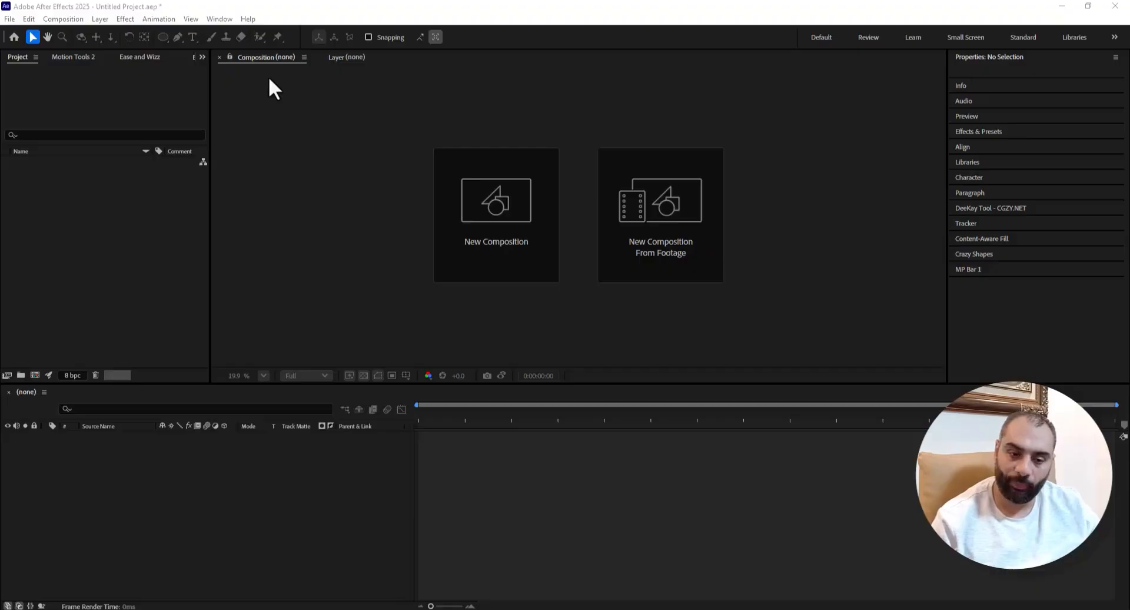
- Create a 1920x1080, 25 fps composition named Comp 1 with pale yellow EAE8B5 as its background color
{"action": "left_click", "coordinate": [146, 222]}
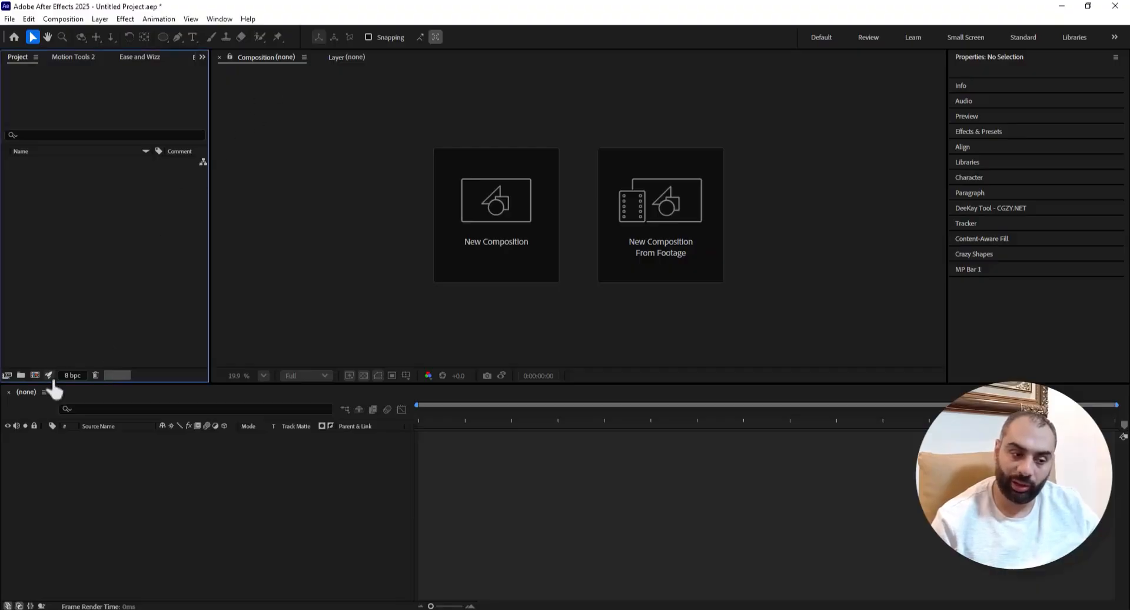
{"action": "left_click", "coordinate": [35, 375]}
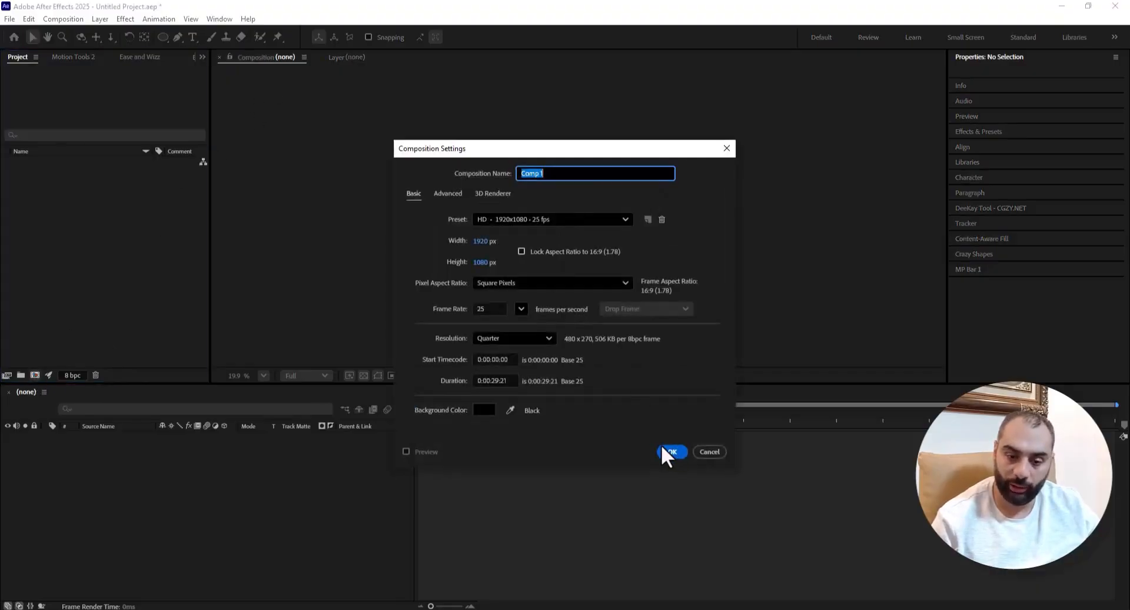
{"action": "left_click", "coordinate": [485, 410]}
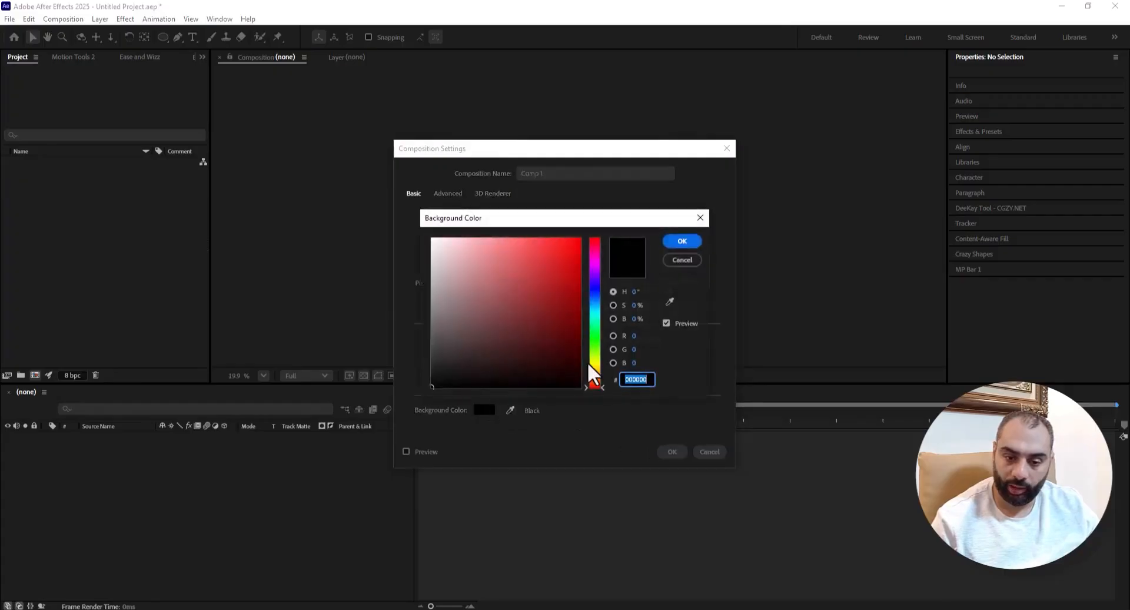
{"action": "left_click_drag", "start_coordinate": [592, 371], "coordinate": [594, 349]}
{"action": "left_click", "coordinate": [467, 262]}
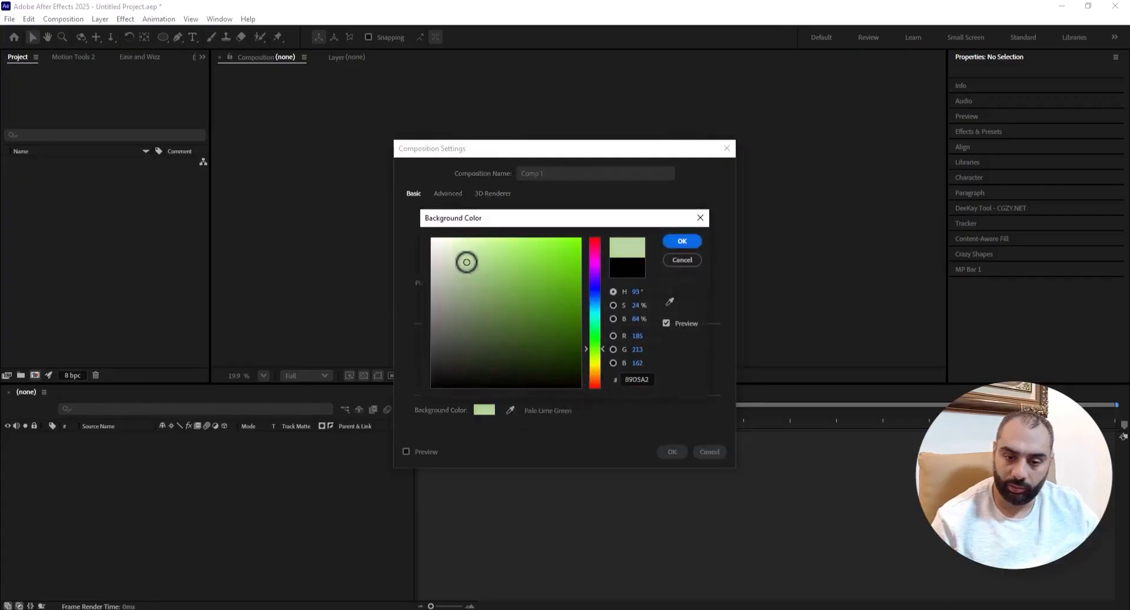
{"action": "mouse_move", "coordinate": [466, 262]}
{"action": "left_mouse_down"}
{"action": "mouse_move", "coordinate": [438, 252]}
{"action": "mouse_move", "coordinate": [449, 262]}
{"action": "mouse_move", "coordinate": [438, 276]}
{"action": "left_mouse_up"}
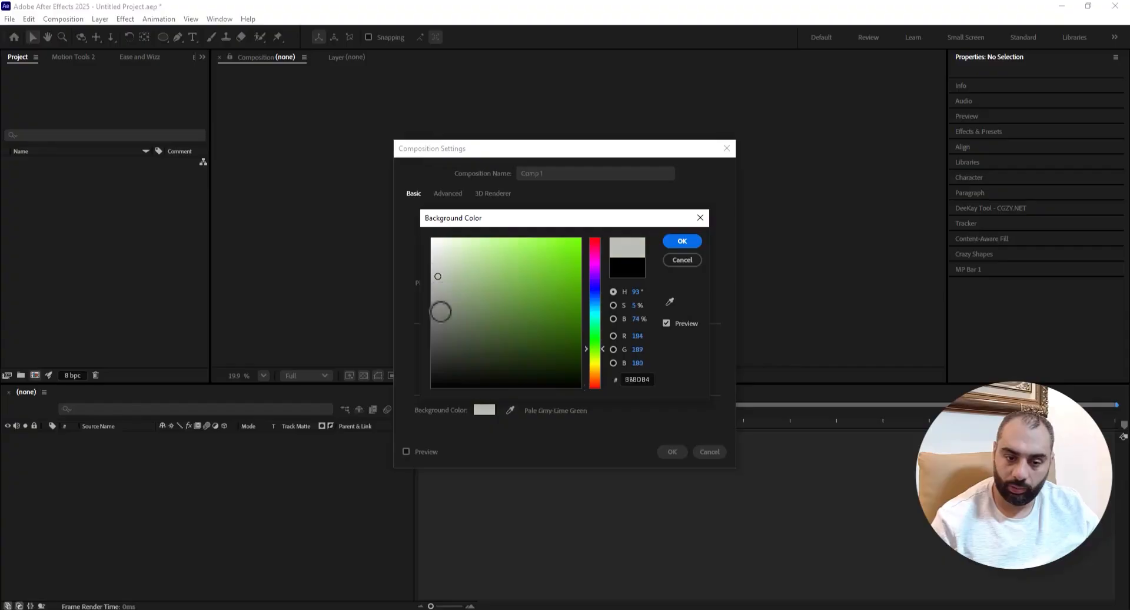
{"action": "mouse_move", "coordinate": [439, 331]}
{"action": "left_mouse_down"}
{"action": "mouse_move", "coordinate": [450, 257]}
{"action": "mouse_move", "coordinate": [497, 258]}
{"action": "mouse_move", "coordinate": [449, 233]}
{"action": "mouse_move", "coordinate": [465, 249]}
{"action": "left_mouse_up"}
{"action": "left_click", "coordinate": [591, 364]}
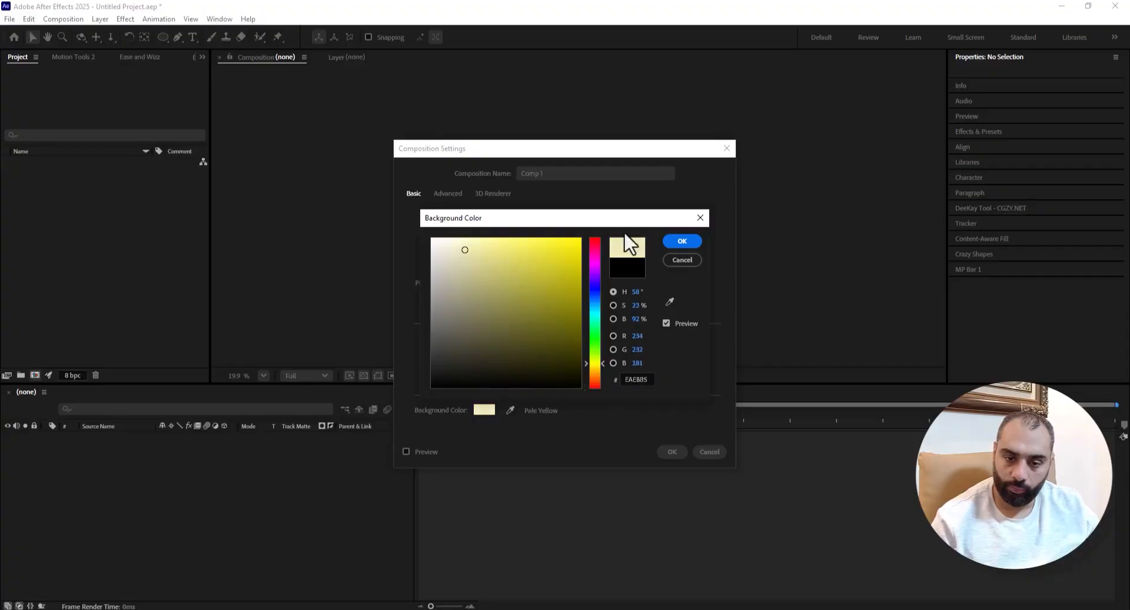
{"action": "left_click", "coordinate": [682, 240]}
{"action": "left_click", "coordinate": [672, 451]}
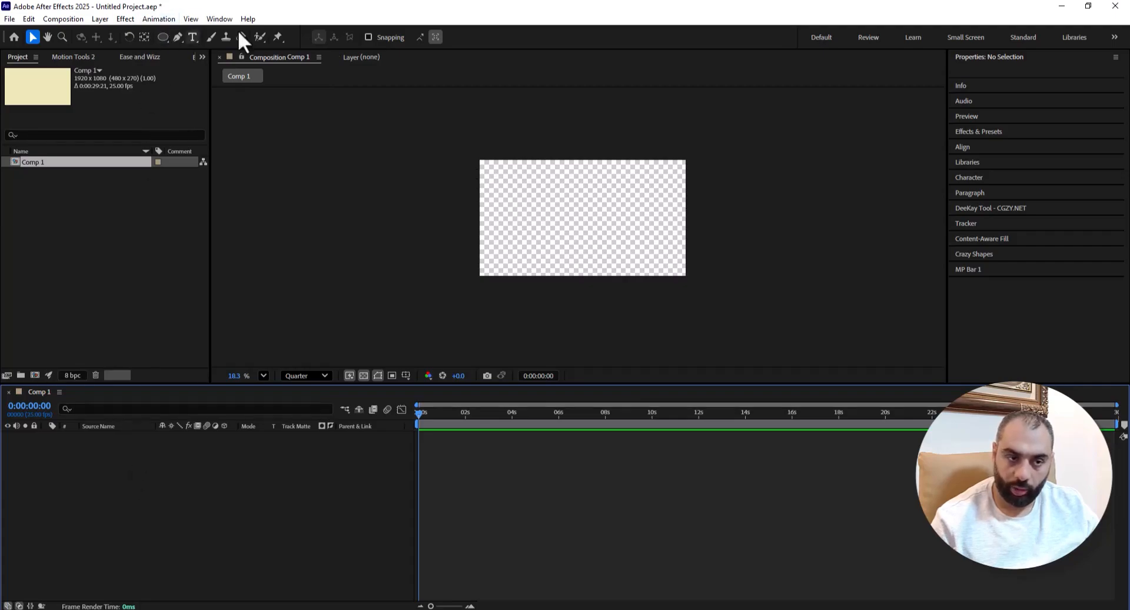
- Toggle the transparency grid to compare views of the composition, and leave it off to show the background color
{"action": "scroll", "coordinate": [623, 189], "scroll_direction": "up", "scroll_amount": 2}
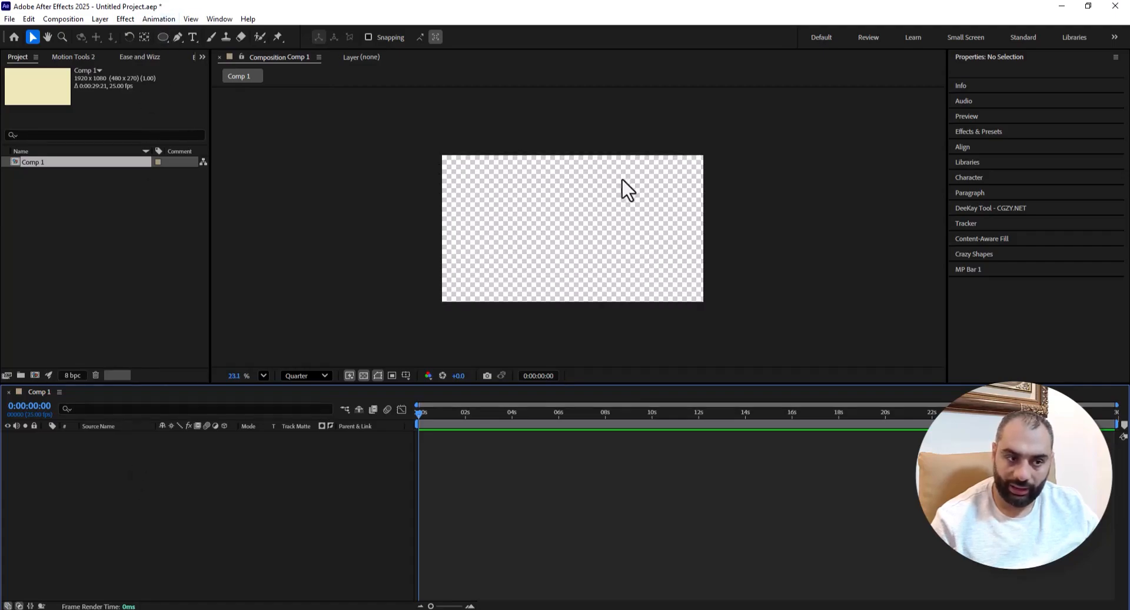
{"action": "left_click", "coordinate": [363, 377]}
{"action": "left_click", "coordinate": [362, 377]}
{"action": "left_click", "coordinate": [363, 377]}
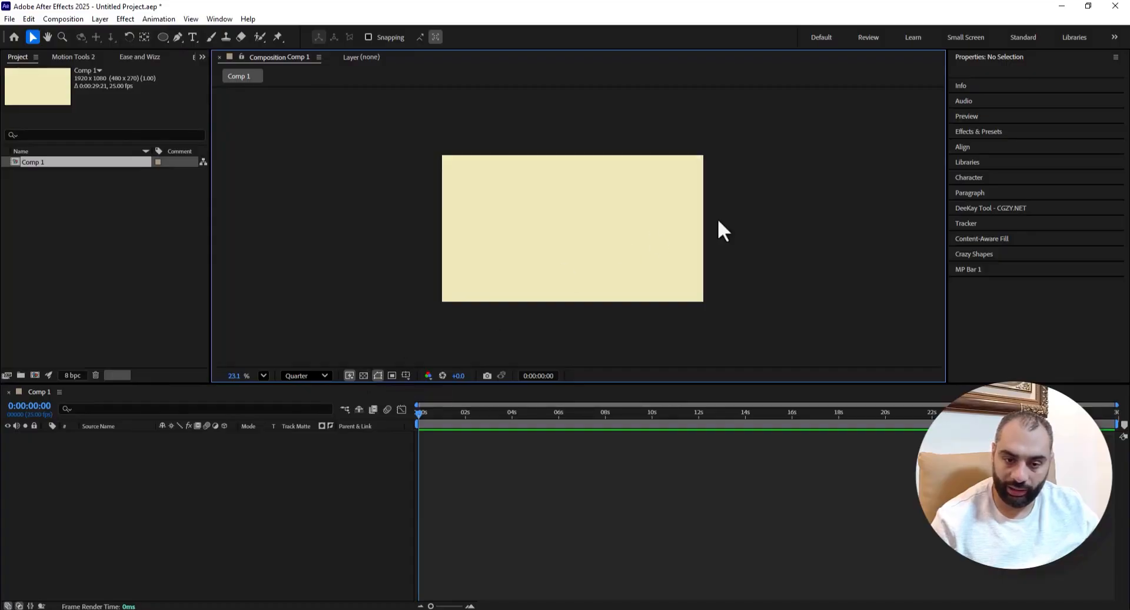
{"action": "scroll", "coordinate": [719, 218], "scroll_direction": "up", "scroll_amount": 1}
{"action": "left_click", "coordinate": [363, 377]}
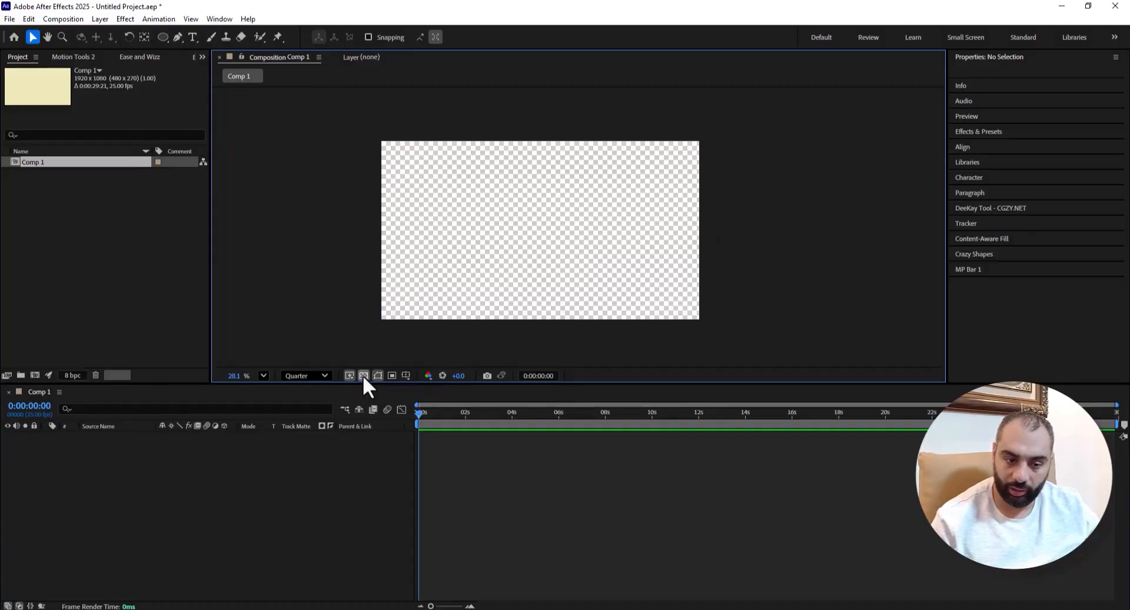
{"action": "left_click", "coordinate": [363, 376]}
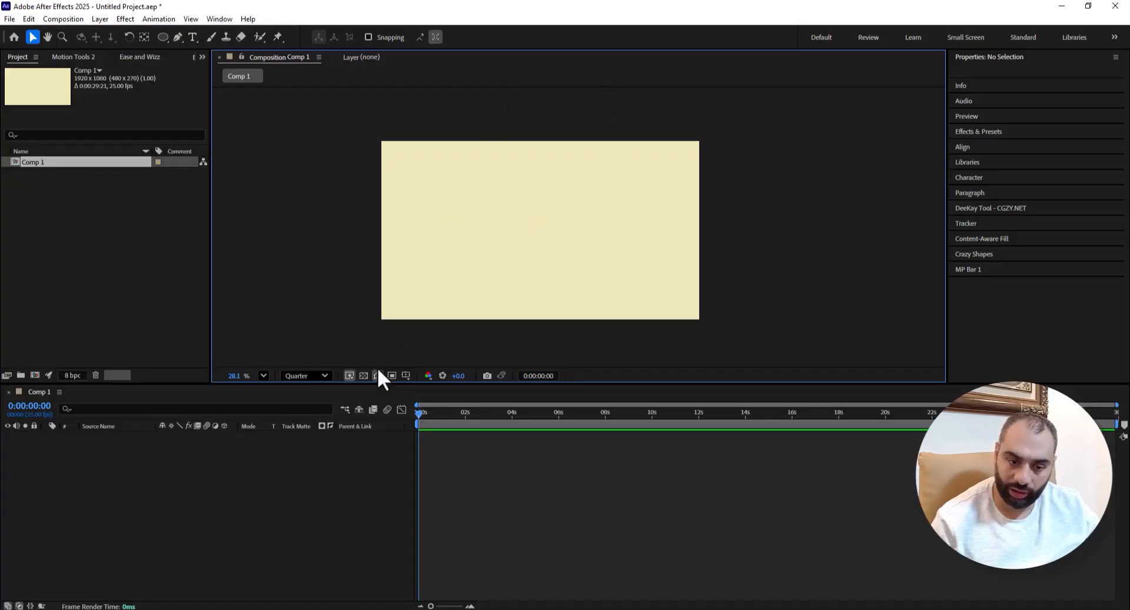
{"action": "left_click", "coordinate": [363, 375]}
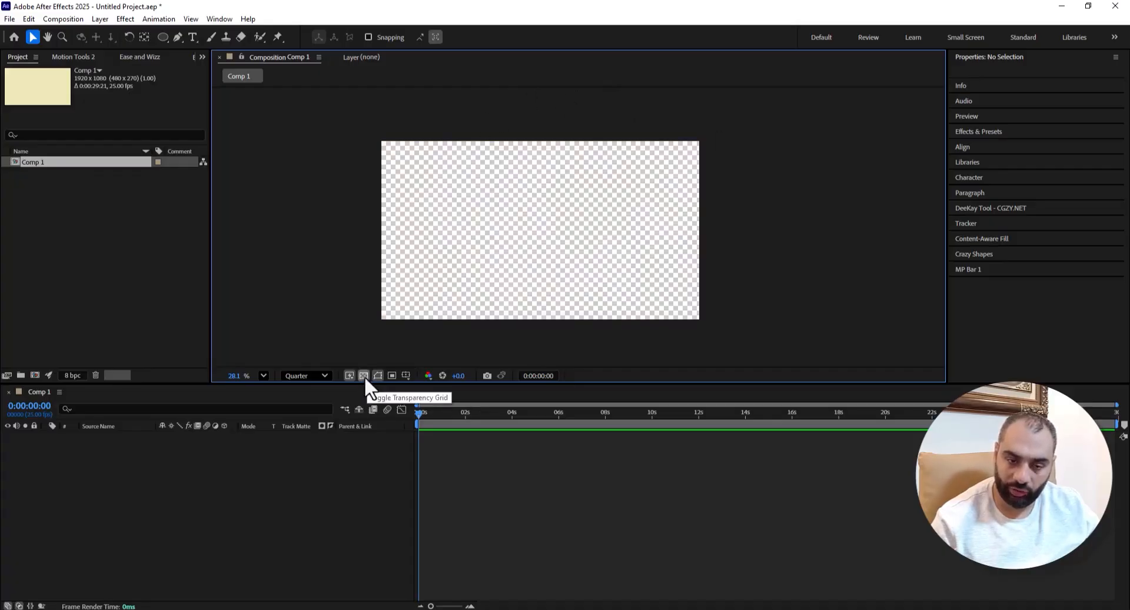
{"action": "left_click", "coordinate": [365, 375]}
{"action": "left_click", "coordinate": [364, 375]}
{"action": "left_click", "coordinate": [364, 375]}
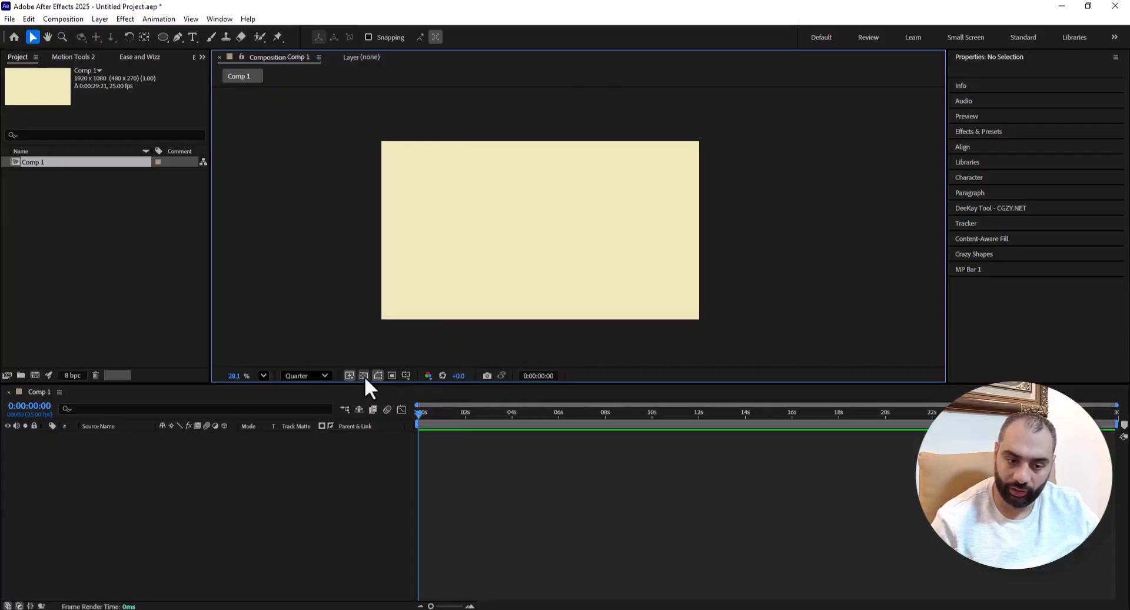
- Add a new 1920x1080 solid layer to Comp 1 in pale yellow F5EDAB
{"action": "left_click", "coordinate": [163, 36]}
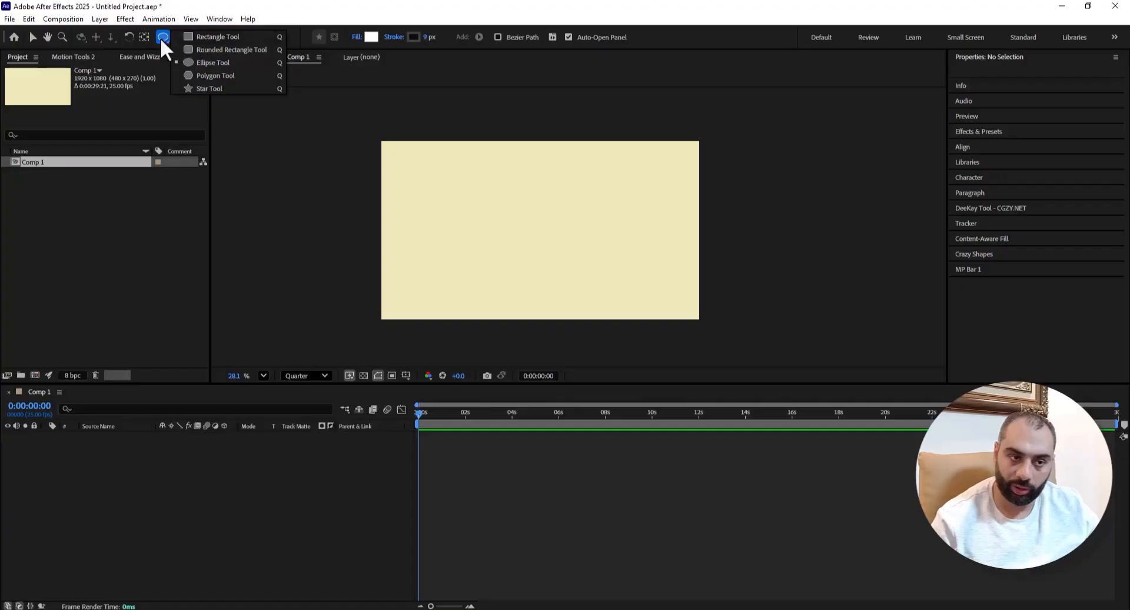
{"action": "left_click", "coordinate": [97, 19]}
{"action": "mouse_move", "coordinate": [106, 34]}
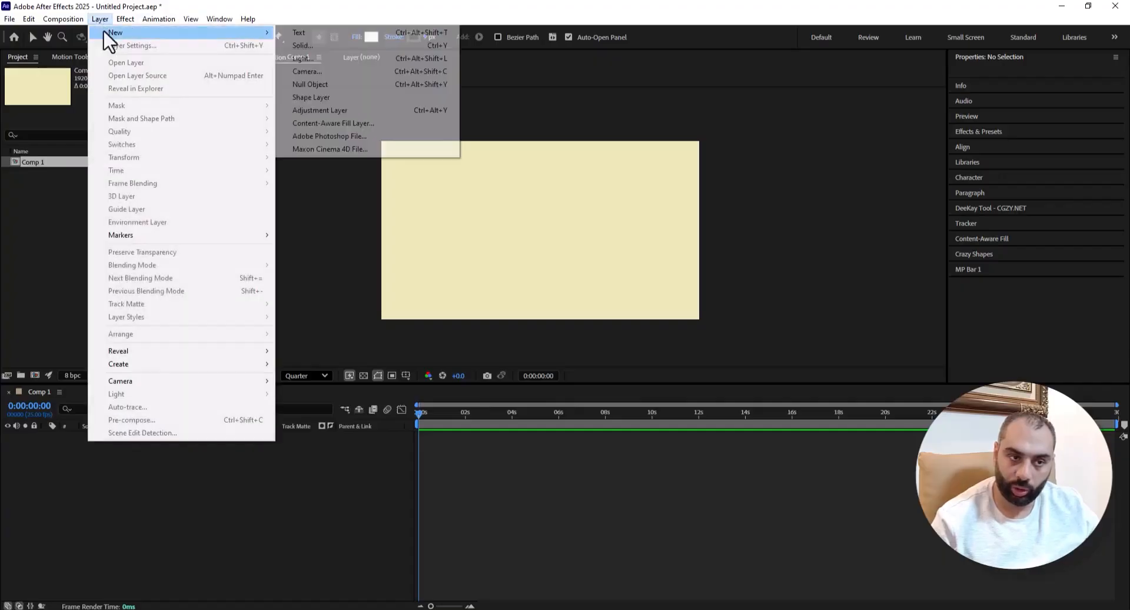
{"action": "left_click", "coordinate": [340, 44]}
{"action": "left_click", "coordinate": [557, 395]}
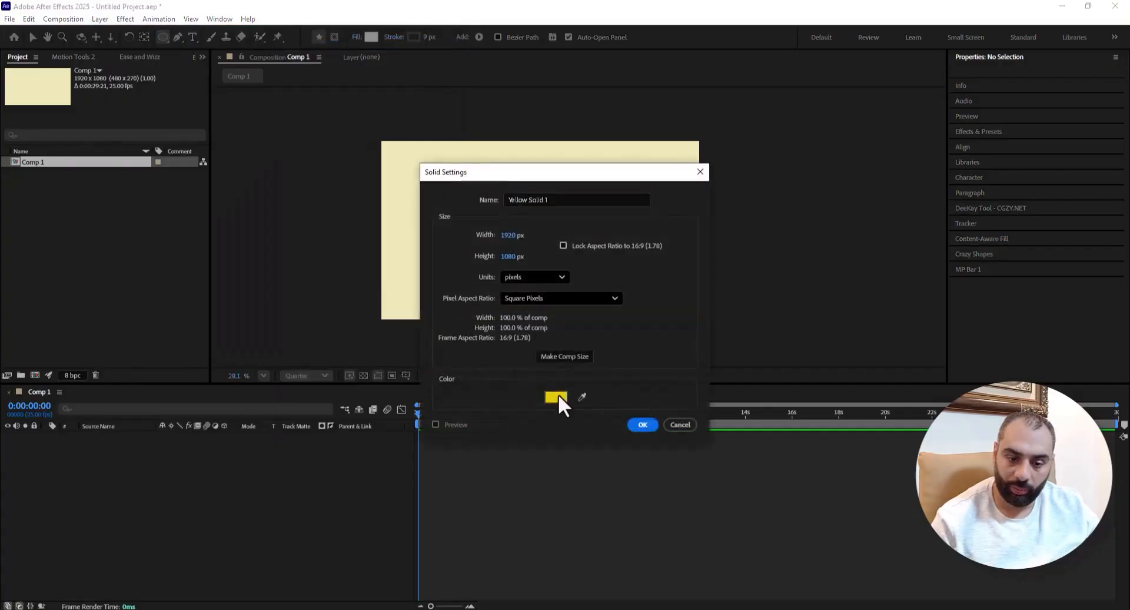
{"action": "left_click_drag", "start_coordinate": [567, 256], "coordinate": [477, 243]}
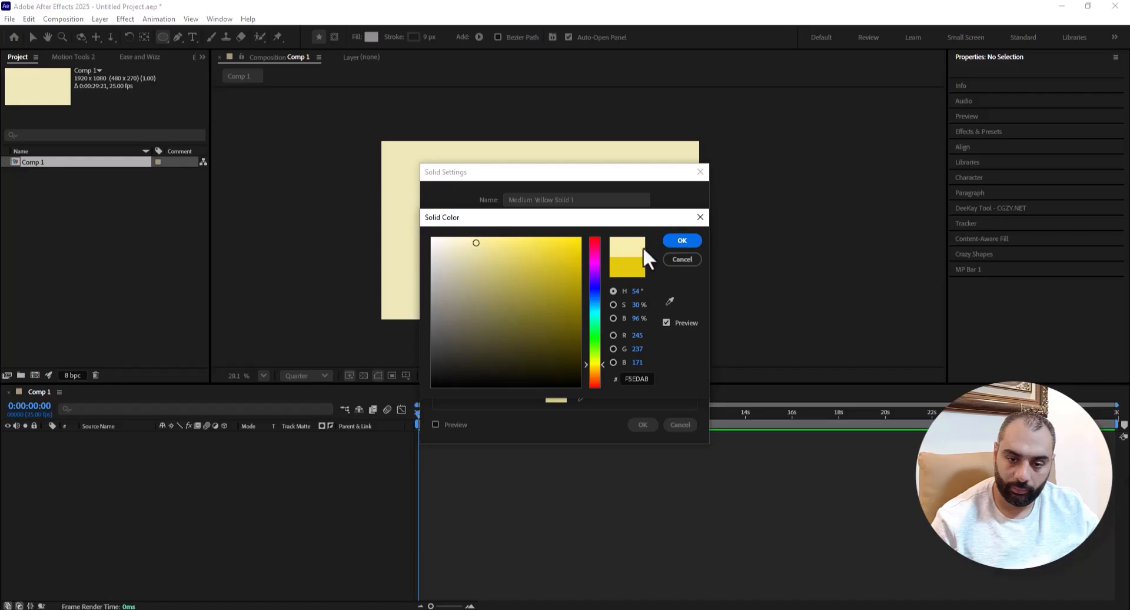
{"action": "left_click", "coordinate": [666, 242]}
{"action": "left_click", "coordinate": [641, 424]}
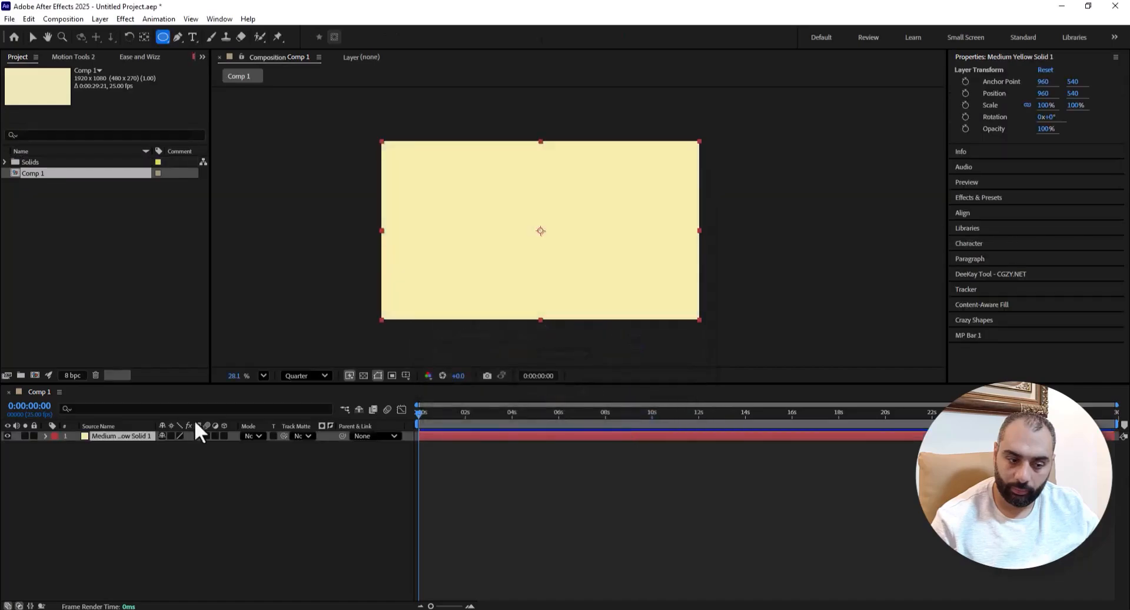
{"action": "left_click", "coordinate": [150, 476]}
{"action": "left_click", "coordinate": [131, 435]}
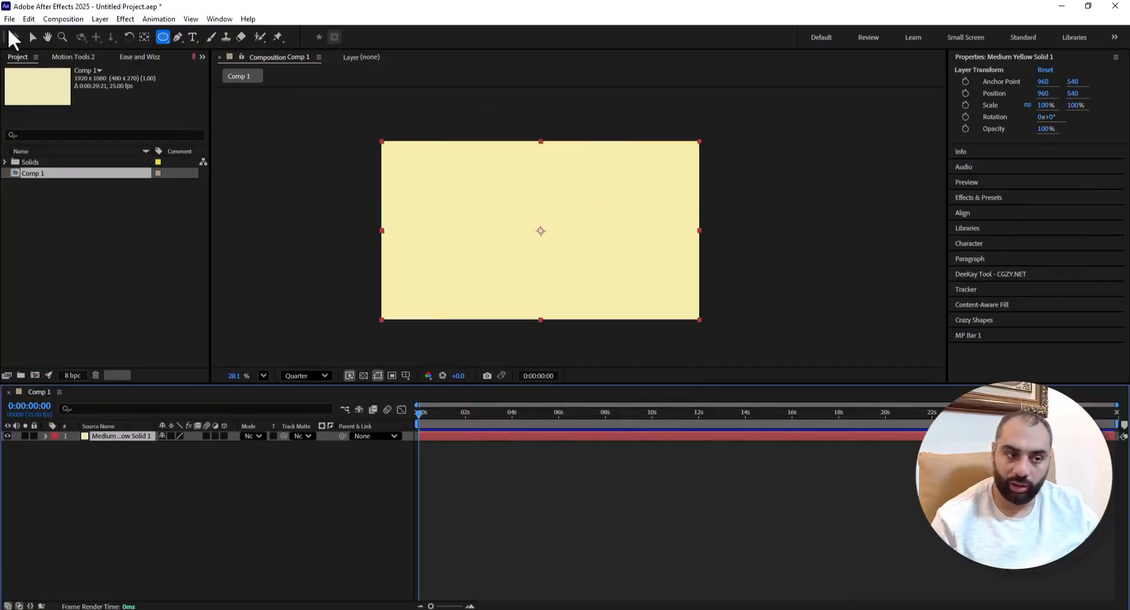
{"action": "left_click", "coordinate": [34, 36]}
{"action": "left_click", "coordinate": [310, 177]}
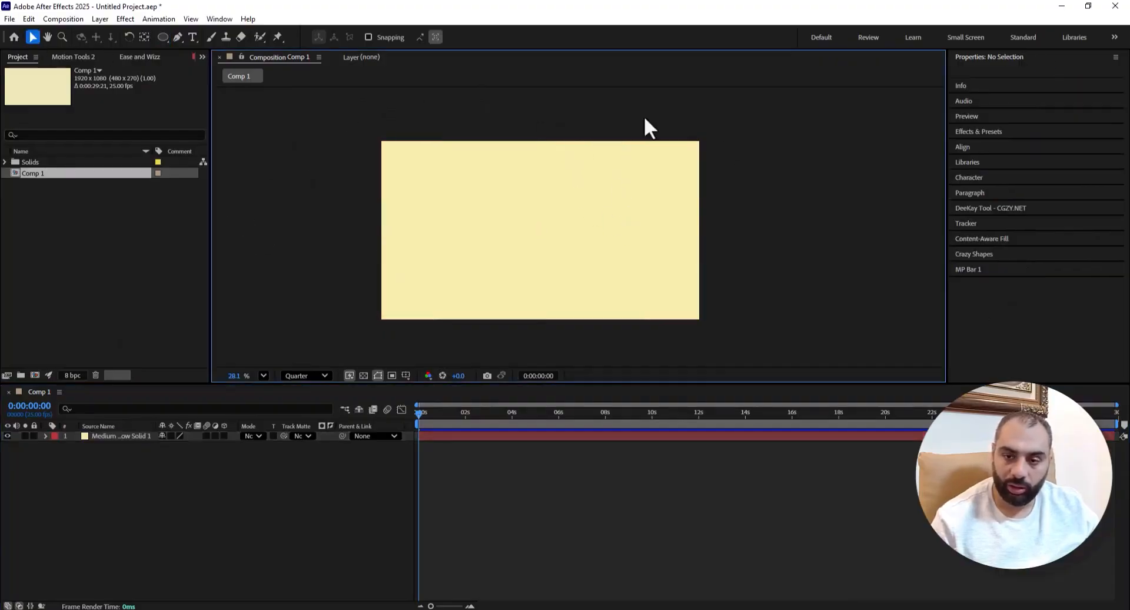
{"action": "left_click", "coordinate": [443, 246]}
{"action": "left_click", "coordinate": [68, 486]}
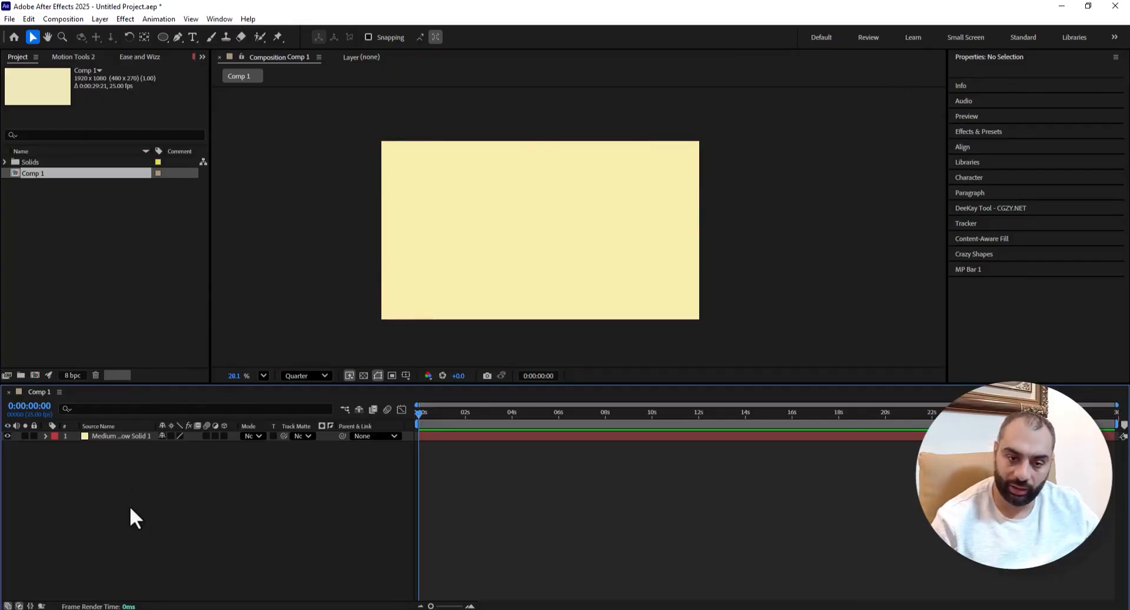
{"action": "left_click", "coordinate": [140, 435]}
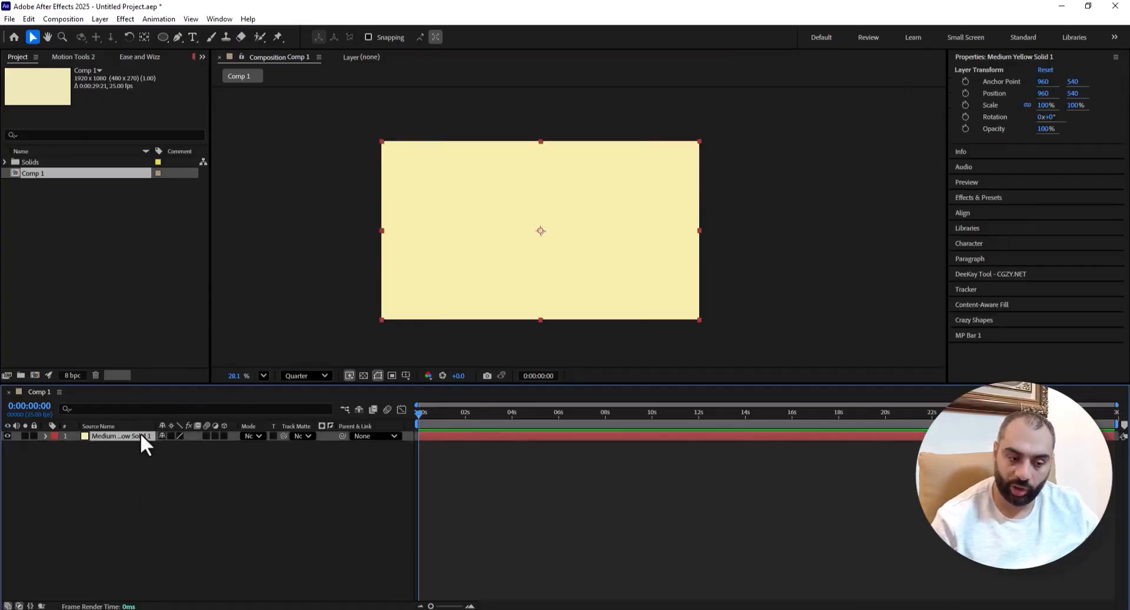
{"action": "left_click", "coordinate": [759, 195]}
{"action": "scroll", "coordinate": [758, 195], "scroll_direction": "up", "scroll_amount": 2}
{"action": "scroll", "coordinate": [626, 212], "scroll_direction": "down", "scroll_amount": 3}
{"action": "left_click", "coordinate": [530, 232]}
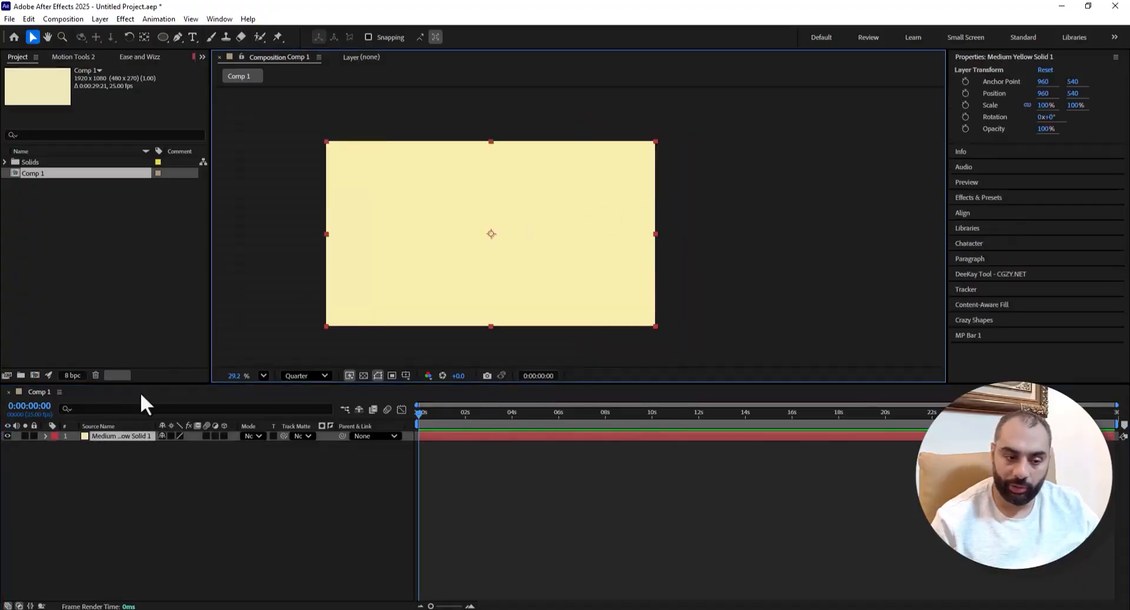
- Delete the yellow solid layer from the composition
{"action": "left_click", "coordinate": [133, 434]}
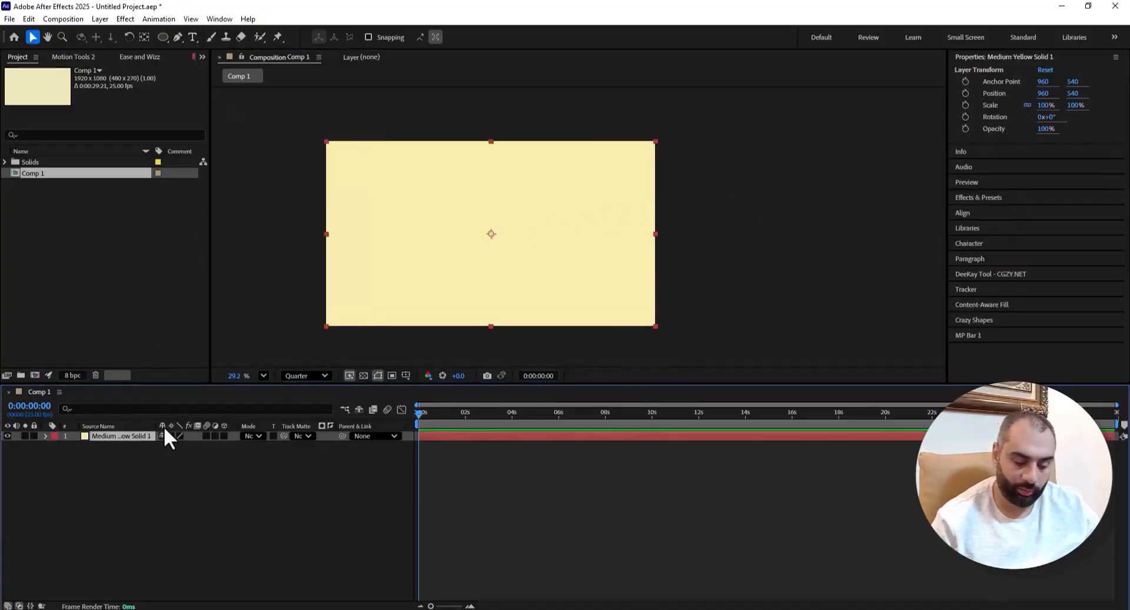
{"action": "key", "text": "ctrl+l"}
{"action": "key", "text": "Delete"}
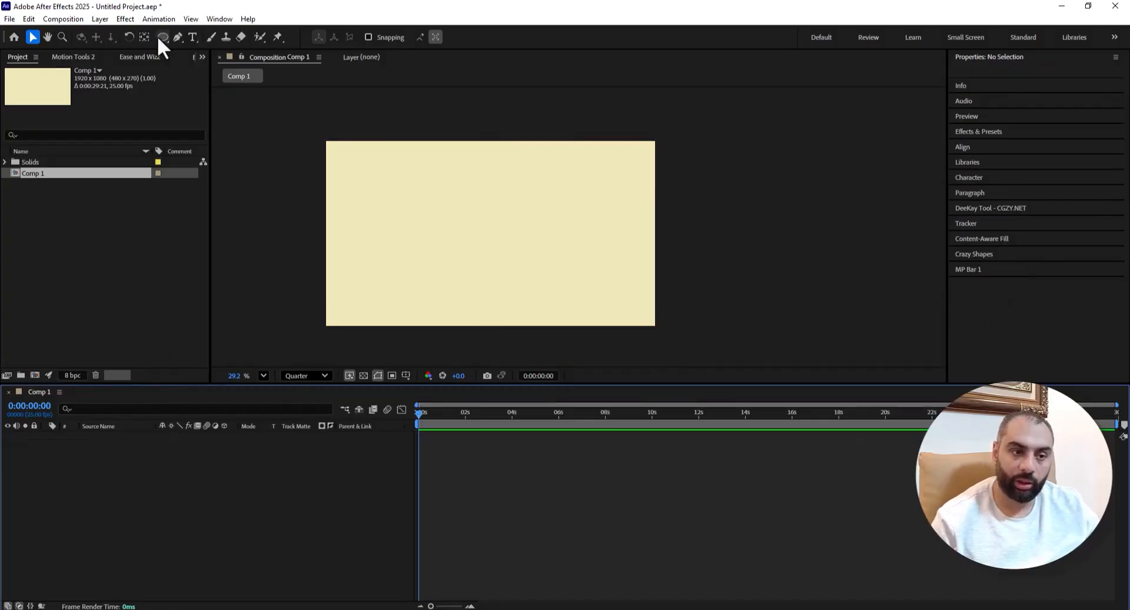
- Add a rectangle shape layer that fills the whole 1920x1080 composition using the Rectangle tool
{"action": "left_click_drag", "start_coordinate": [157, 36], "coordinate": [189, 38]}
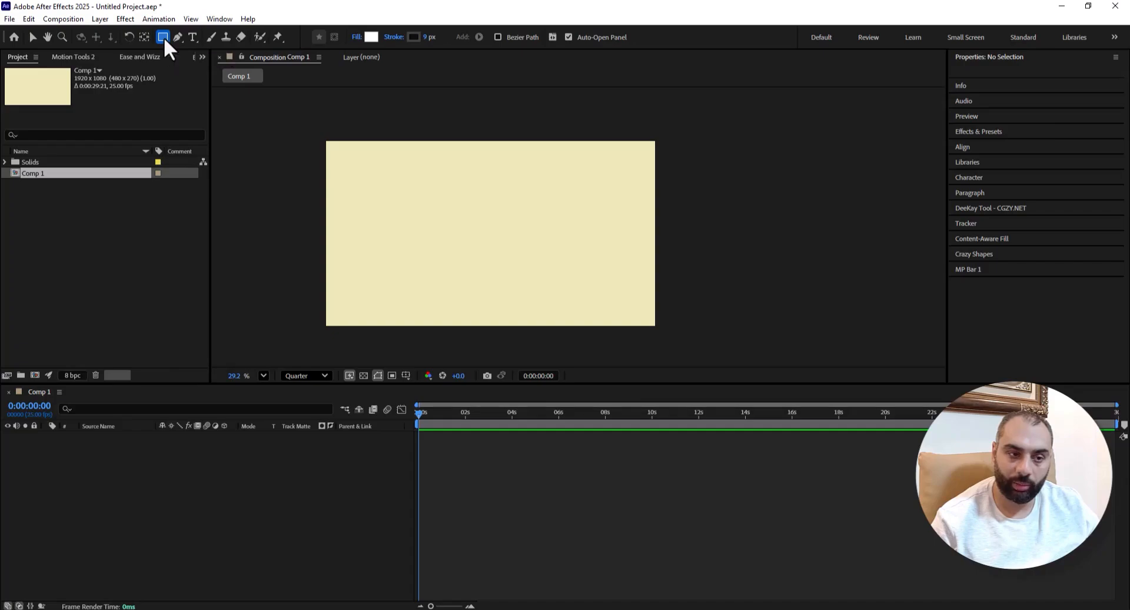
{"action": "double_click", "coordinate": [163, 36]}
{"action": "key", "text": "v"}
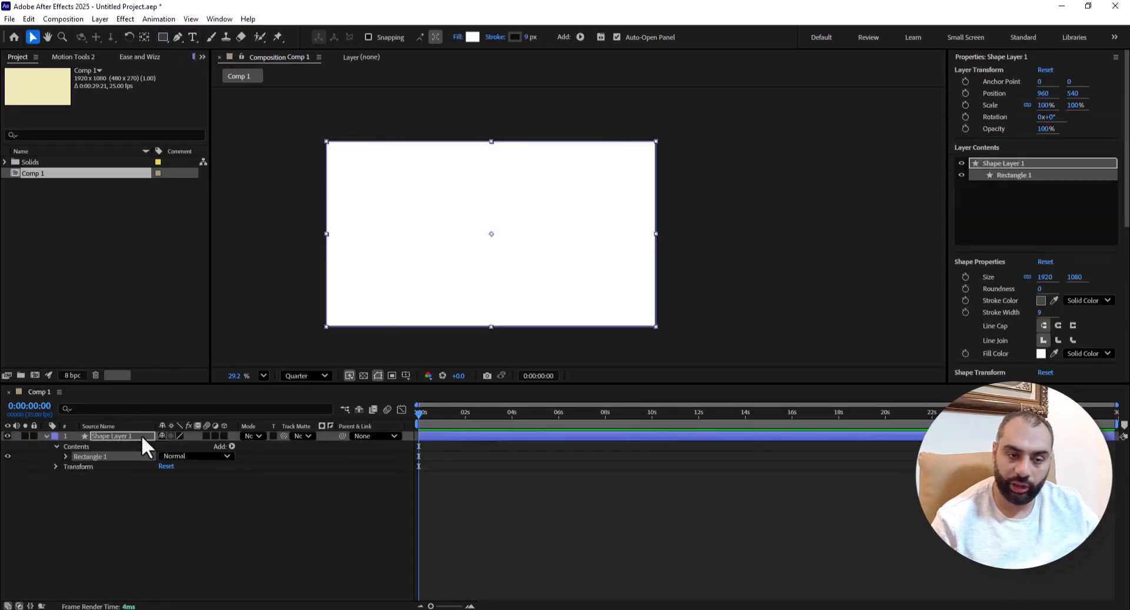
{"action": "left_click", "coordinate": [139, 478]}
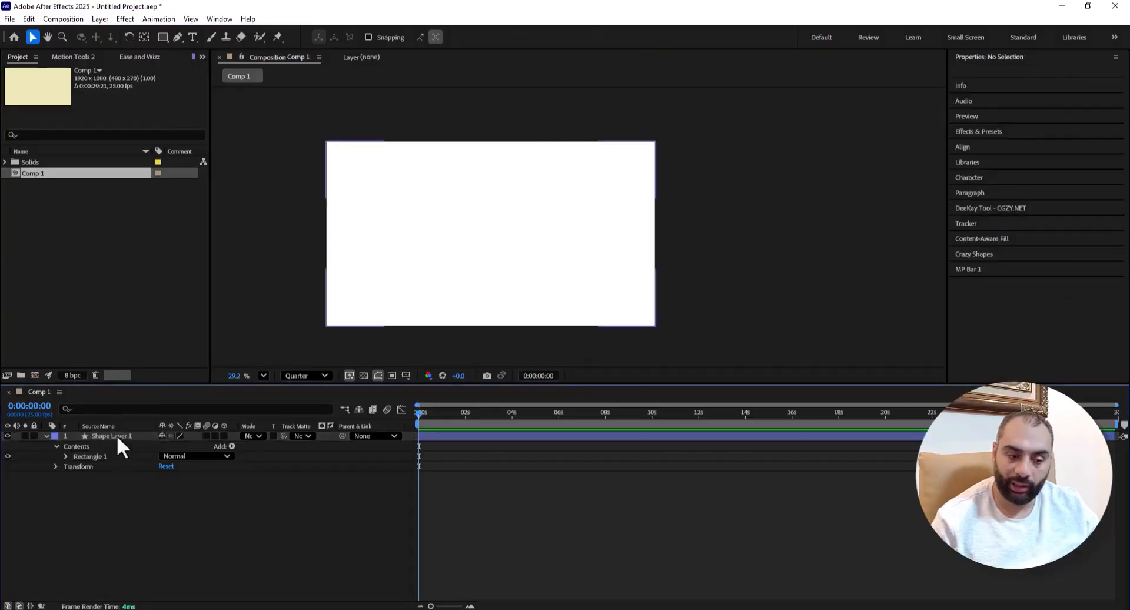
- Set the fill color of the full-frame rectangle on Shape Layer 1 to warm yellow F4DE86
{"action": "left_click", "coordinate": [116, 435]}
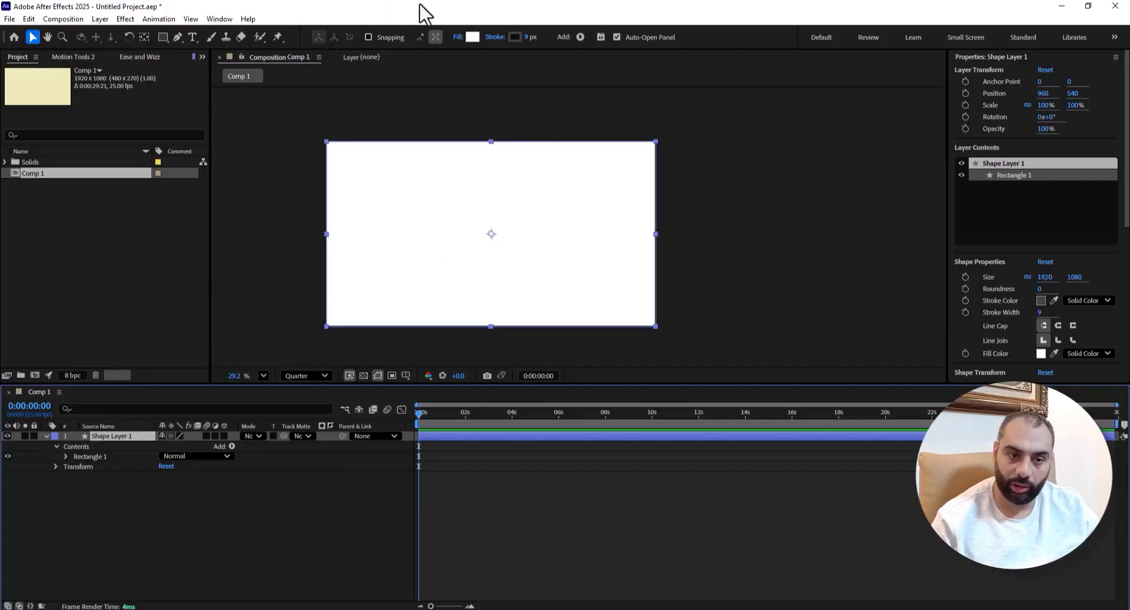
{"action": "left_click", "coordinate": [474, 37]}
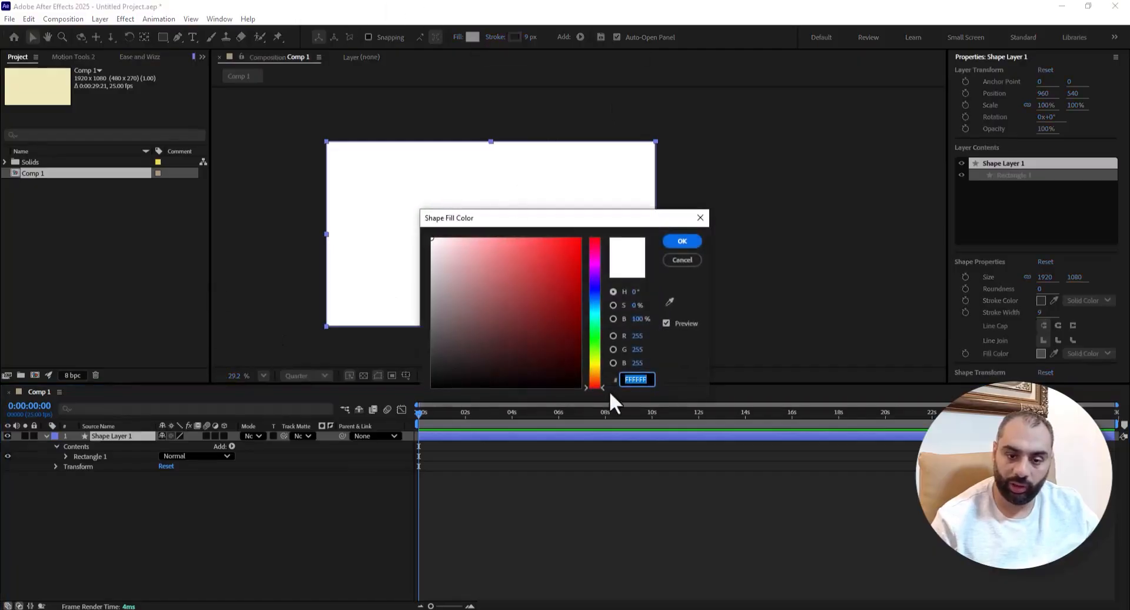
{"action": "left_click", "coordinate": [594, 365]}
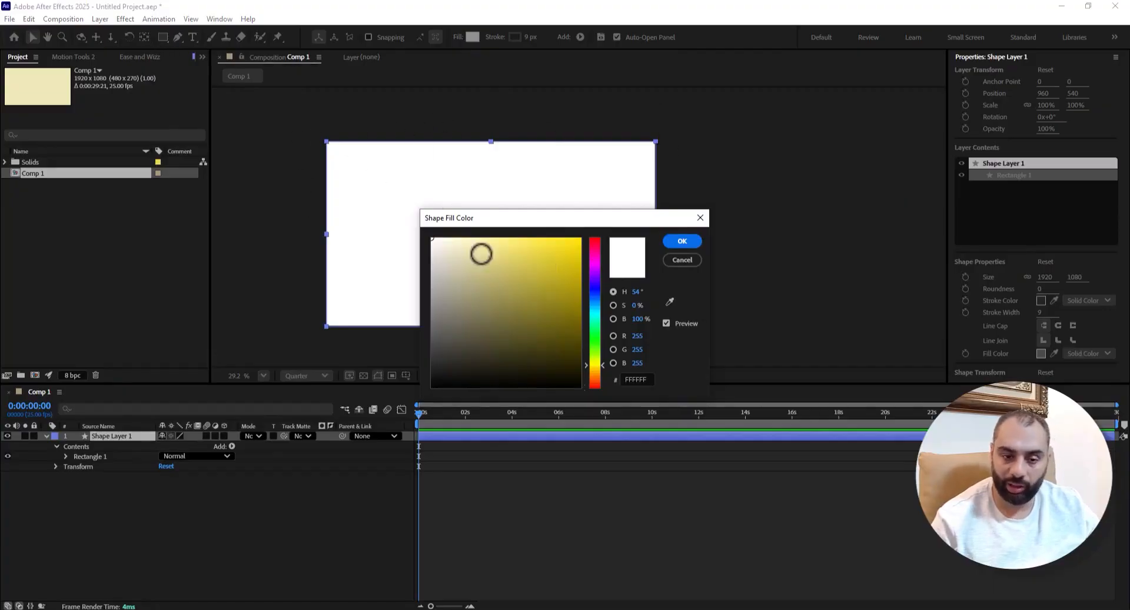
{"action": "left_click_drag", "start_coordinate": [459, 279], "coordinate": [471, 276]}
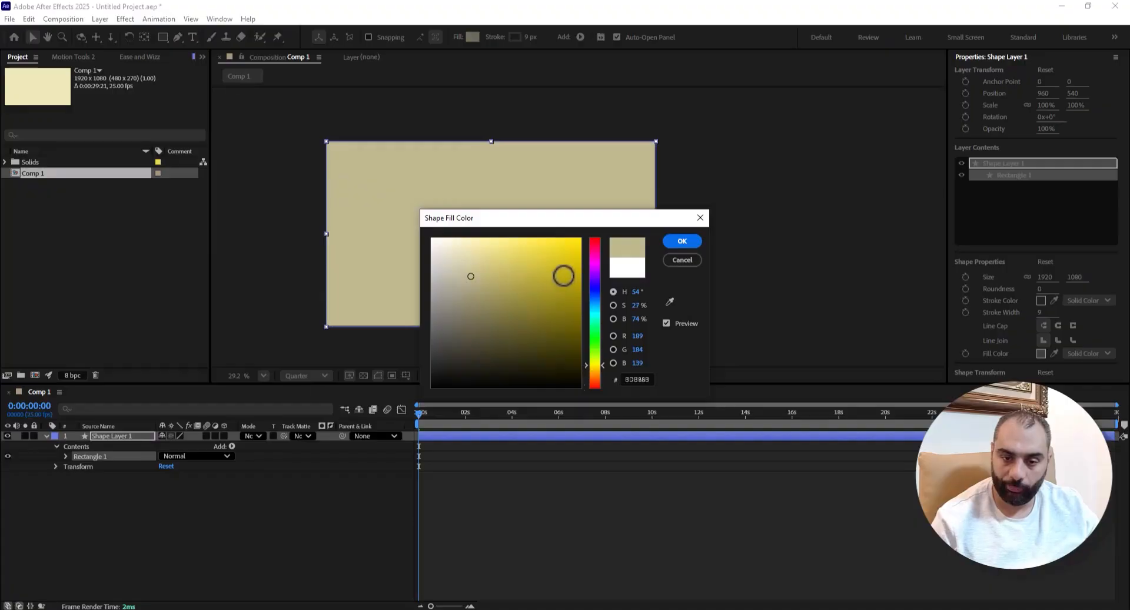
{"action": "left_click", "coordinate": [547, 320]}
{"action": "left_click", "coordinate": [592, 367]}
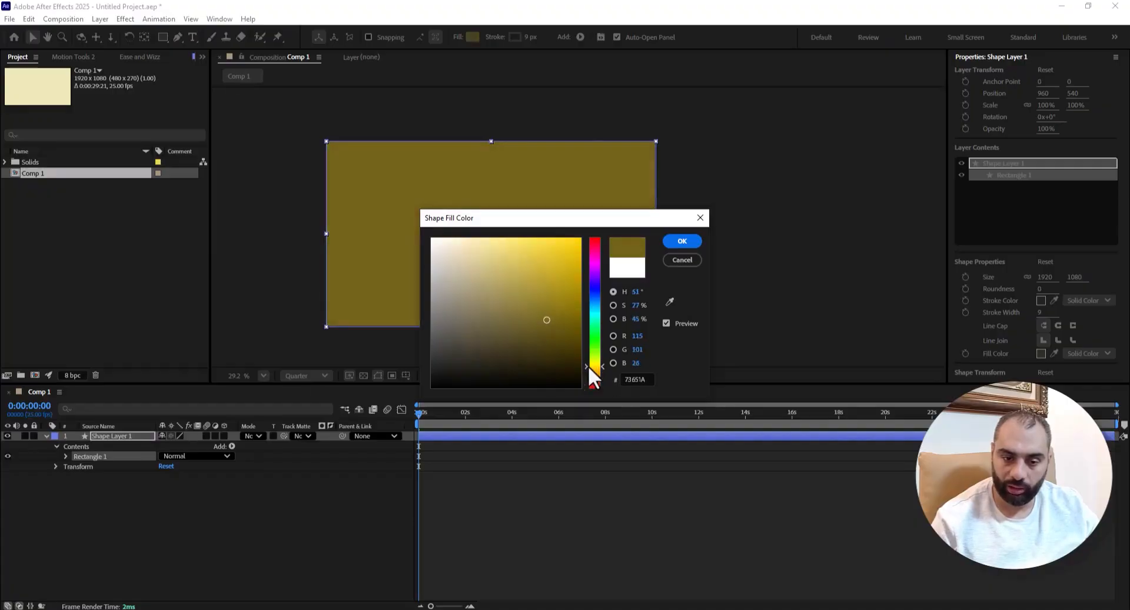
{"action": "left_click_drag", "start_coordinate": [531, 313], "coordinate": [499, 244]}
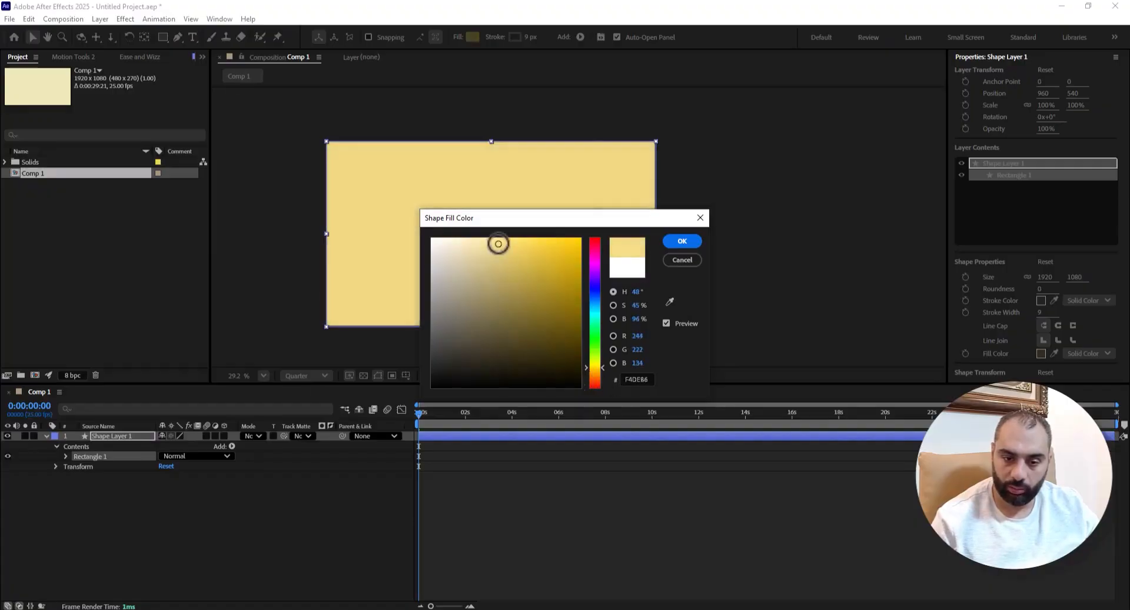
{"action": "left_click", "coordinate": [674, 243]}
{"action": "left_click", "coordinate": [302, 504]}
{"action": "scroll", "coordinate": [598, 205], "scroll_direction": "up", "scroll_amount": 1}
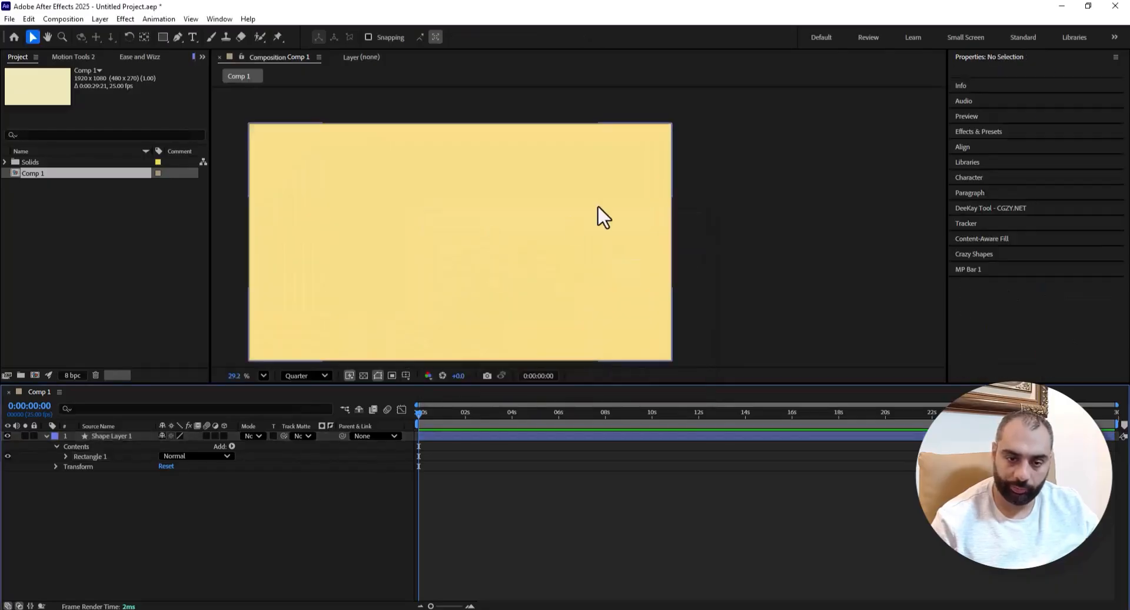
- Draw a circle about 185 px in diameter as a new shape layer in the left half of the composition using the Ellipse tool
{"action": "scroll", "coordinate": [598, 205], "scroll_direction": "down", "scroll_amount": 3}
{"action": "scroll", "coordinate": [543, 201], "scroll_direction": "up", "scroll_amount": 2}
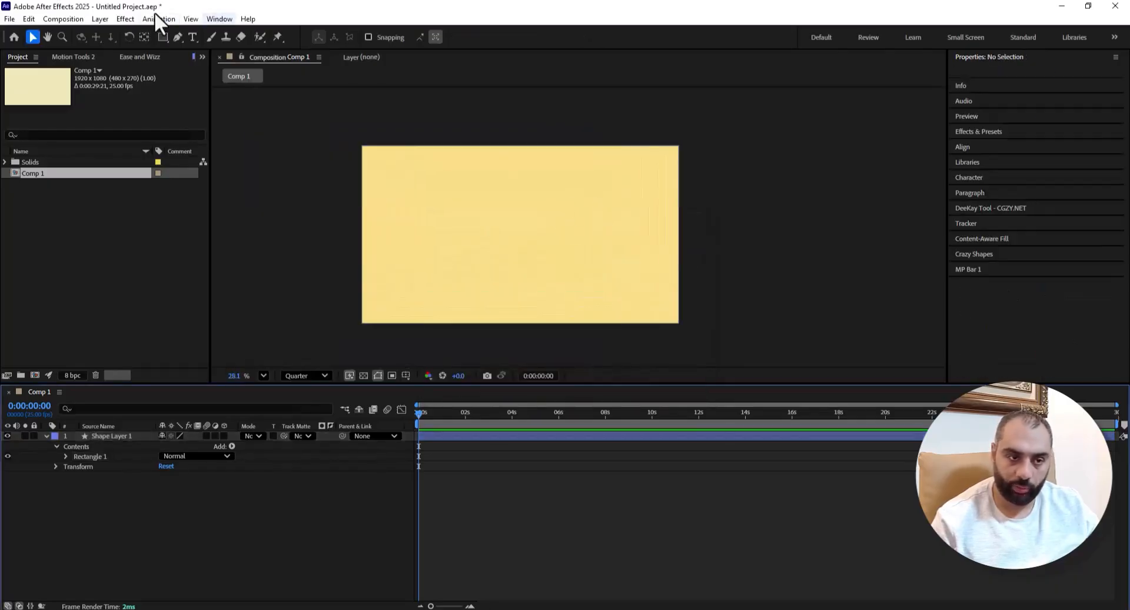
{"action": "left_click", "coordinate": [162, 36]}
{"action": "left_click_drag", "start_coordinate": [162, 36], "coordinate": [204, 62]}
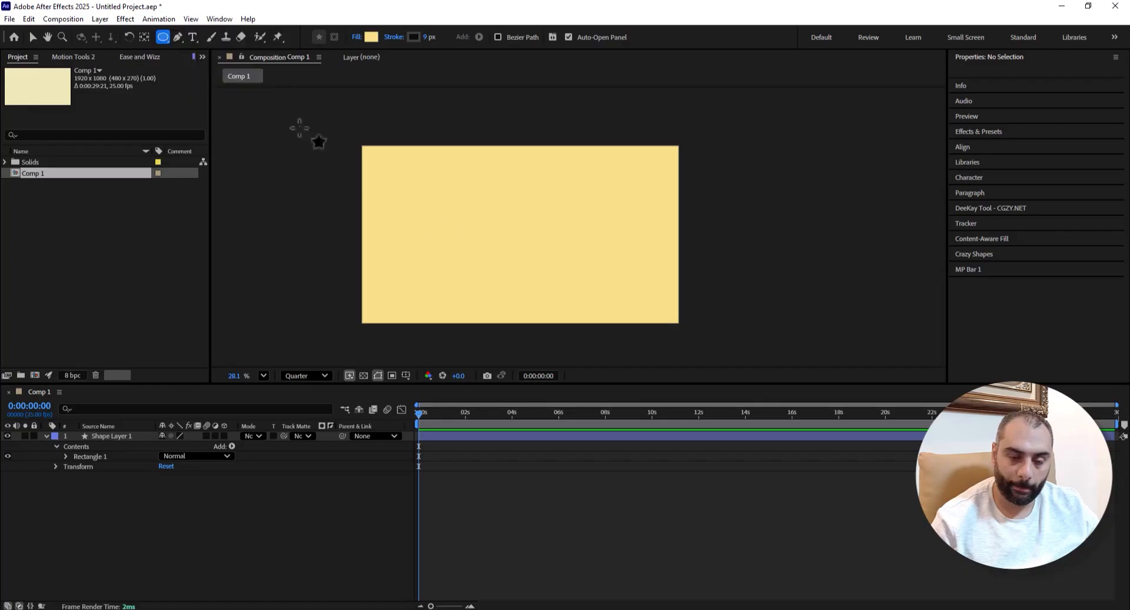
{"action": "left_click_drag", "start_coordinate": [411, 230], "coordinate": [442, 262]}
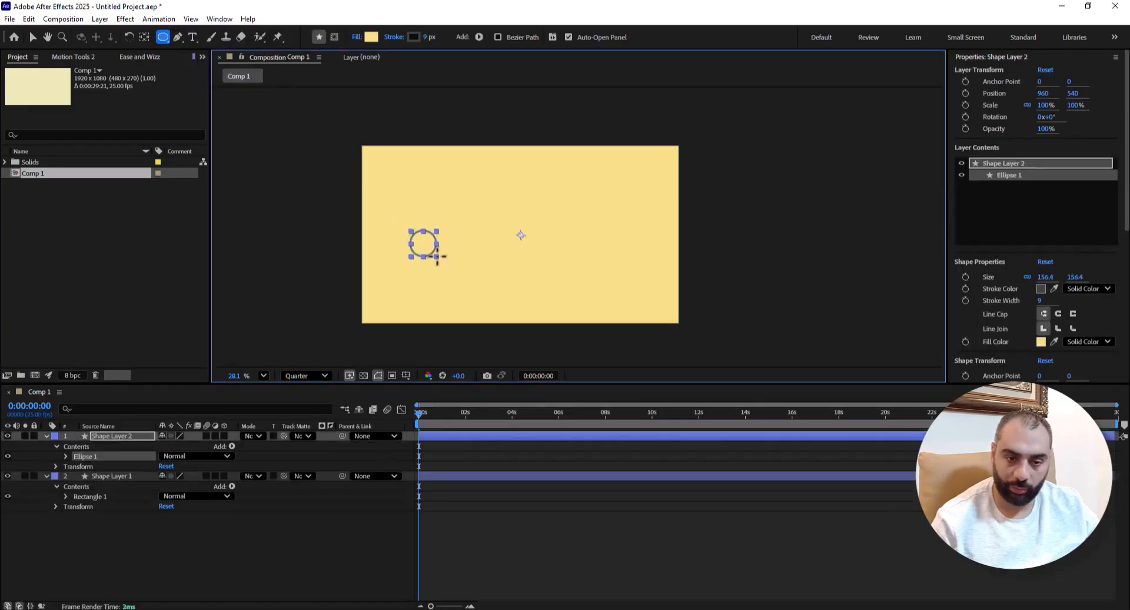
- Set the circle's fill color to light green A1F587 and its stroke width to 8 px
{"action": "left_click", "coordinate": [371, 37]}
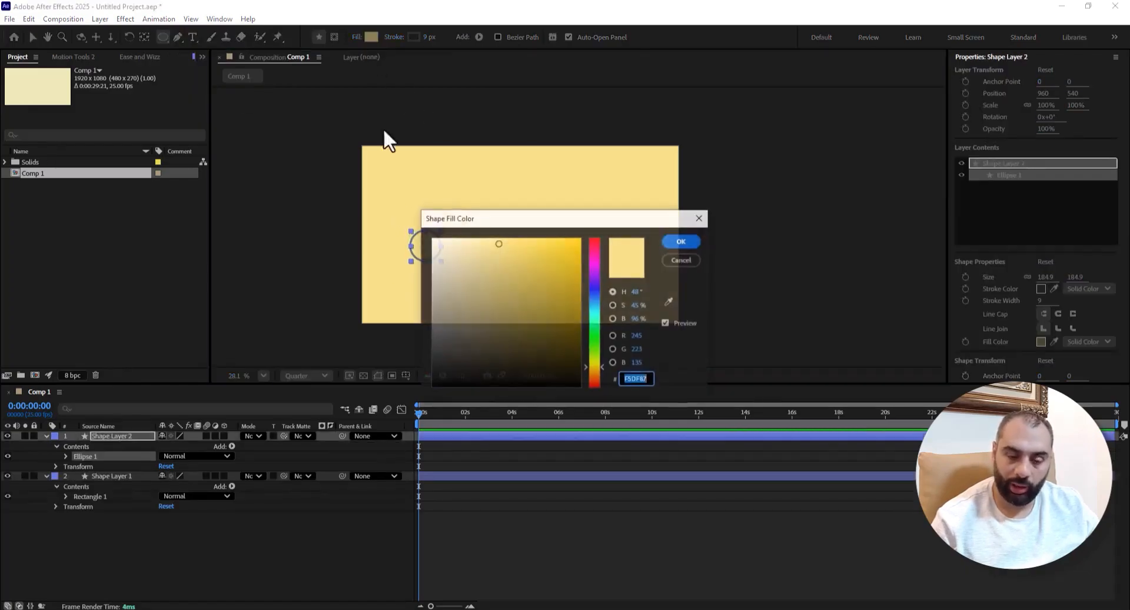
{"action": "left_click_drag", "start_coordinate": [595, 335], "coordinate": [595, 342]}
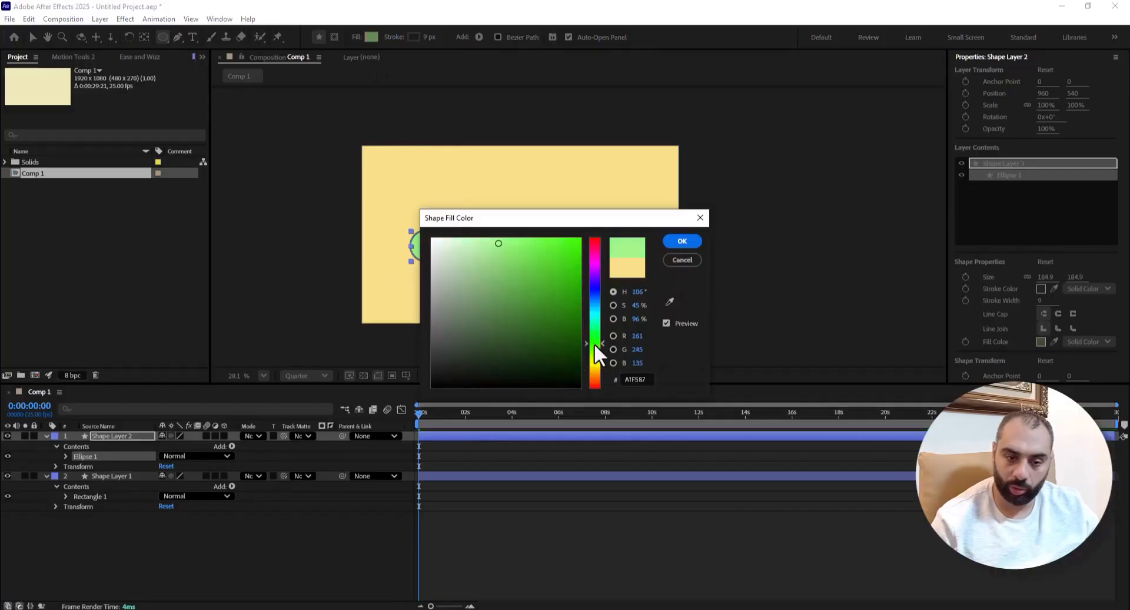
{"action": "left_click", "coordinate": [678, 243]}
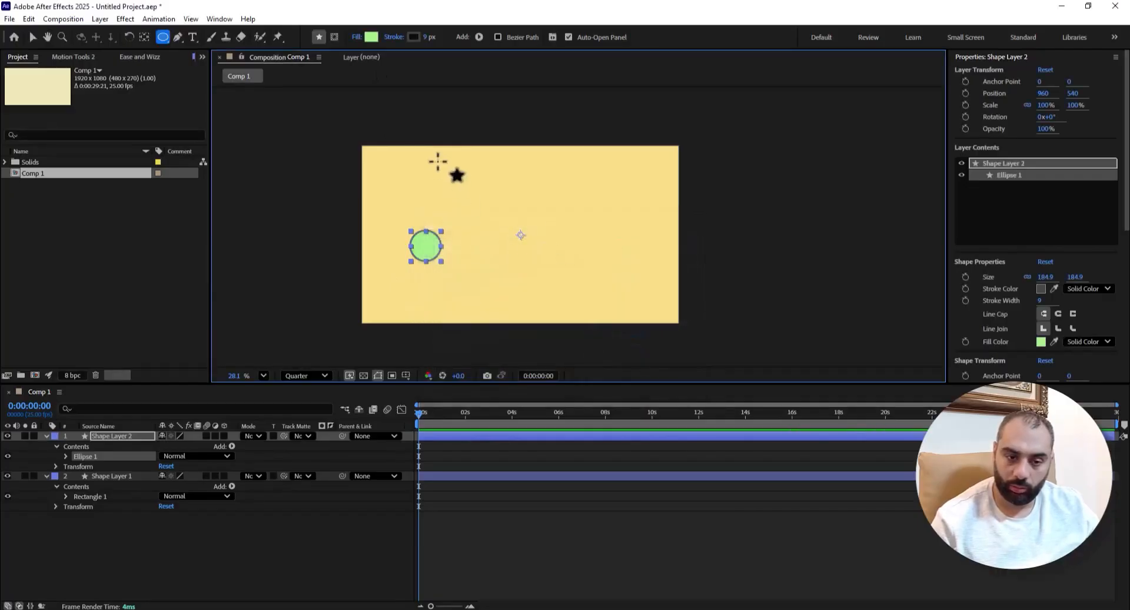
{"action": "scroll", "coordinate": [438, 177], "scroll_direction": "up", "scroll_amount": 3}
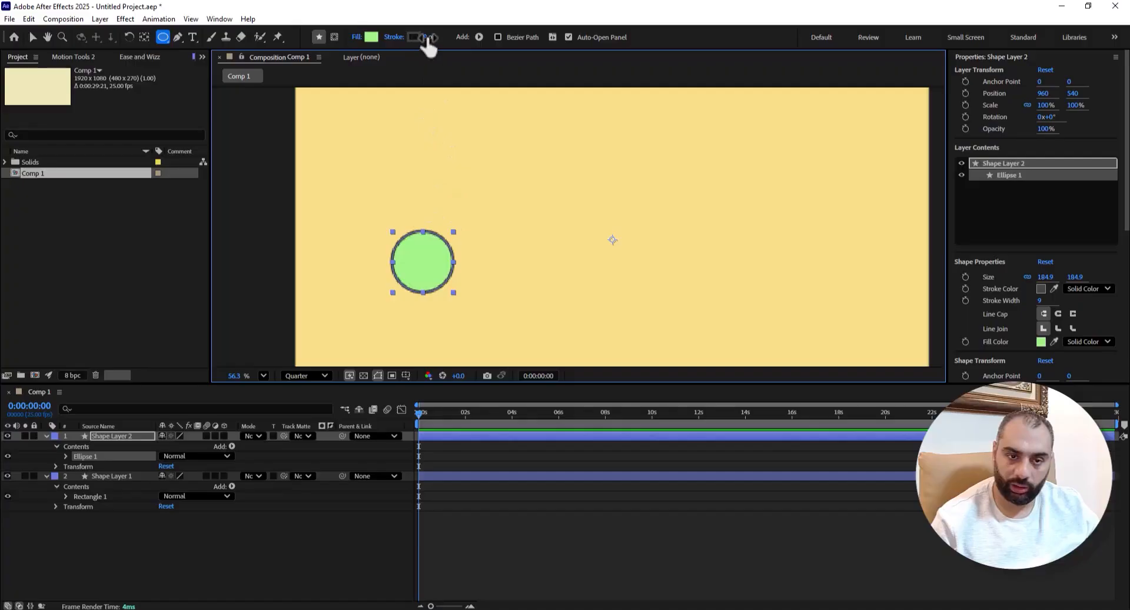
{"action": "left_click_drag", "start_coordinate": [425, 37], "coordinate": [428, 37]}
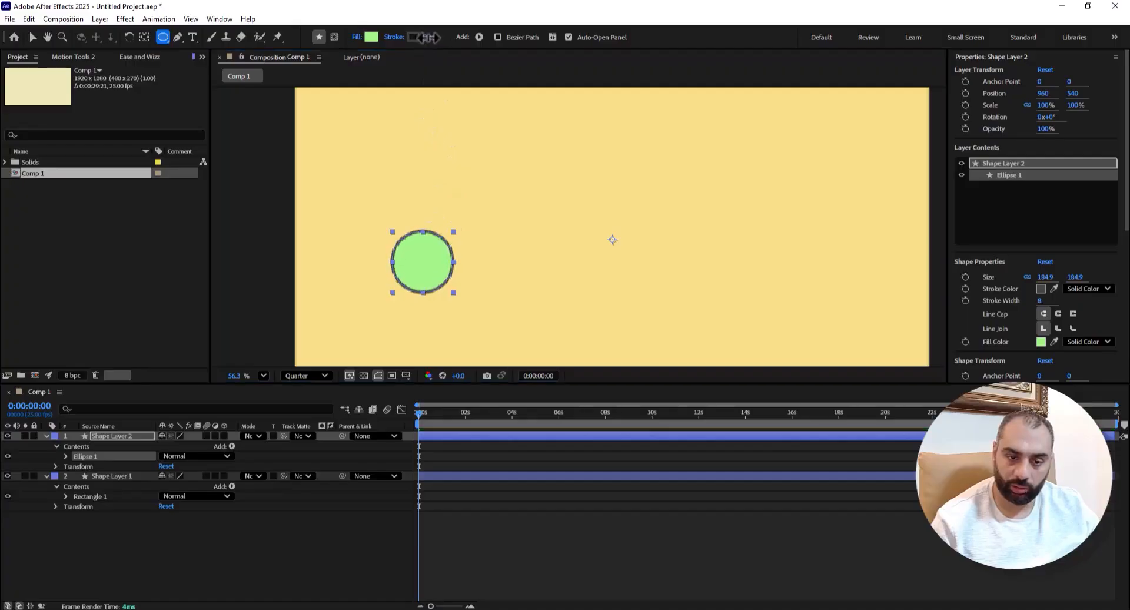
- Center Shape Layer 2's anchor point on the green circle and place the circle near the frame's left edge, at about 164.6, 599.4
{"action": "left_click", "coordinate": [32, 37]}
{"action": "scroll", "coordinate": [420, 218], "scroll_direction": "down", "scroll_amount": 1}
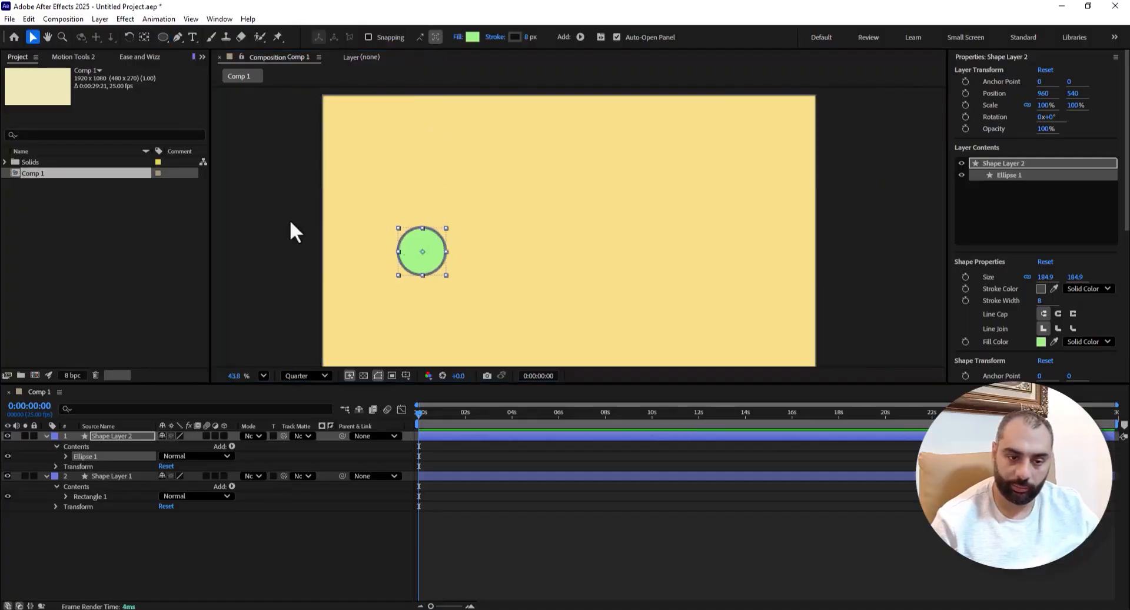
{"action": "left_click", "coordinate": [420, 259]}
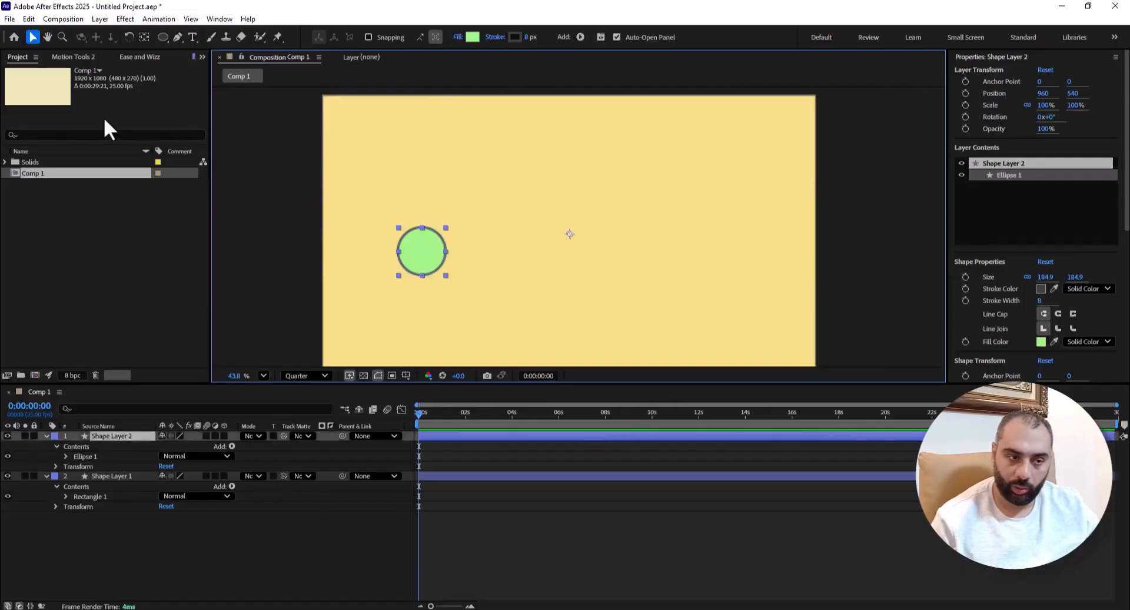
{"action": "left_click", "coordinate": [145, 37]}
{"action": "left_click_drag", "start_coordinate": [569, 234], "coordinate": [366, 251]}
{"action": "left_click", "coordinate": [33, 37]}
{"action": "left_click", "coordinate": [285, 176]}
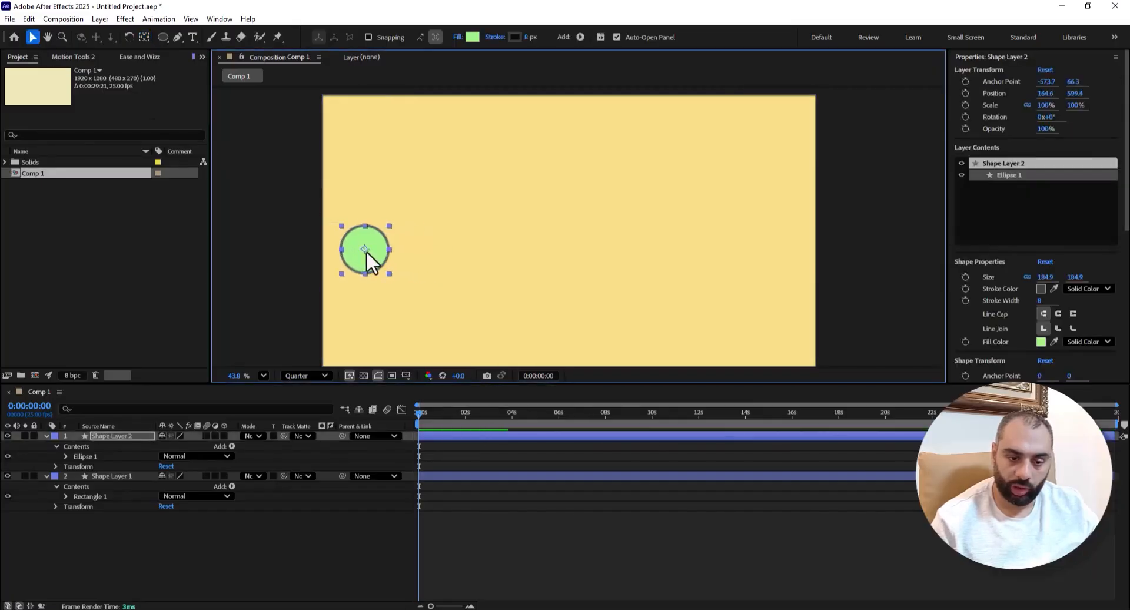
- Keyframe the circle's Position at 0 seconds and at 2 seconds, moving it horizontally to about 1700.6, 599.4 near the right edge
{"action": "key", "text": "p"}
{"action": "left_click", "coordinate": [75, 445]}
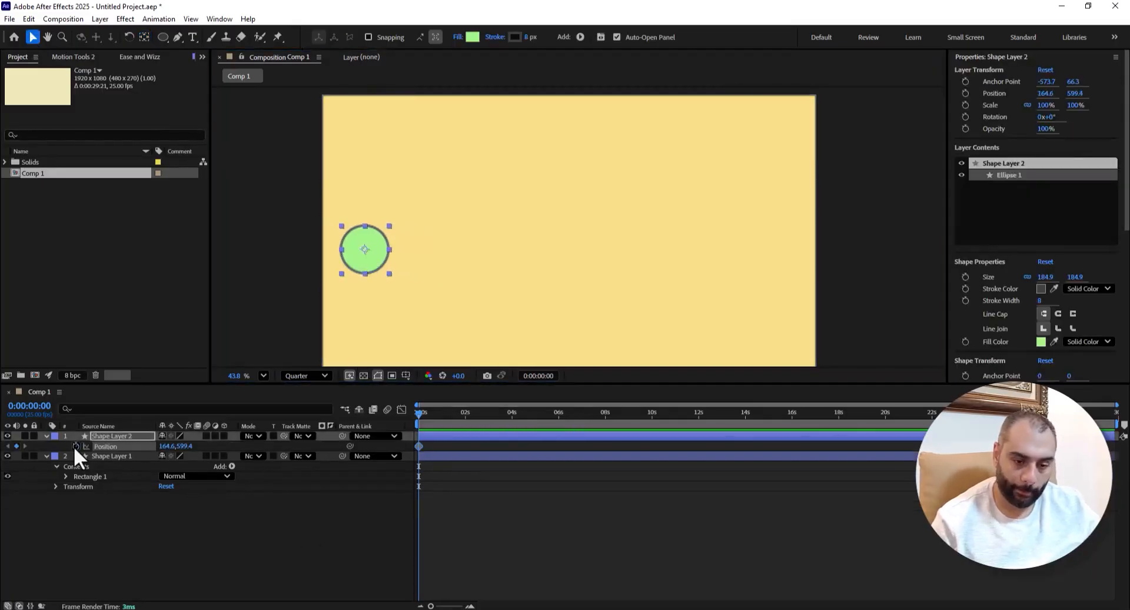
{"action": "left_click", "coordinate": [466, 412]}
{"action": "left_click", "coordinate": [360, 254]}
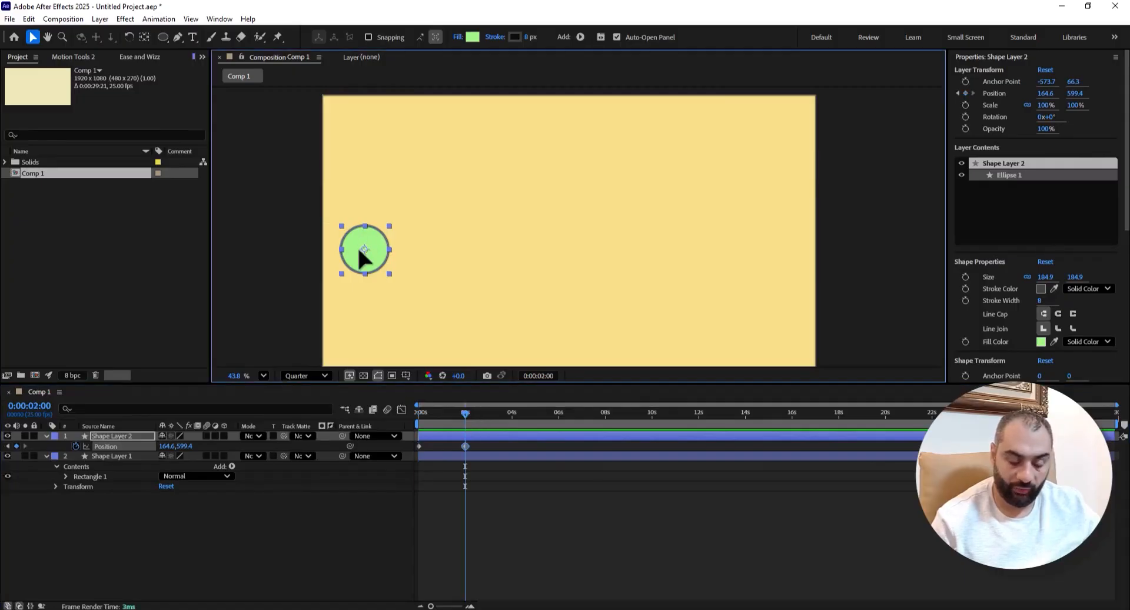
{"action": "left_click_drag", "start_coordinate": [361, 253], "coordinate": [754, 265]}
{"action": "scroll", "coordinate": [500, 275], "scroll_direction": "down", "scroll_amount": 2}
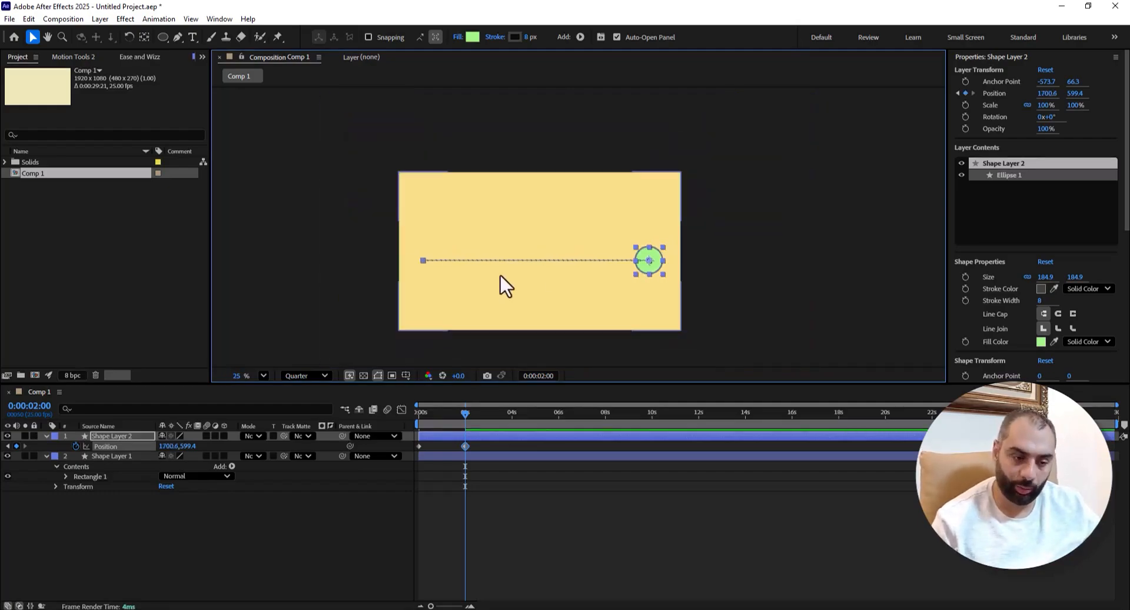
{"action": "left_click_drag", "start_coordinate": [740, 225], "coordinate": [764, 207]}
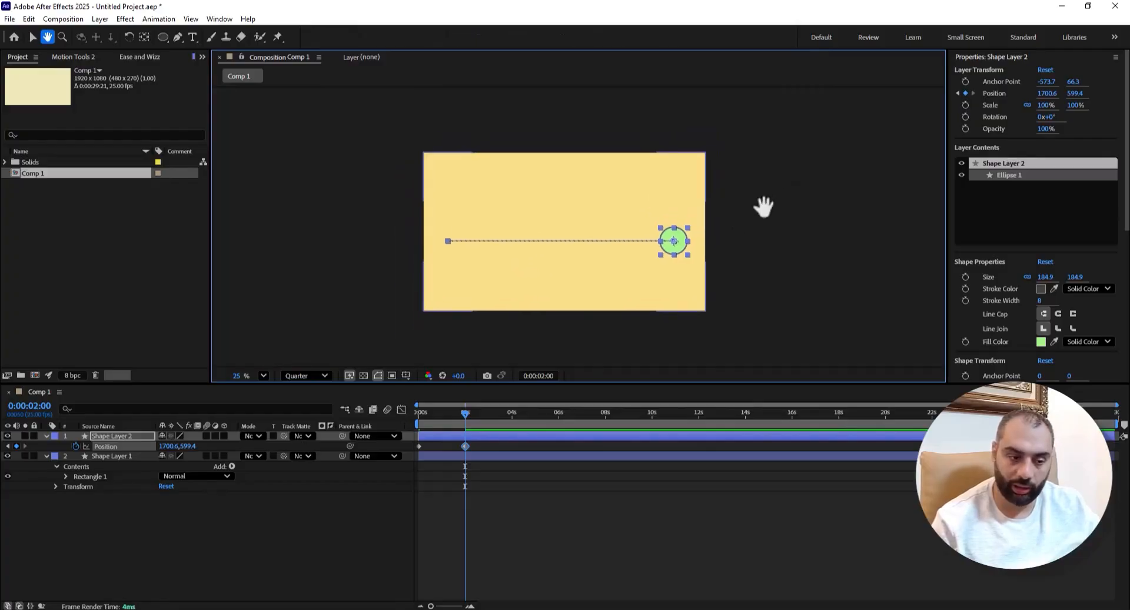
{"action": "scroll", "coordinate": [705, 246], "scroll_direction": "up", "scroll_amount": 1}
{"action": "scroll", "coordinate": [705, 246], "scroll_direction": "up", "scroll_amount": 1}
{"action": "left_click", "coordinate": [765, 251]}
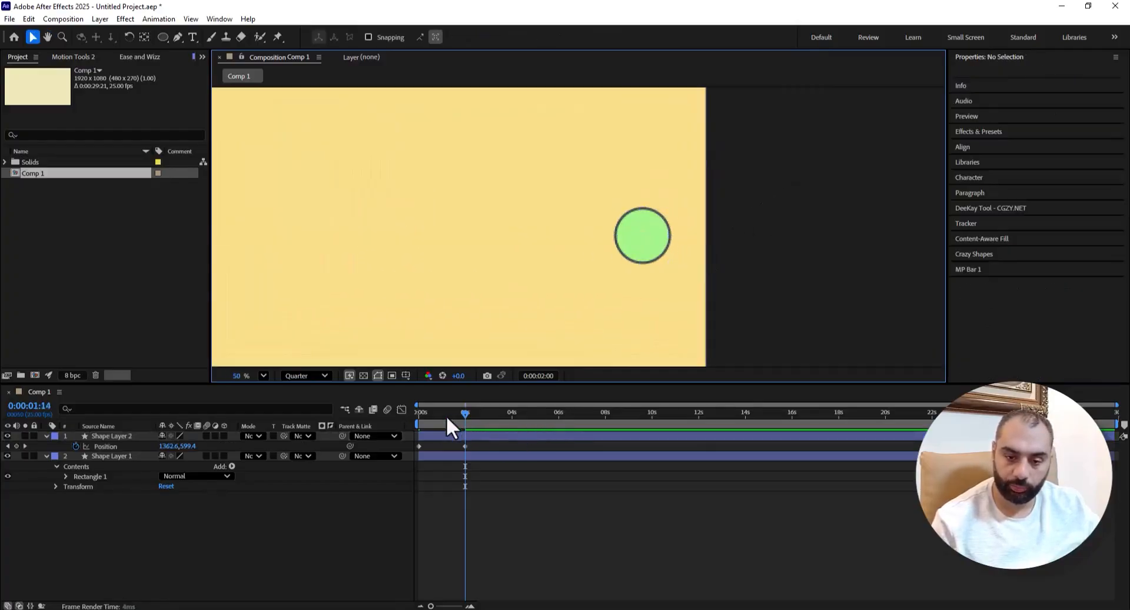
- Retime the circle's second Position keyframe to 1 second and end the work area at 0:00:01:07
{"action": "left_click_drag", "start_coordinate": [446, 416], "coordinate": [440, 446]}
{"action": "left_click", "coordinate": [461, 446]}
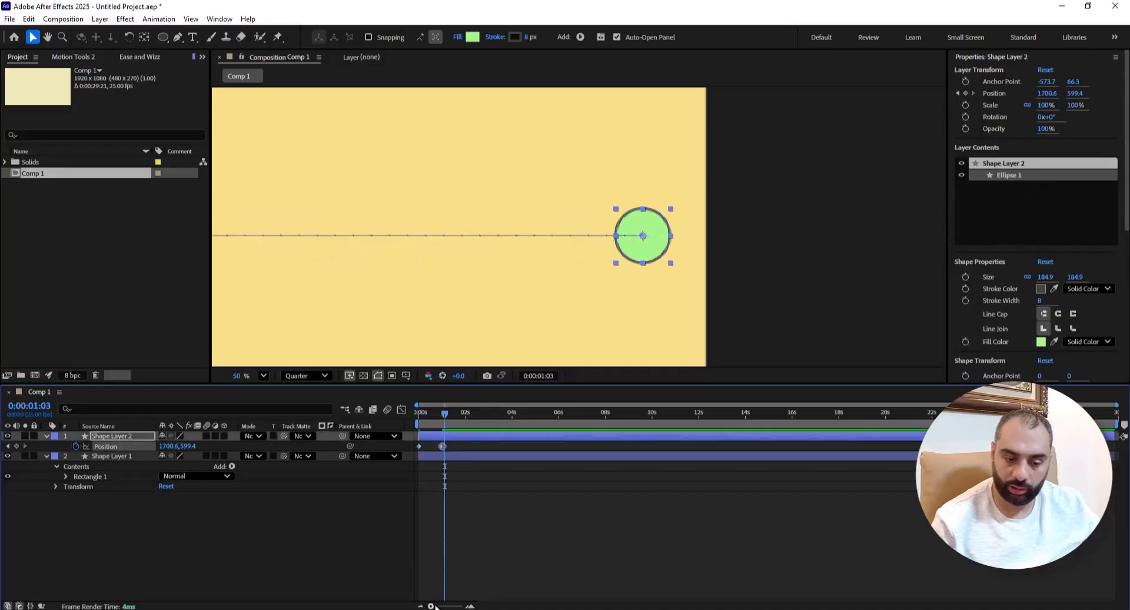
{"action": "left_click_drag", "start_coordinate": [431, 605], "coordinate": [455, 606]}
{"action": "left_click", "coordinate": [510, 417]}
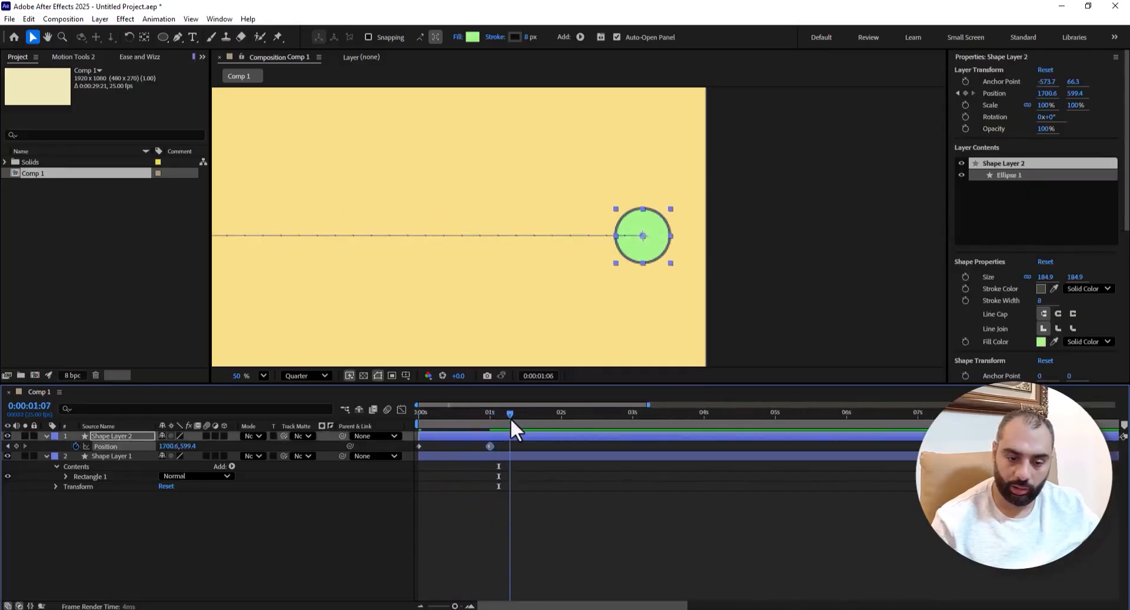
{"action": "key", "text": "n"}
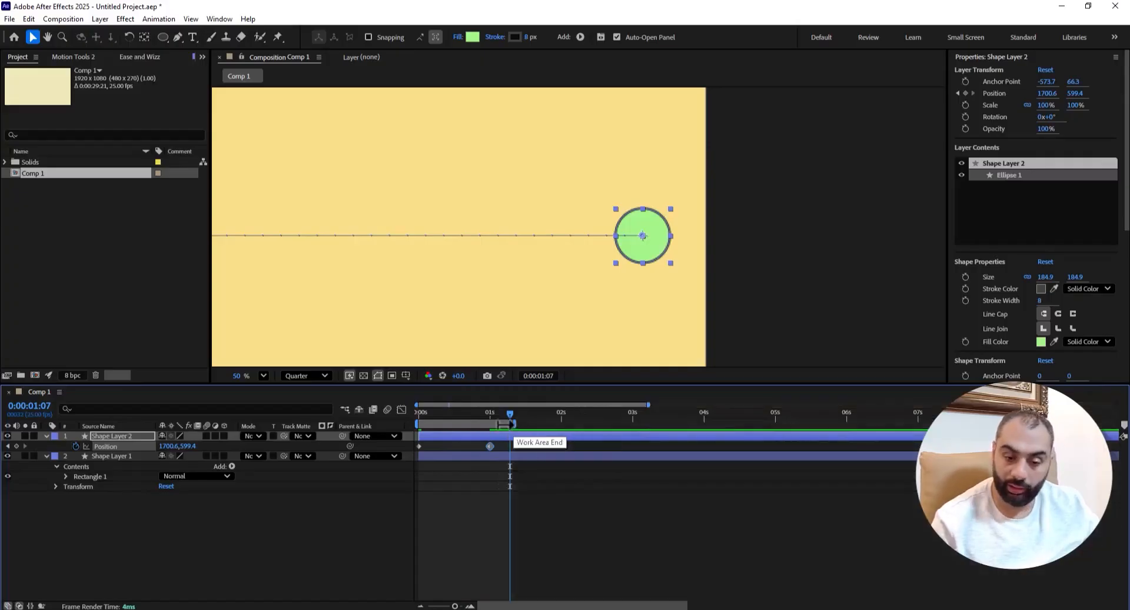
- Play back the circle's linear movement across the frame within the work area
{"action": "left_click_drag", "start_coordinate": [477, 417], "coordinate": [434, 432]}
{"action": "key", "text": "space"}
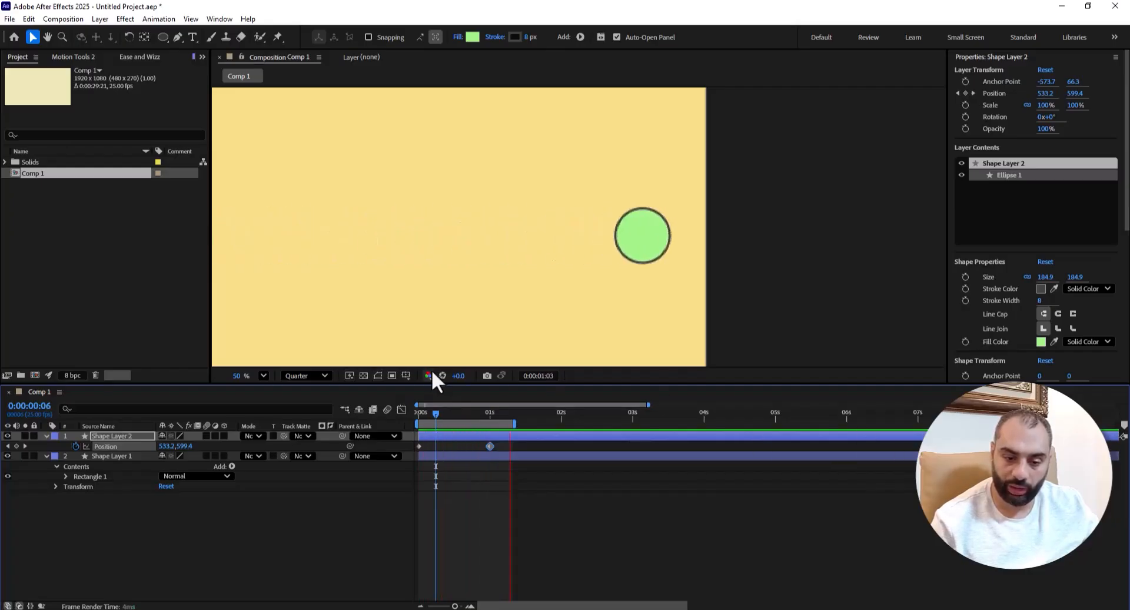
{"action": "key", "text": "space"}
{"action": "key", "text": "space"}
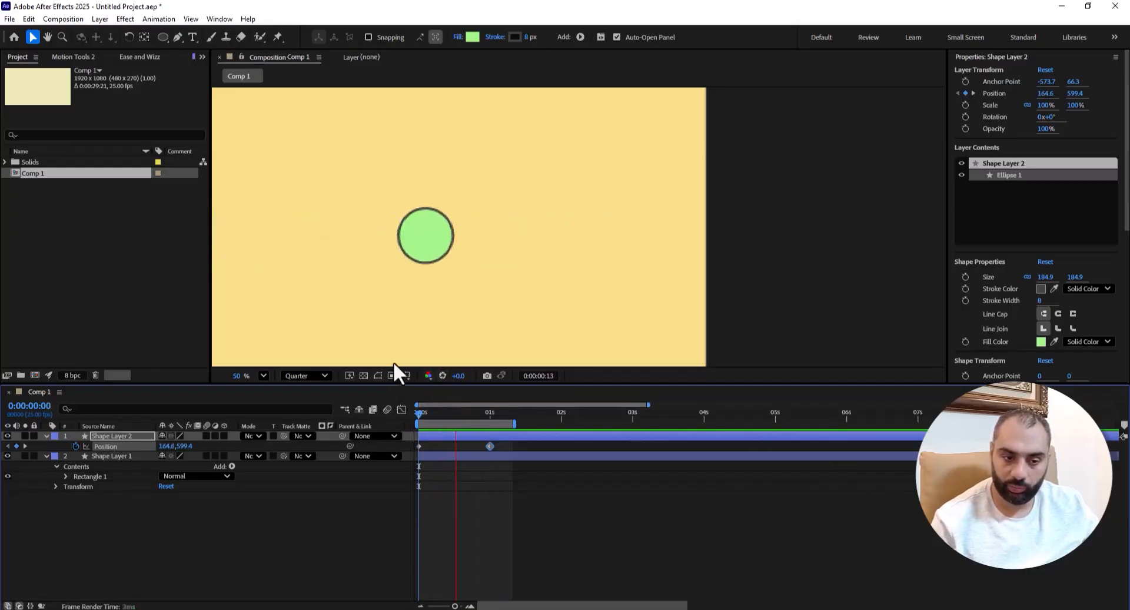
{"action": "key", "text": "space"}
{"action": "scroll", "coordinate": [433, 305], "scroll_direction": "down", "scroll_amount": 3}
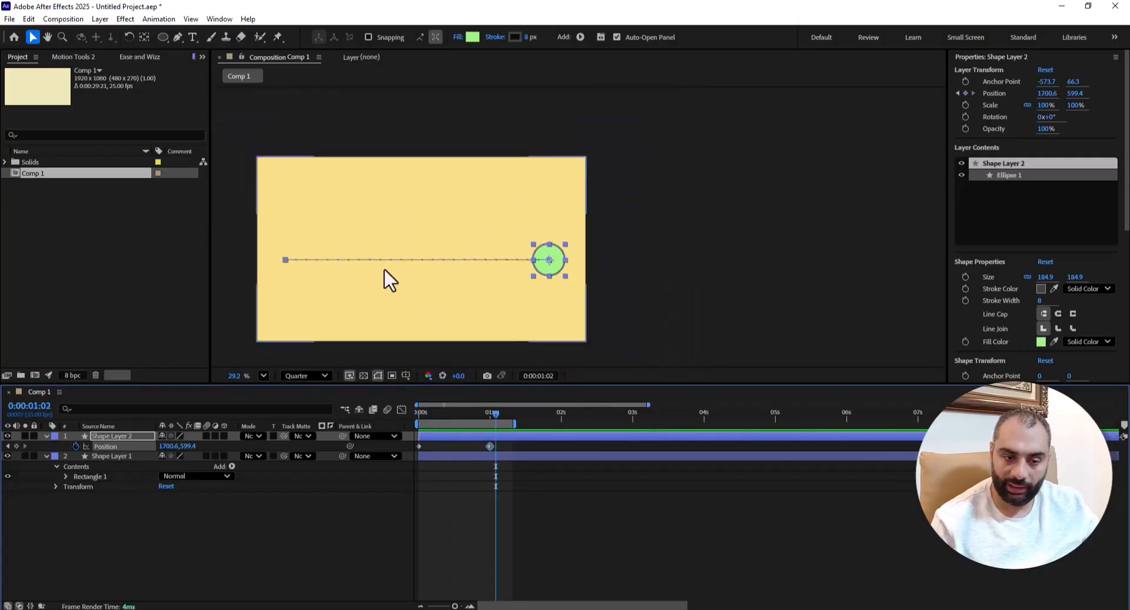
{"action": "scroll", "coordinate": [384, 267], "scroll_direction": "up", "scroll_amount": 1}
{"action": "scroll", "coordinate": [383, 267], "scroll_direction": "down", "scroll_amount": 1}
- Apply Easy Ease to both Position keyframes of Shape Layer 2
{"action": "left_click_drag", "start_coordinate": [504, 443], "coordinate": [378, 463]}
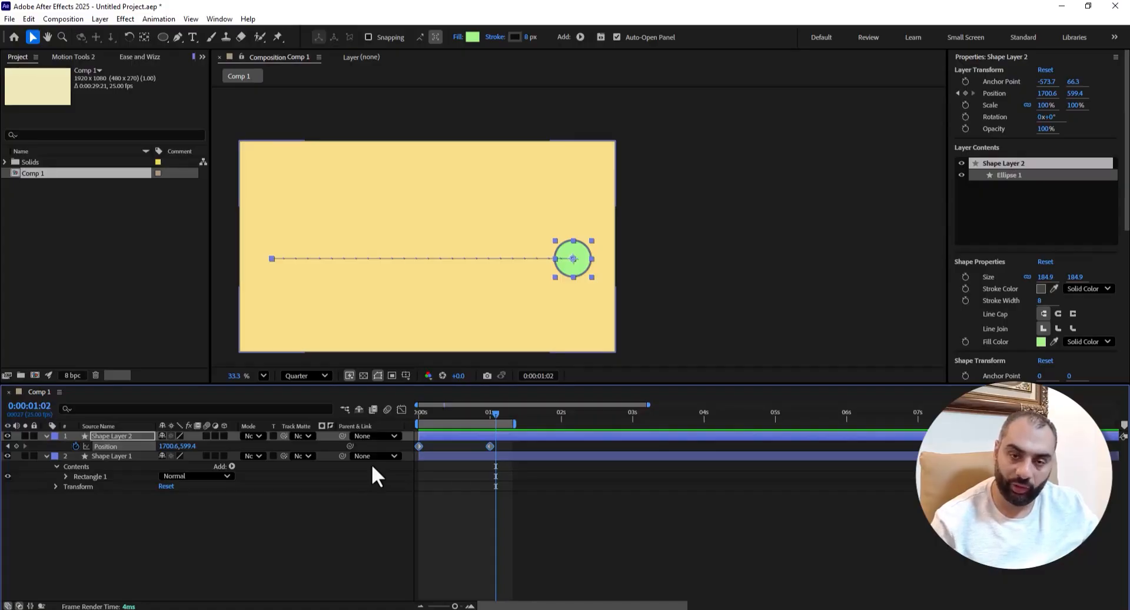
{"action": "right_click", "coordinate": [489, 446]}
{"action": "mouse_move", "coordinate": [503, 445]}
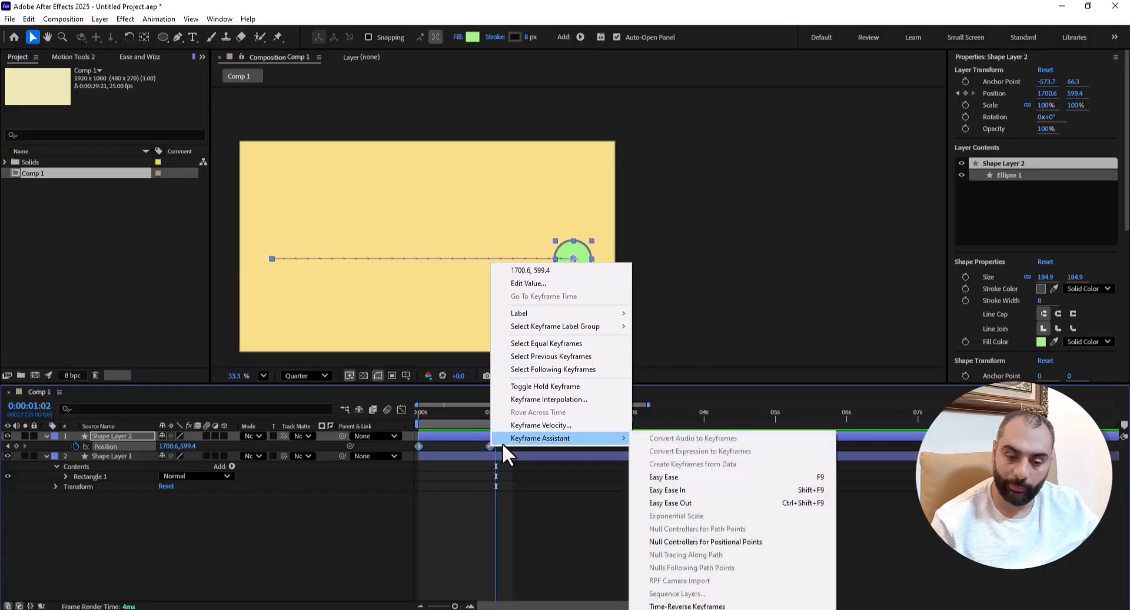
{"action": "left_click", "coordinate": [658, 475]}
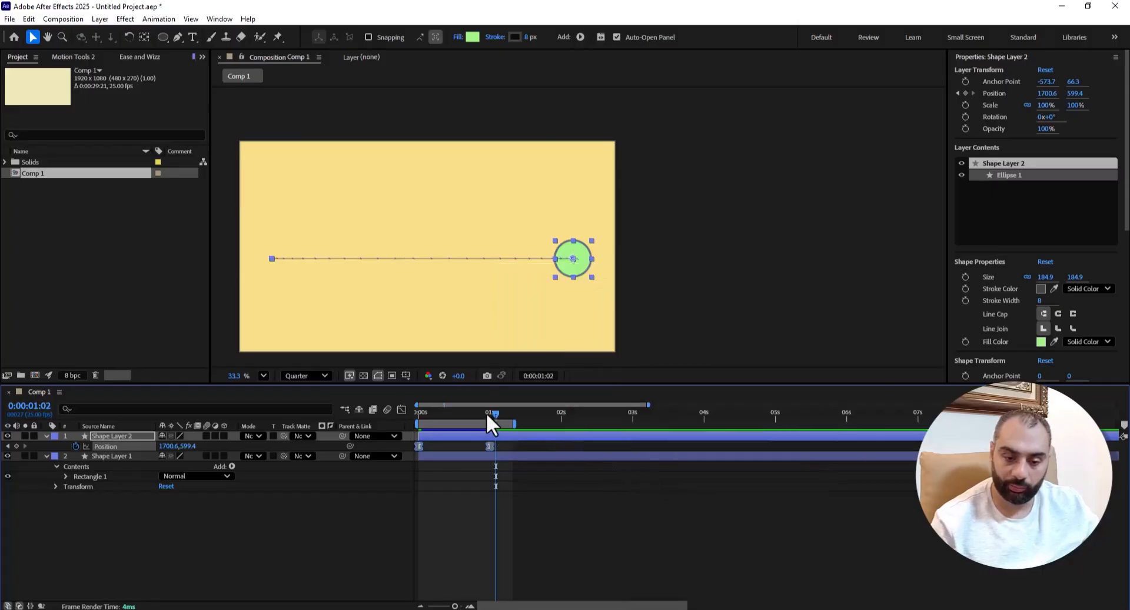
- Preview the circle's eased movement from the start of the composition
{"action": "left_click_drag", "start_coordinate": [487, 412], "coordinate": [373, 422]}
{"action": "key", "text": "space"}
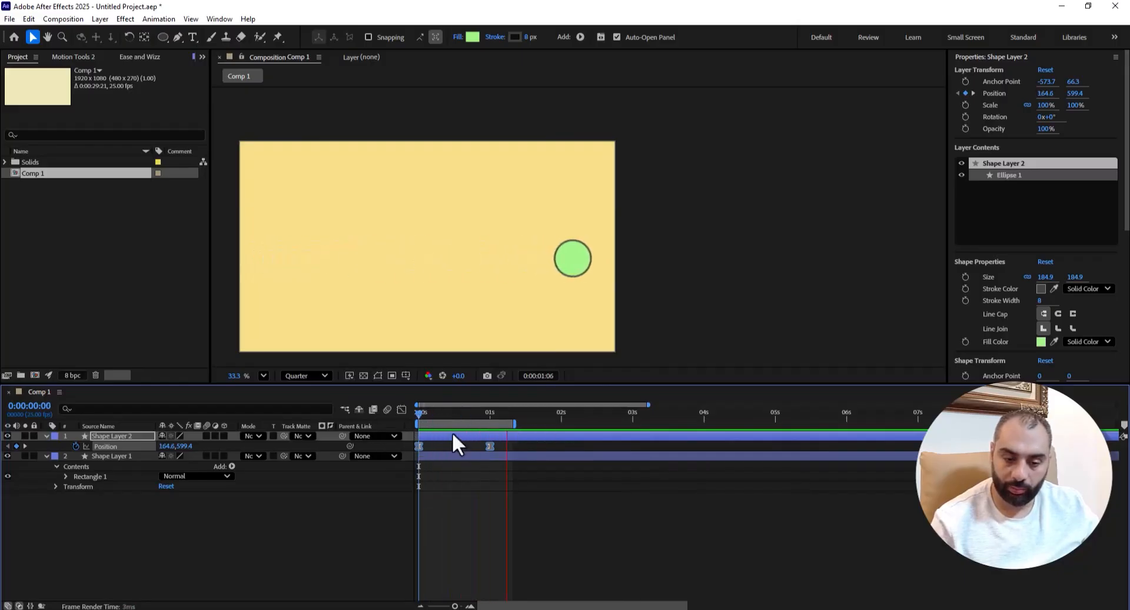
{"action": "key", "text": "space"}
{"action": "left_click", "coordinate": [500, 446]}
{"action": "left_click_drag", "start_coordinate": [425, 414], "coordinate": [402, 418]}
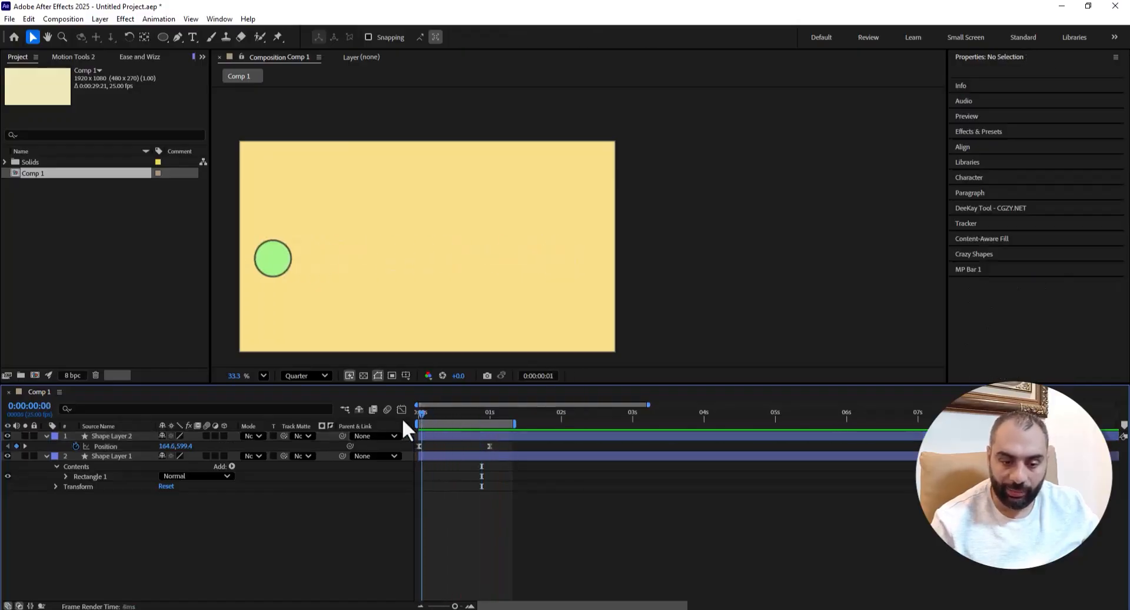
{"action": "key", "text": "space"}
{"action": "key", "text": "space"}
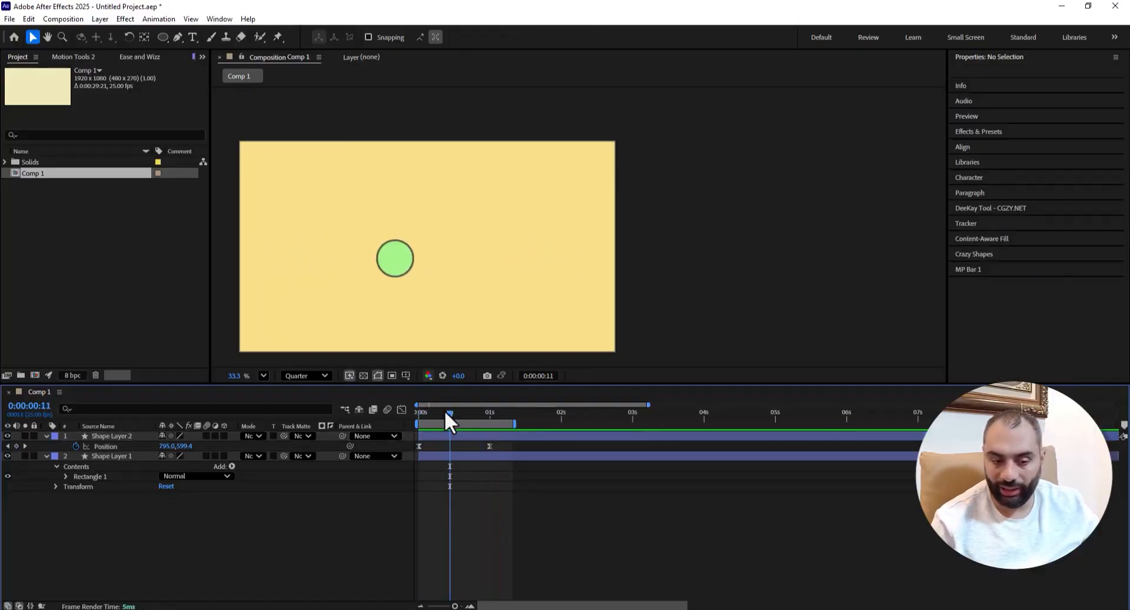
- Retime the circle's last Position keyframe to about 0:00:01:05 and select both Position keyframes
{"action": "left_click_drag", "start_coordinate": [489, 445], "coordinate": [504, 446]}
{"action": "mouse_move", "coordinate": [449, 413]}
{"action": "left_mouse_down"}
{"action": "mouse_move", "coordinate": [422, 413]}
{"action": "mouse_move", "coordinate": [449, 414]}
{"action": "left_mouse_up"}
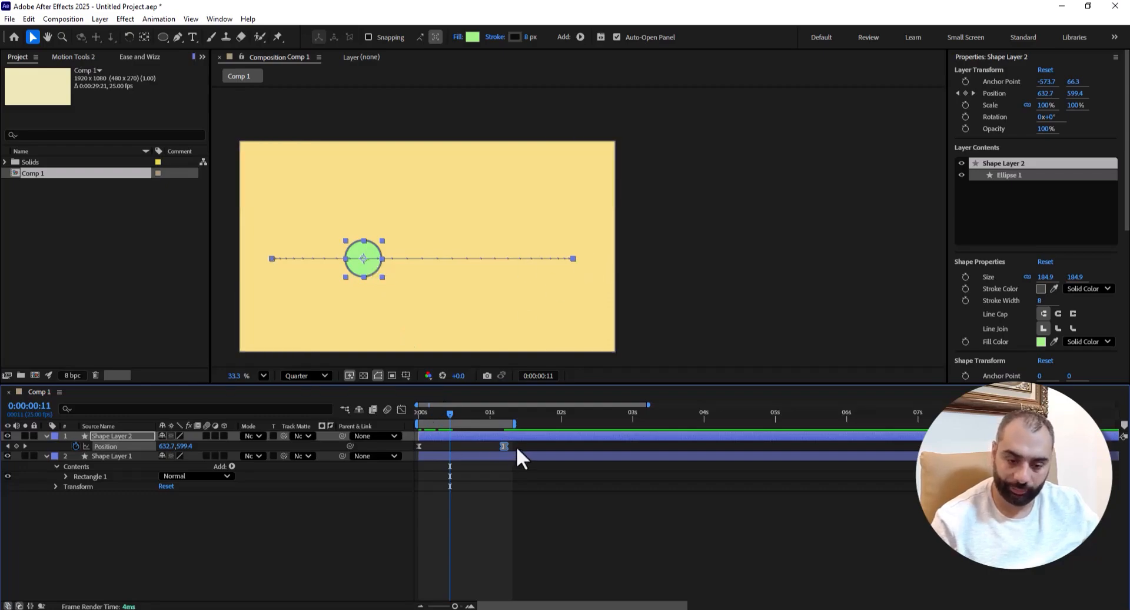
{"action": "left_click_drag", "start_coordinate": [518, 446], "coordinate": [404, 470]}
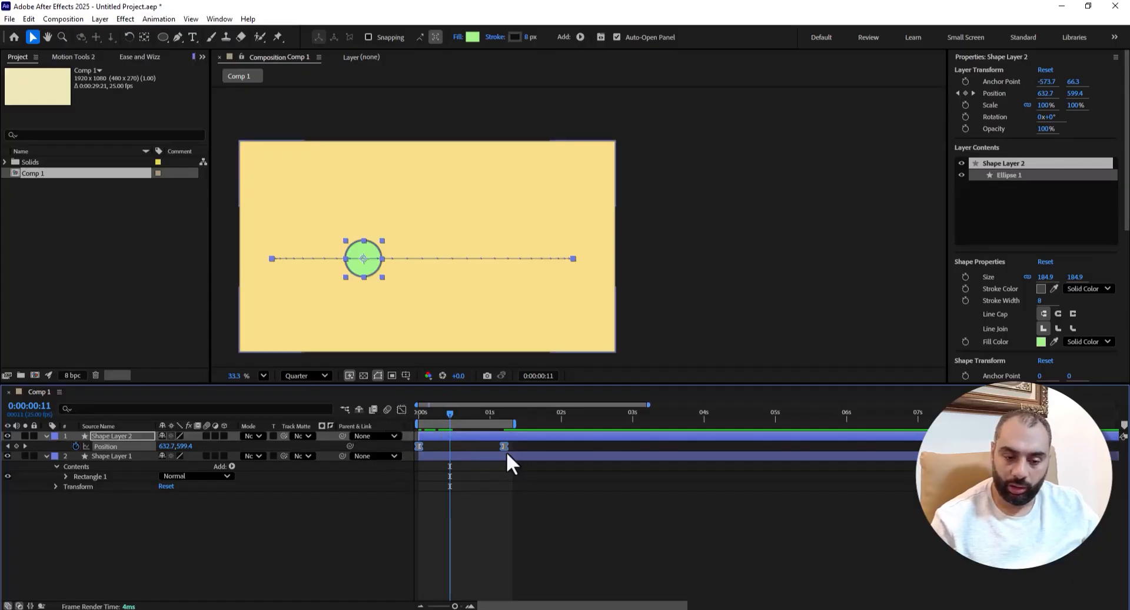
{"action": "left_click", "coordinate": [521, 442]}
{"action": "left_click_drag", "start_coordinate": [510, 447], "coordinate": [405, 466]}
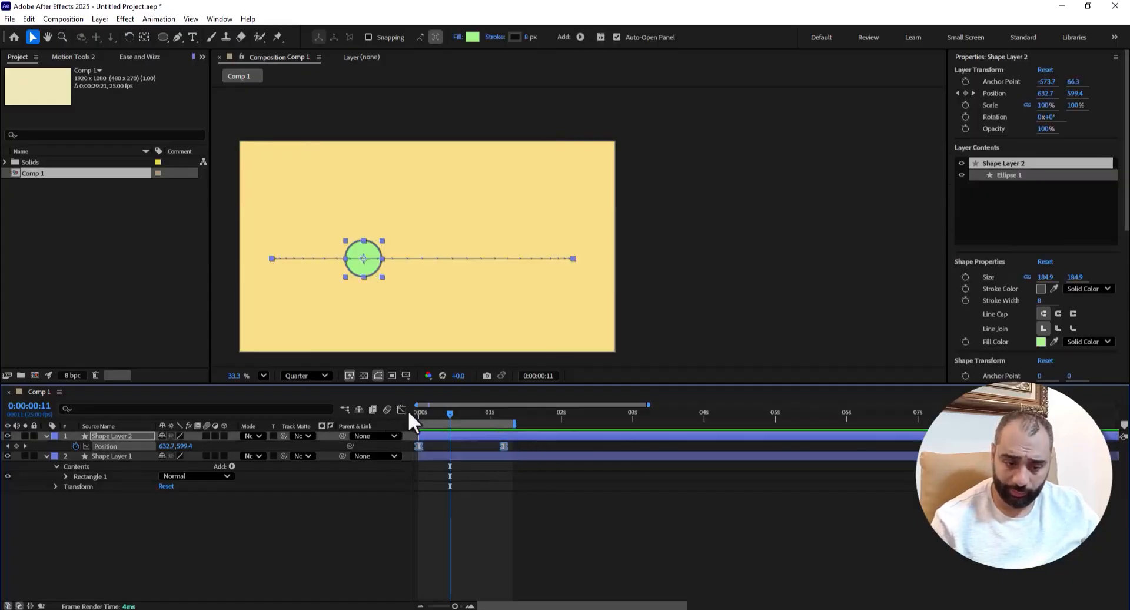
- Show the circle's Position speed curve in the Graph Editor and fit the whole curve across the time range
{"action": "left_click", "coordinate": [401, 408]}
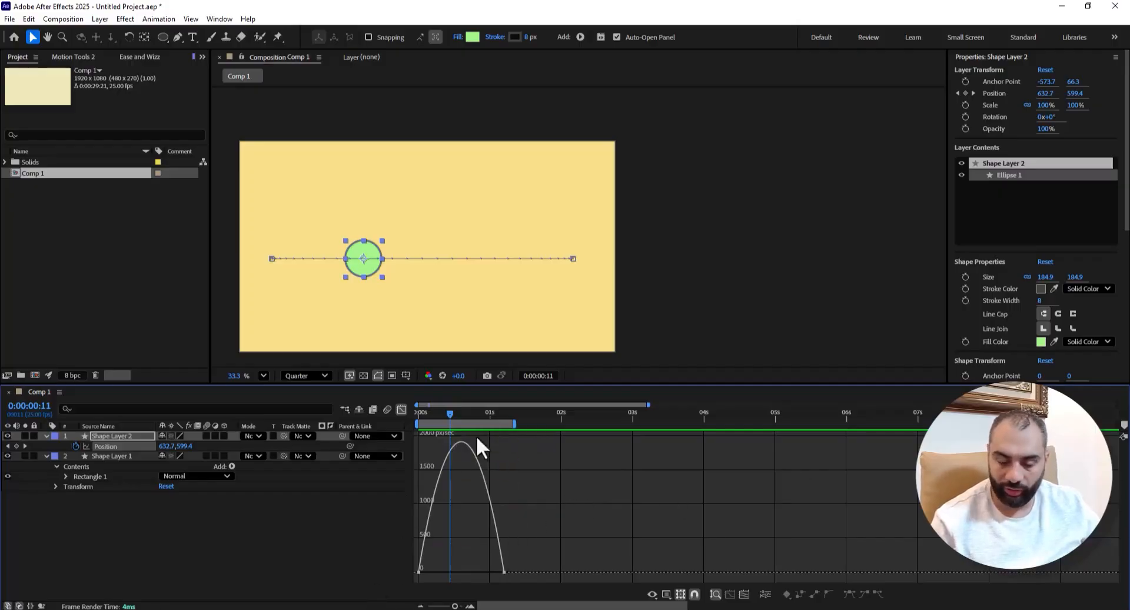
{"action": "left_click", "coordinate": [744, 596]}
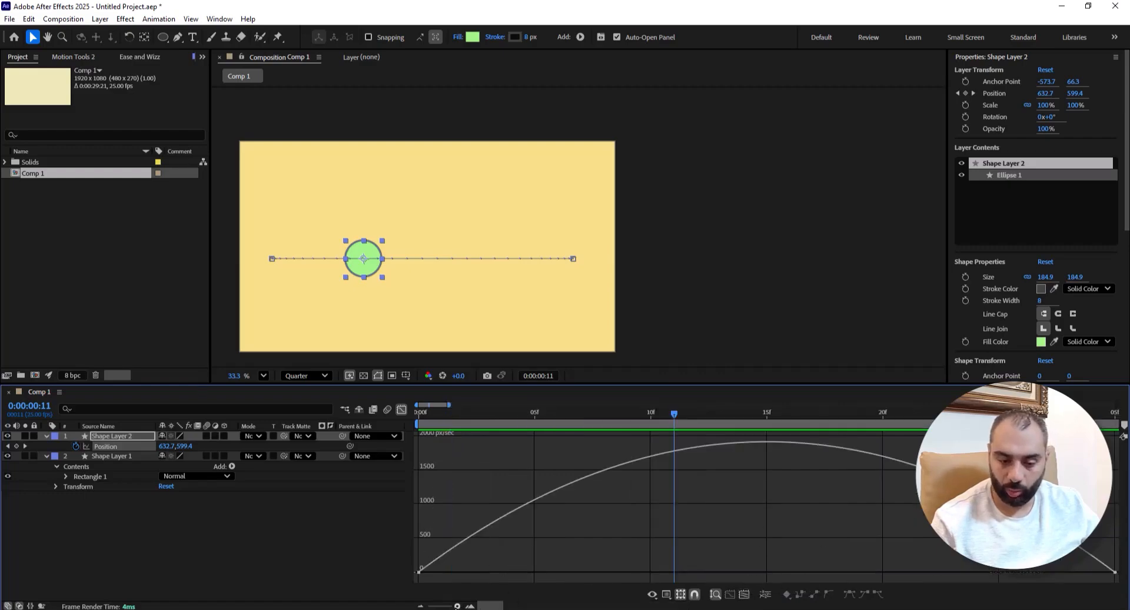
{"action": "left_click_drag", "start_coordinate": [457, 606], "coordinate": [457, 606]}
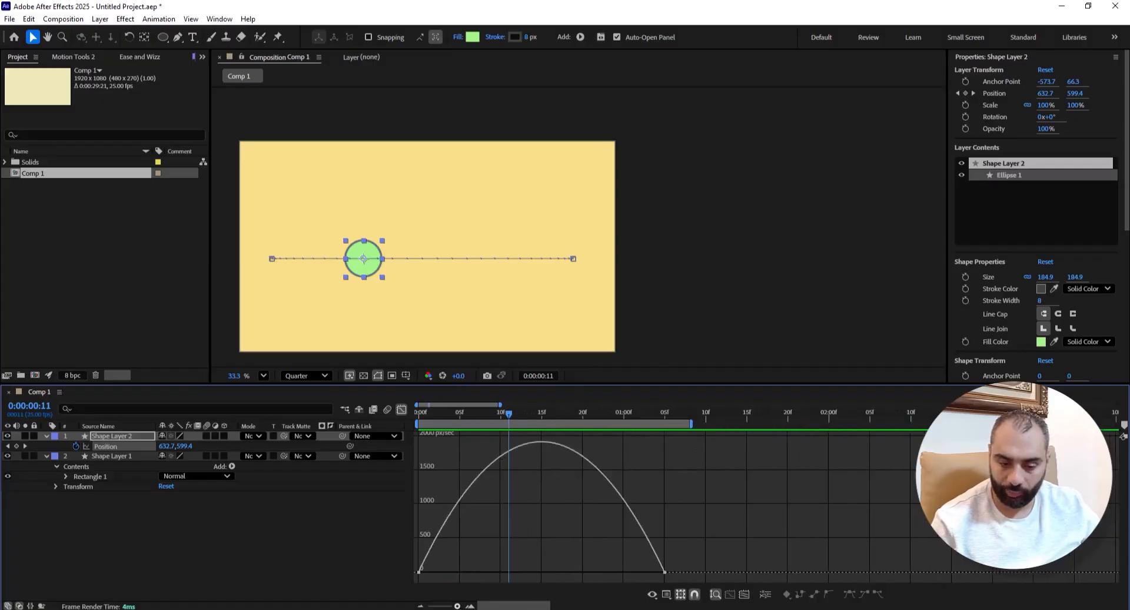
{"action": "left_click_drag", "start_coordinate": [500, 405], "coordinate": [465, 405]}
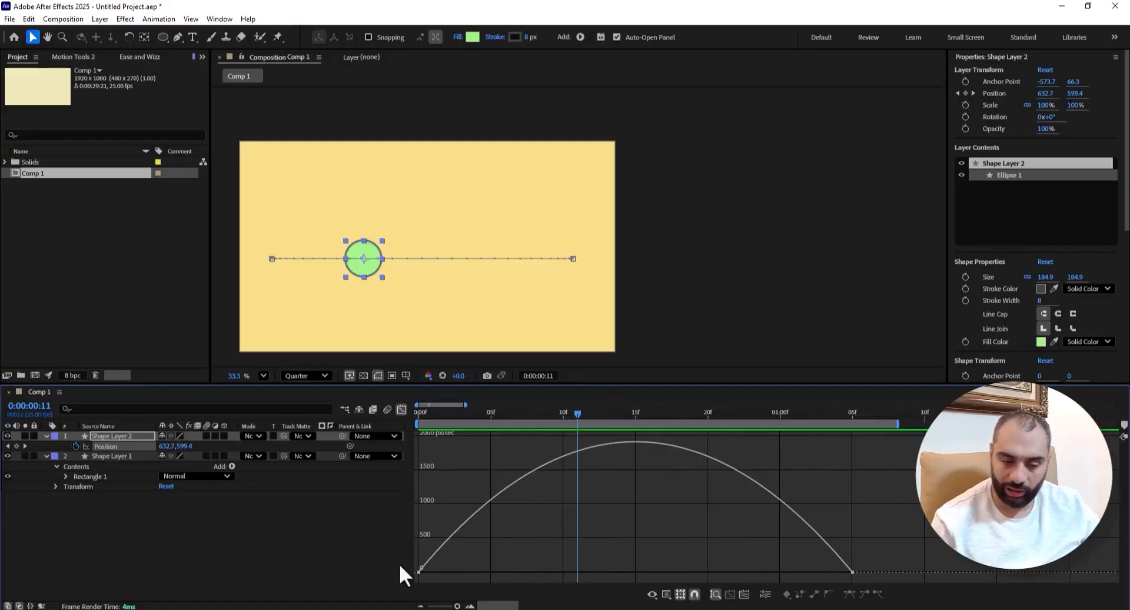
- Extend the first Position keyframe's outgoing speed handle to about frame 11 so the circle starts slowly and peaks late
{"action": "left_click", "coordinate": [419, 571]}
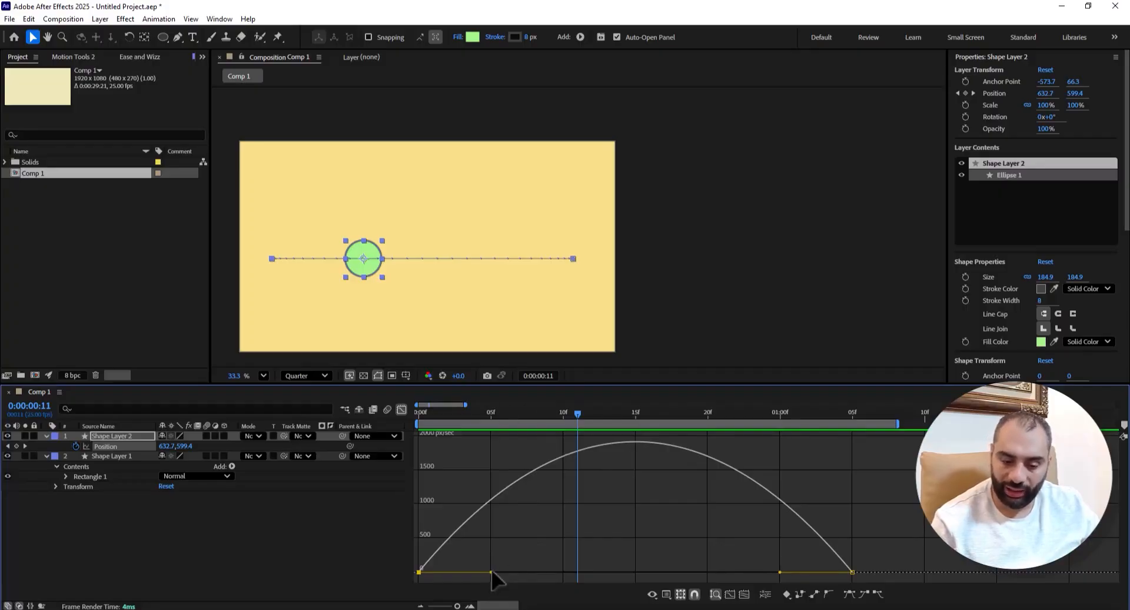
{"action": "left_click_drag", "start_coordinate": [492, 571], "coordinate": [546, 571]}
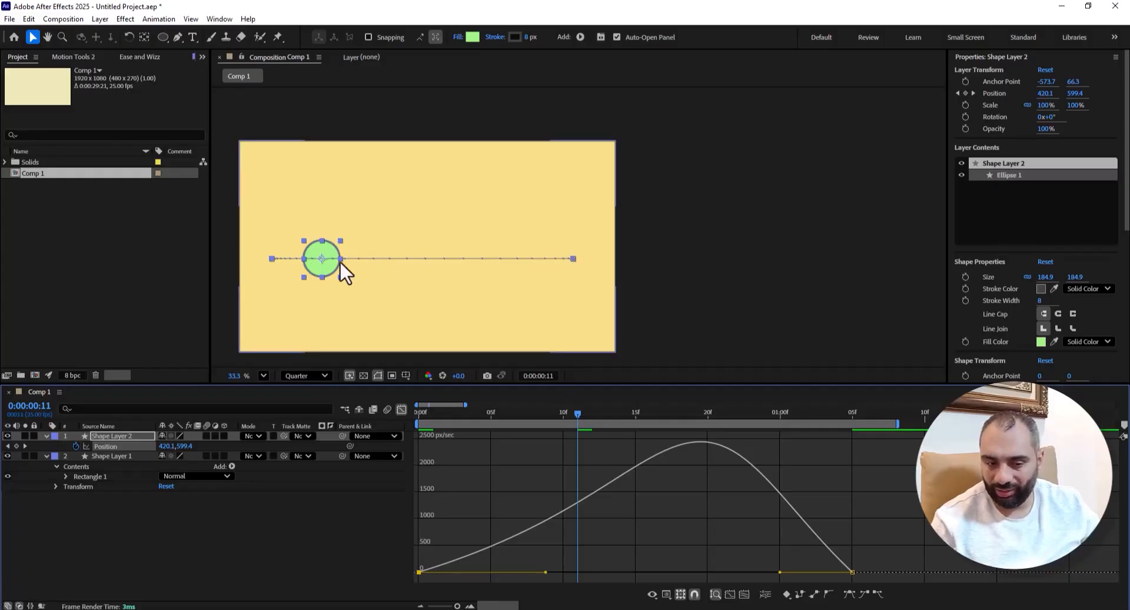
{"action": "scroll", "coordinate": [239, 248], "scroll_direction": "up", "scroll_amount": 2}
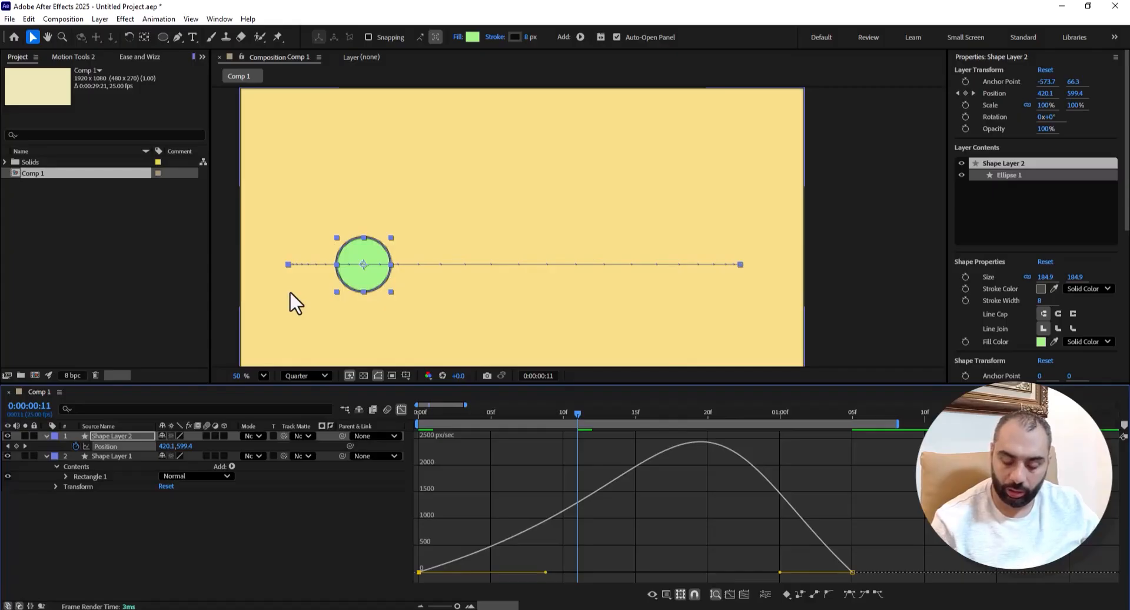
{"action": "scroll", "coordinate": [290, 293], "scroll_direction": "up", "scroll_amount": 4}
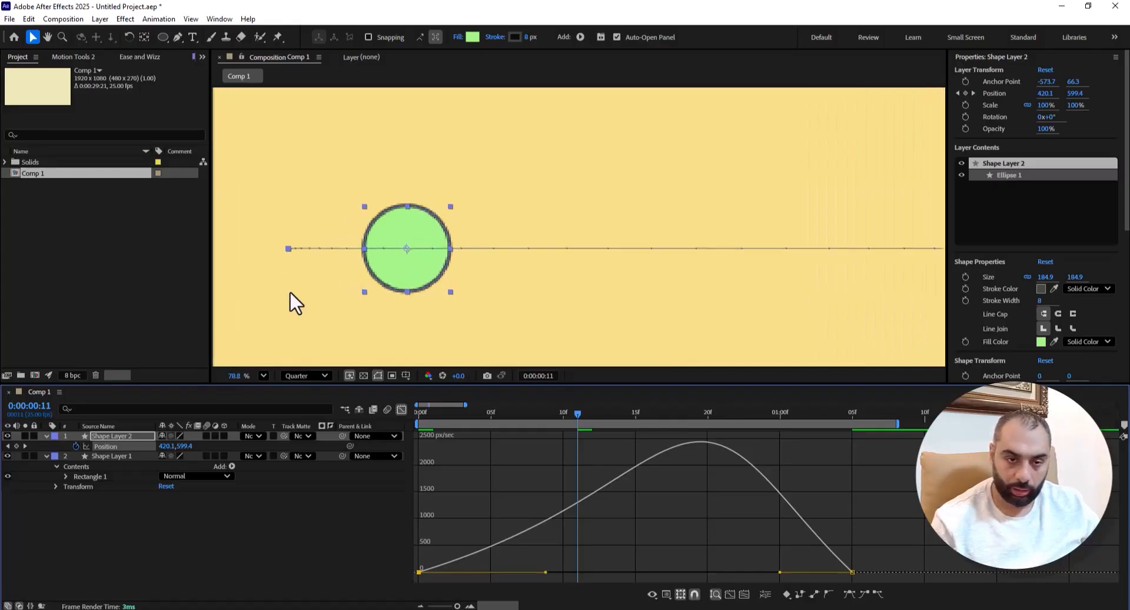
{"action": "scroll", "coordinate": [290, 292], "scroll_direction": "up", "scroll_amount": 3}
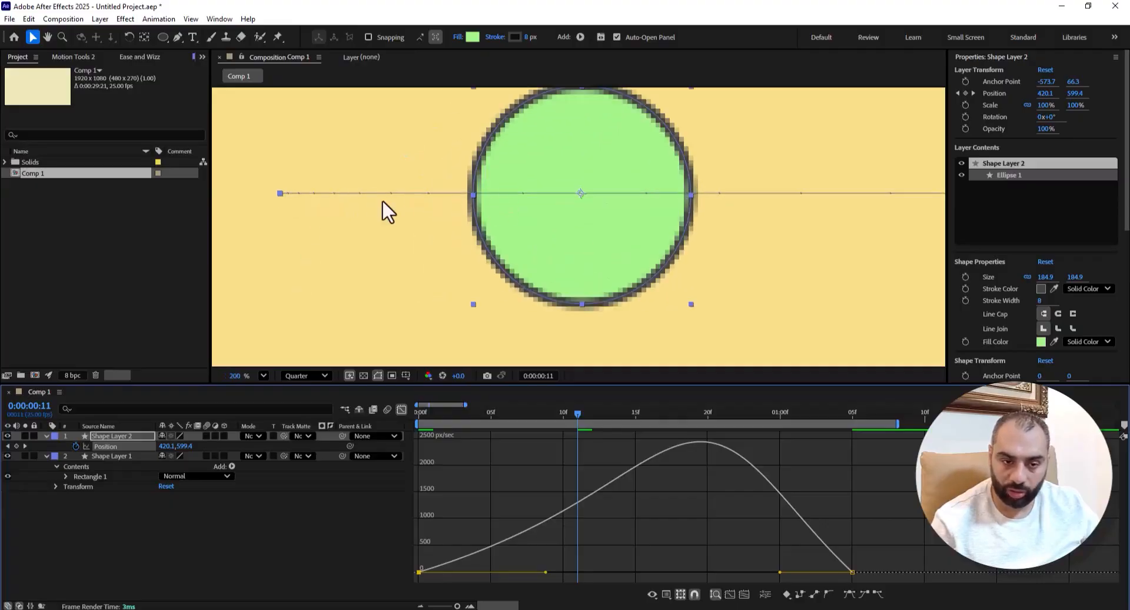
{"action": "scroll", "coordinate": [474, 248], "scroll_direction": "down", "scroll_amount": 6}
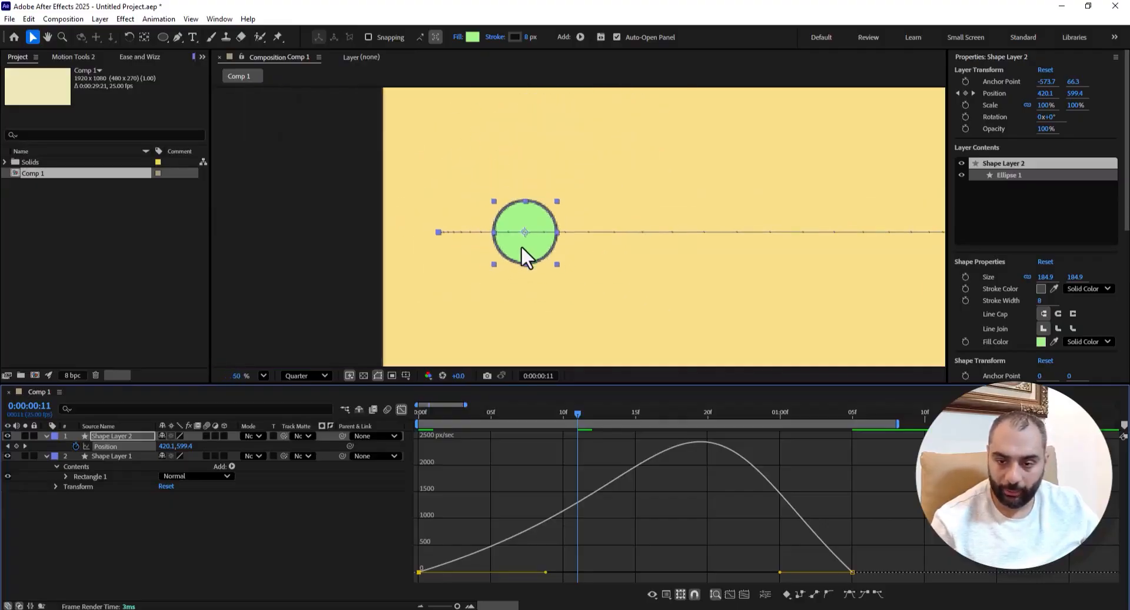
{"action": "scroll", "coordinate": [560, 238], "scroll_direction": "up", "scroll_amount": 1}
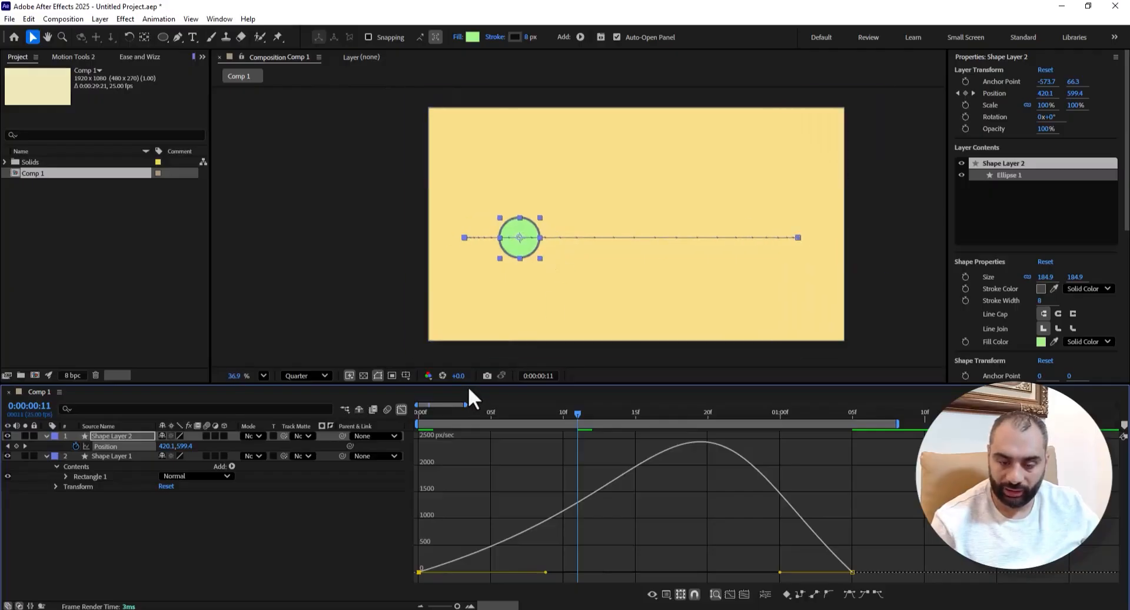
{"action": "left_click_drag", "start_coordinate": [546, 571], "coordinate": [577, 571]}
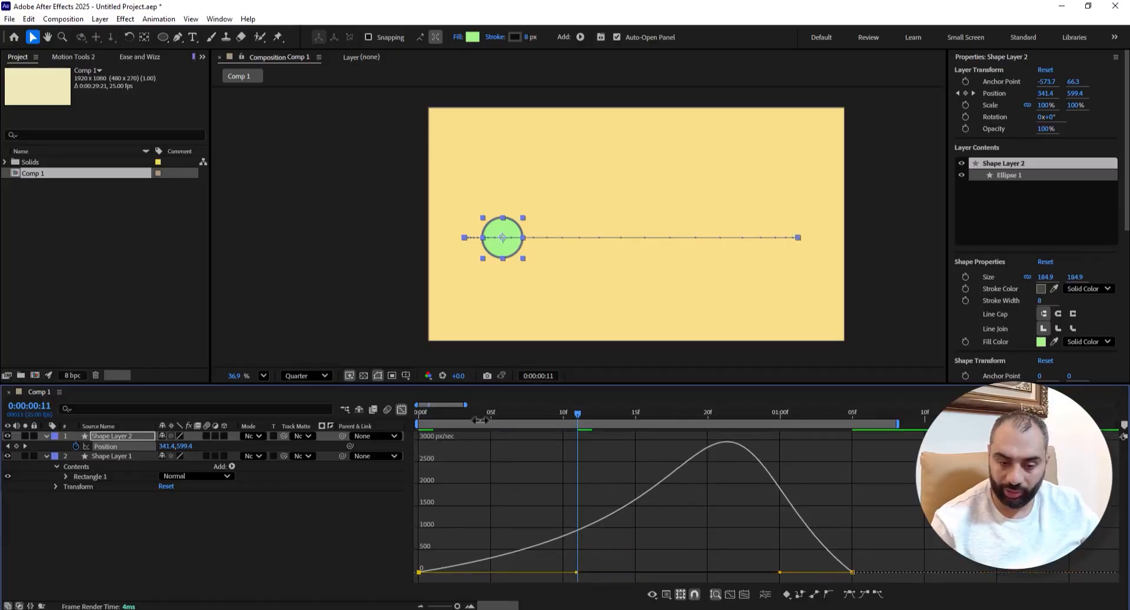
- Preview the circle's slow-start movement from the beginning of the composition
{"action": "left_click_drag", "start_coordinate": [472, 419], "coordinate": [433, 450]}
{"action": "key", "text": "space"}
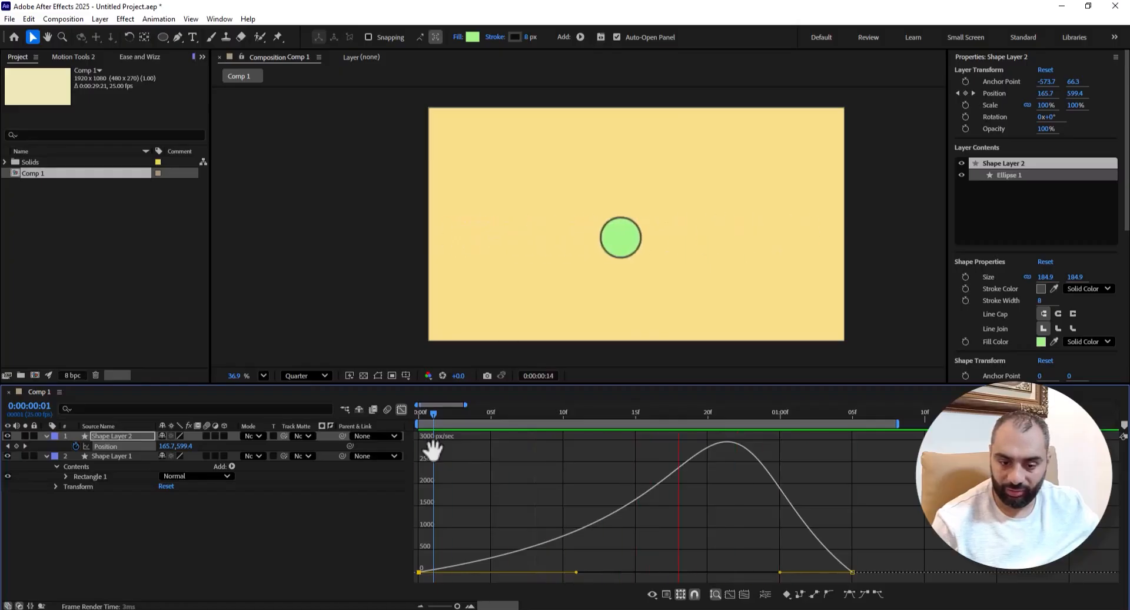
{"action": "key", "text": "space"}
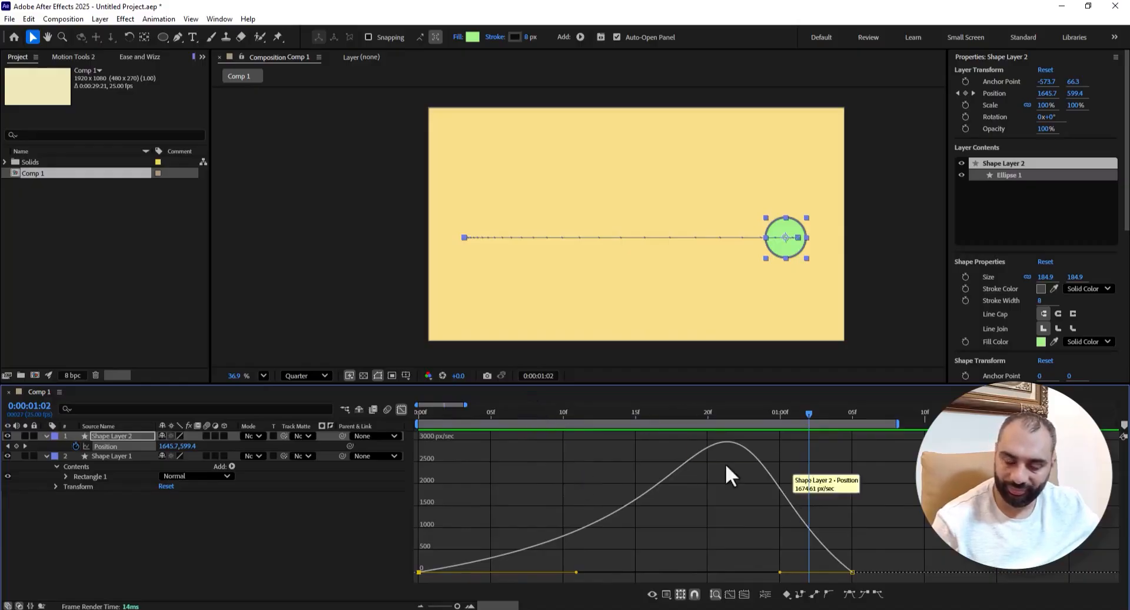
{"action": "key", "text": "space"}
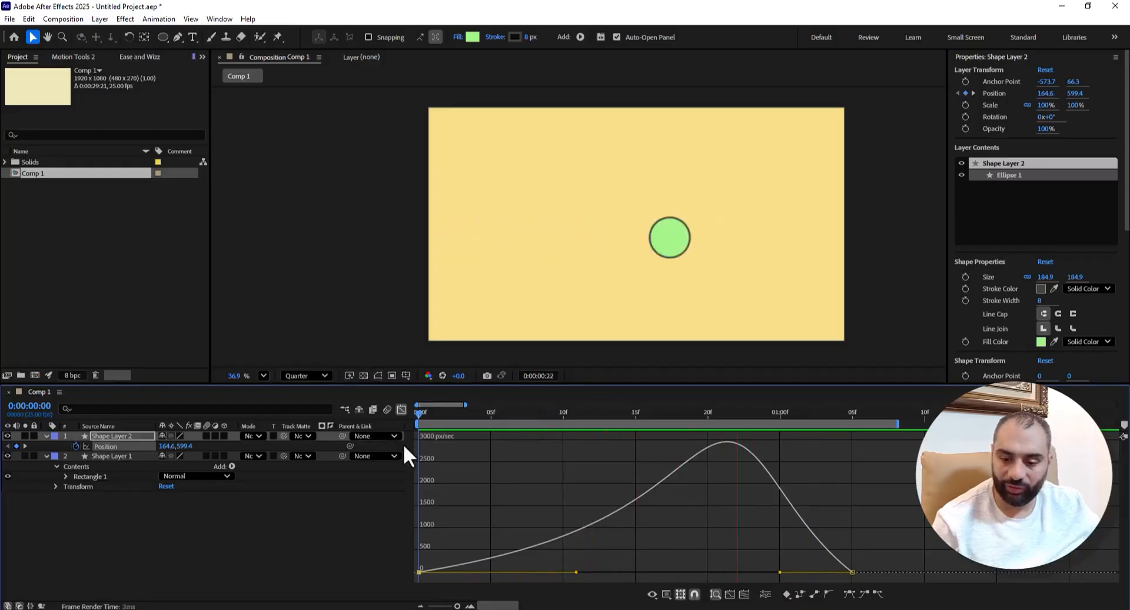
{"action": "key", "text": "space"}
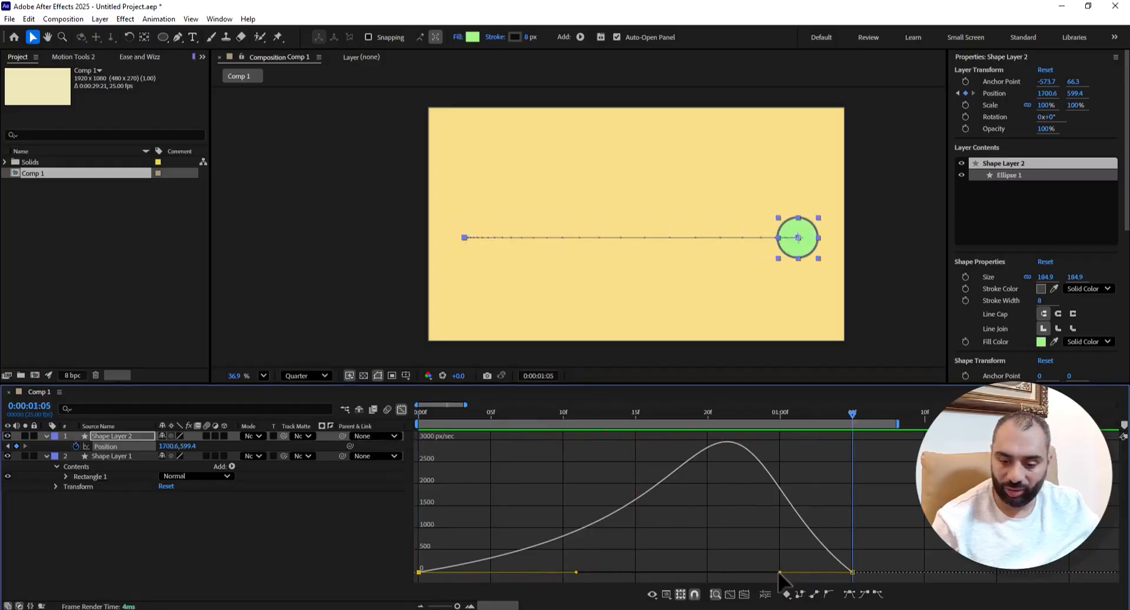
- Extend the last Position keyframe's incoming speed handle to about frame 22 and preview the circle's movement
{"action": "left_click_drag", "start_coordinate": [780, 573], "coordinate": [741, 576]}
{"action": "key", "text": "space"}
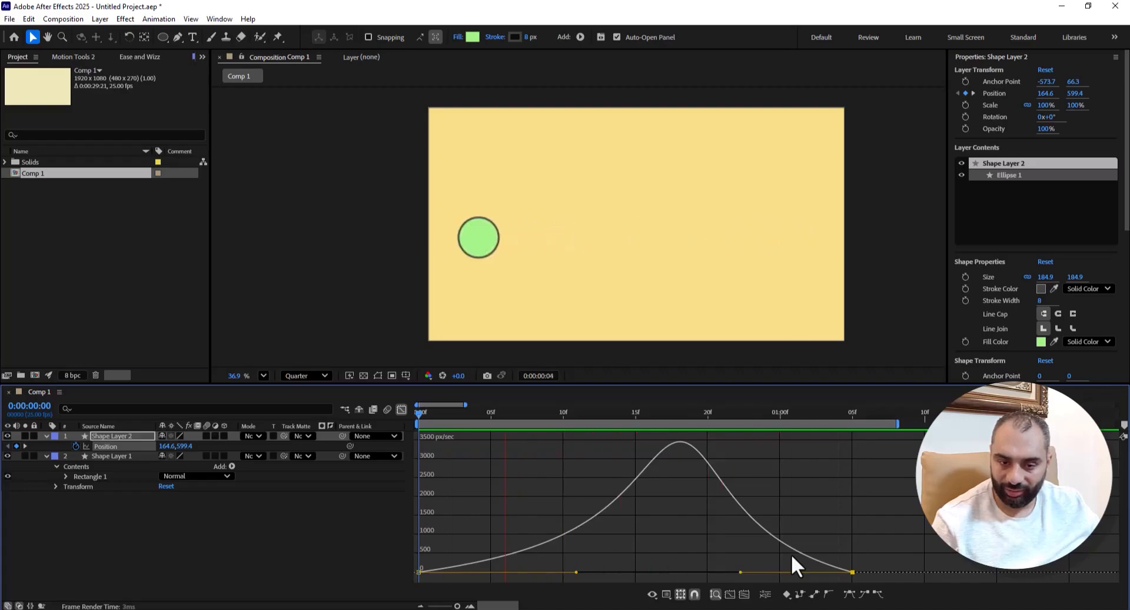
{"action": "key", "text": "space"}
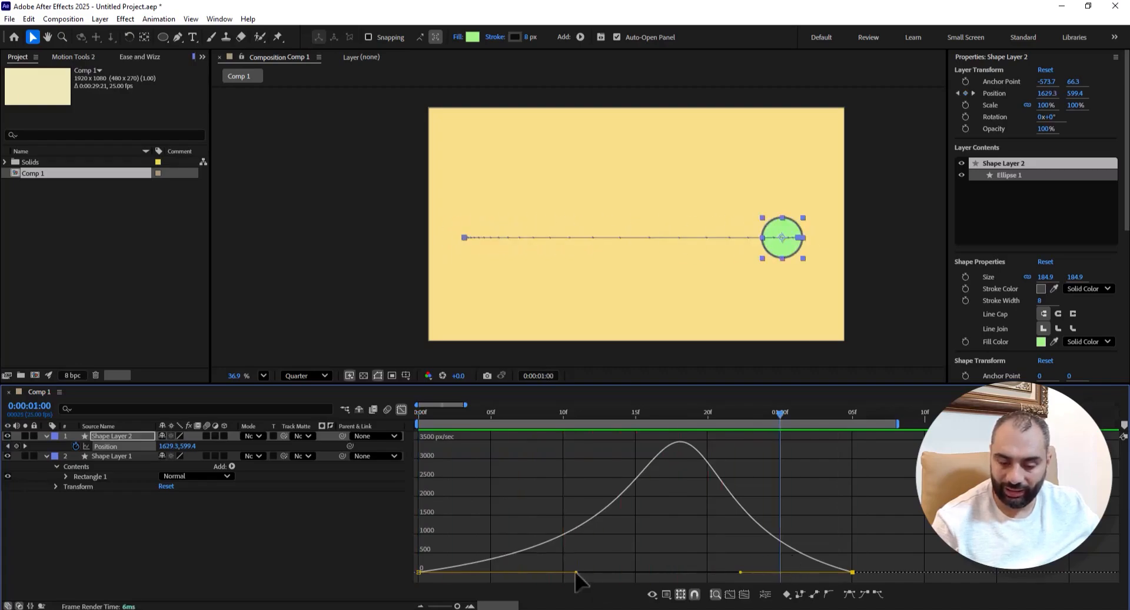
- Shift the speed peak early by moving the outgoing handle to about frame 4 and the incoming handle to about frame 15
{"action": "left_click_drag", "start_coordinate": [577, 571], "coordinate": [539, 572]}
{"action": "left_click_drag", "start_coordinate": [741, 572], "coordinate": [624, 577]}
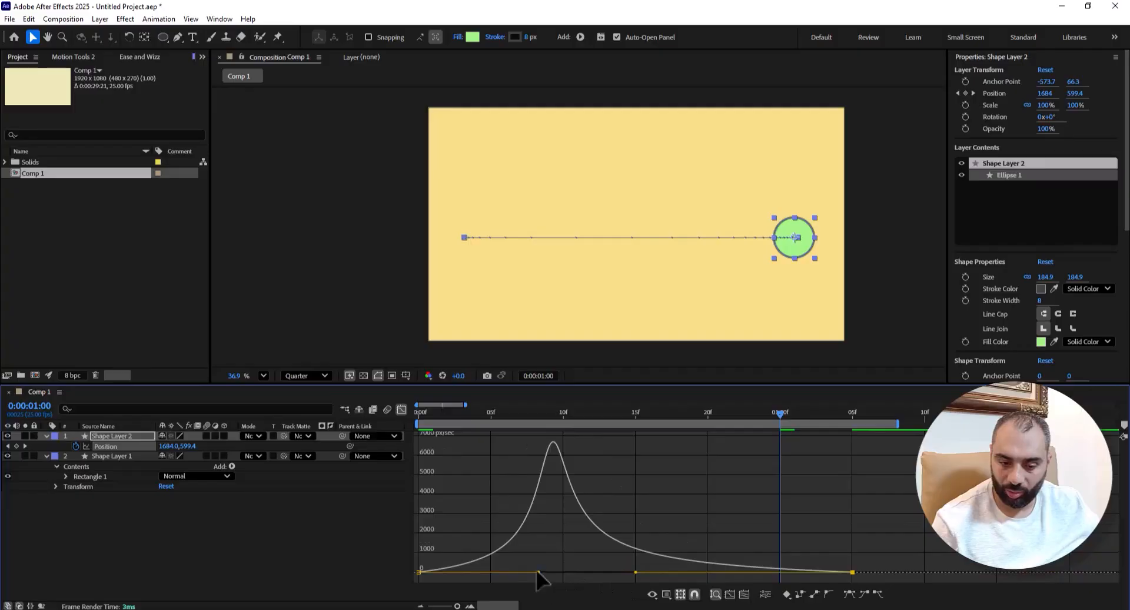
{"action": "left_click_drag", "start_coordinate": [536, 571], "coordinate": [491, 572]}
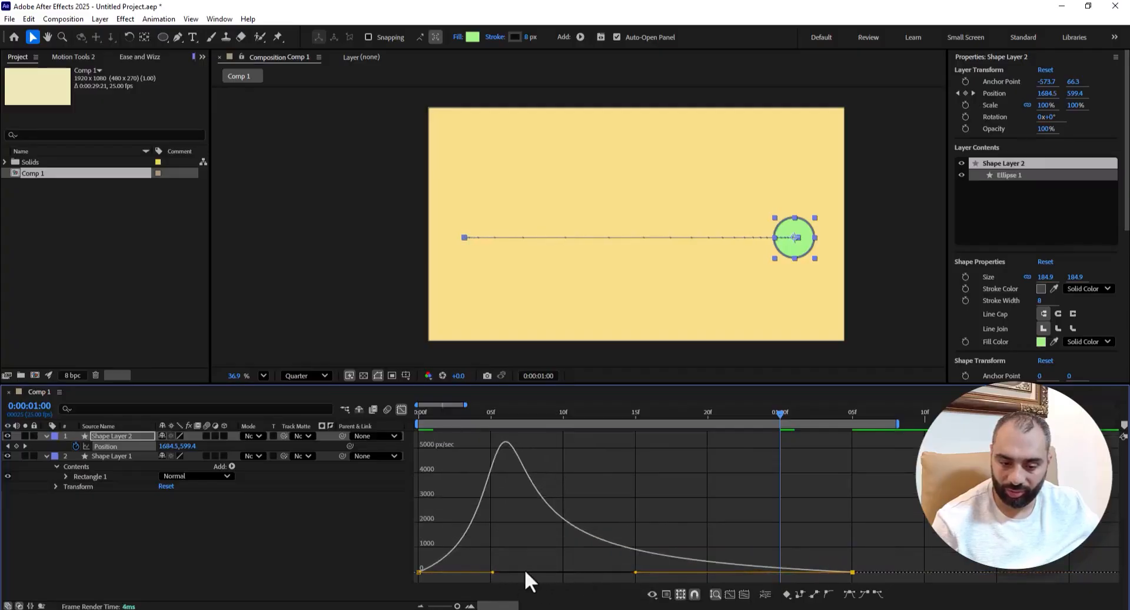
{"action": "left_click_drag", "start_coordinate": [492, 570], "coordinate": [480, 571]}
- Preview the circle's fast-start, slow-finish movement from the beginning of the composition
{"action": "left_click", "coordinate": [423, 415]}
{"action": "key", "text": "space"}
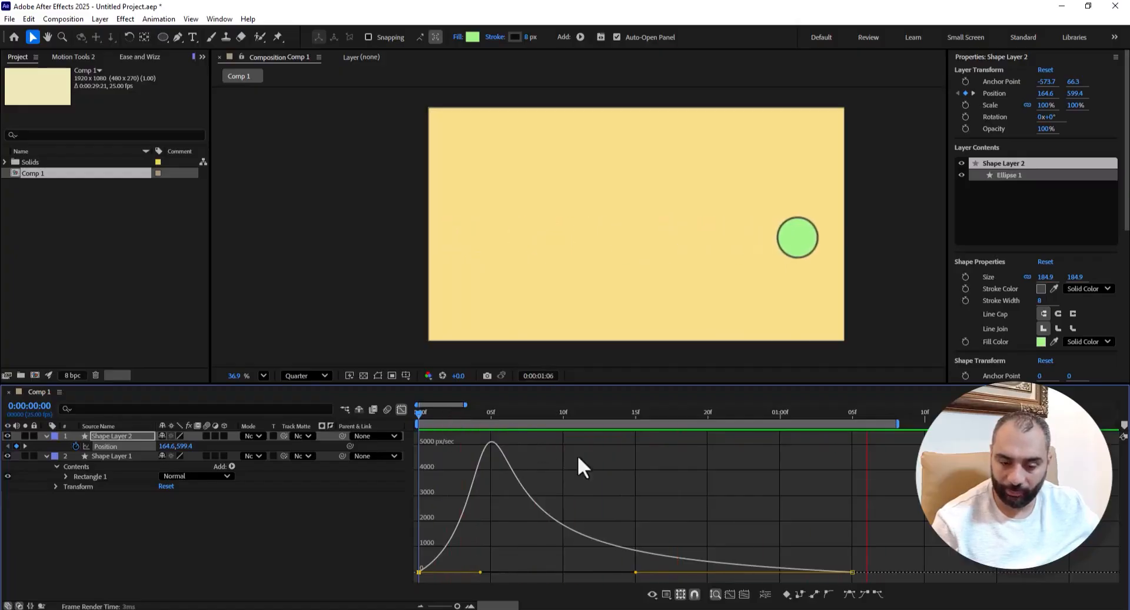
{"action": "key", "text": "space"}
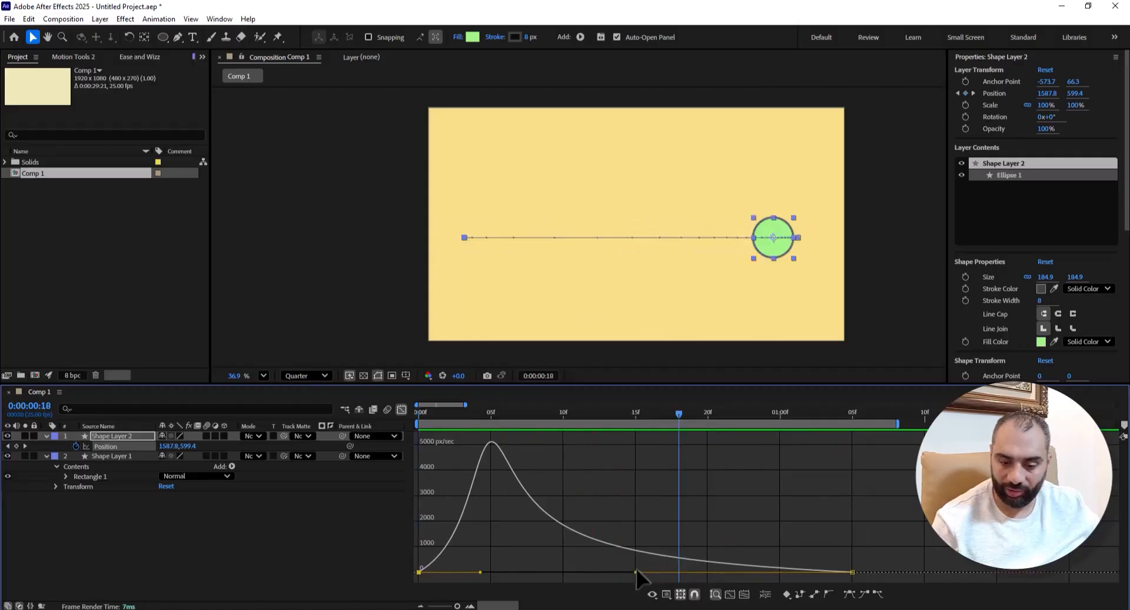
- Soften the speed peak by moving the incoming handle to about frame 17 and the outgoing handle to about frame 6
{"action": "left_click_drag", "start_coordinate": [637, 568], "coordinate": [663, 575]}
{"action": "mouse_move", "coordinate": [484, 570]}
{"action": "left_mouse_down"}
{"action": "mouse_move", "coordinate": [517, 570]}
{"action": "mouse_move", "coordinate": [495, 571]}
{"action": "left_mouse_up"}
{"action": "left_click", "coordinate": [420, 571]}
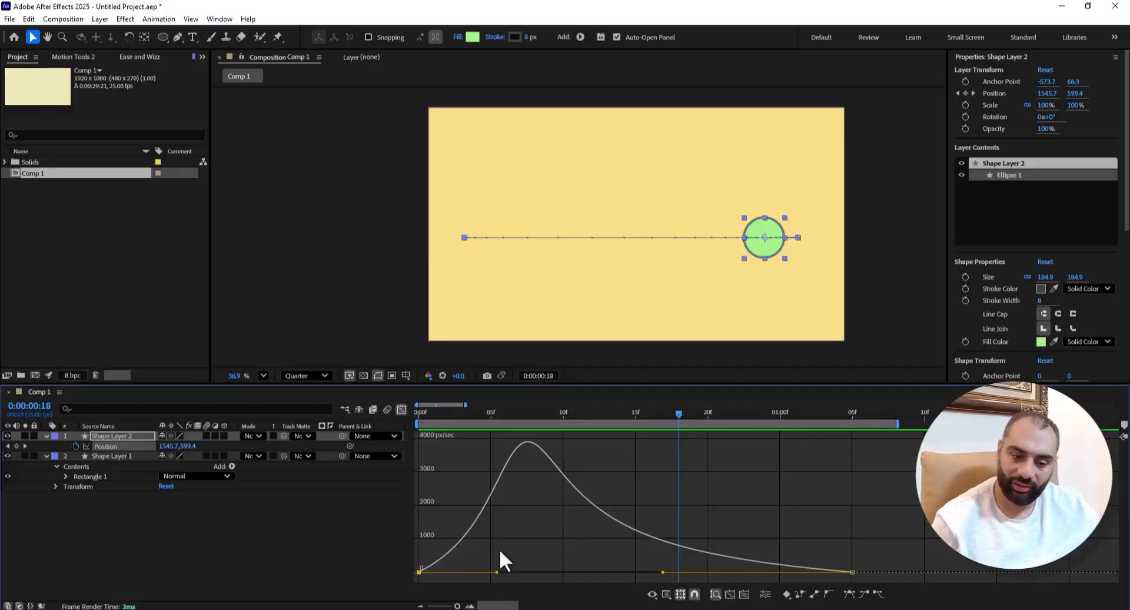
{"action": "left_click_drag", "start_coordinate": [496, 571], "coordinate": [513, 571]}
- Leave the Graph Editor and delete both Position keyframes of Shape Layer 2
{"action": "left_click", "coordinate": [402, 409]}
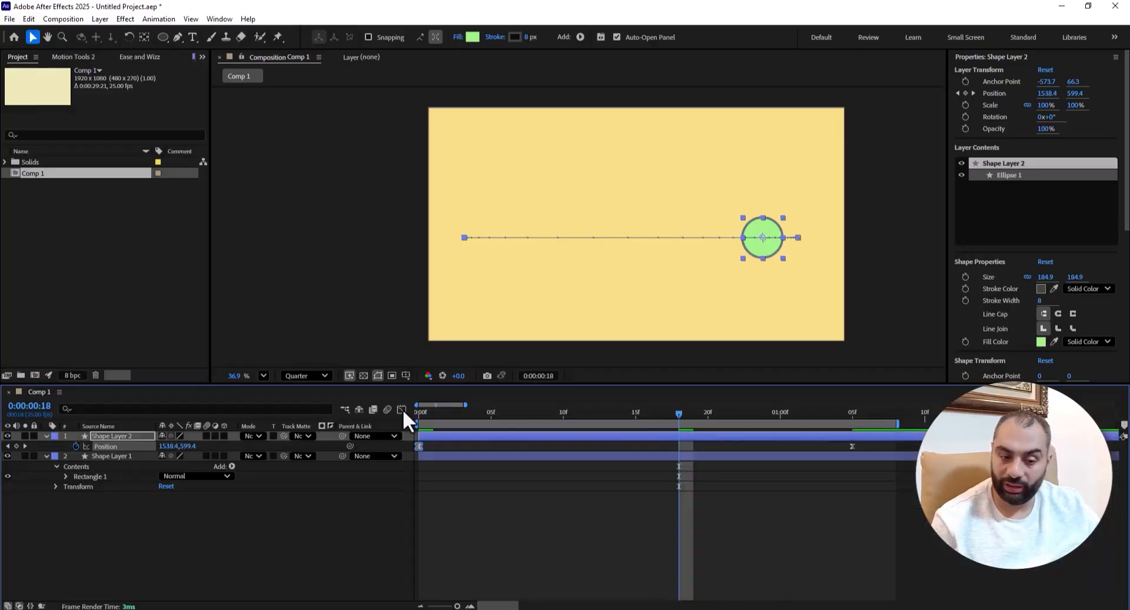
{"action": "left_click", "coordinate": [835, 451]}
{"action": "left_click_drag", "start_coordinate": [870, 447], "coordinate": [398, 486]}
{"action": "key", "text": "Delete"}
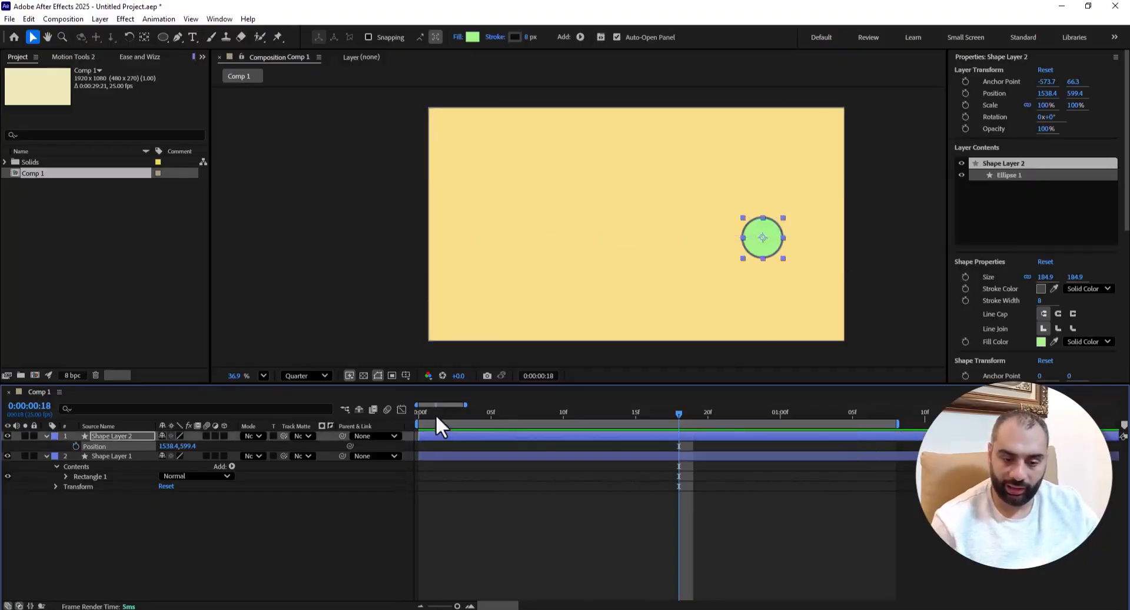
- At the composition's start, scale the green circle to 60% and move it to the upper middle of the frame
{"action": "left_click_drag", "start_coordinate": [436, 414], "coordinate": [384, 419]}
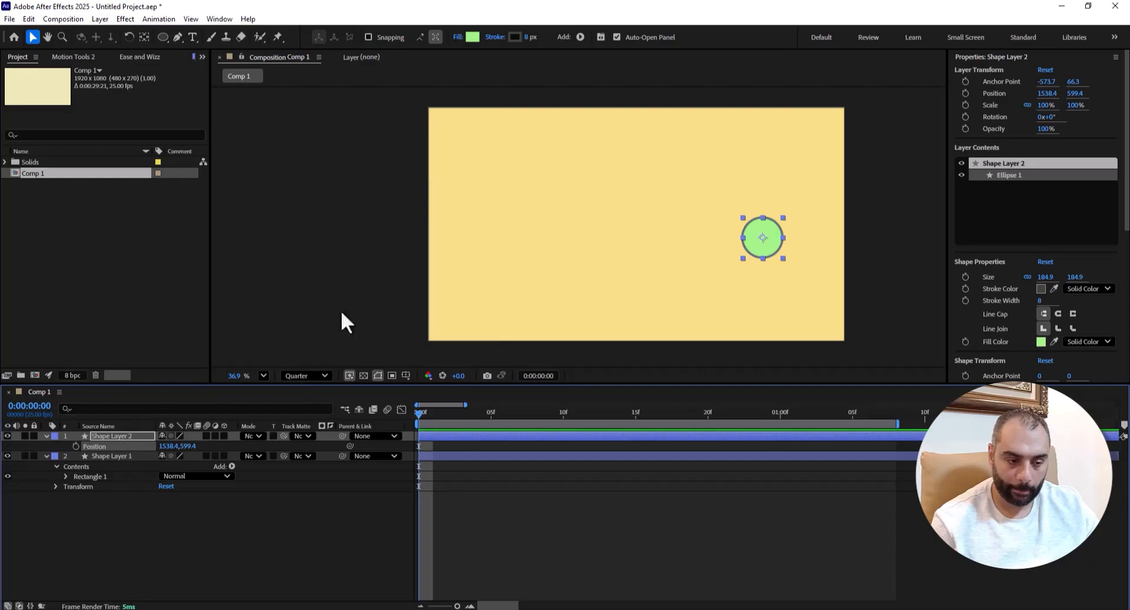
{"action": "left_click_drag", "start_coordinate": [757, 233], "coordinate": [713, 165]}
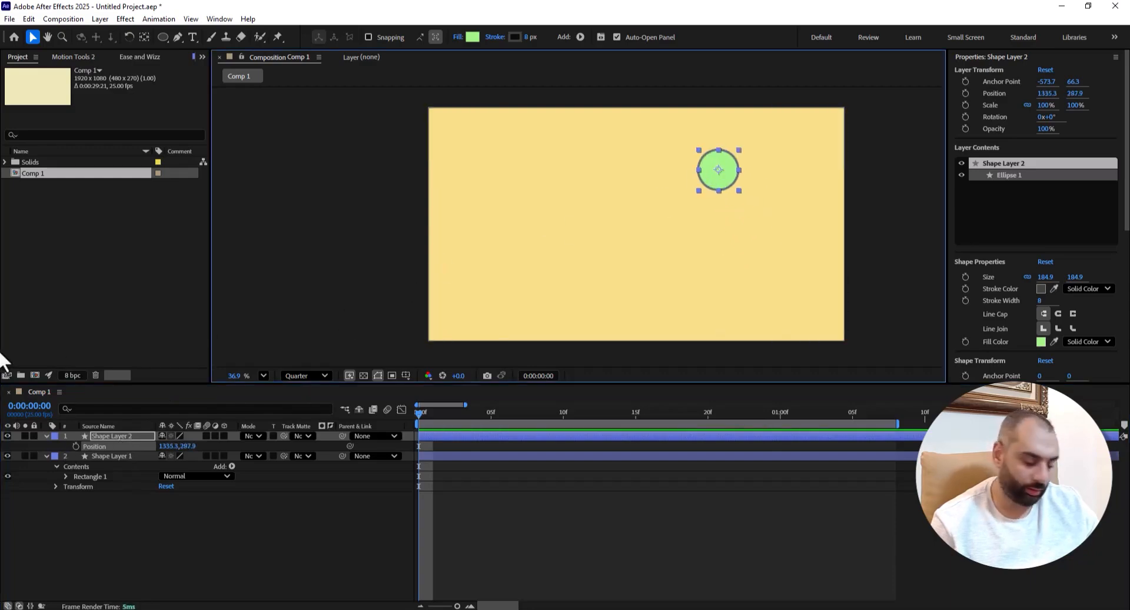
{"action": "key", "text": "s"}
{"action": "left_click_drag", "start_coordinate": [173, 446], "coordinate": [154, 447]}
{"action": "left_click", "coordinate": [348, 235]}
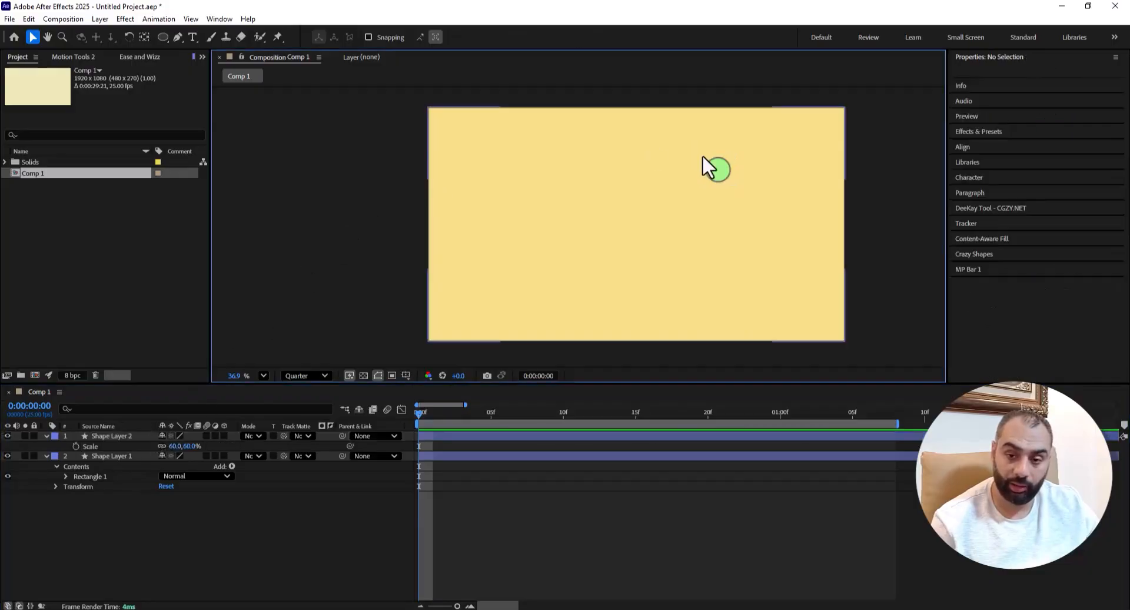
{"action": "left_click_drag", "start_coordinate": [702, 154], "coordinate": [630, 164]}
{"action": "left_click", "coordinate": [397, 184]}
{"action": "left_click", "coordinate": [411, 202]}
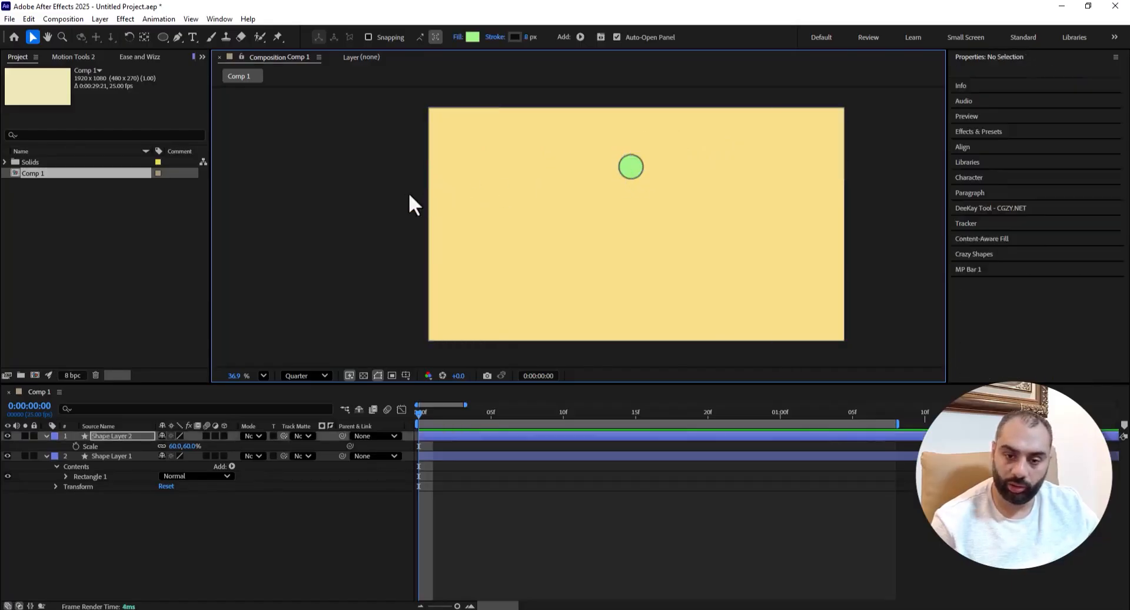
- Draw a short, nearly horizontal straight line below the circle with the Pen tool as a new shape layer
{"action": "scroll", "coordinate": [646, 195], "scroll_direction": "up", "scroll_amount": 1}
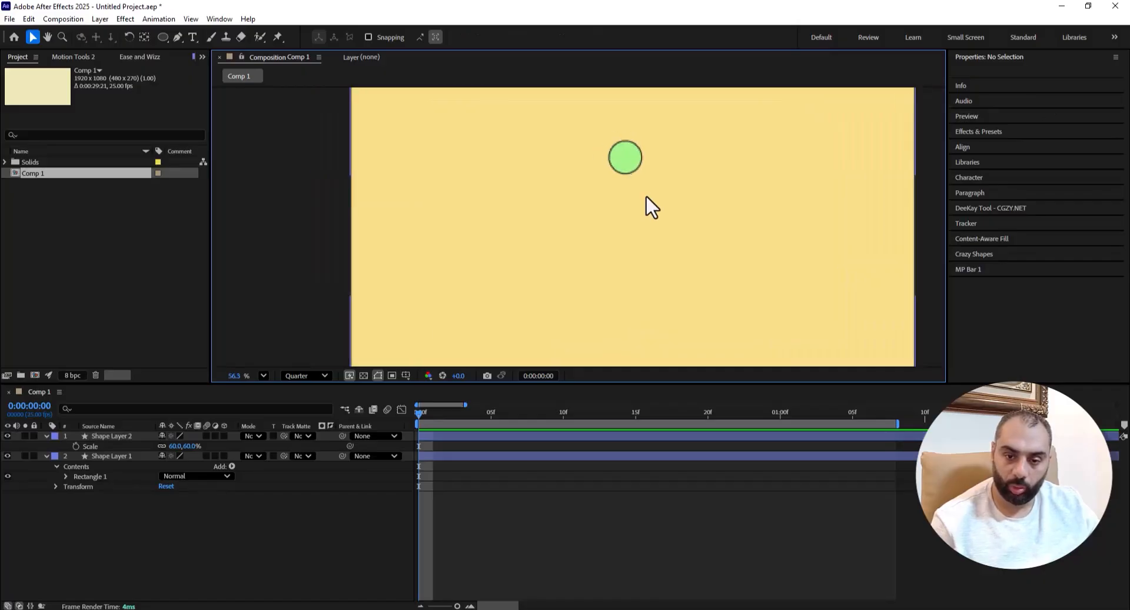
{"action": "left_click", "coordinate": [163, 37]}
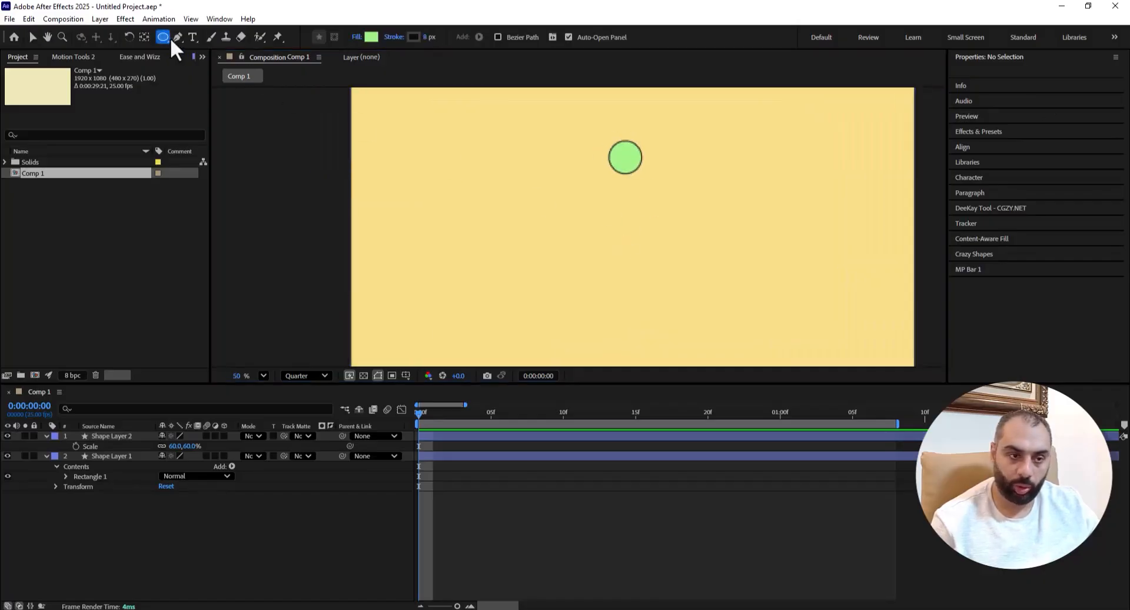
{"action": "left_click", "coordinate": [177, 37]}
{"action": "left_click", "coordinate": [560, 272]}
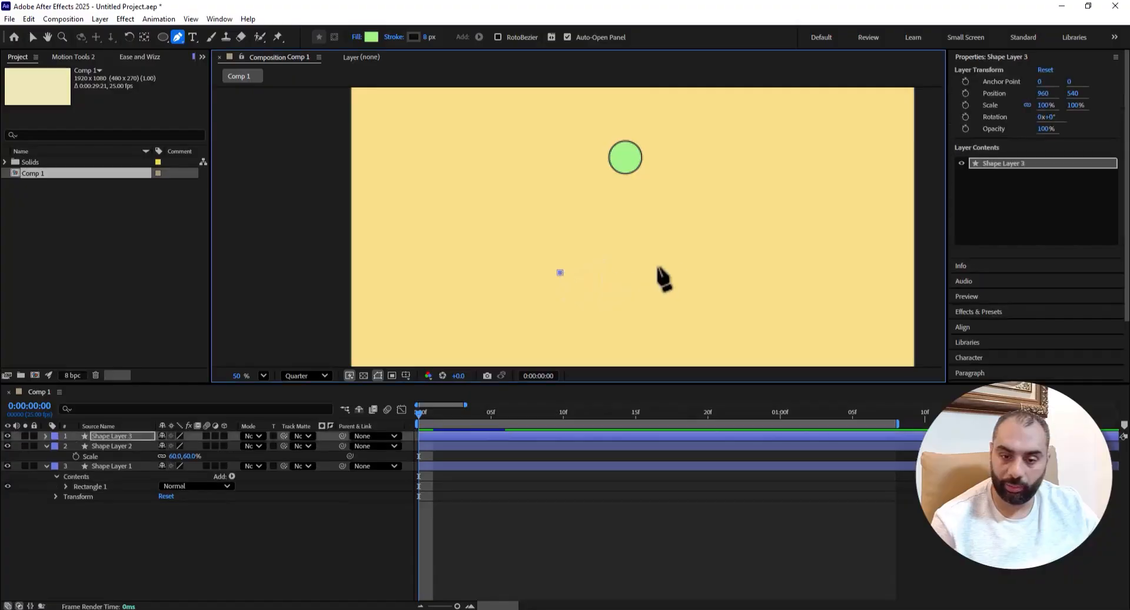
{"action": "left_click", "coordinate": [697, 268]}
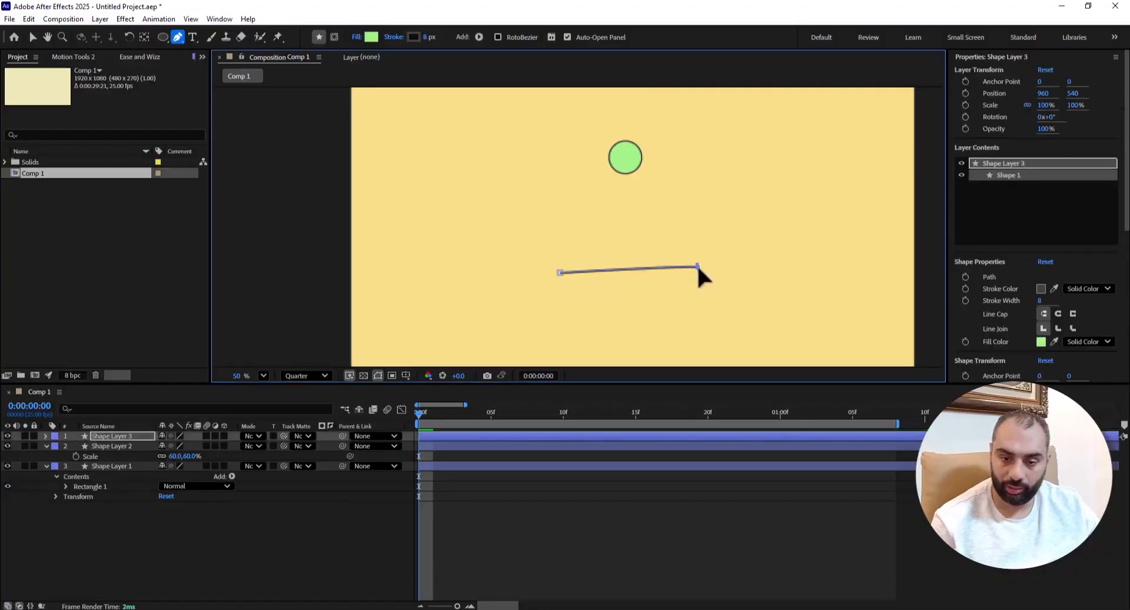
{"action": "left_click_drag", "start_coordinate": [698, 267], "coordinate": [701, 269]}
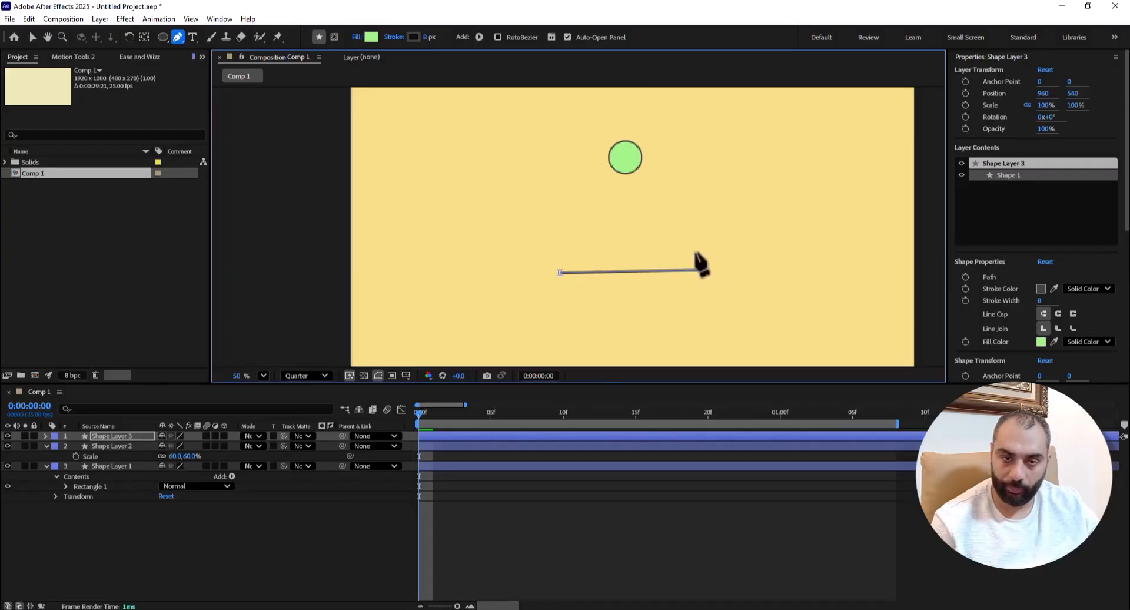
- Set the line's stroke to blue 4E85E0 with a width of 18 px
{"action": "left_click", "coordinate": [418, 37]}
{"action": "mouse_move", "coordinate": [595, 309]}
{"action": "left_mouse_down"}
{"action": "mouse_move", "coordinate": [593, 295]}
{"action": "mouse_move", "coordinate": [528, 255]}
{"action": "left_mouse_up"}
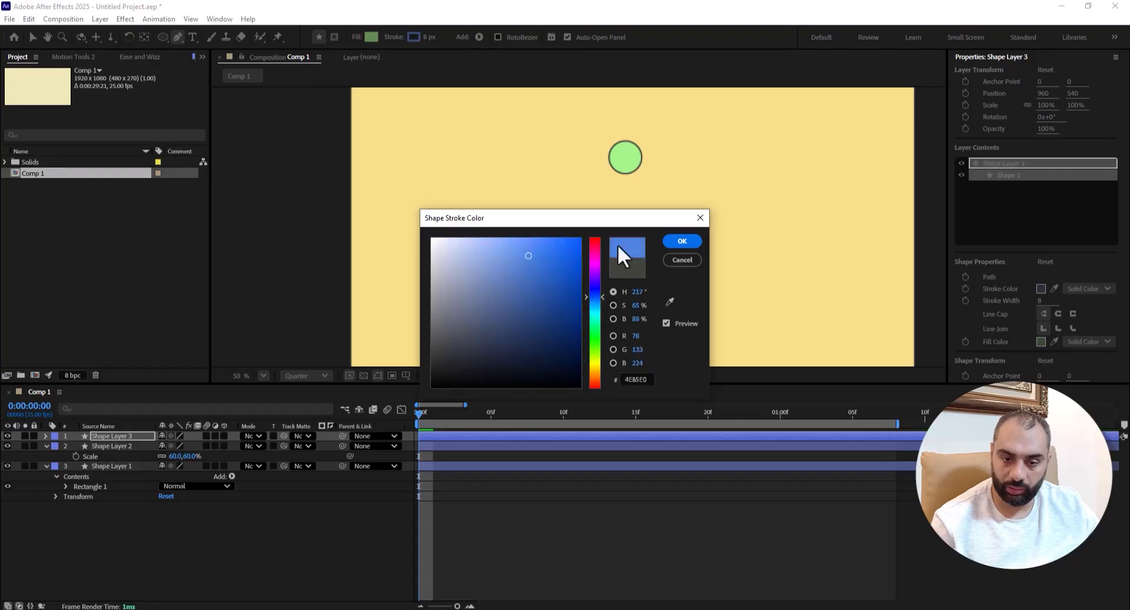
{"action": "left_click", "coordinate": [681, 242]}
{"action": "left_click_drag", "start_coordinate": [429, 38], "coordinate": [434, 38]}
{"action": "scroll", "coordinate": [645, 241], "scroll_direction": "up", "scroll_amount": 3}
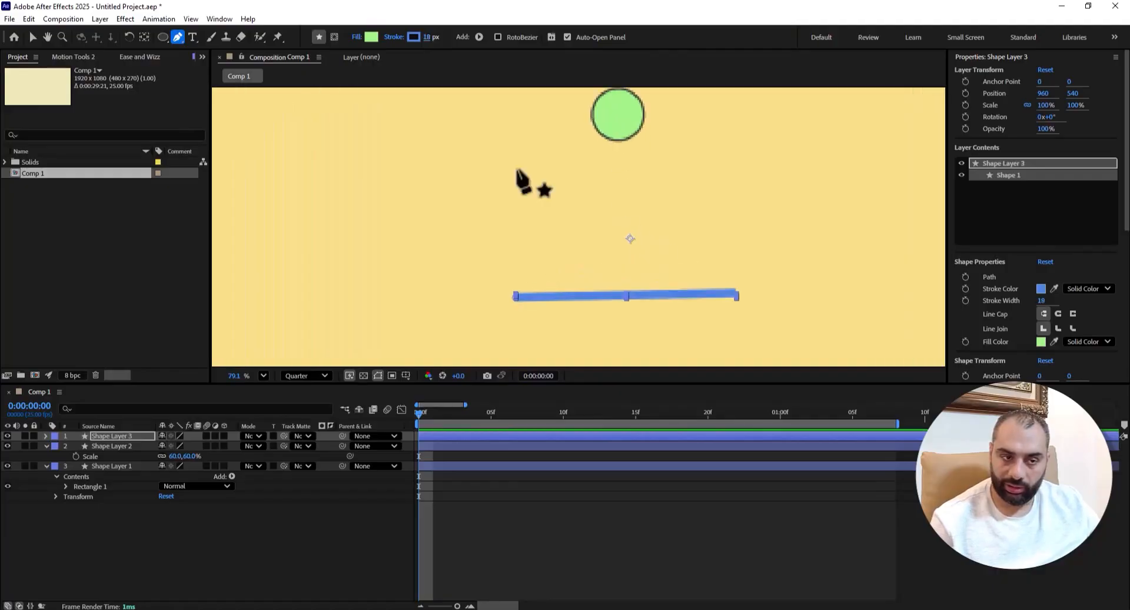
- Switch to the Selection tool and select the blue line below the circle
{"action": "left_click", "coordinate": [33, 36]}
{"action": "scroll", "coordinate": [659, 243], "scroll_direction": "down", "scroll_amount": 2}
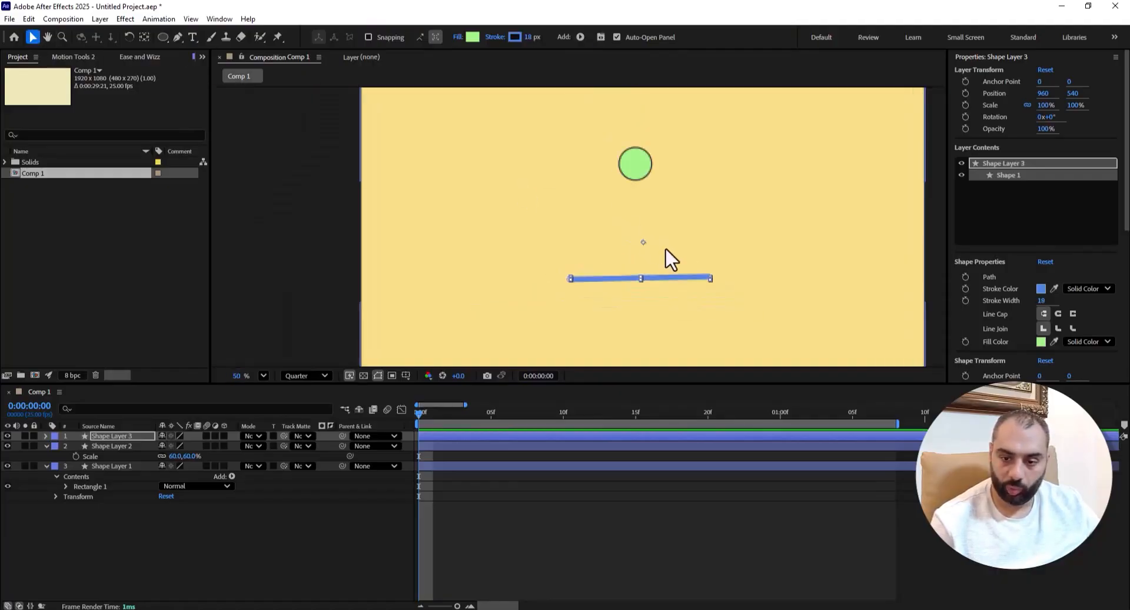
{"action": "scroll", "coordinate": [665, 248], "scroll_direction": "up", "scroll_amount": 2}
{"action": "scroll", "coordinate": [838, 242], "scroll_direction": "down", "scroll_amount": 1}
{"action": "scroll", "coordinate": [839, 242], "scroll_direction": "down", "scroll_amount": 4}
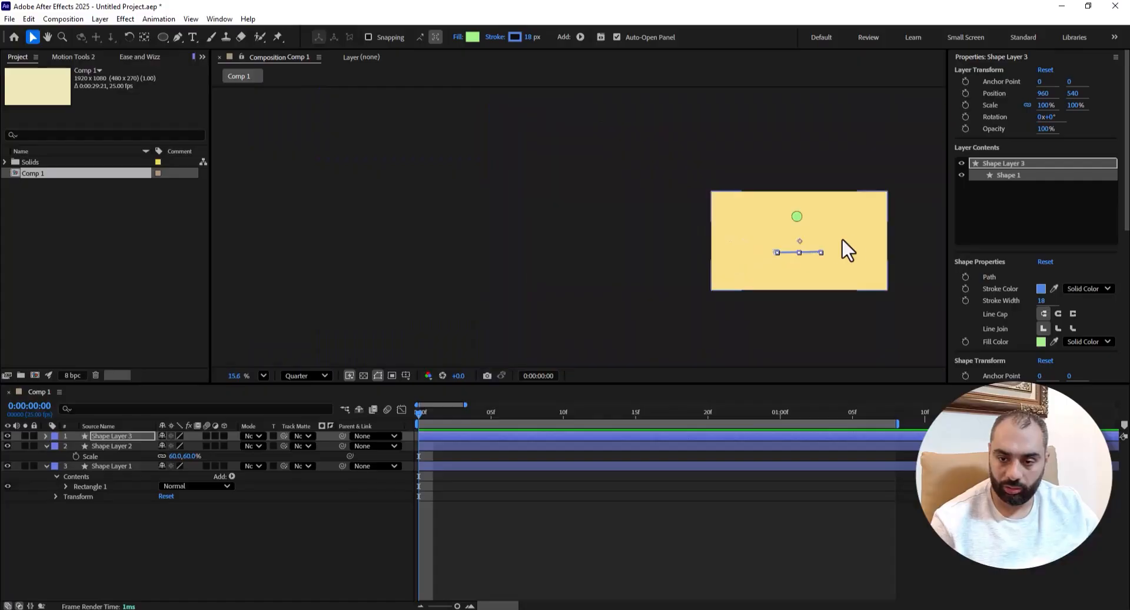
{"action": "left_click", "coordinate": [913, 237]}
{"action": "scroll", "coordinate": [860, 265], "scroll_direction": "up", "scroll_amount": 2}
{"action": "scroll", "coordinate": [738, 211], "scroll_direction": "up", "scroll_amount": 3}
{"action": "left_click_drag", "start_coordinate": [739, 211], "coordinate": [525, 212]}
{"action": "scroll", "coordinate": [604, 270], "scroll_direction": "up", "scroll_amount": 3}
{"action": "left_click", "coordinate": [588, 259]}
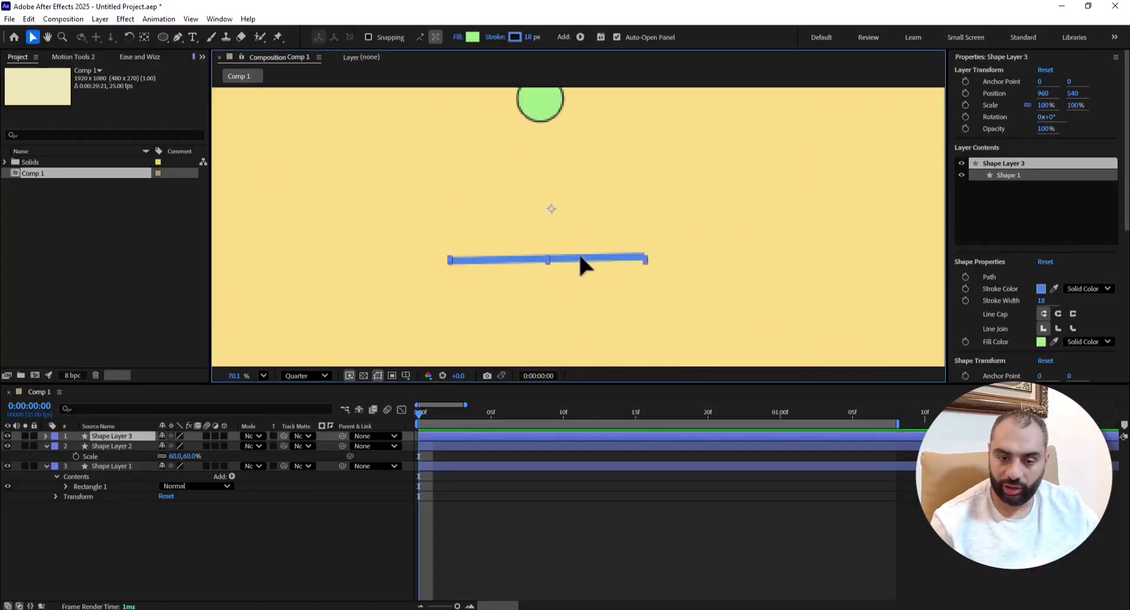
- Move the blue line slightly right and up, to about position 987, 524
{"action": "left_click_drag", "start_coordinate": [578, 252], "coordinate": [588, 246]}
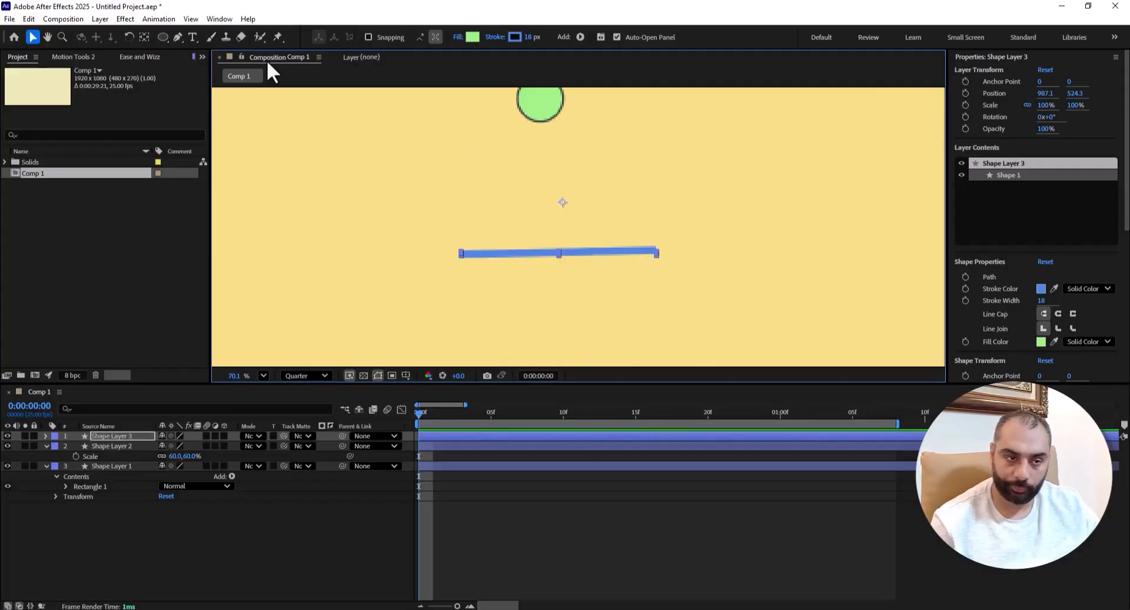
{"action": "scroll", "coordinate": [471, 198], "scroll_direction": "down", "scroll_amount": 2}
{"action": "scroll", "coordinate": [468, 196], "scroll_direction": "up", "scroll_amount": 3}
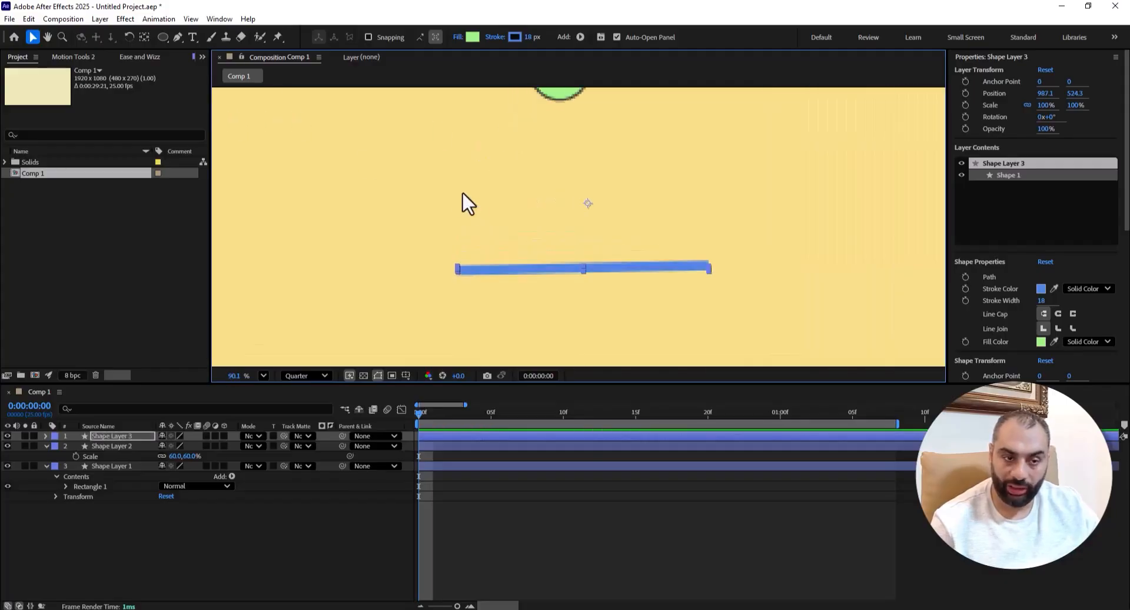
- Move the blue line's anchor point onto the middle of the line and return to the Selection tool
{"action": "left_click", "coordinate": [144, 37]}
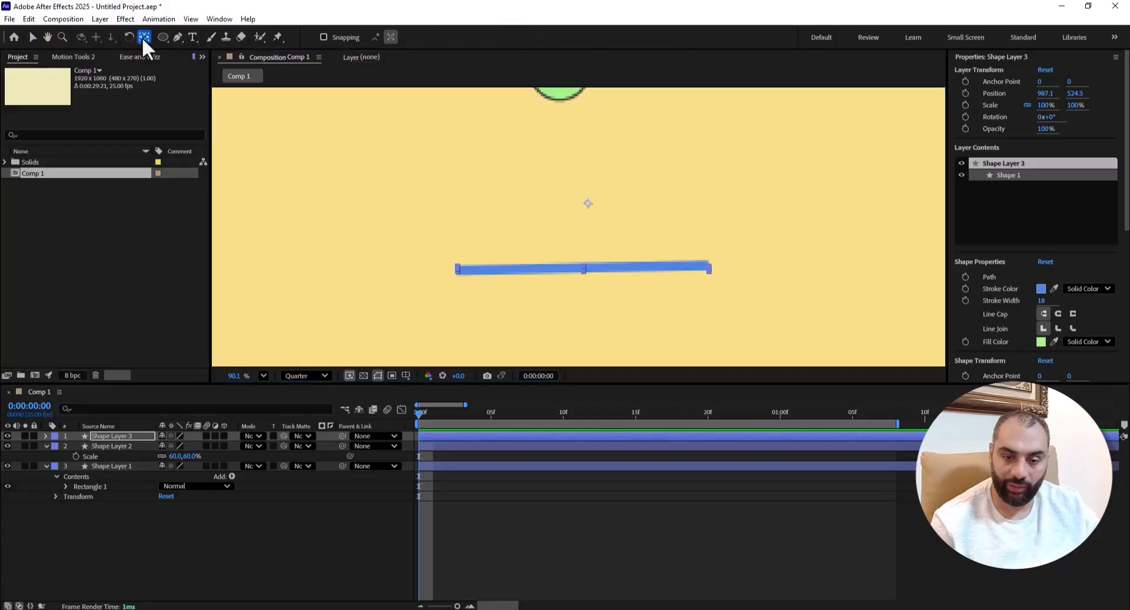
{"action": "left_click_drag", "start_coordinate": [582, 202], "coordinate": [582, 266]}
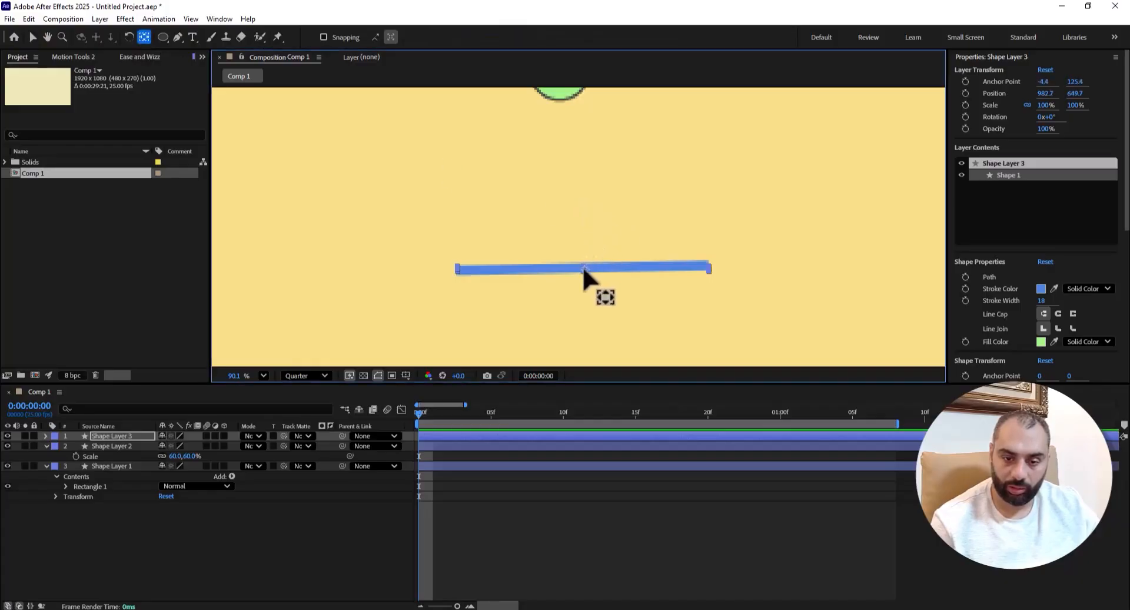
{"action": "scroll", "coordinate": [527, 248], "scroll_direction": "down", "scroll_amount": 2}
{"action": "scroll", "coordinate": [471, 224], "scroll_direction": "down", "scroll_amount": 4}
{"action": "left_click", "coordinate": [33, 38]}
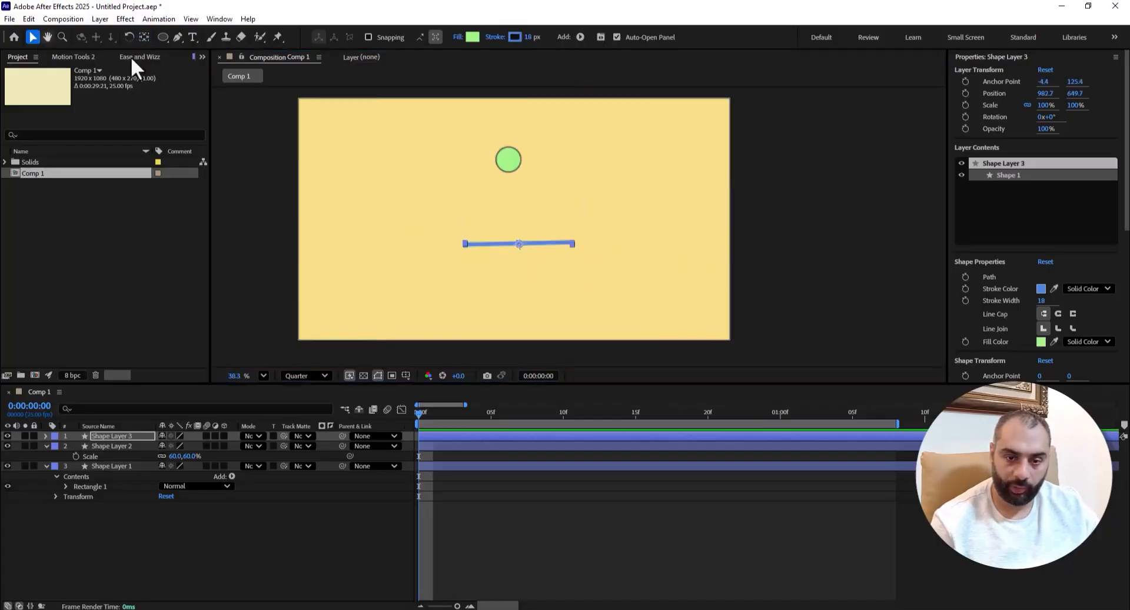
{"action": "left_click", "coordinate": [803, 192]}
{"action": "left_click", "coordinate": [525, 241]}
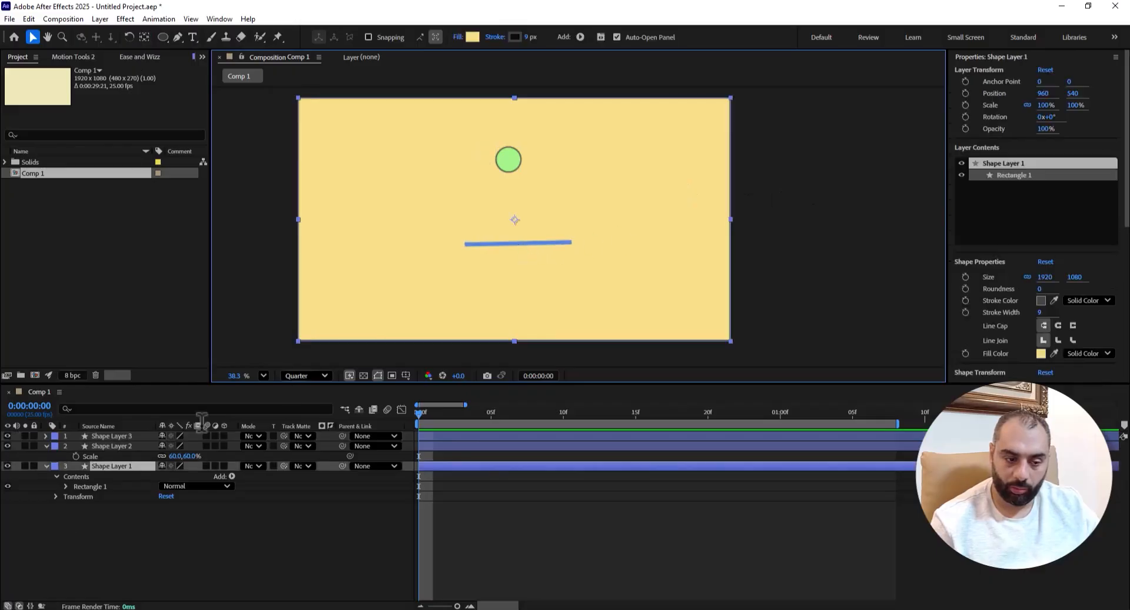
{"action": "left_click", "coordinate": [791, 229]}
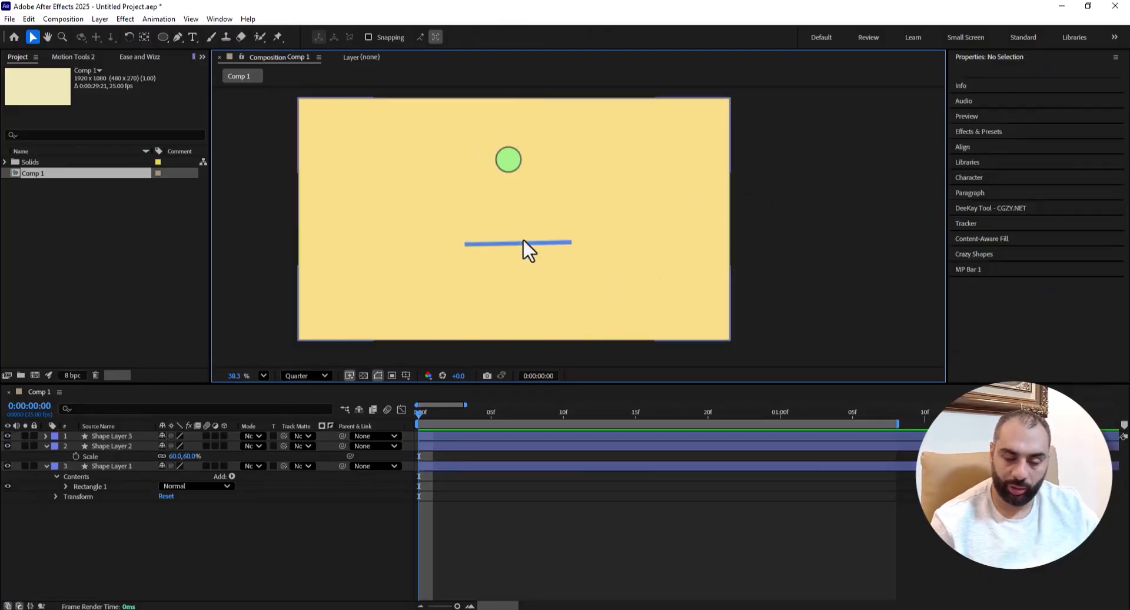
{"action": "left_click", "coordinate": [510, 243]}
{"action": "scroll", "coordinate": [510, 242], "scroll_direction": "up", "scroll_amount": 2}
{"action": "scroll", "coordinate": [512, 240], "scroll_direction": "down", "scroll_amount": 2}
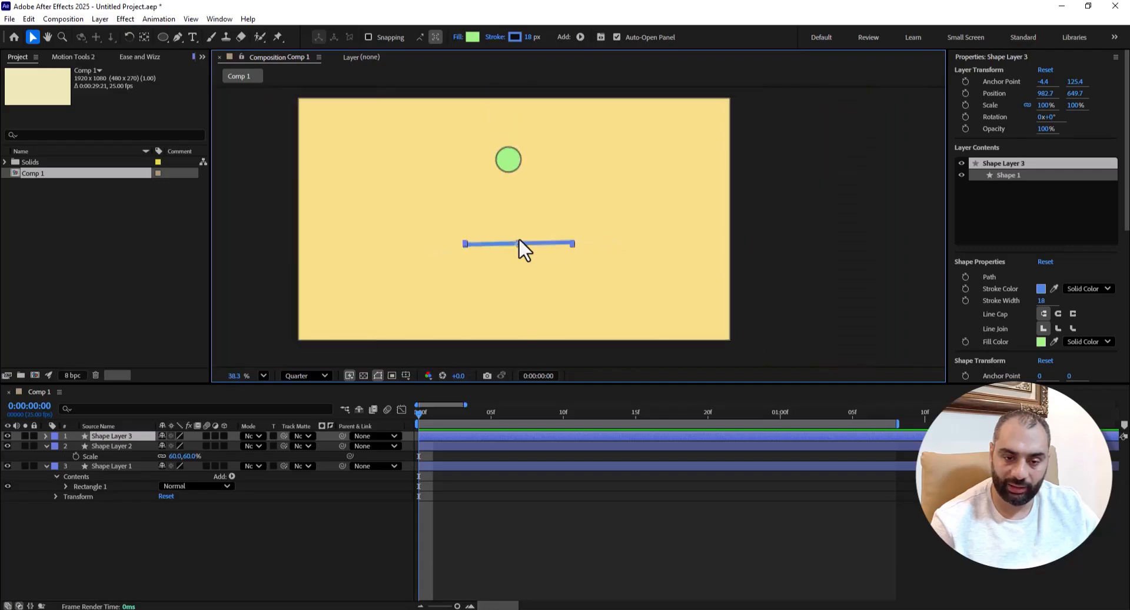
{"action": "left_click", "coordinate": [681, 246]}
{"action": "left_click", "coordinate": [760, 230]}
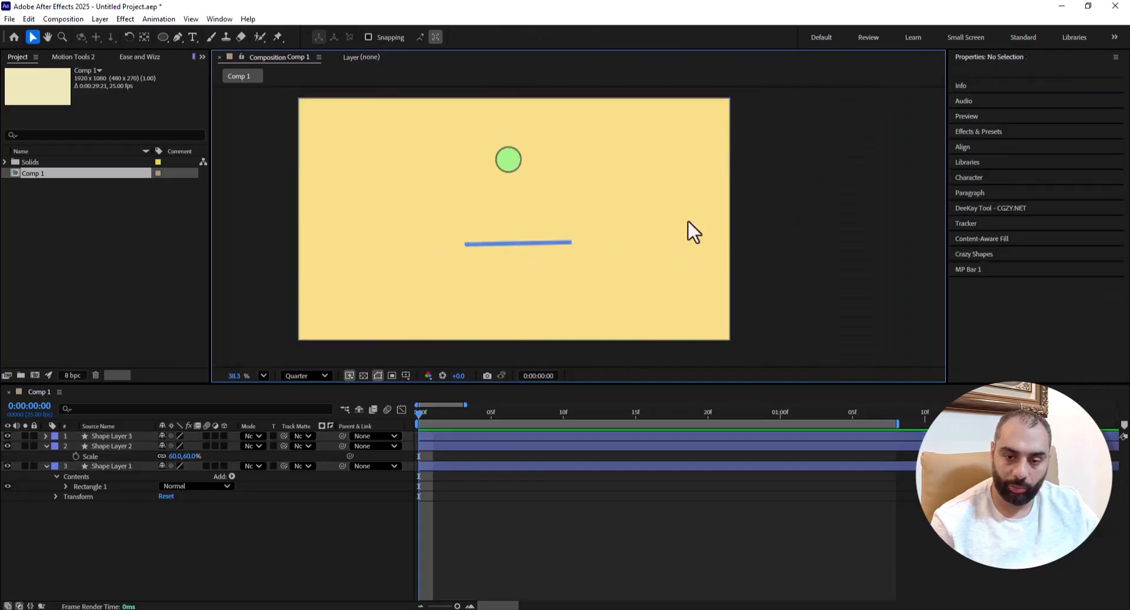
{"action": "left_click", "coordinate": [657, 200]}
{"action": "left_click", "coordinate": [796, 185]}
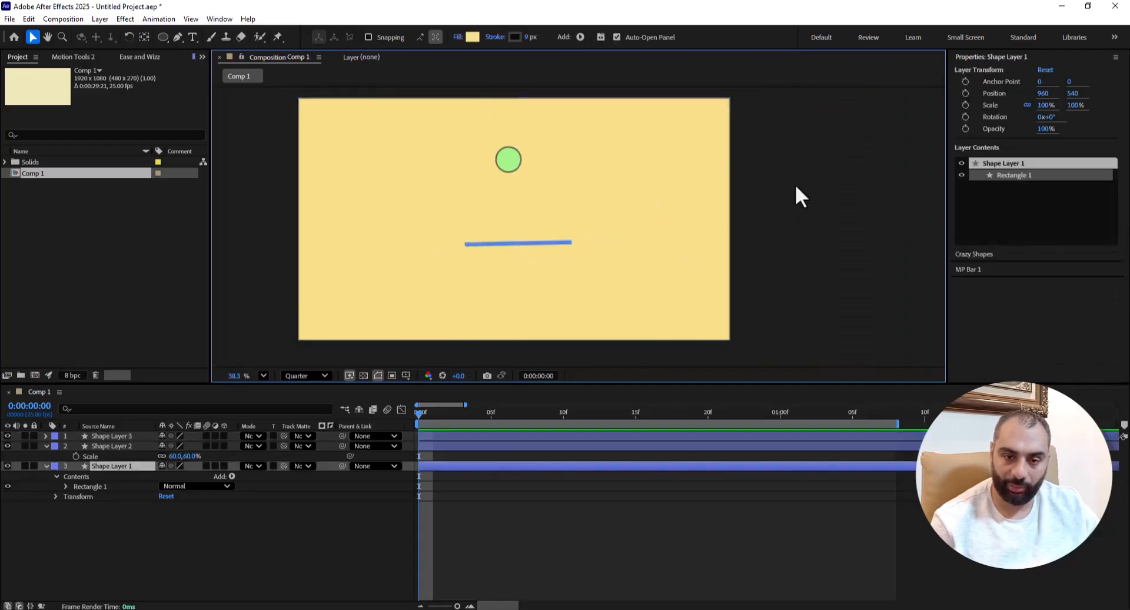
{"action": "left_click", "coordinate": [647, 216]}
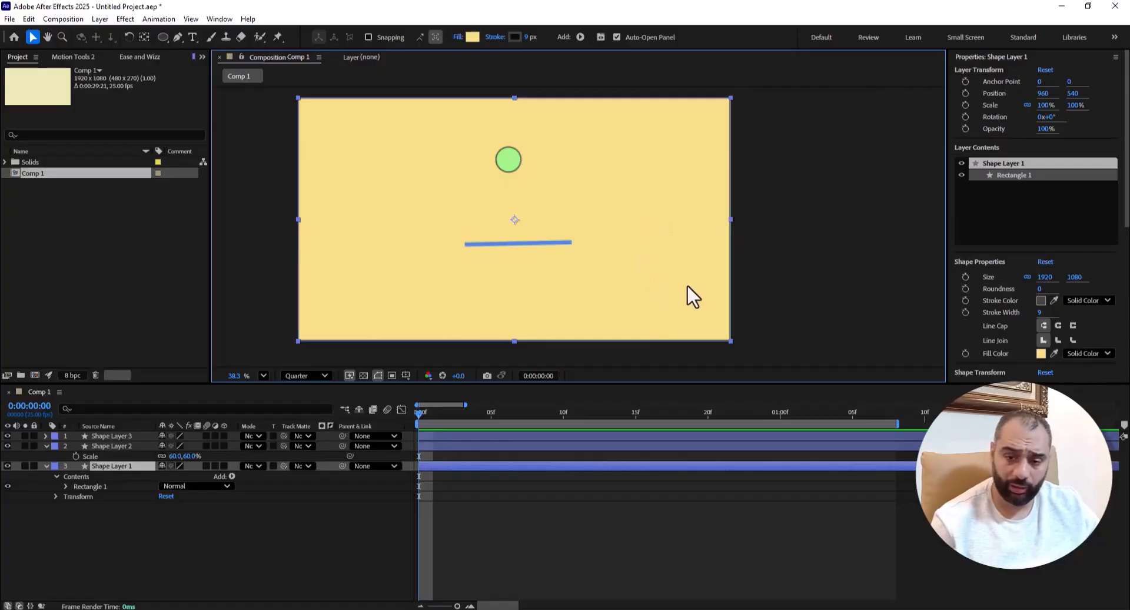
- Lock the yellow background rectangle's layer and test marquee selections over the frame's left and right edges
{"action": "left_click", "coordinate": [106, 467]}
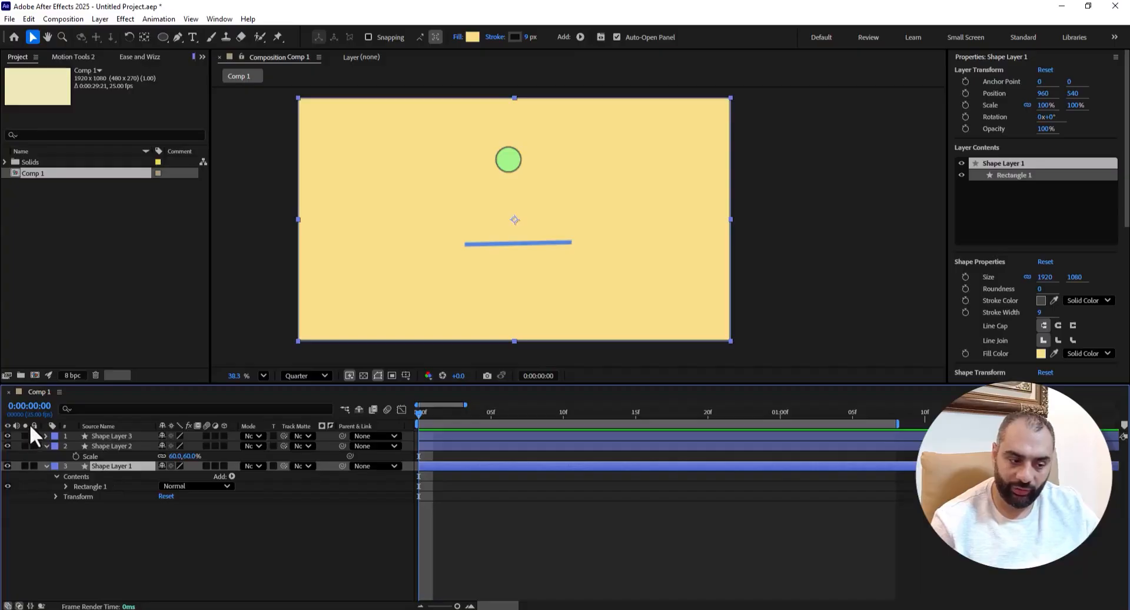
{"action": "left_click", "coordinate": [34, 465]}
{"action": "left_click", "coordinate": [443, 320]}
{"action": "left_click_drag", "start_coordinate": [393, 197], "coordinate": [269, 302]}
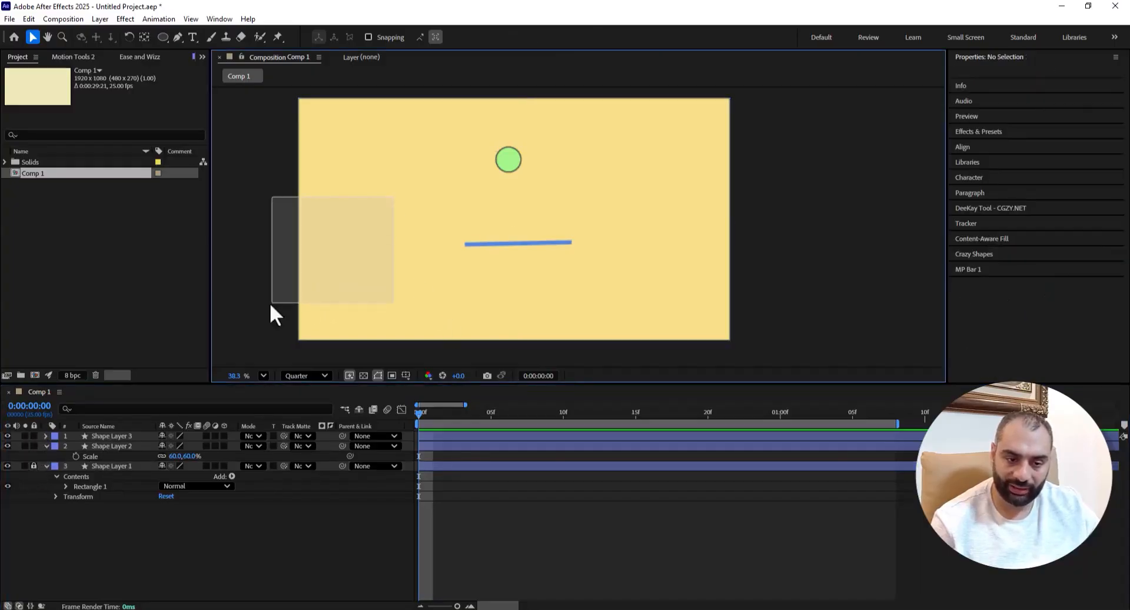
{"action": "left_click_drag", "start_coordinate": [382, 149], "coordinate": [273, 269]}
{"action": "left_click_drag", "start_coordinate": [389, 109], "coordinate": [271, 272]}
{"action": "left_click_drag", "start_coordinate": [376, 128], "coordinate": [277, 274]}
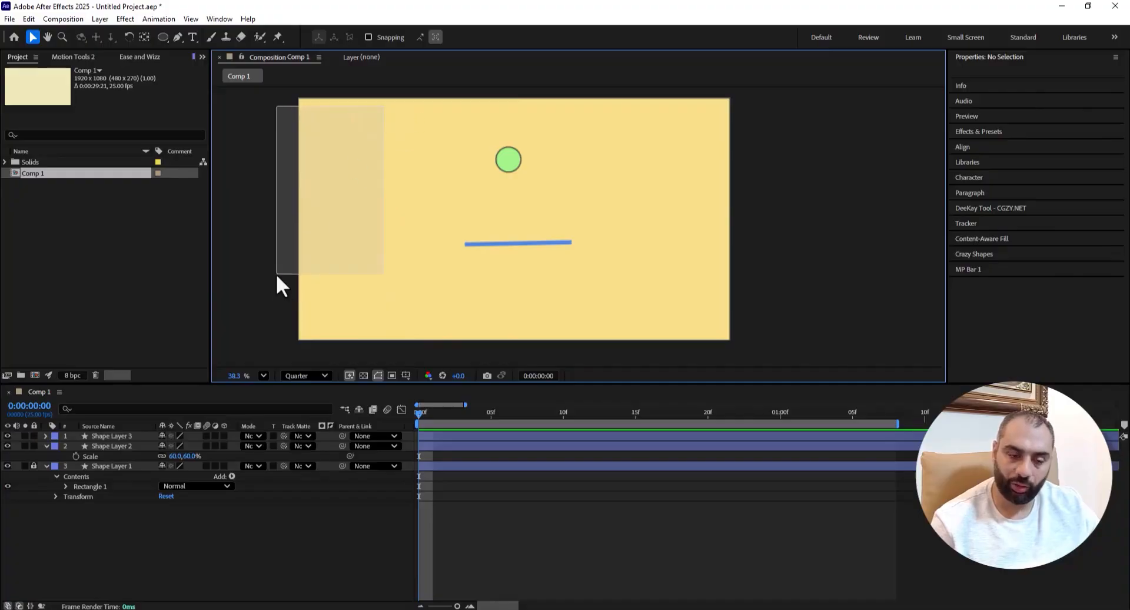
{"action": "left_click_drag", "start_coordinate": [753, 114], "coordinate": [674, 294]}
{"action": "left_click_drag", "start_coordinate": [777, 177], "coordinate": [656, 321]}
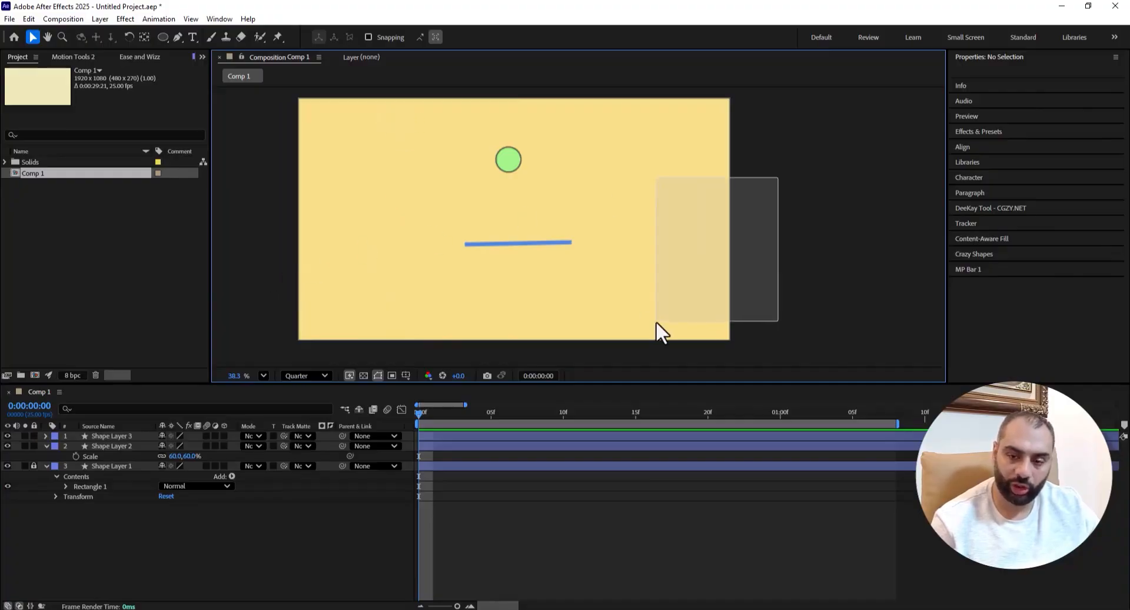
- Set the blue line's rotation to 2°
{"action": "scroll", "coordinate": [656, 321], "scroll_direction": "up", "scroll_amount": 1}
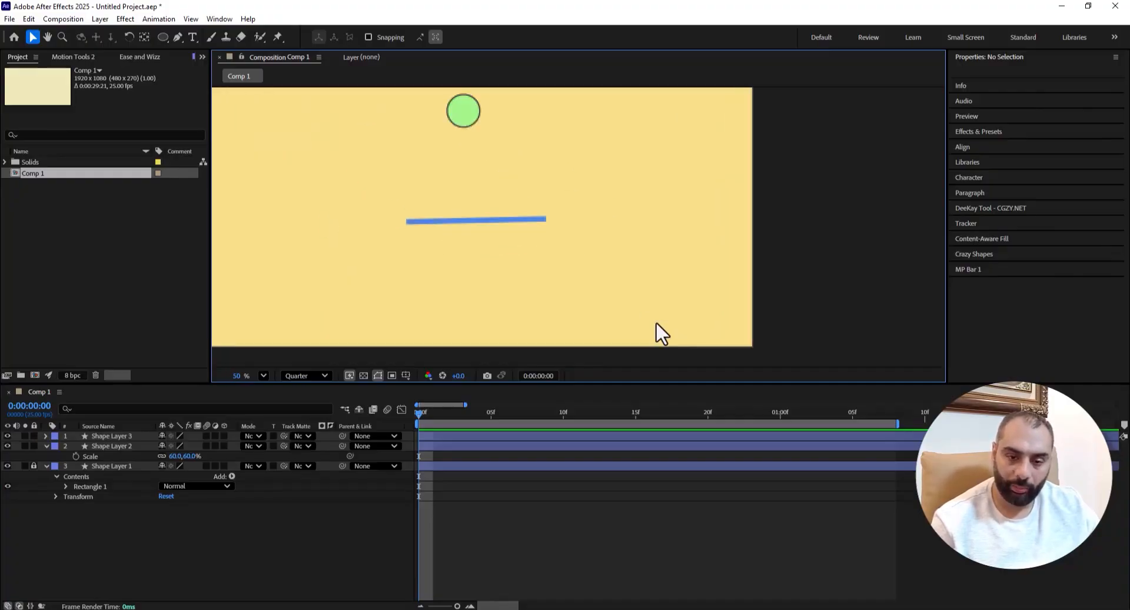
{"action": "left_click", "coordinate": [475, 219]}
{"action": "left_click_drag", "start_coordinate": [737, 212], "coordinate": [654, 253]}
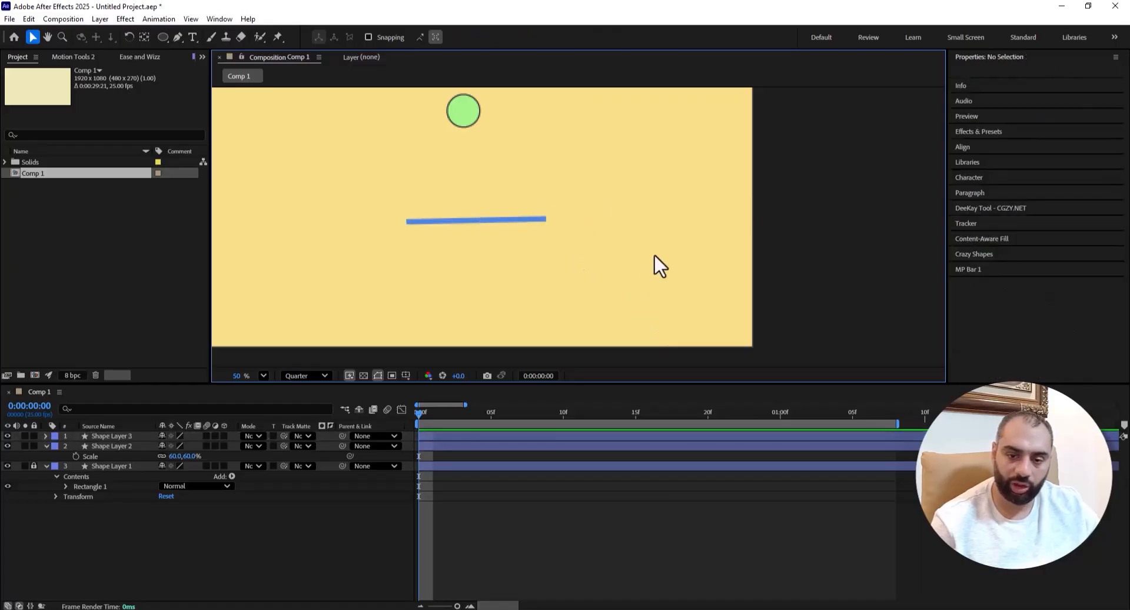
{"action": "left_click", "coordinate": [479, 218]}
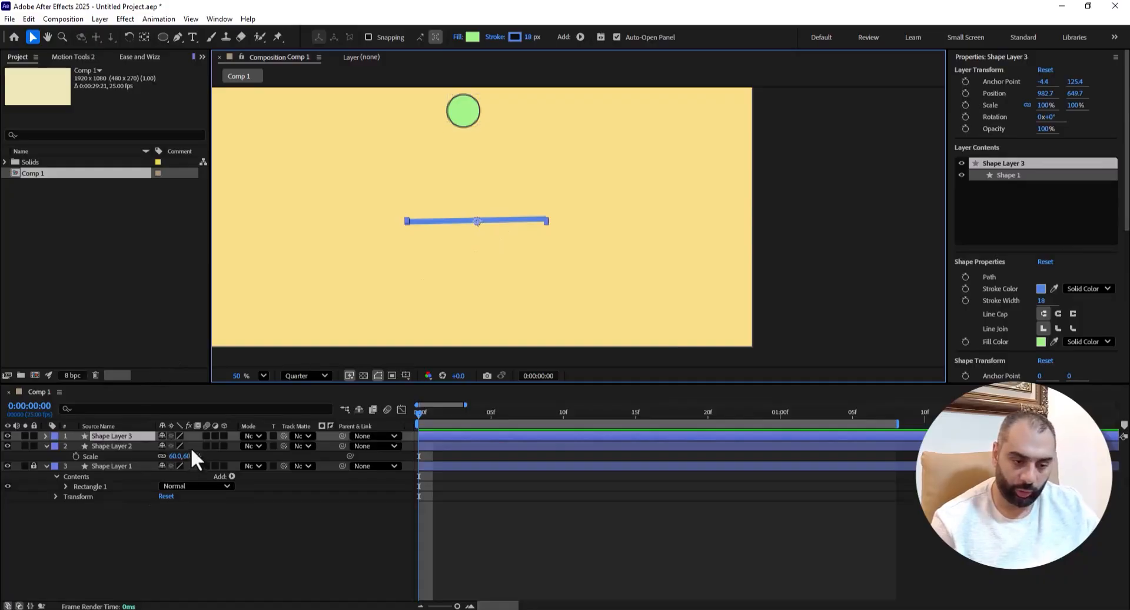
{"action": "key", "text": "r"}
{"action": "left_click_drag", "start_coordinate": [175, 446], "coordinate": [176, 446]}
{"action": "left_click", "coordinate": [498, 230]}
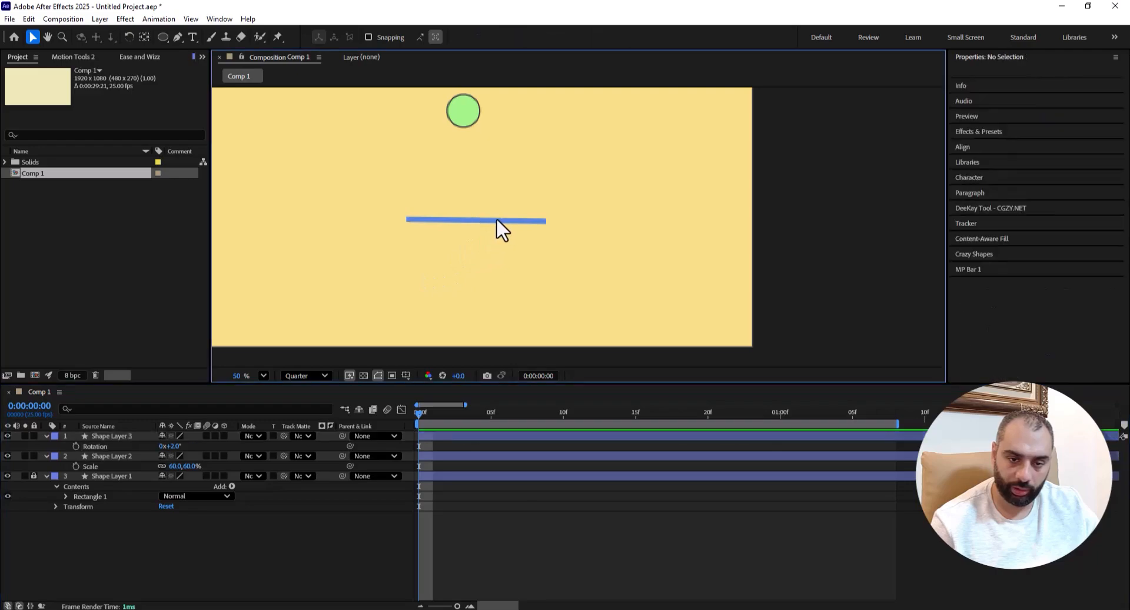
- Shift the blue line left beneath the green circle, to about position 945, 646
{"action": "left_click", "coordinate": [493, 222]}
{"action": "left_click_drag", "start_coordinate": [492, 221], "coordinate": [481, 214]}
{"action": "left_click", "coordinate": [510, 161]}
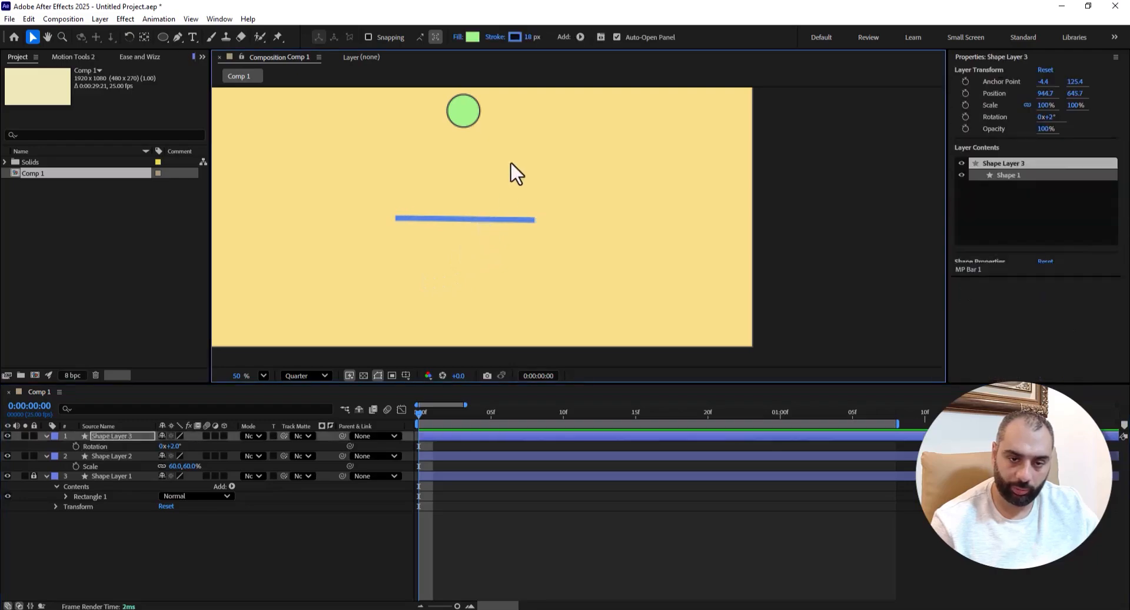
- Draw a short diagonal leg with the Pen tool, running down and left from the blue line's left end, as a new shape layer
{"action": "left_click", "coordinate": [180, 35]}
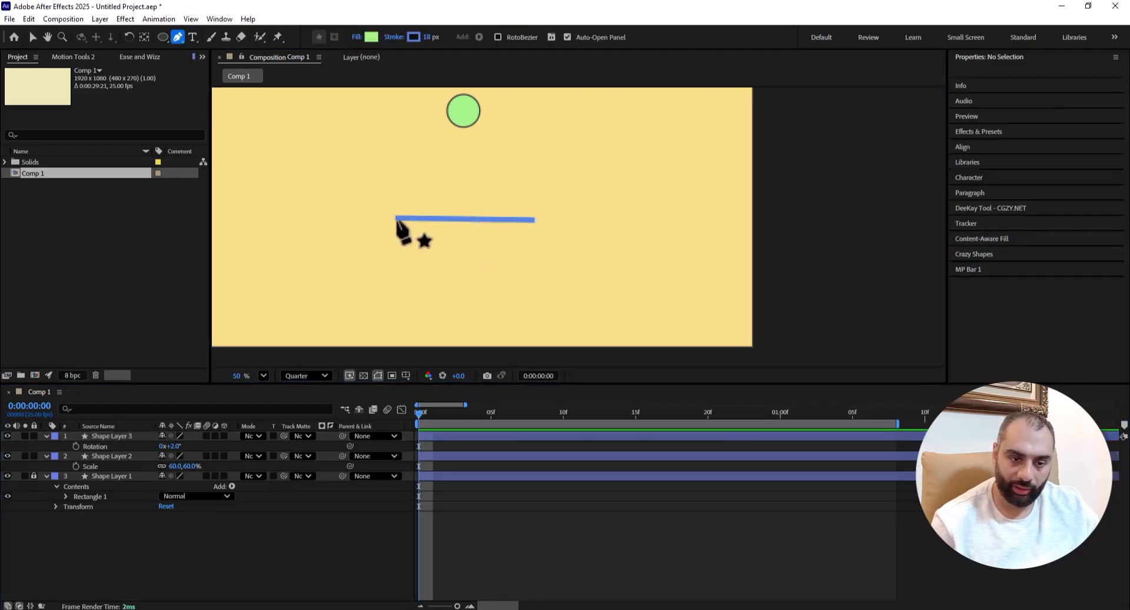
{"action": "left_click", "coordinate": [394, 219]}
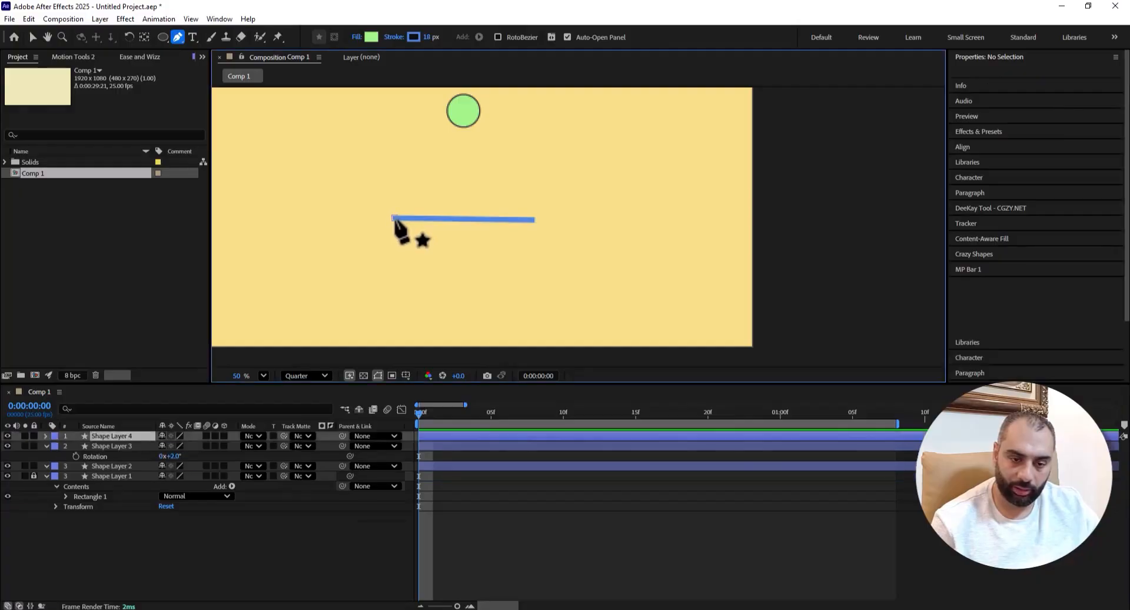
{"action": "left_click", "coordinate": [360, 249]}
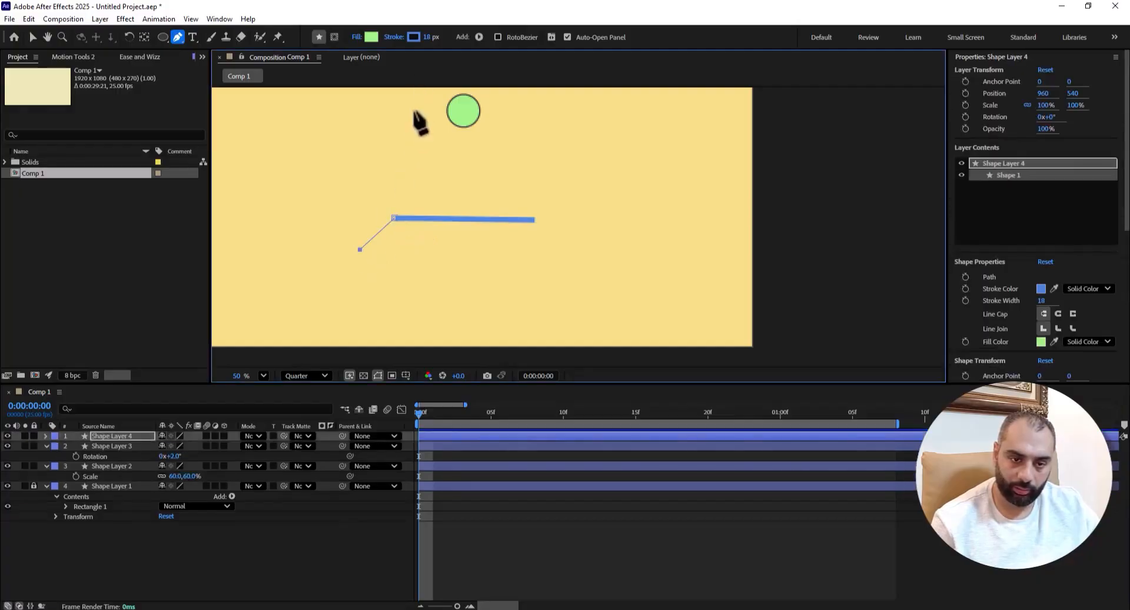
- Set the diagonal leg's stroke color to dark gray 2A2A2A and switch to the Selection tool
{"action": "left_click", "coordinate": [418, 37]}
{"action": "left_click", "coordinate": [433, 363]}
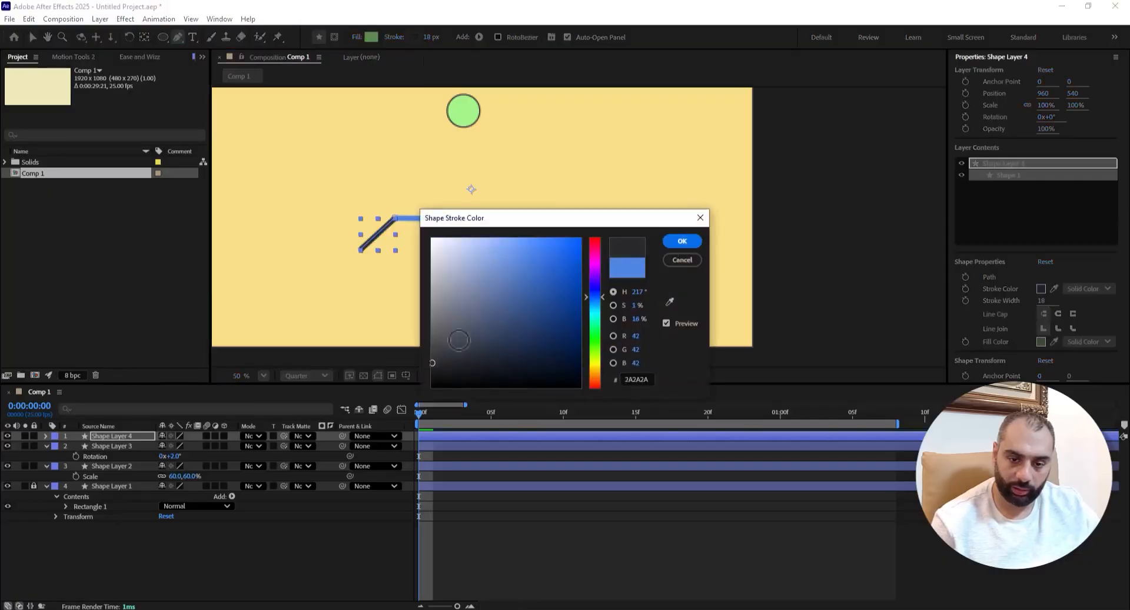
{"action": "left_click", "coordinate": [682, 241]}
{"action": "left_click", "coordinate": [32, 37]}
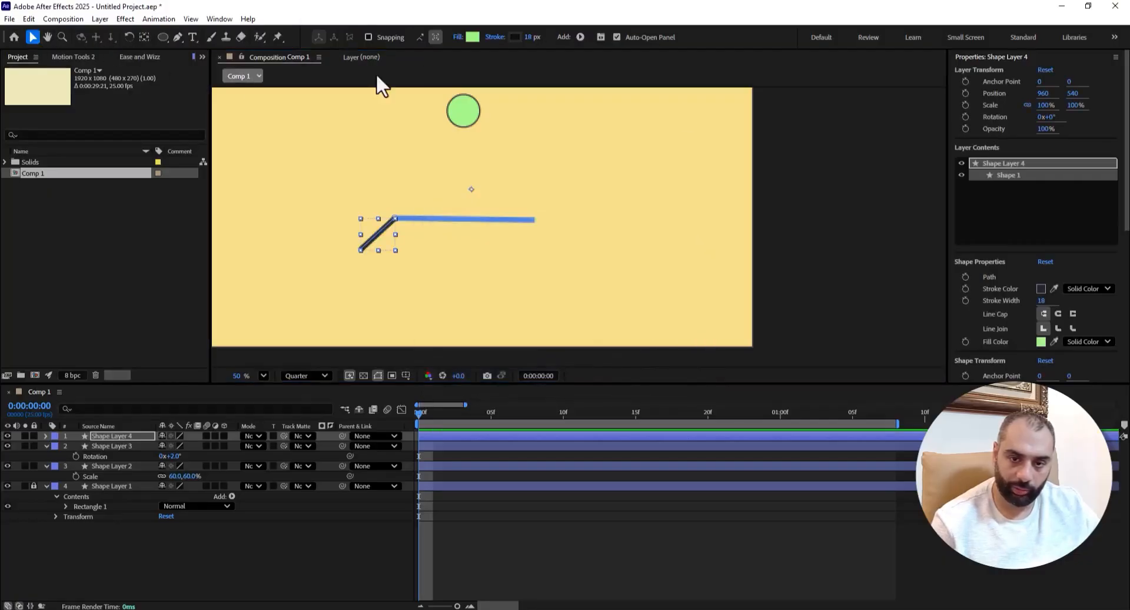
- Tuck the leg under the blue line's left end, at about position 985, 546, and place its layer below the line's layer
{"action": "left_click", "coordinate": [861, 146]}
{"action": "scroll", "coordinate": [372, 232], "scroll_direction": "up", "scroll_amount": 4}
{"action": "left_click_drag", "start_coordinate": [390, 238], "coordinate": [398, 241]}
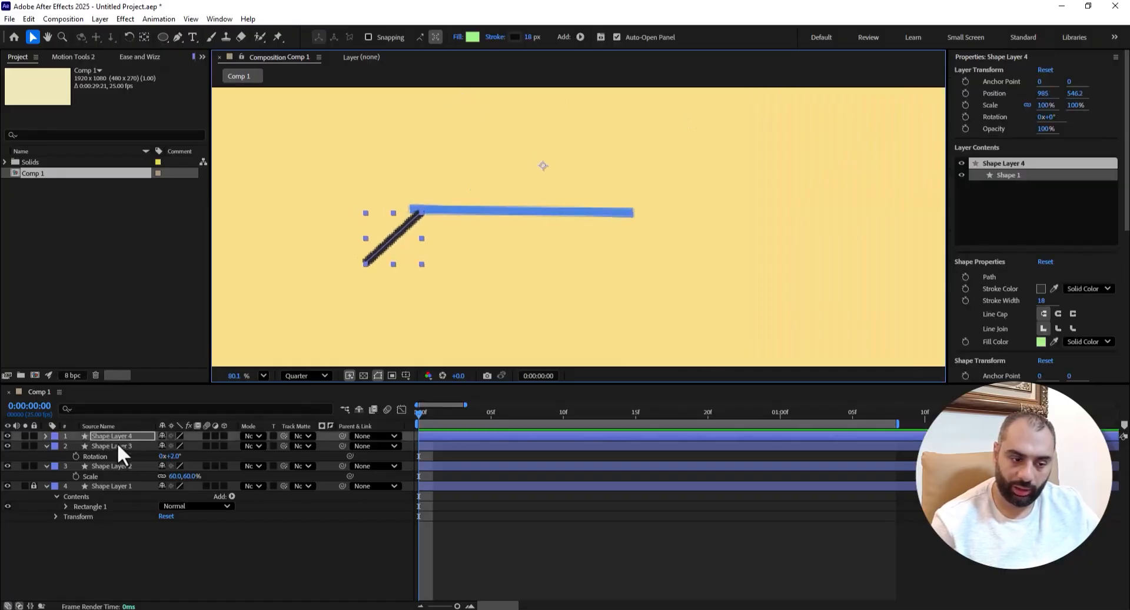
{"action": "left_click_drag", "start_coordinate": [123, 435], "coordinate": [126, 454]}
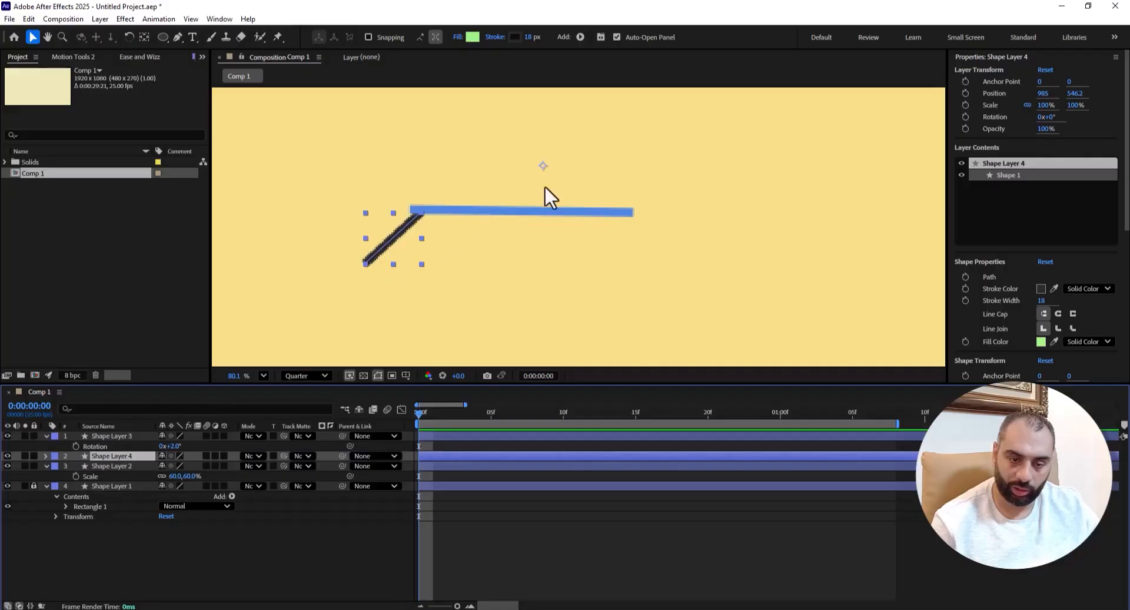
- Duplicate the dark leg and move the copy under the blue line's right end, at about position 1423, 554
{"action": "scroll", "coordinate": [686, 210], "scroll_direction": "down", "scroll_amount": 5}
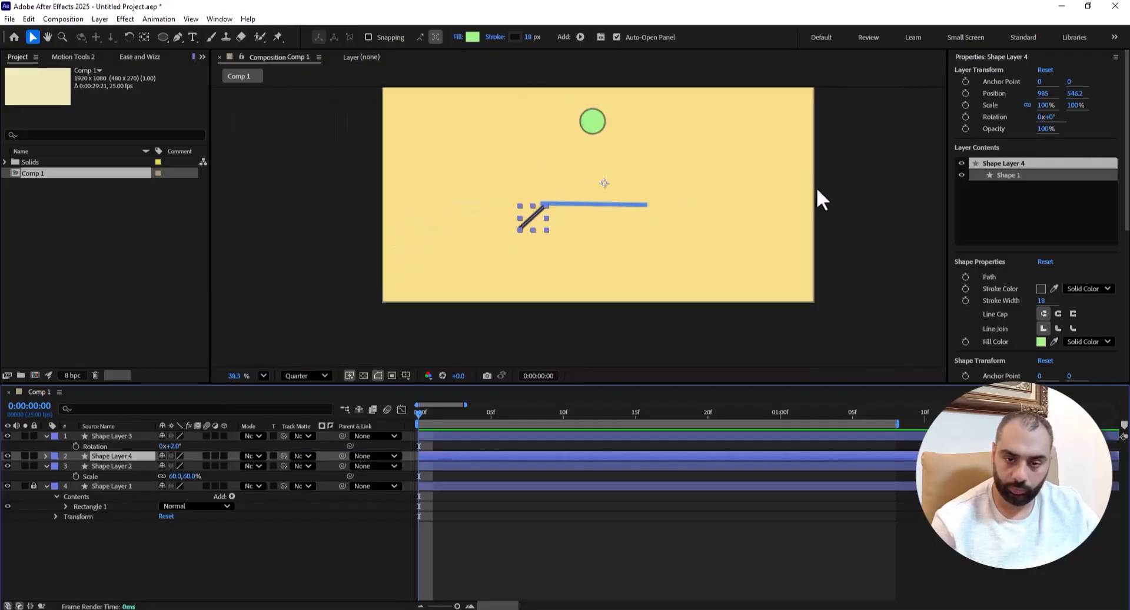
{"action": "left_click", "coordinate": [817, 189]}
{"action": "scroll", "coordinate": [596, 234], "scroll_direction": "up", "scroll_amount": 4}
{"action": "left_click", "coordinate": [501, 200]}
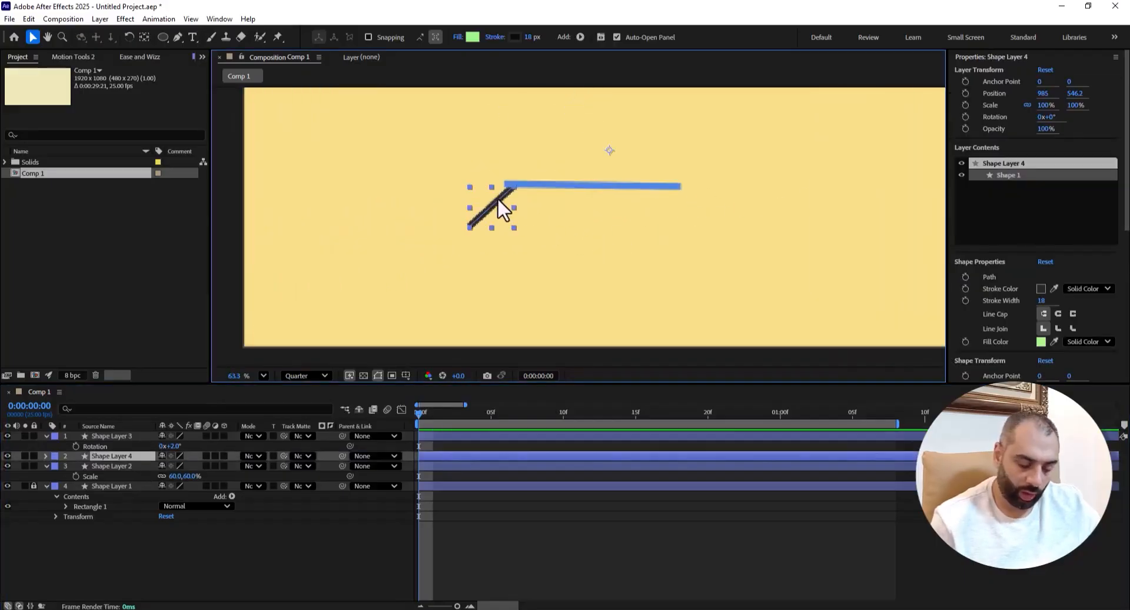
{"action": "key", "text": "ctrl+d"}
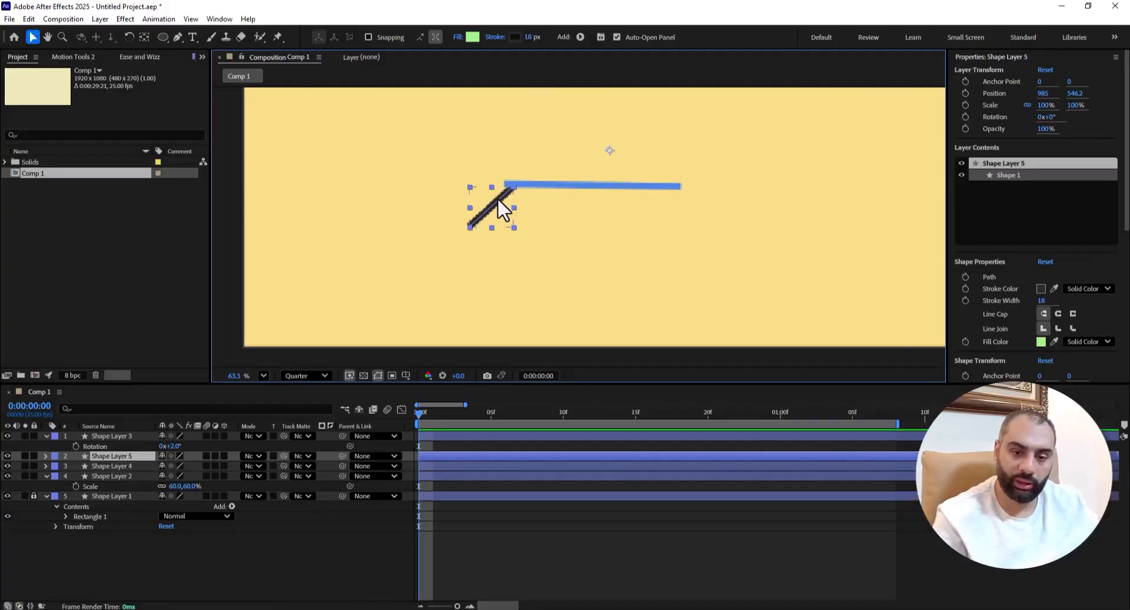
{"action": "left_click_drag", "start_coordinate": [496, 198], "coordinate": [660, 200]}
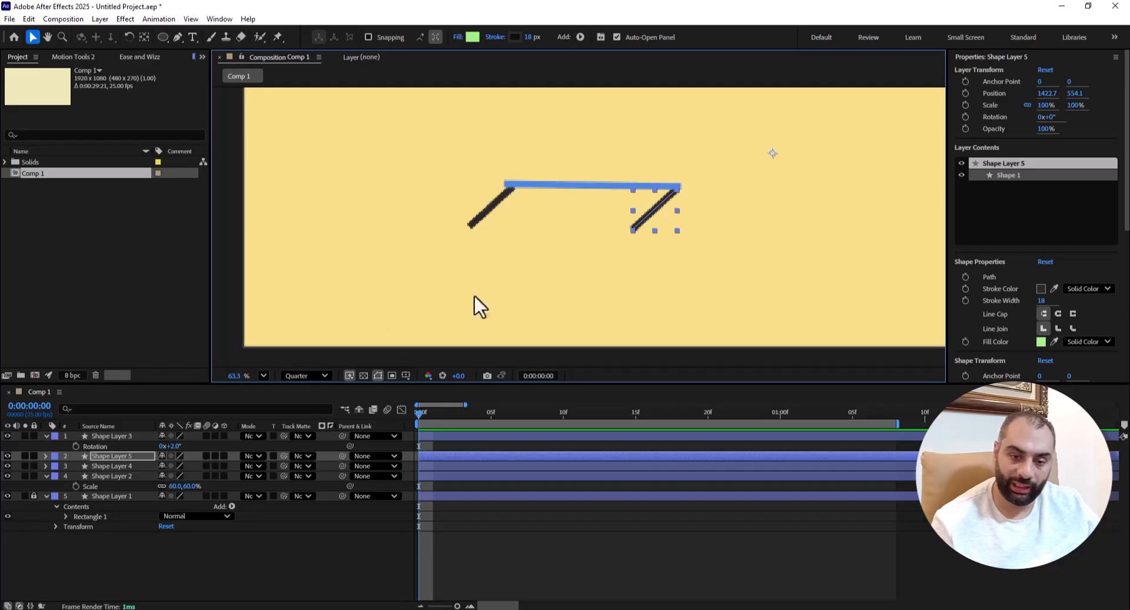
- Set the right leg's anchor point to its top-right corner, where it meets the blue line, using Motion Tools 2
{"action": "left_click", "coordinate": [114, 466]}
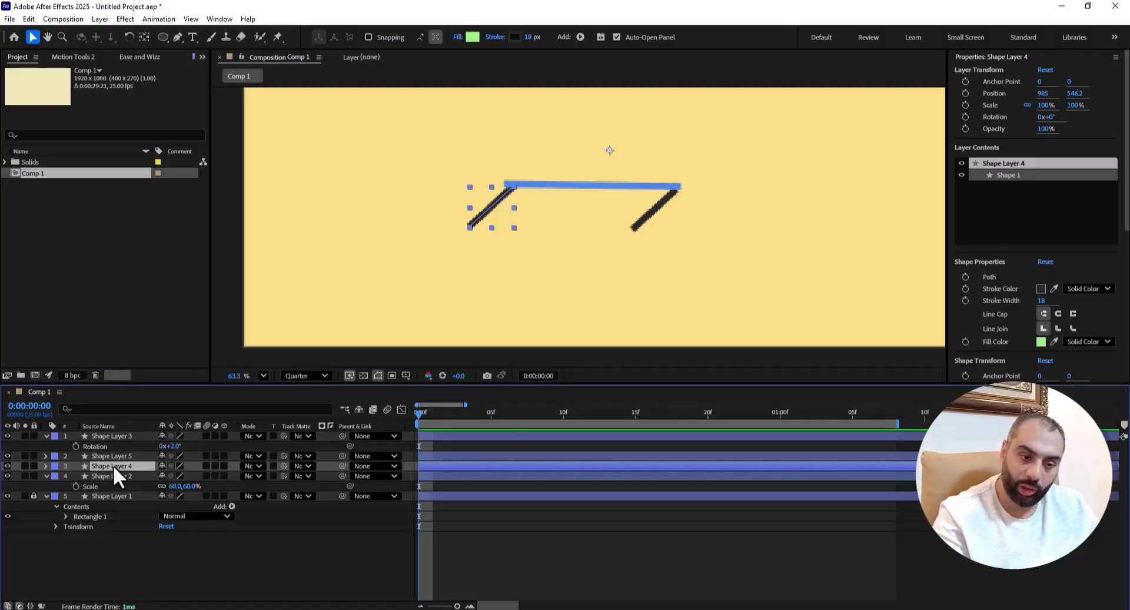
{"action": "left_click", "coordinate": [641, 226]}
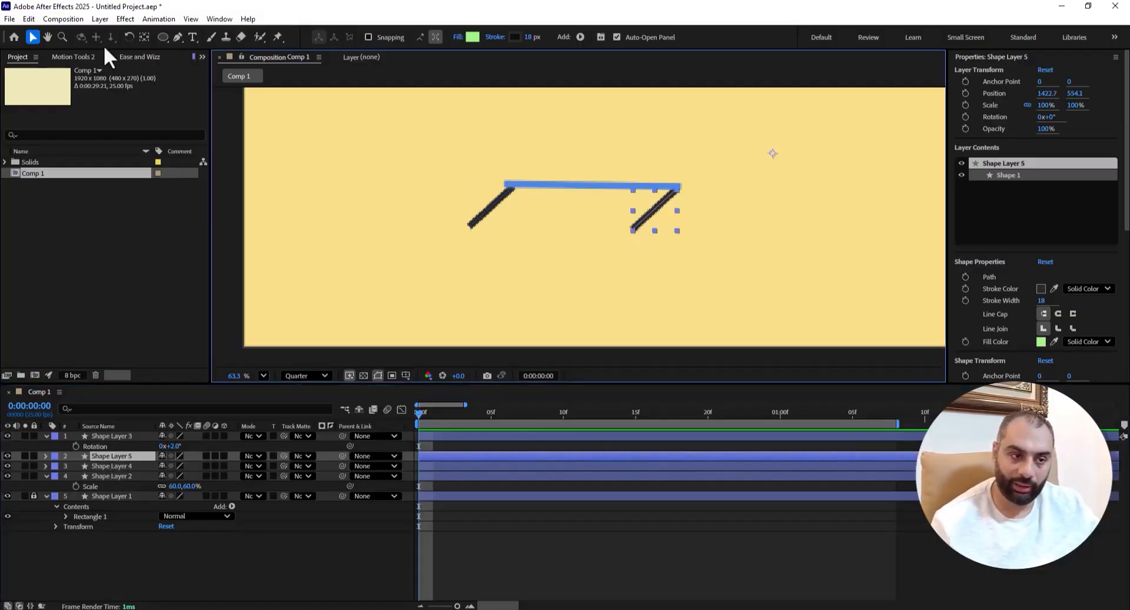
{"action": "left_click", "coordinate": [82, 56]}
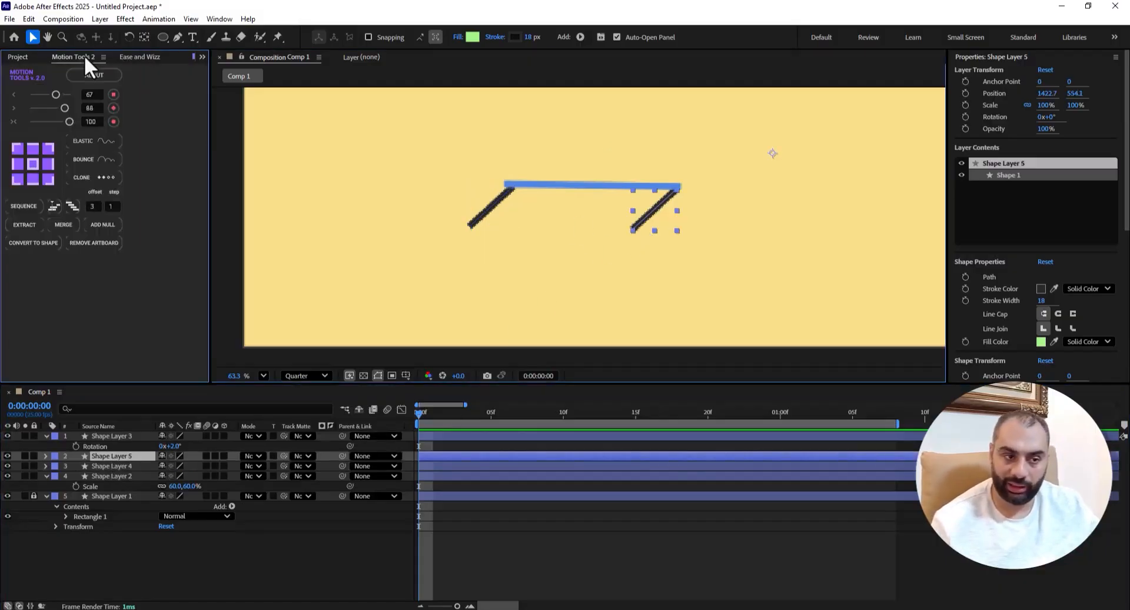
{"action": "left_click", "coordinate": [33, 149]}
{"action": "left_click", "coordinate": [51, 150]}
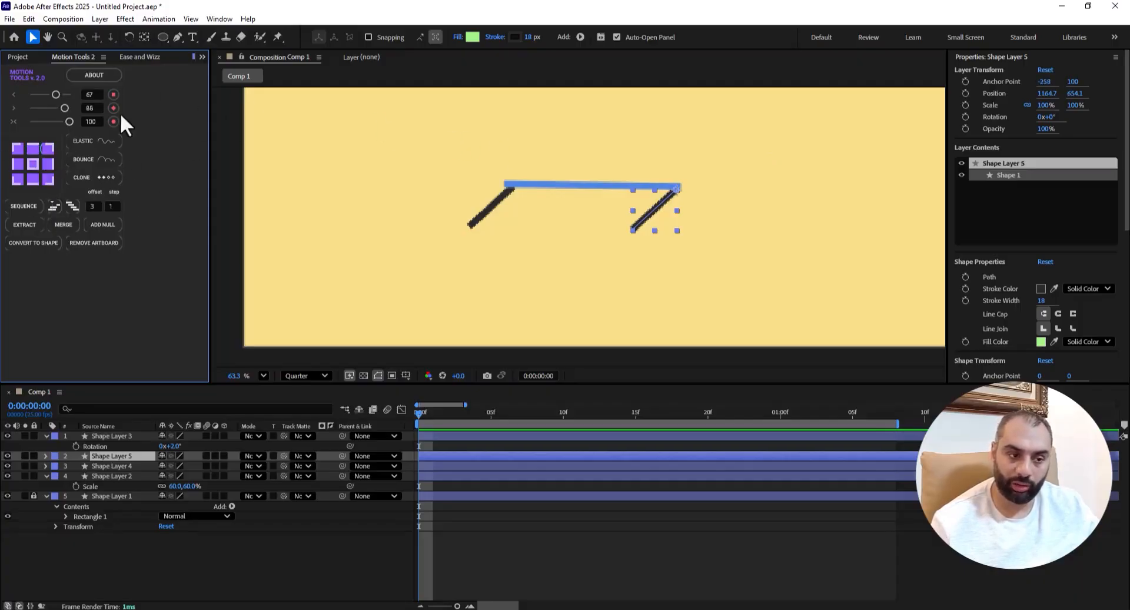
- Nudge the right leg's anchor point onto its upper end under the blue line, to about -259.6, 100.8, with the Pan Behind tool
{"action": "left_click", "coordinate": [142, 56]}
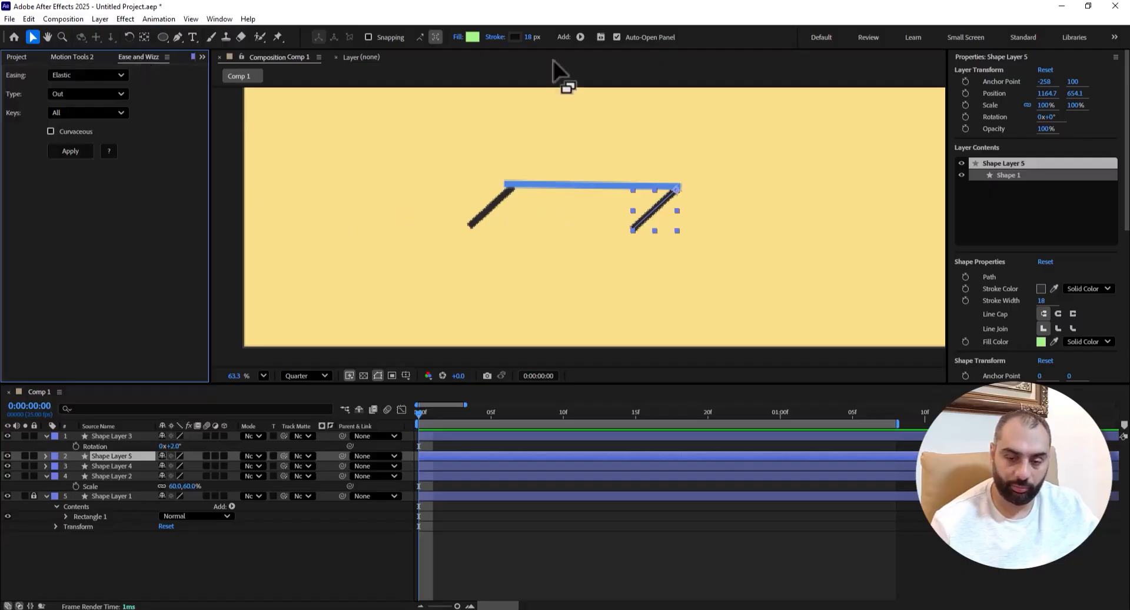
{"action": "scroll", "coordinate": [683, 194], "scroll_direction": "up", "scroll_amount": 3}
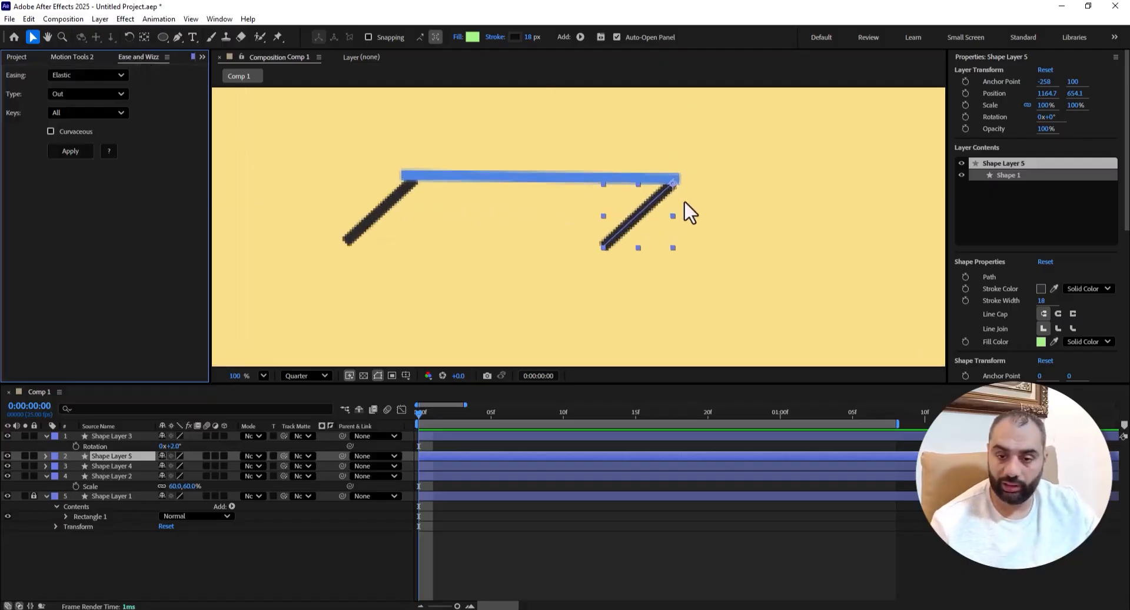
{"action": "left_click", "coordinate": [141, 36]}
{"action": "mouse_move", "coordinate": [670, 181]}
{"action": "left_mouse_down"}
{"action": "mouse_move", "coordinate": [439, 264]}
{"action": "mouse_move", "coordinate": [545, 240]}
{"action": "mouse_move", "coordinate": [668, 179]}
{"action": "left_mouse_up"}
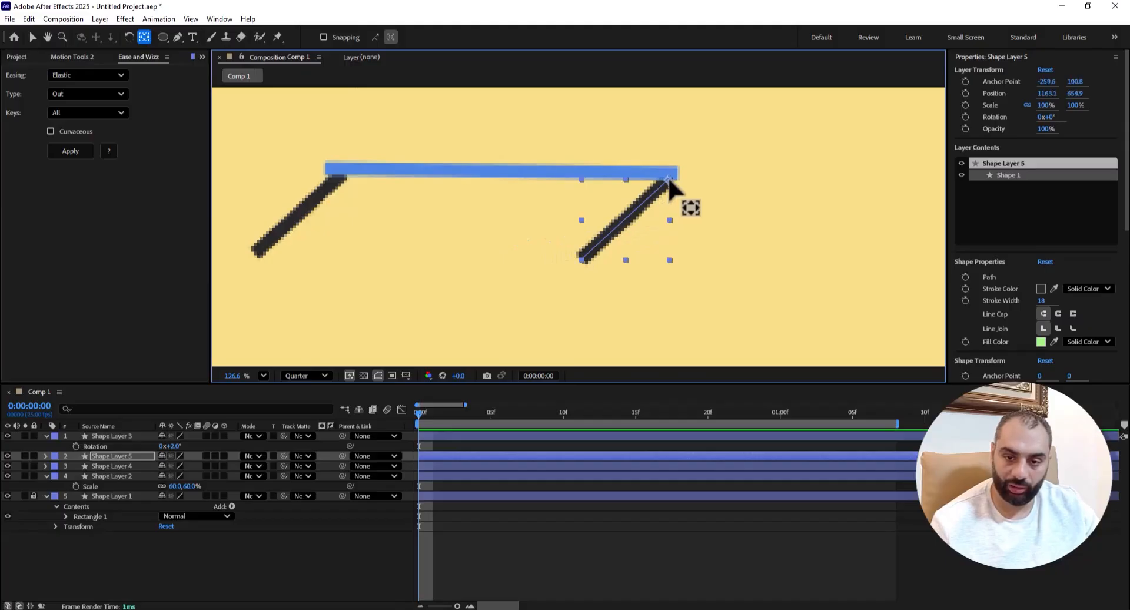
{"action": "scroll", "coordinate": [669, 180], "scroll_direction": "up", "scroll_amount": 3}
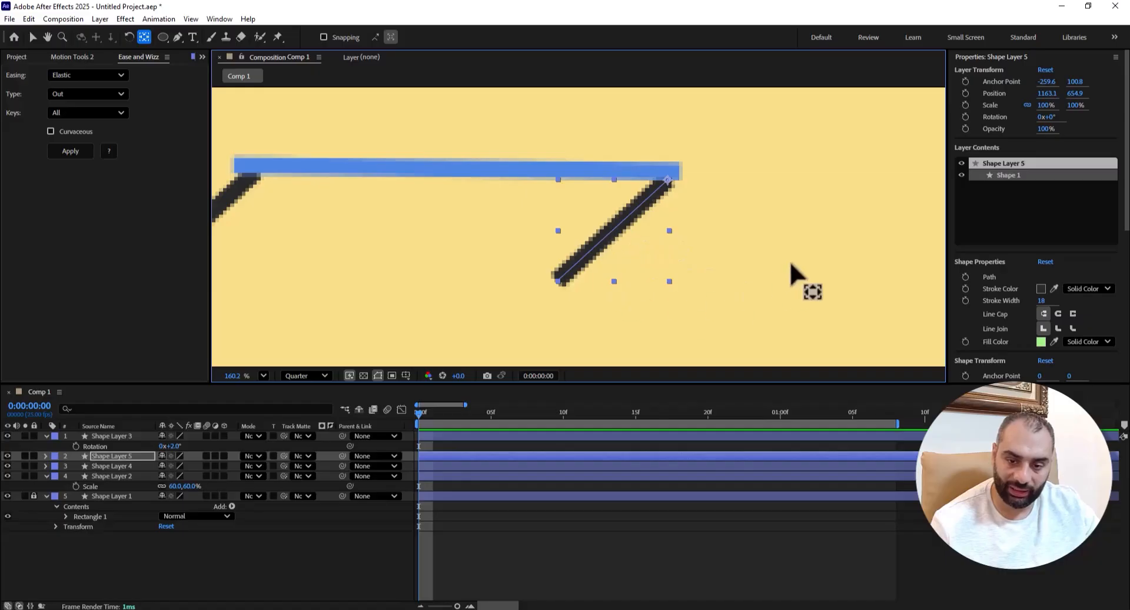
{"action": "scroll", "coordinate": [521, 212], "scroll_direction": "down", "scroll_amount": 5}
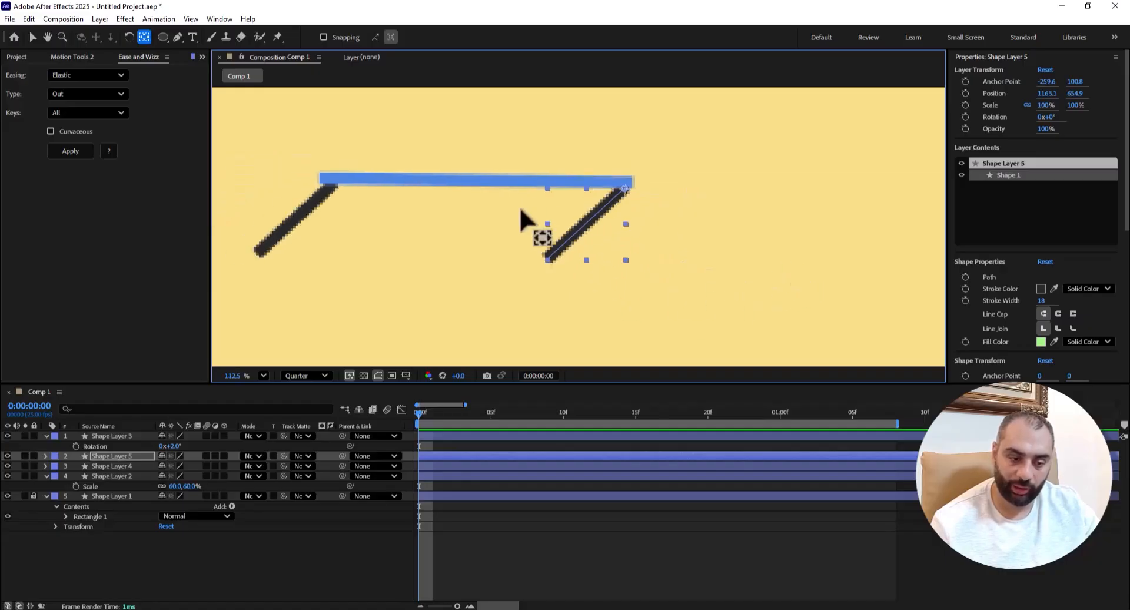
{"action": "scroll", "coordinate": [521, 210], "scroll_direction": "down", "scroll_amount": 2}
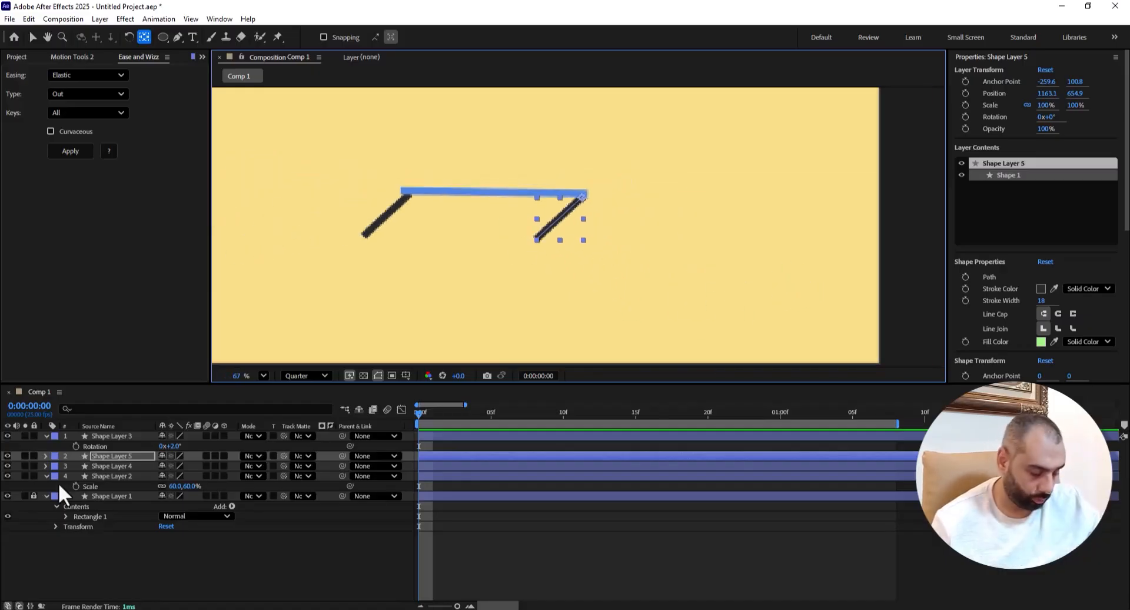
- Rotate the right leg outward to about -74° and deselect it with the Selection tool
{"action": "key", "text": "r"}
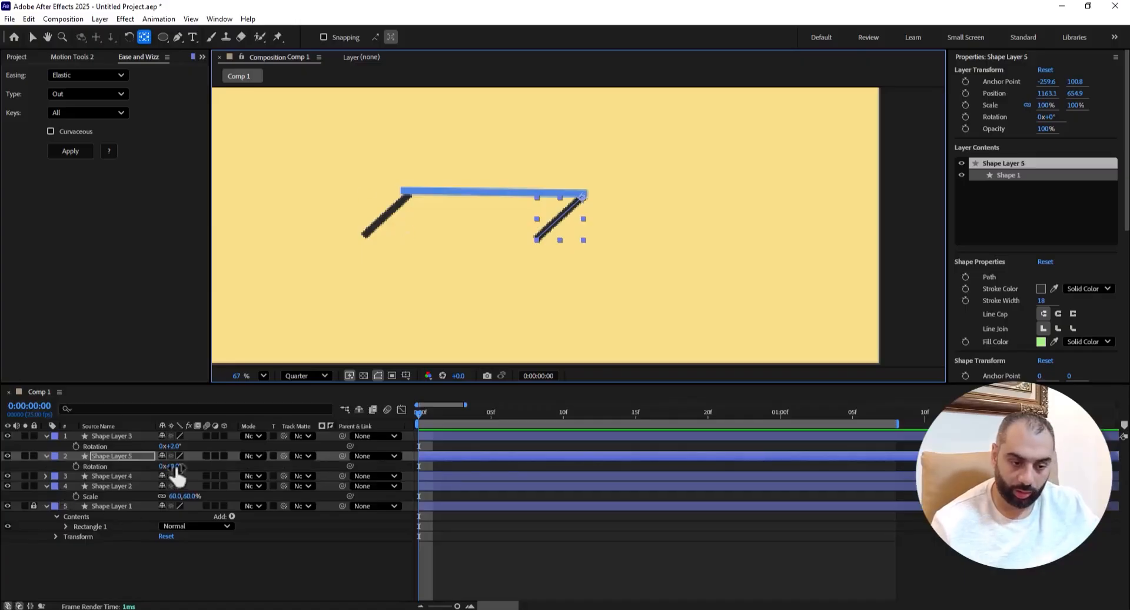
{"action": "left_click_drag", "start_coordinate": [175, 469], "coordinate": [133, 471]}
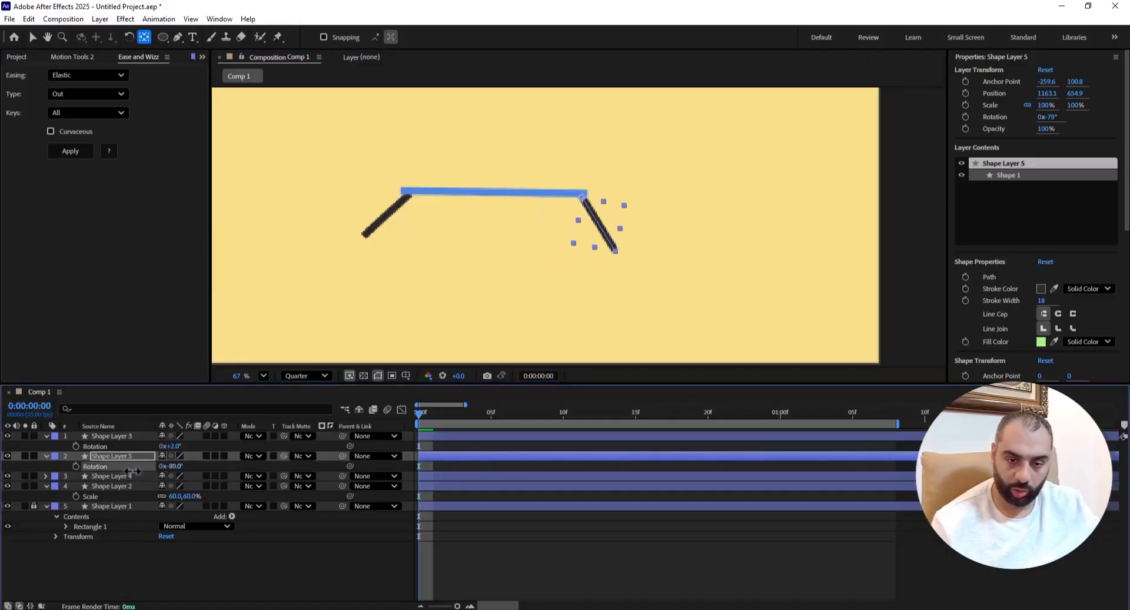
{"action": "key", "text": "ctrl+z"}
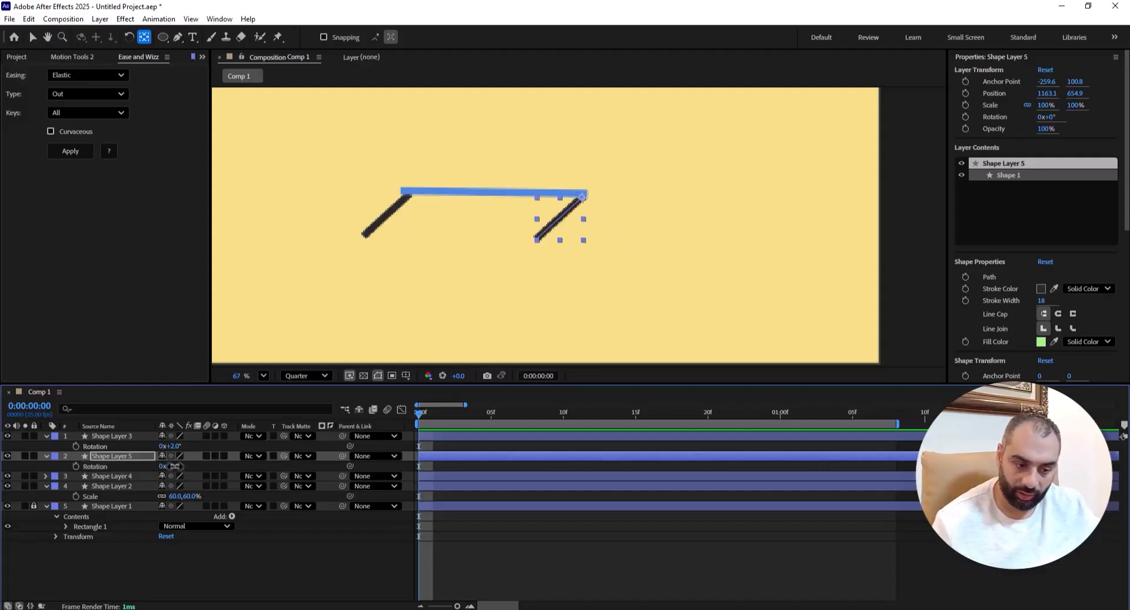
{"action": "left_click_drag", "start_coordinate": [175, 466], "coordinate": [134, 468]}
{"action": "scroll", "coordinate": [547, 353], "scroll_direction": "down", "scroll_amount": 2}
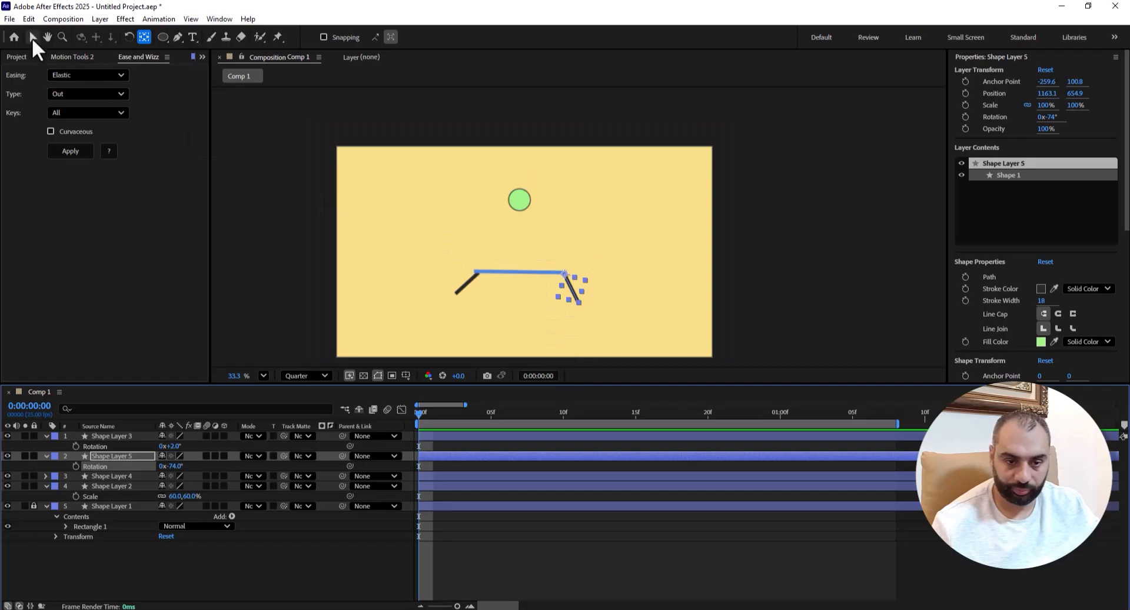
{"action": "left_click", "coordinate": [32, 37]}
{"action": "left_click", "coordinate": [670, 294]}
- Set the left leg's anchor point to its upper end under the blue line, at about -259, 97, with the Pan Behind tool
{"action": "scroll", "coordinate": [638, 298], "scroll_direction": "up", "scroll_amount": 3}
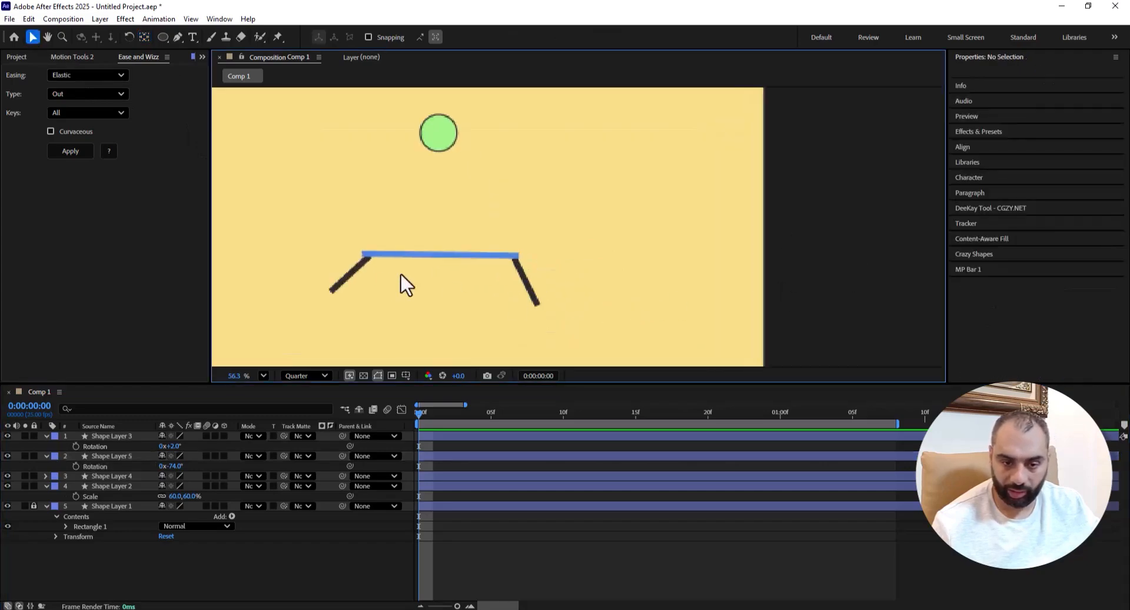
{"action": "left_click", "coordinate": [356, 272]}
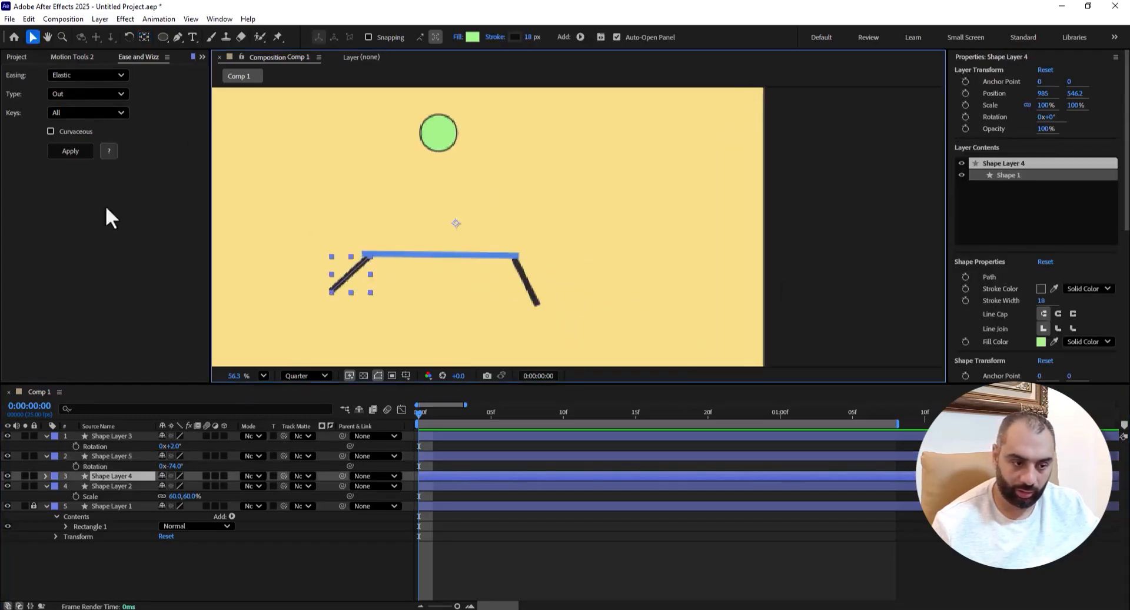
{"action": "left_click", "coordinate": [144, 36]}
{"action": "scroll", "coordinate": [376, 256], "scroll_direction": "up", "scroll_amount": 2}
{"action": "mouse_move", "coordinate": [378, 260]}
{"action": "left_mouse_down"}
{"action": "mouse_move", "coordinate": [518, 215]}
{"action": "mouse_move", "coordinate": [365, 258]}
{"action": "left_mouse_up"}
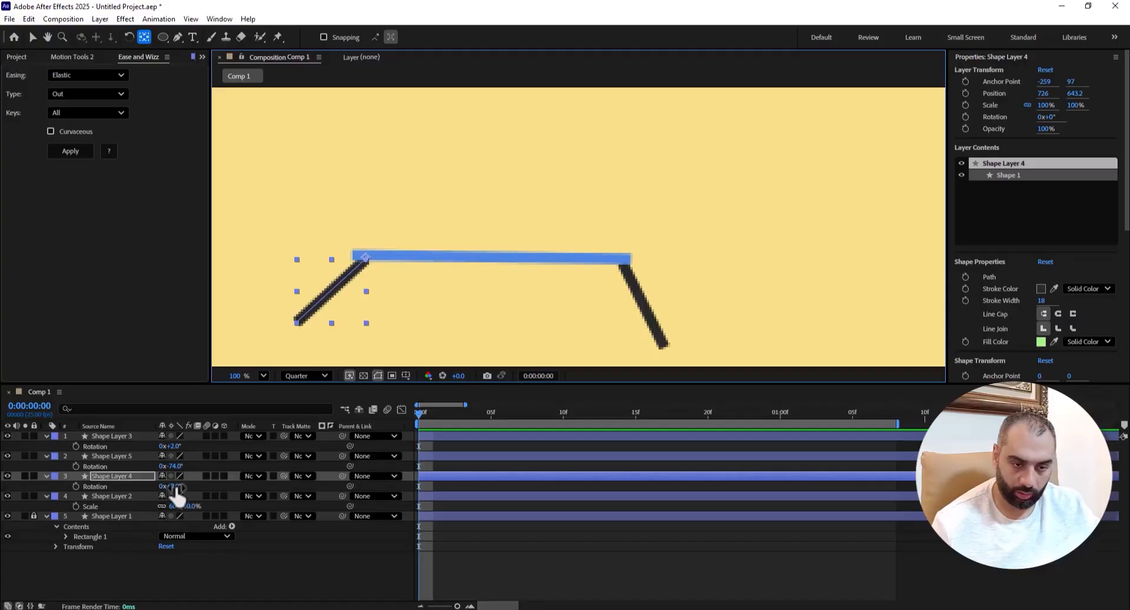
- Rotate the left leg to about -19° to mirror the right leg's slant, and deselect it with the Selection tool
{"action": "left_click_drag", "start_coordinate": [172, 486], "coordinate": [165, 486]}
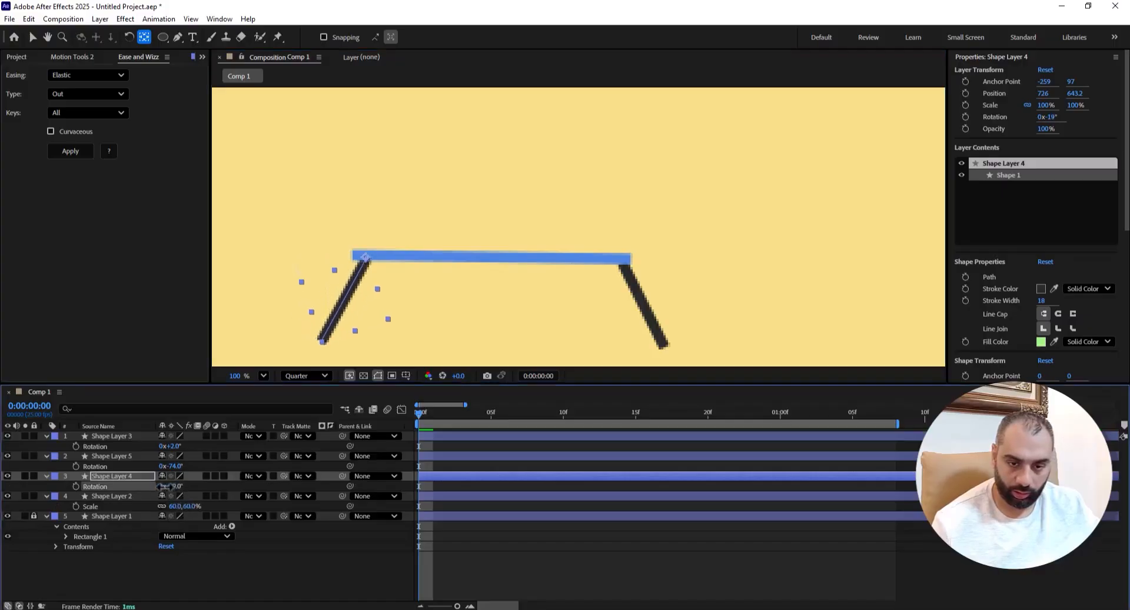
{"action": "scroll", "coordinate": [365, 295], "scroll_direction": "down", "scroll_amount": 2}
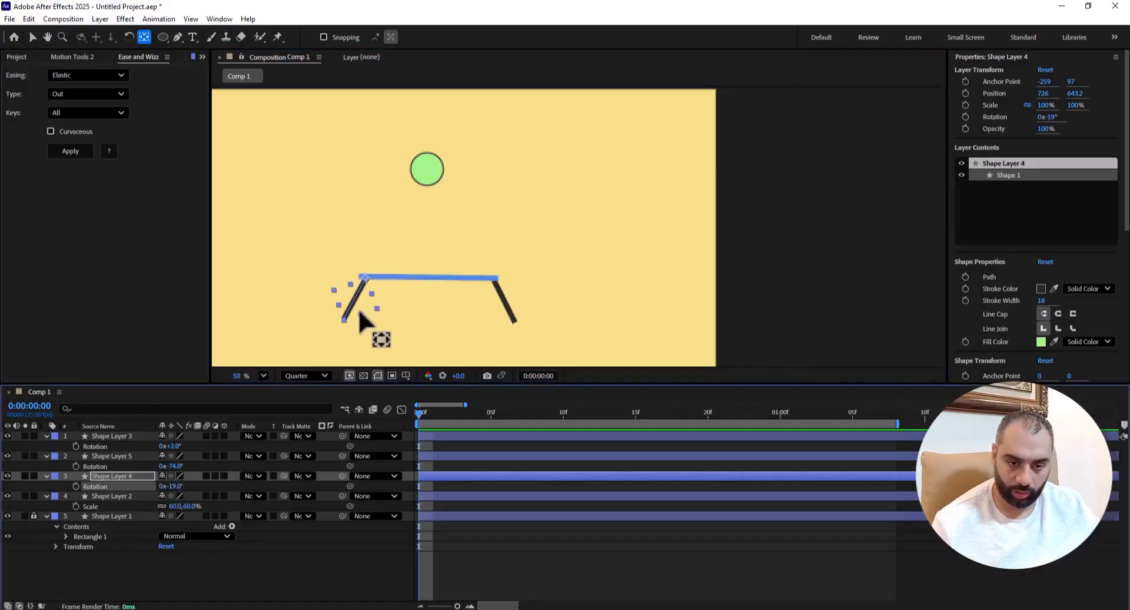
{"action": "left_click", "coordinate": [33, 37]}
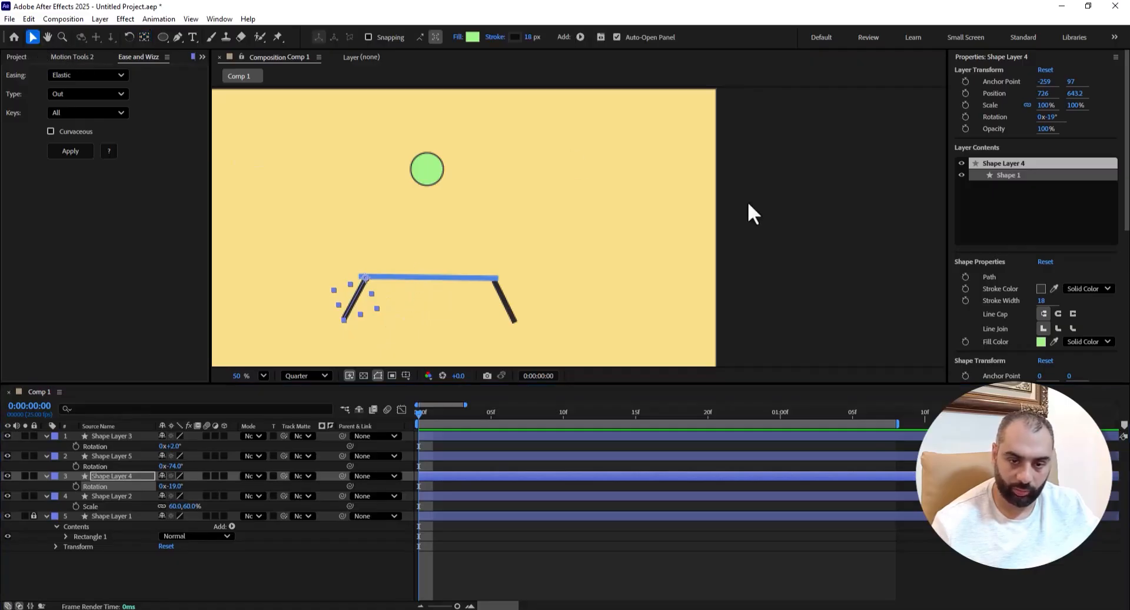
{"action": "left_click", "coordinate": [763, 199]}
- Move the green circle higher above the middle of the blue line, to about position 976, 214
{"action": "left_click", "coordinate": [424, 168]}
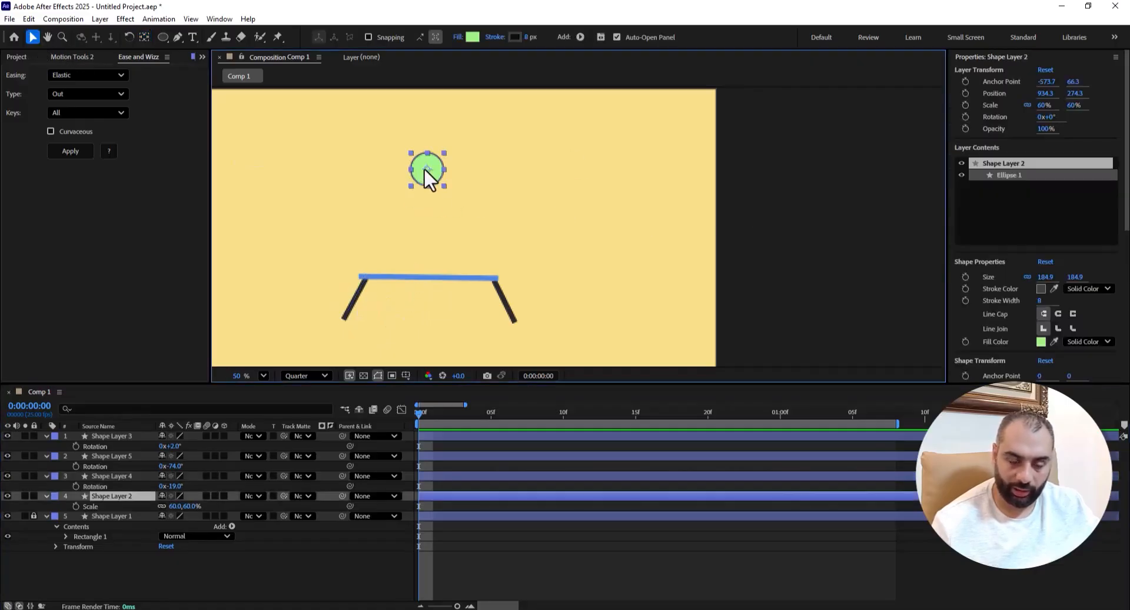
{"action": "left_click_drag", "start_coordinate": [425, 169], "coordinate": [432, 143]}
{"action": "left_click_drag", "start_coordinate": [429, 265], "coordinate": [435, 162]}
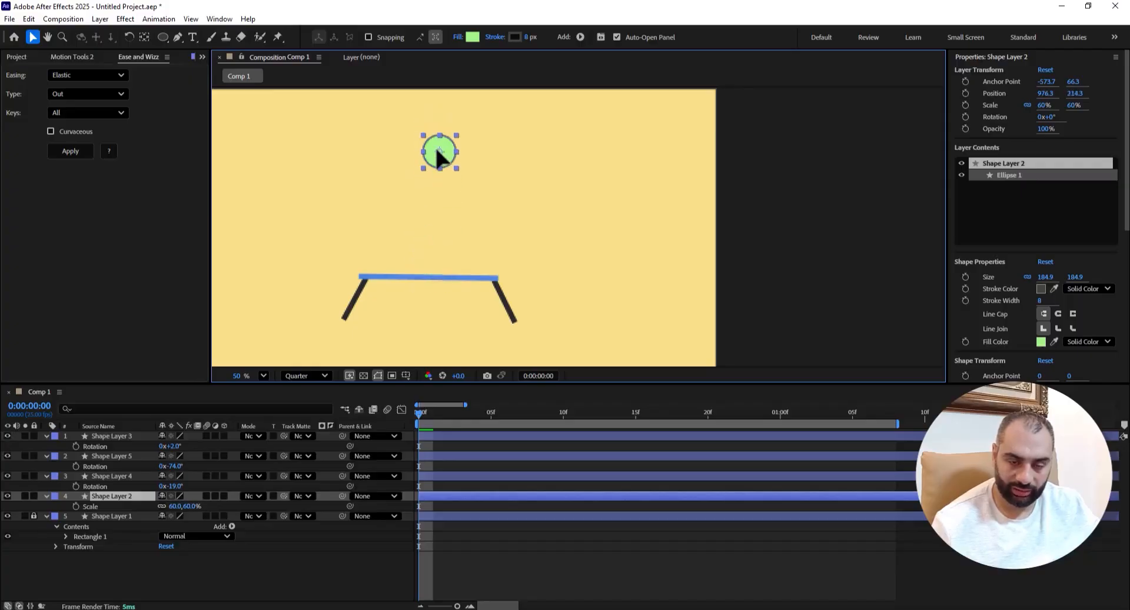
{"action": "left_click", "coordinate": [764, 157]}
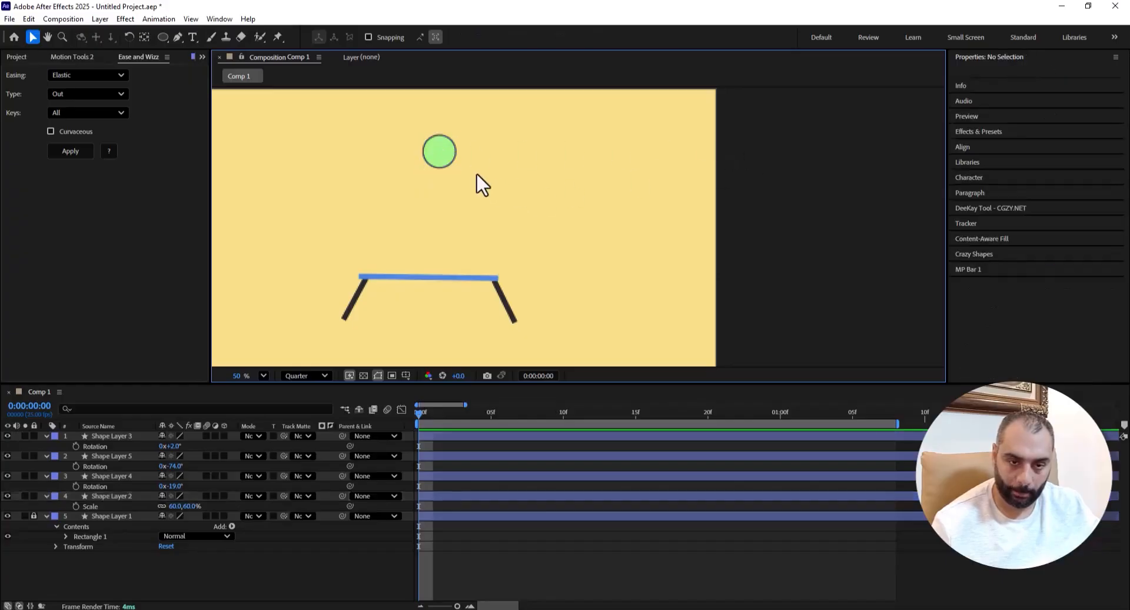
{"action": "left_click", "coordinate": [441, 151]}
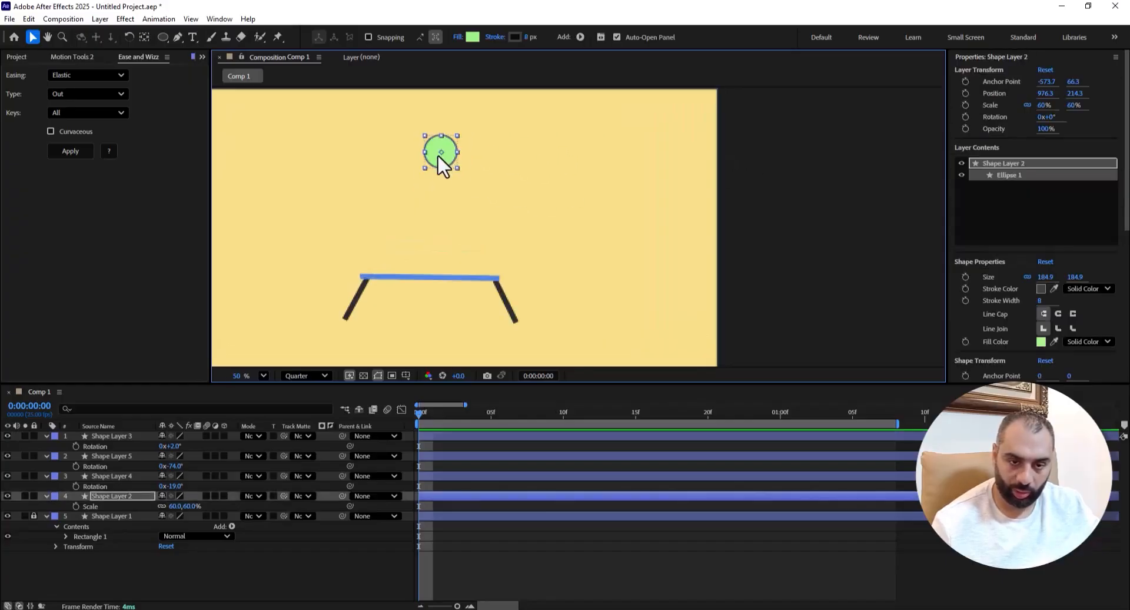
{"action": "key", "text": "ctrl+z"}
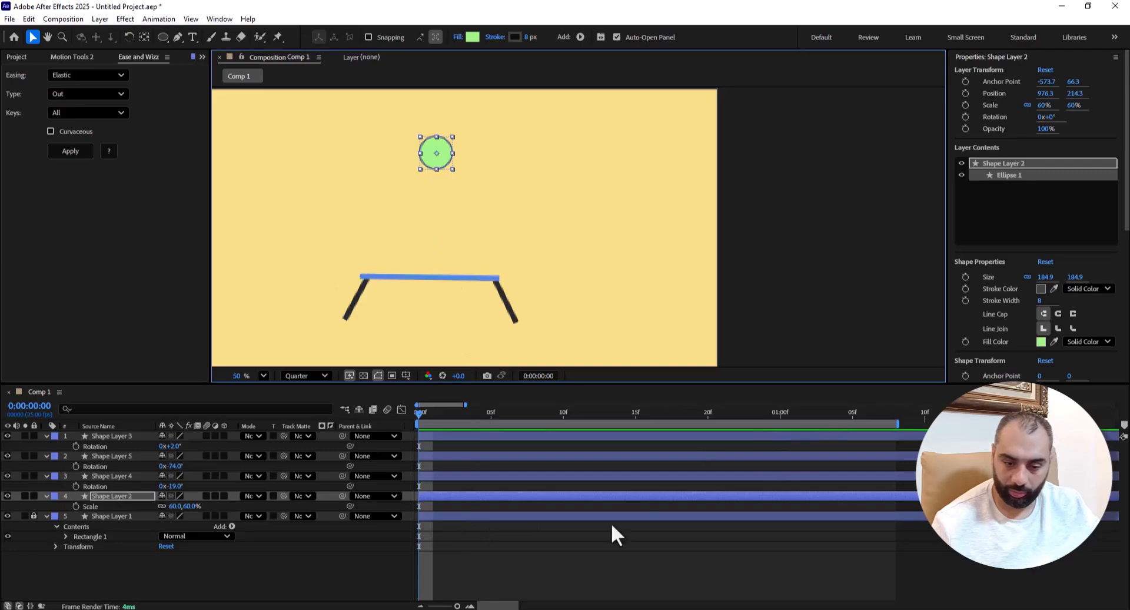
- Extend the end of the work area to just past 3 seconds
{"action": "left_click_drag", "start_coordinate": [458, 606], "coordinate": [441, 606]}
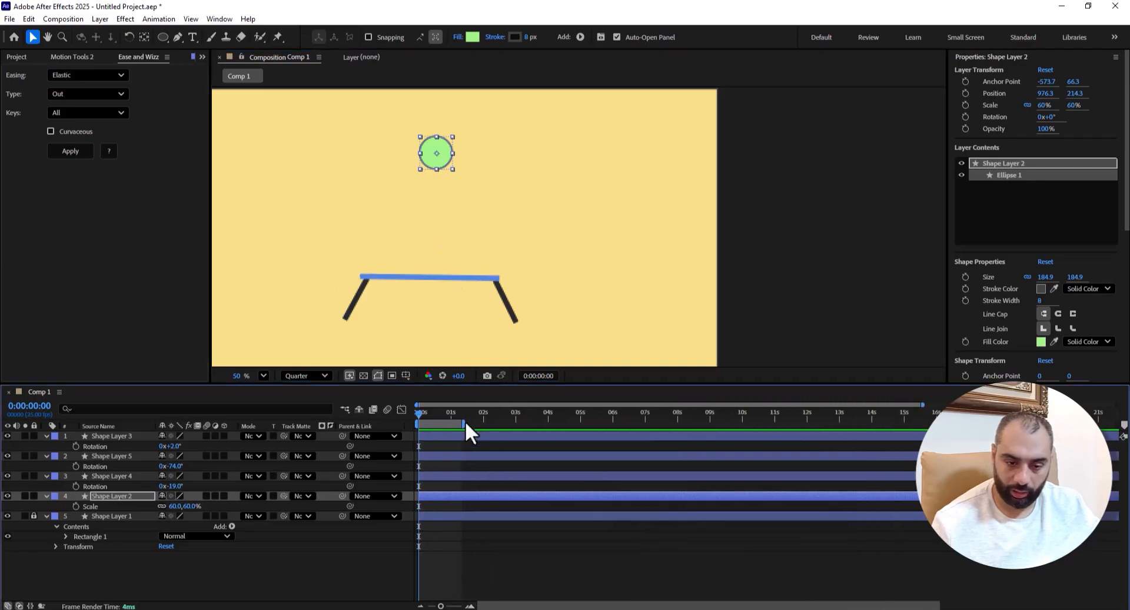
{"action": "left_click_drag", "start_coordinate": [464, 422], "coordinate": [508, 423]}
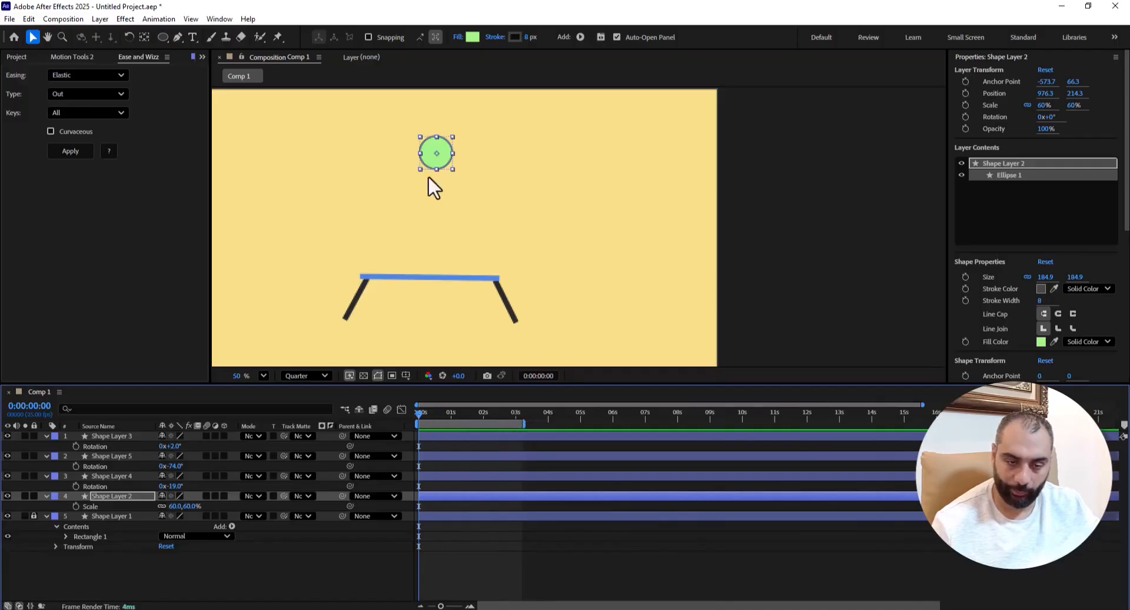
- Set a Position keyframe for the green circle's layer at 0:00:00:00
{"action": "left_click", "coordinate": [446, 150]}
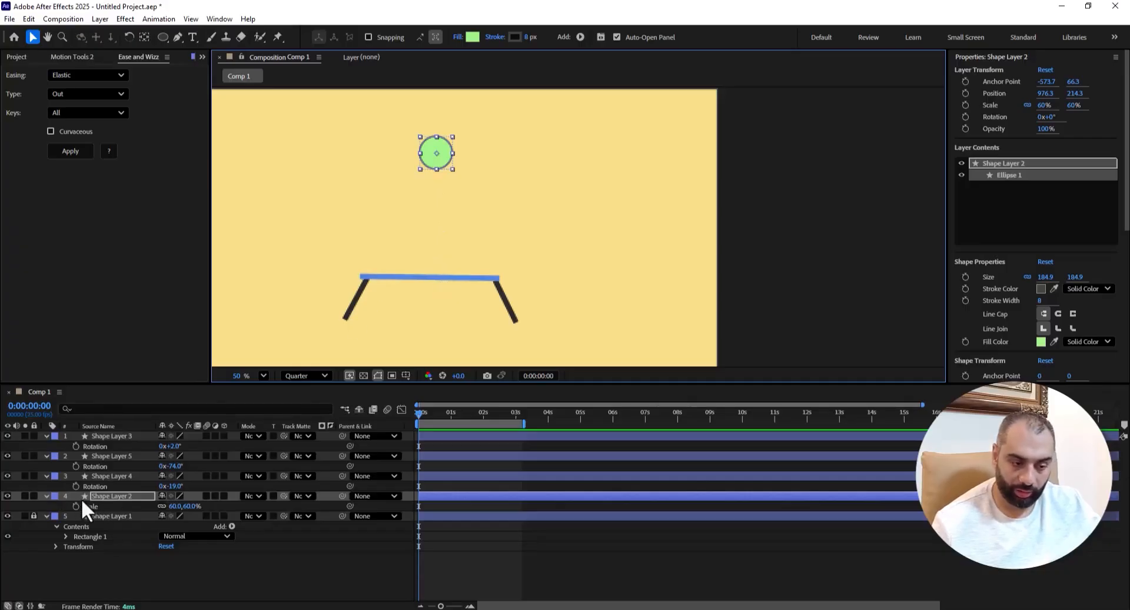
{"action": "left_click", "coordinate": [101, 496]}
{"action": "key", "text": "p"}
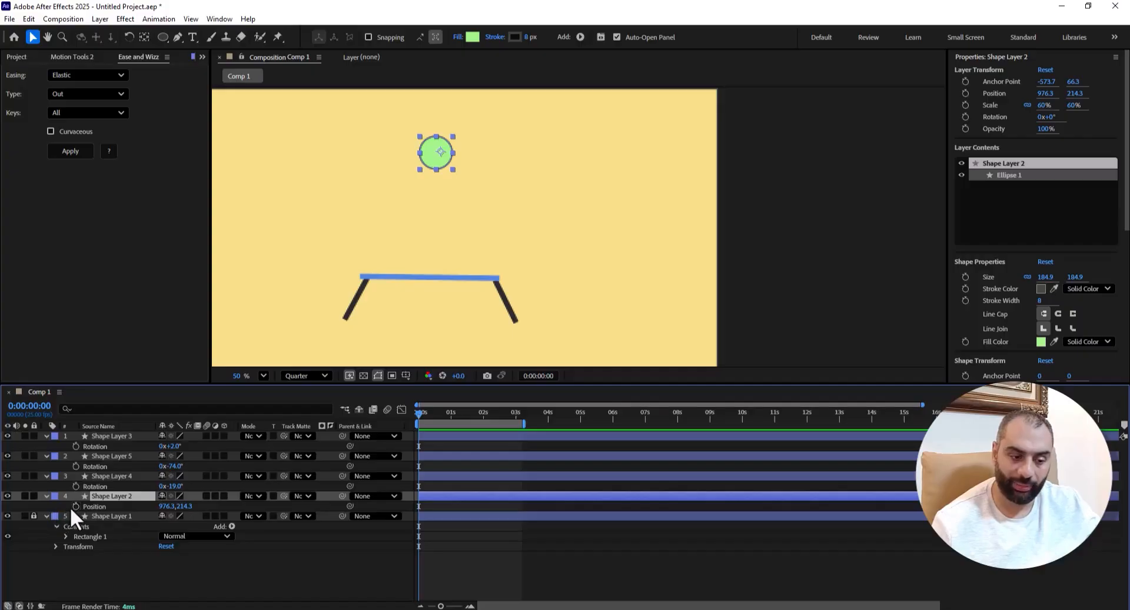
{"action": "left_click", "coordinate": [76, 506]}
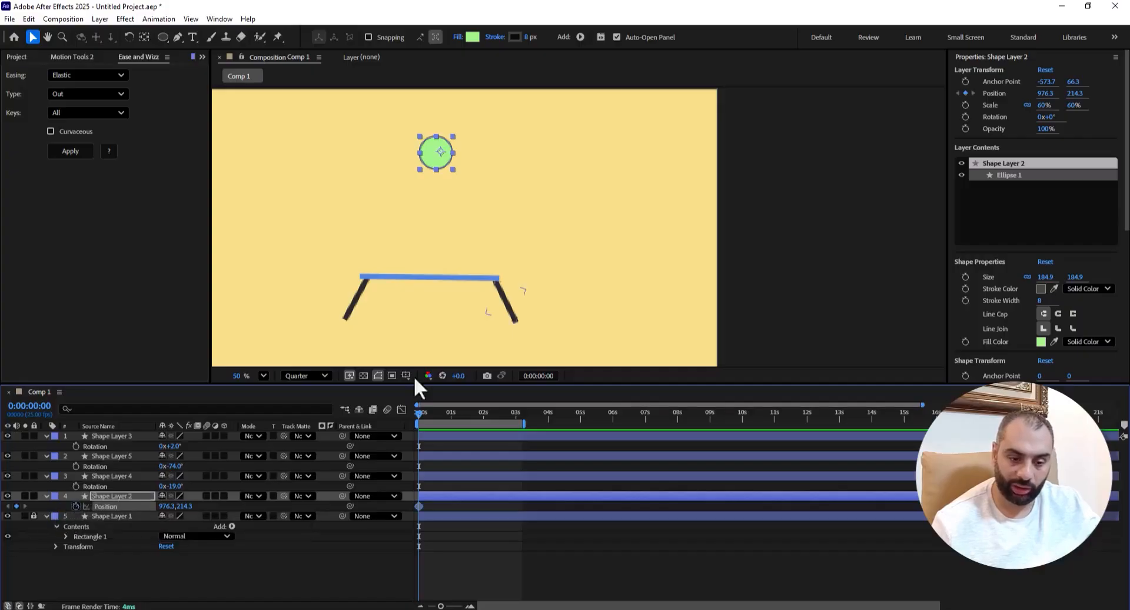
- At 0:00:01:01, move the green circle down onto the blue line, to about position 979, 575, to keyframe its fall
{"action": "left_click_drag", "start_coordinate": [438, 411], "coordinate": [452, 410]}
{"action": "scroll", "coordinate": [471, 171], "scroll_direction": "up", "scroll_amount": 4}
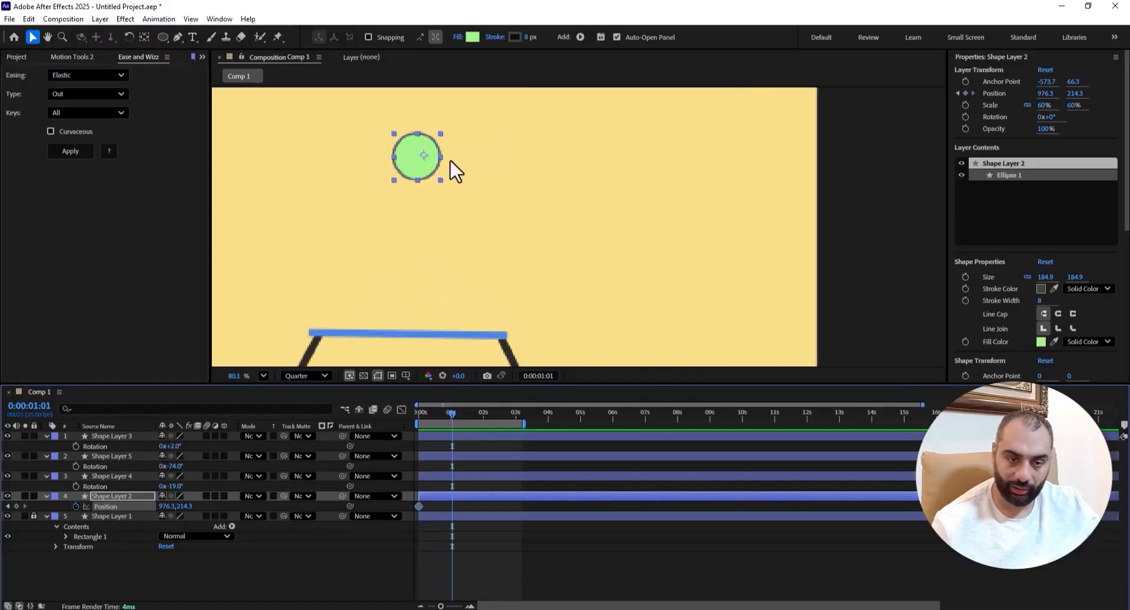
{"action": "left_click_drag", "start_coordinate": [422, 167], "coordinate": [422, 333]}
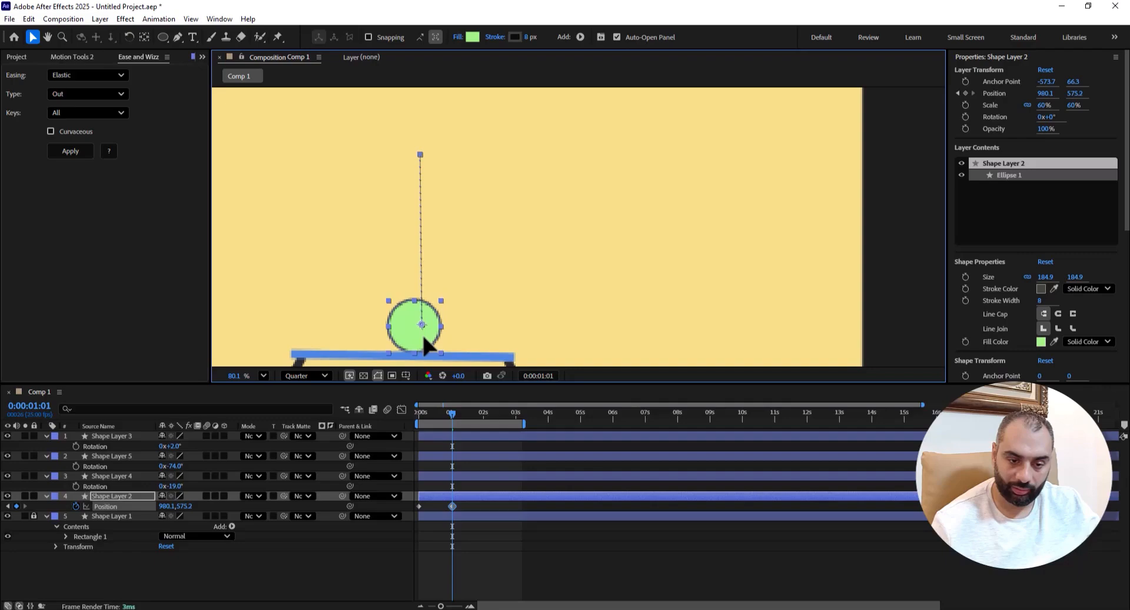
{"action": "scroll", "coordinate": [451, 245], "scroll_direction": "down", "scroll_amount": 3}
{"action": "scroll", "coordinate": [451, 245], "scroll_direction": "down", "scroll_amount": 1}
{"action": "left_click", "coordinate": [660, 234]}
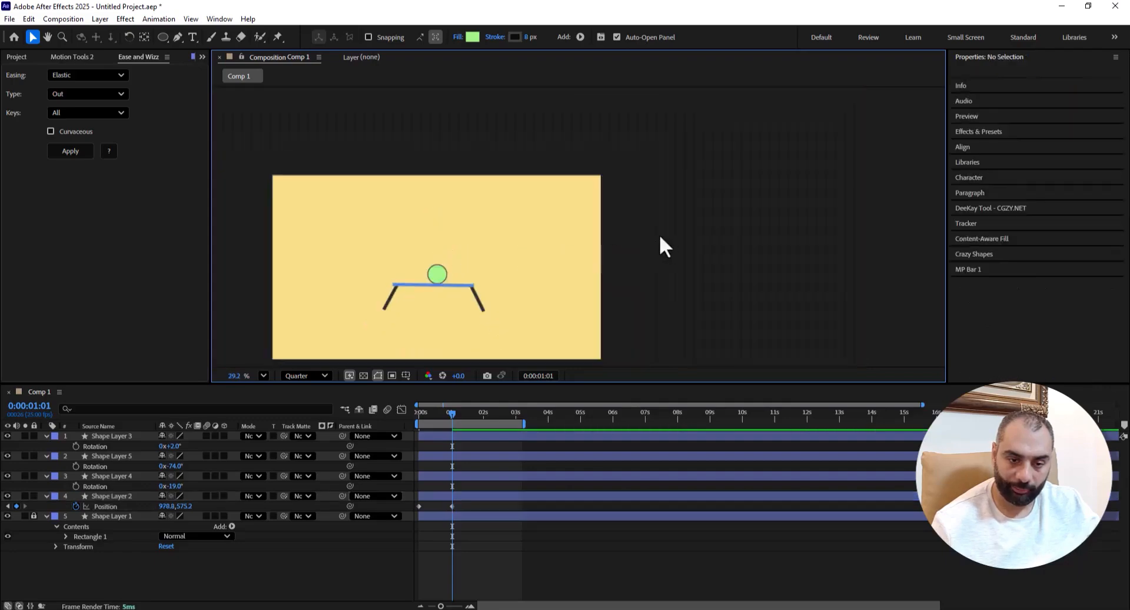
- Play the circle's fall from the first frame to check its speed
{"action": "scroll", "coordinate": [450, 277], "scroll_direction": "up", "scroll_amount": 2}
{"action": "scroll", "coordinate": [444, 268], "scroll_direction": "down", "scroll_amount": 1}
{"action": "left_click_drag", "start_coordinate": [430, 415], "coordinate": [393, 421]}
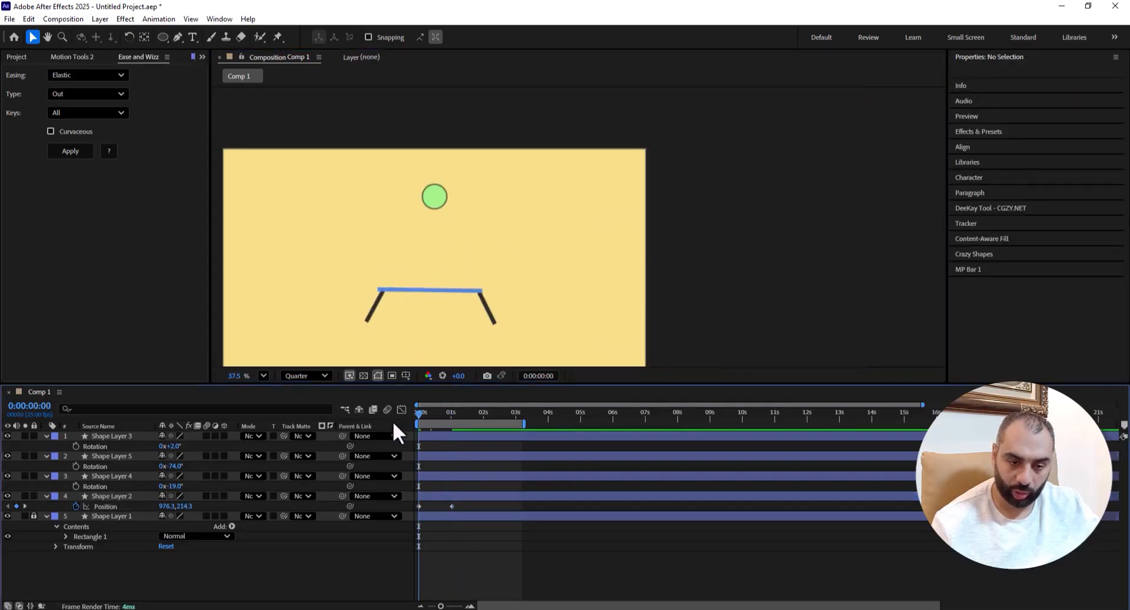
{"action": "key", "text": "space"}
{"action": "key", "text": "space"}
{"action": "key", "text": "space"}
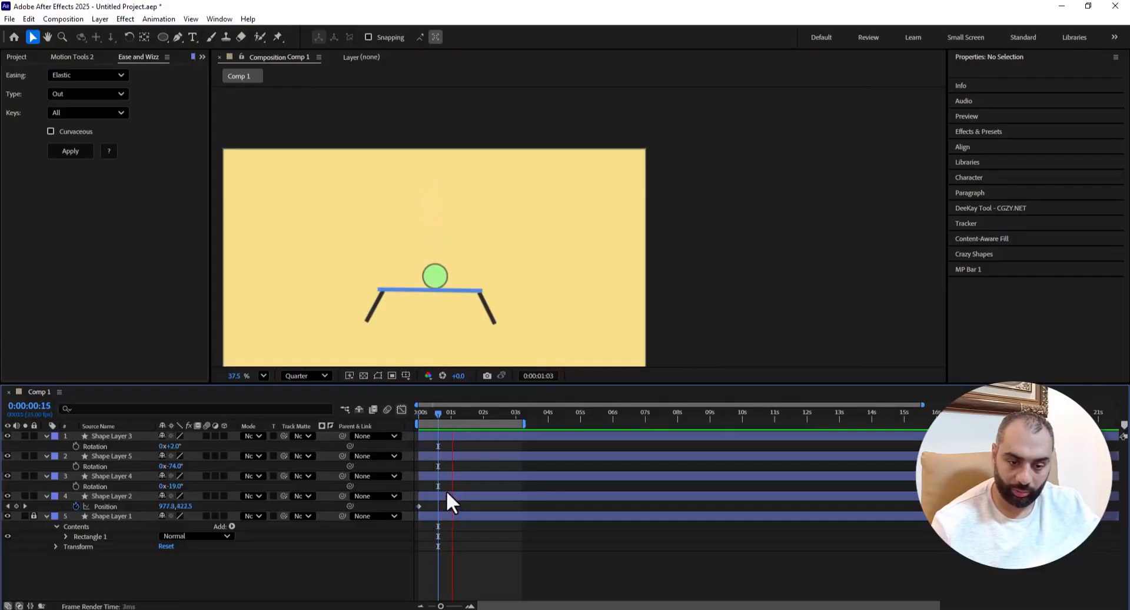
{"action": "key", "text": "space"}
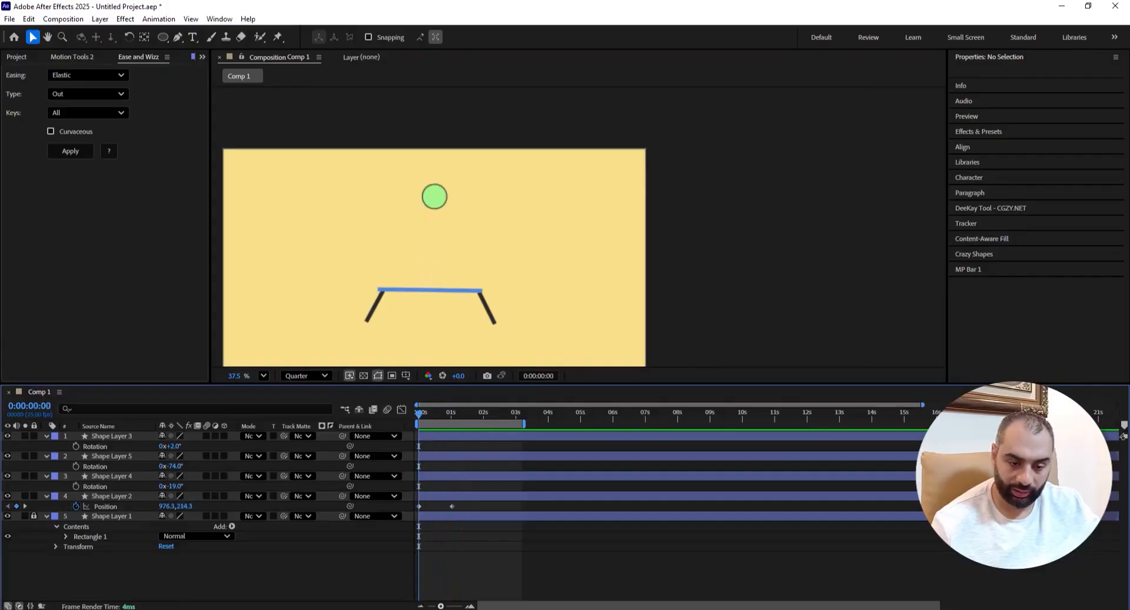
- Move the circle's second Position keyframe earlier, to about frame 7, and preview the faster fall
{"action": "key", "text": "equal"}
{"action": "key", "text": "equal"}
{"action": "key", "text": "equal"}
{"action": "key", "text": "equal"}
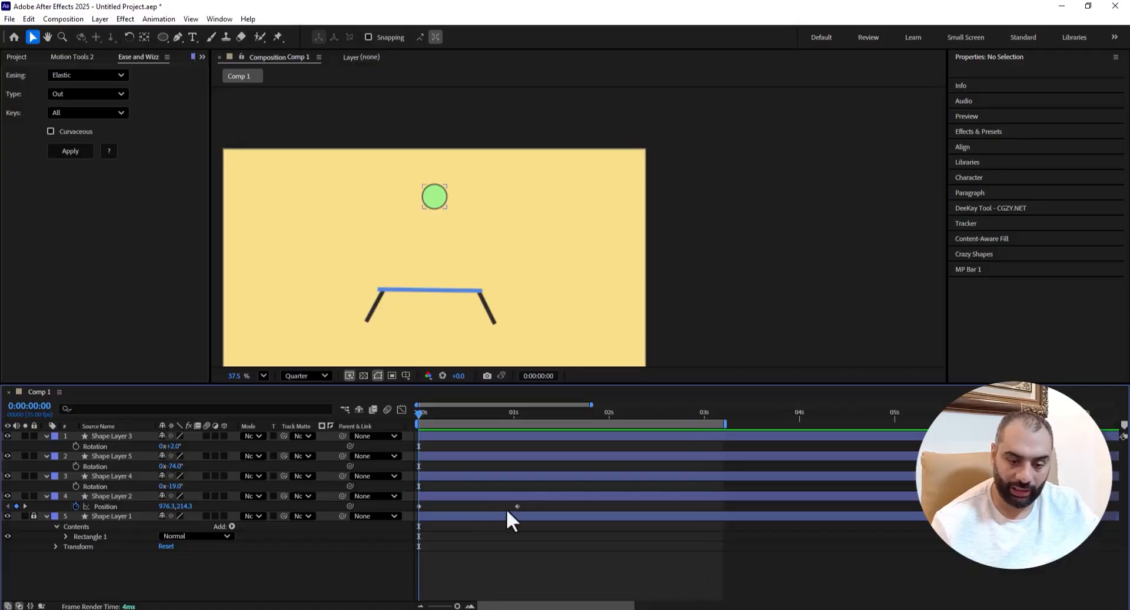
{"action": "left_click_drag", "start_coordinate": [517, 506], "coordinate": [444, 510]}
{"action": "key", "text": "space"}
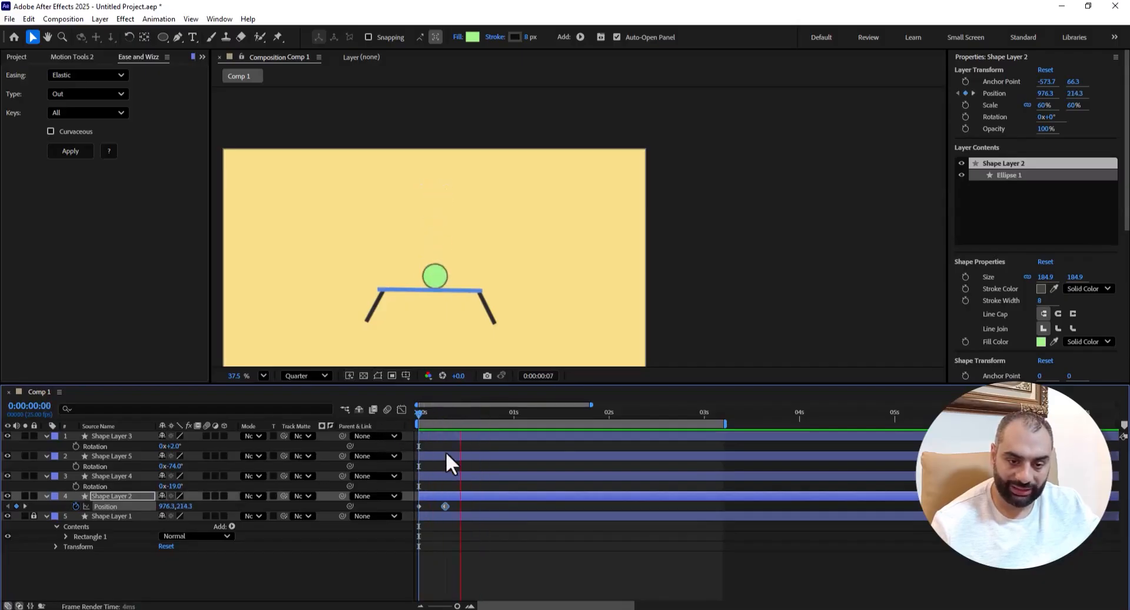
{"action": "key", "text": "space"}
- Apply Easy Ease to both Position keyframes of the green circle's layer
{"action": "left_click_drag", "start_coordinate": [461, 505], "coordinate": [406, 518]}
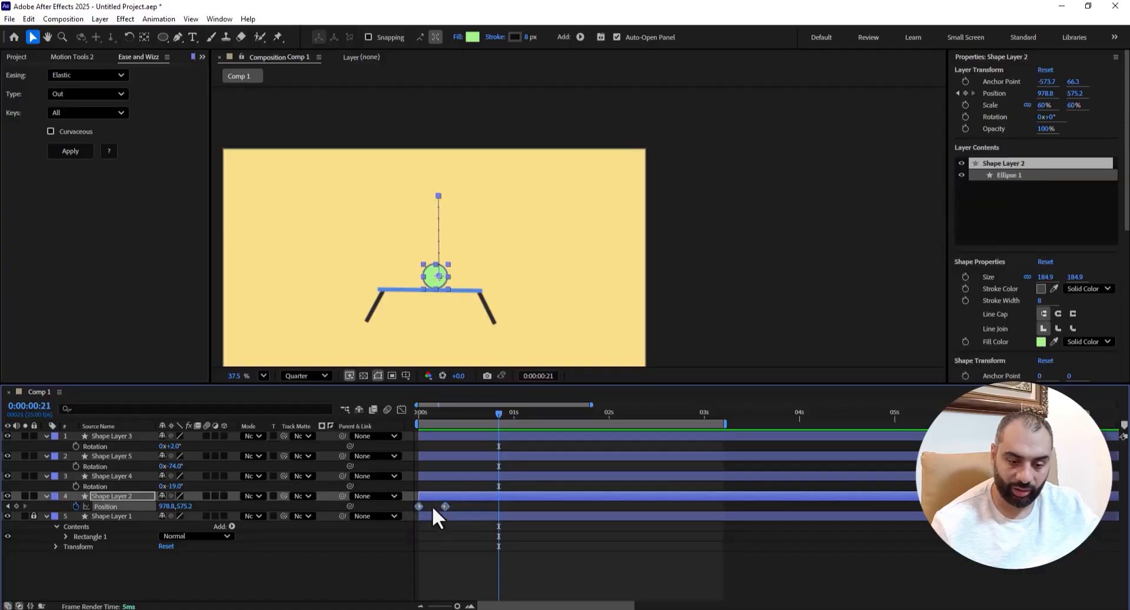
{"action": "right_click", "coordinate": [445, 506]}
{"action": "mouse_move", "coordinate": [465, 498]}
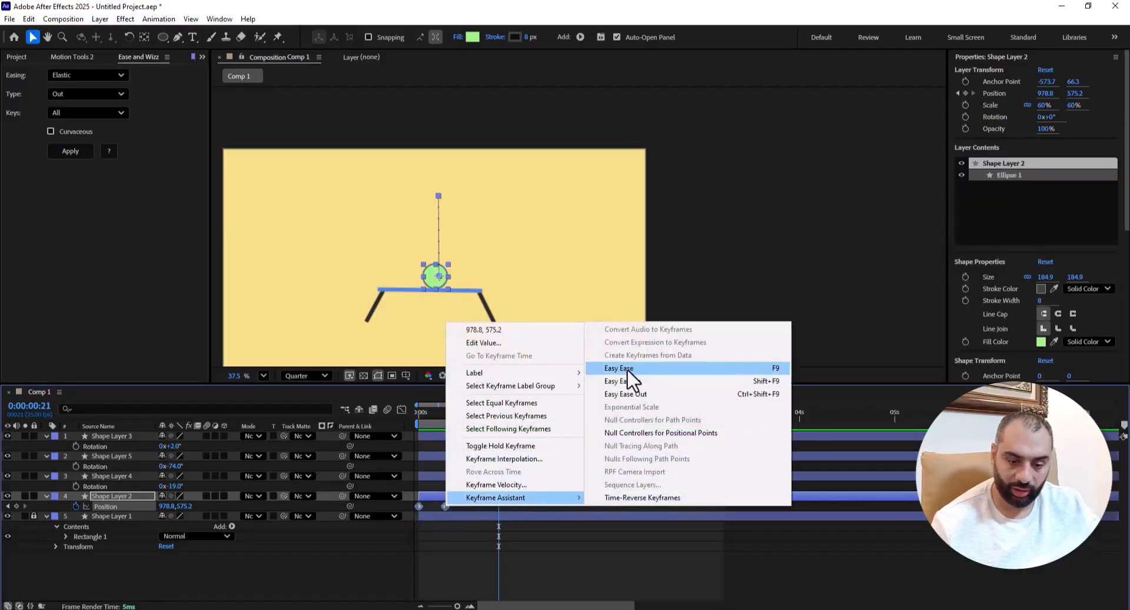
{"action": "left_click", "coordinate": [446, 556]}
{"action": "left_click", "coordinate": [446, 506]}
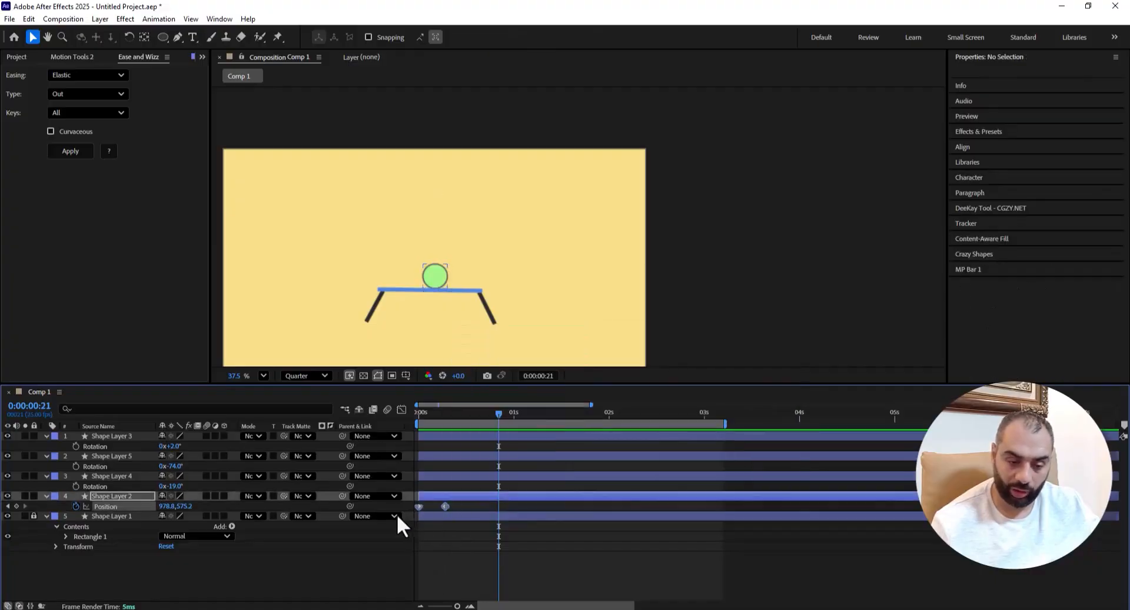
{"action": "right_click", "coordinate": [444, 506]}
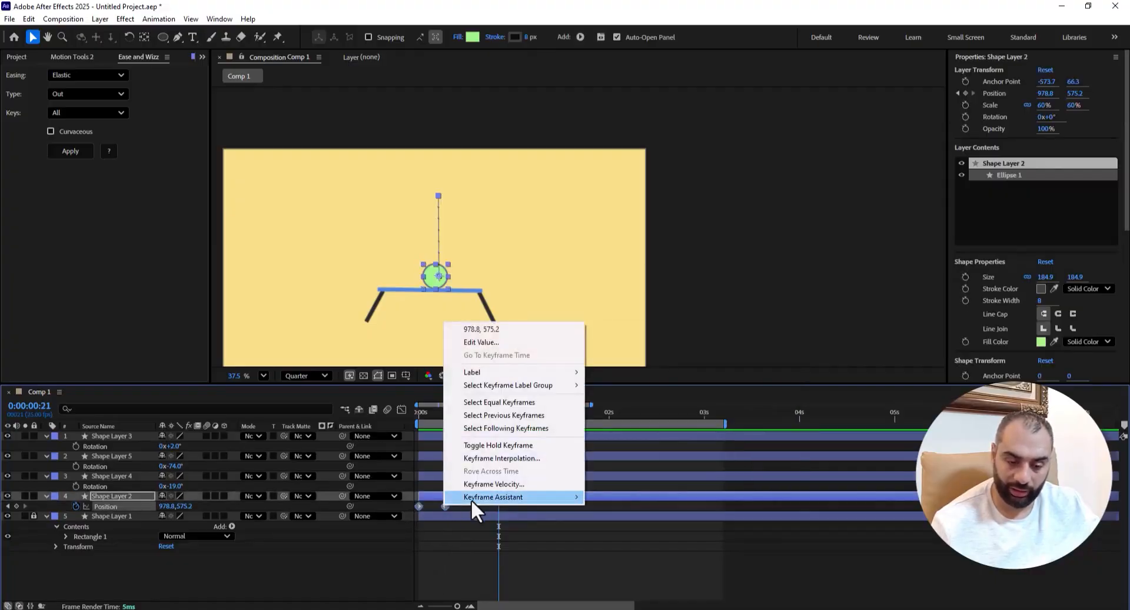
{"action": "mouse_move", "coordinate": [479, 497]}
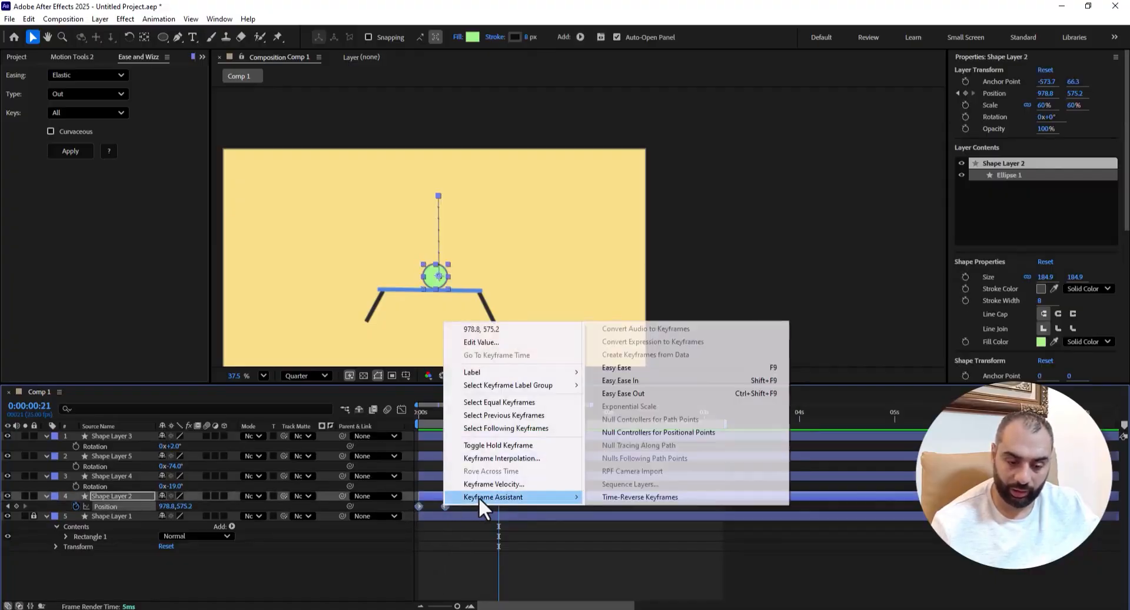
{"action": "left_click", "coordinate": [635, 369]}
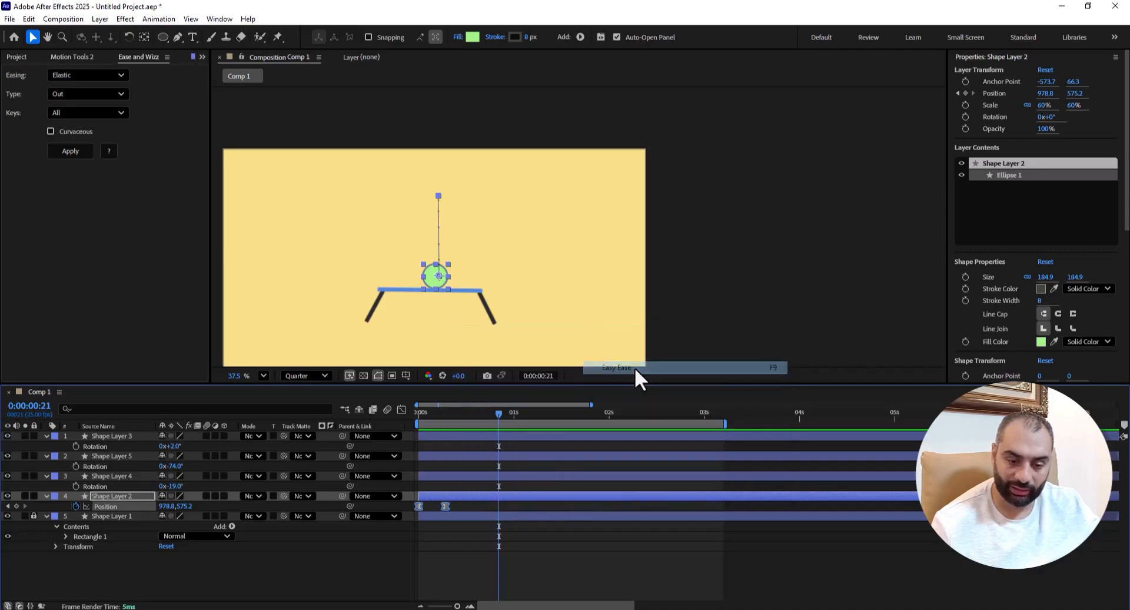
- Play the eased fall from the first frame to check its motion
{"action": "left_click", "coordinate": [443, 543]}
{"action": "left_click_drag", "start_coordinate": [438, 416], "coordinate": [397, 418]}
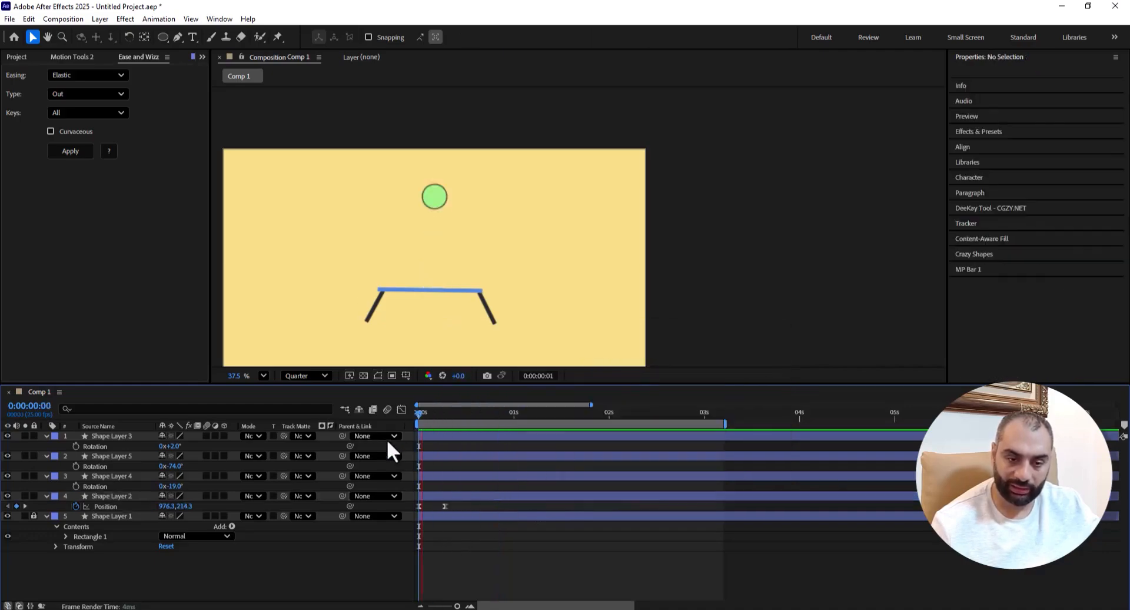
{"action": "key", "text": "space"}
{"action": "key", "text": "space"}
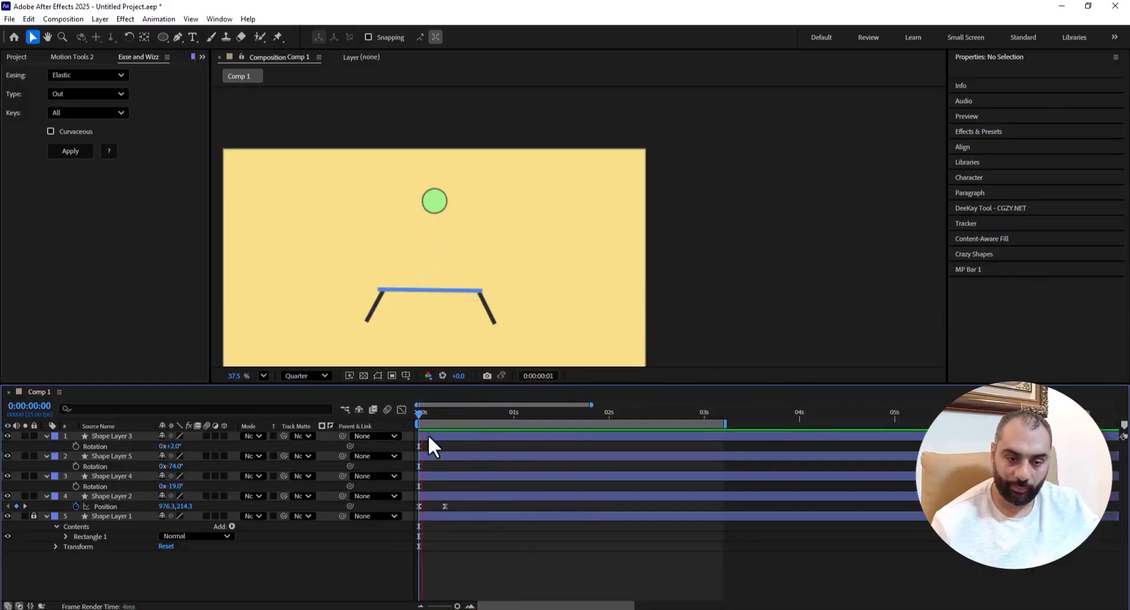
{"action": "key", "text": "space"}
- Move the circle's second Position keyframe later, to frame 10, and preview the slower fall
{"action": "left_click", "coordinate": [445, 505]}
{"action": "left_click_drag", "start_coordinate": [445, 505], "coordinate": [457, 504]}
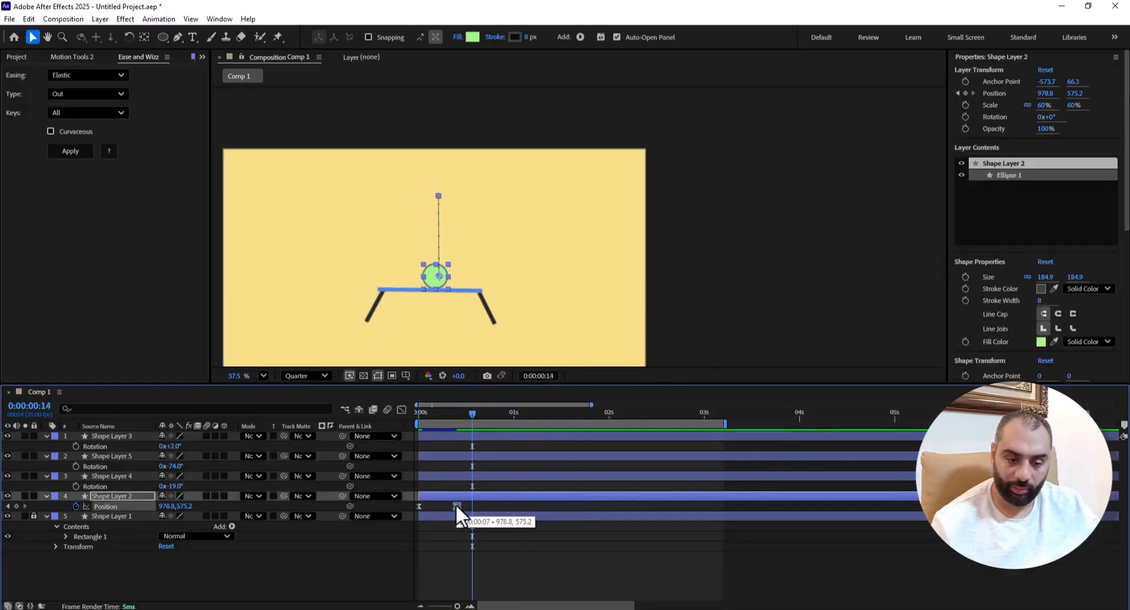
{"action": "left_click_drag", "start_coordinate": [445, 412], "coordinate": [380, 423]}
{"action": "key", "text": "space"}
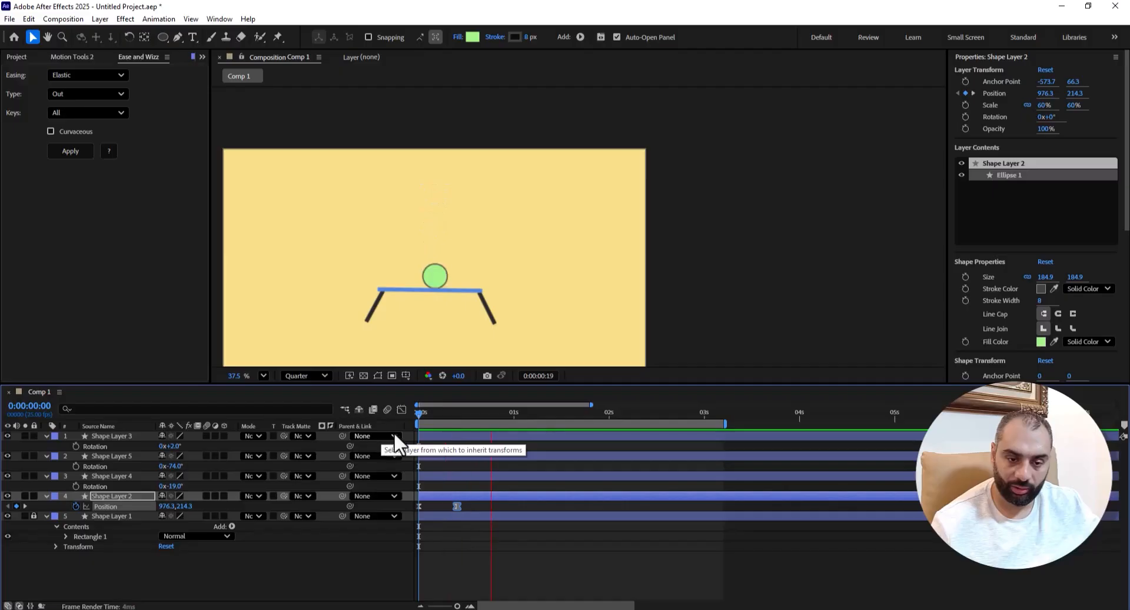
- Replay the circle's fall several times from the first frame to judge how it eases into the landing
{"action": "left_click_drag", "start_coordinate": [451, 412], "coordinate": [377, 415]}
{"action": "key", "text": "space"}
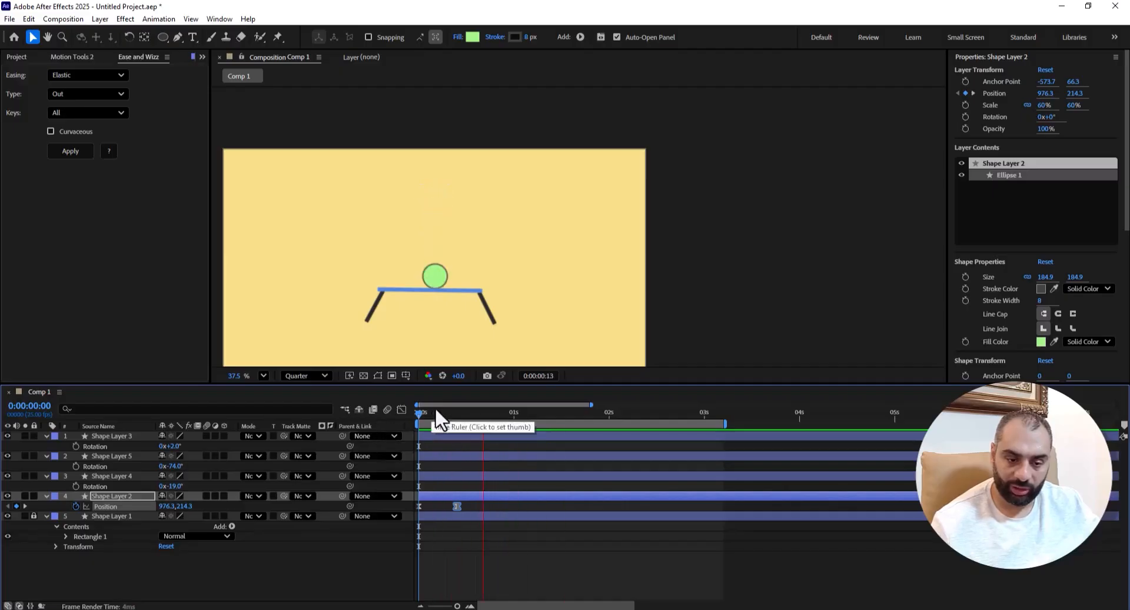
{"action": "left_click_drag", "start_coordinate": [491, 411], "coordinate": [371, 430]}
{"action": "key", "text": "space"}
{"action": "left_click", "coordinate": [415, 419]}
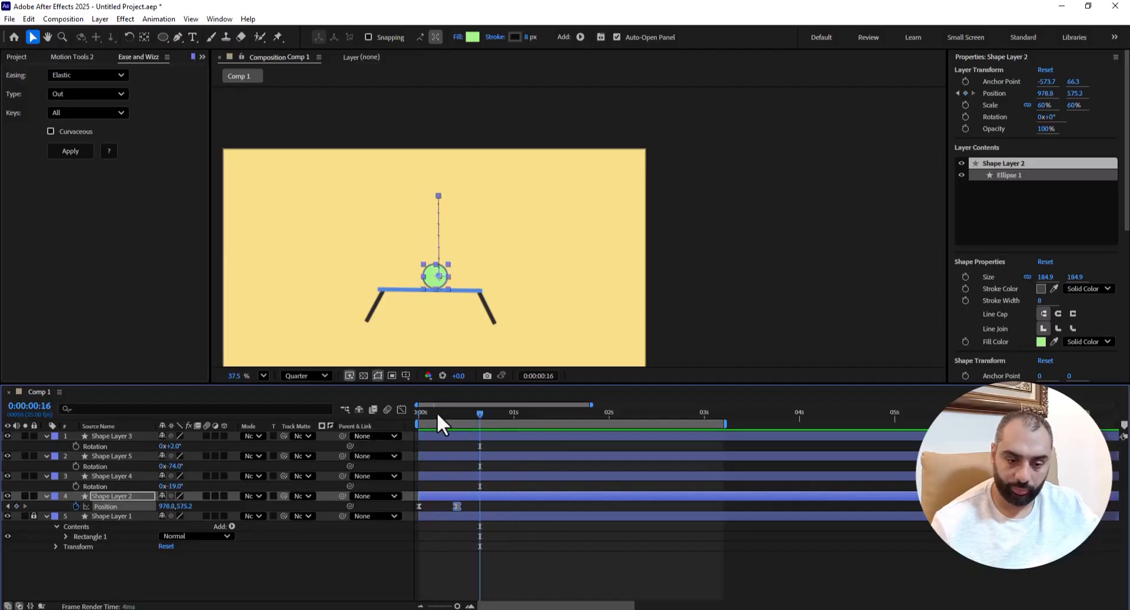
{"action": "key", "text": "space"}
{"action": "left_click_drag", "start_coordinate": [435, 412], "coordinate": [411, 415]}
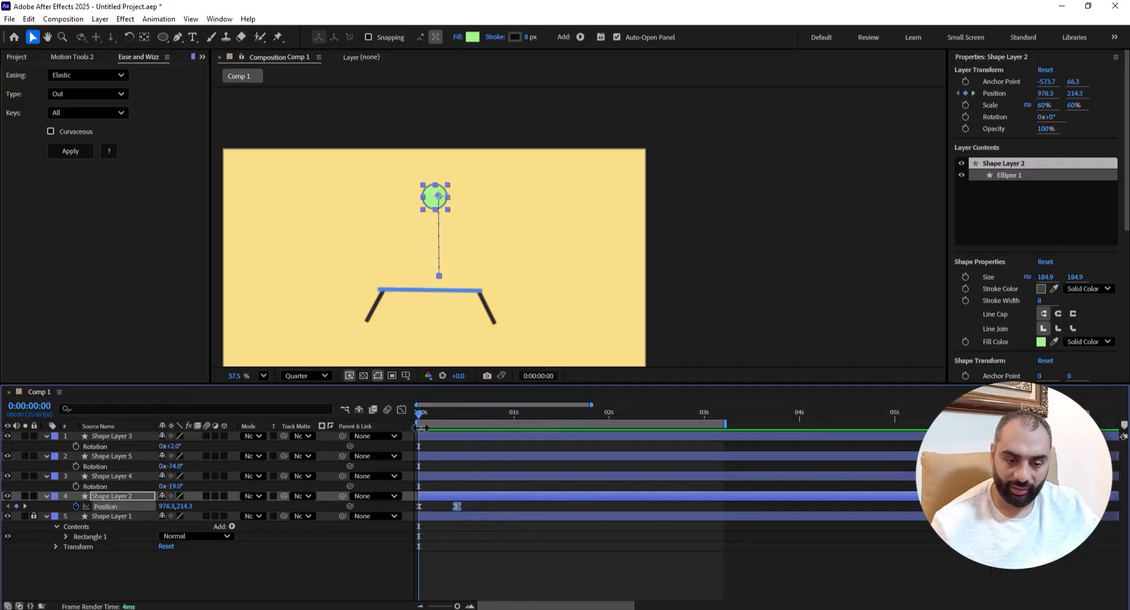
{"action": "key", "text": "space"}
- Show the speed graph for both of the circle's Position keyframes and fit the curve to the graph view
{"action": "scroll", "coordinate": [430, 276], "scroll_direction": "up", "scroll_amount": 3}
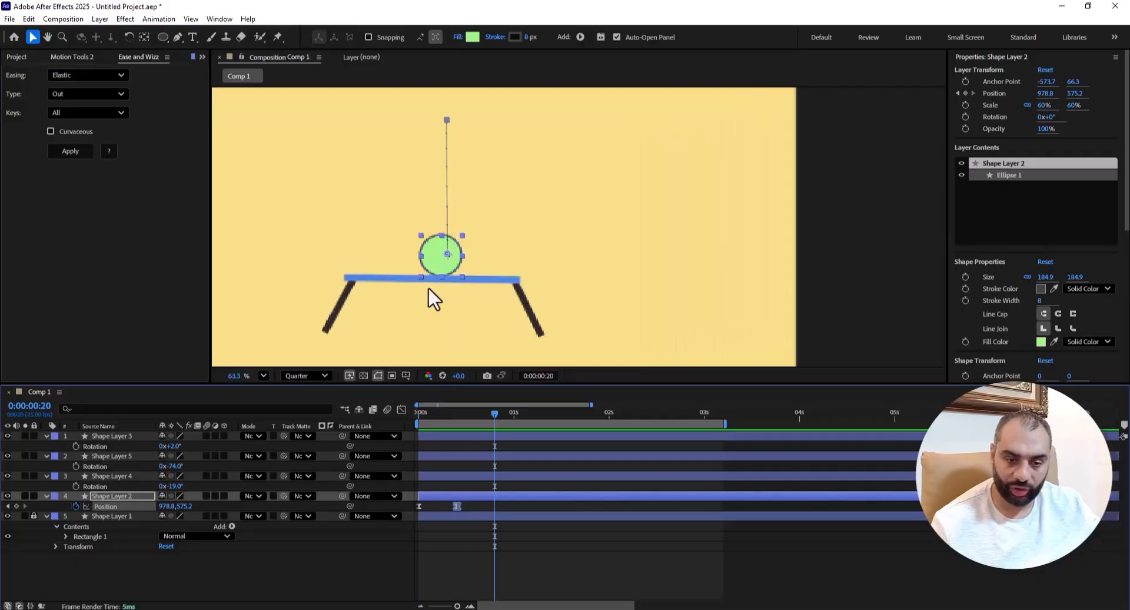
{"action": "left_click_drag", "start_coordinate": [470, 506], "coordinate": [411, 517]}
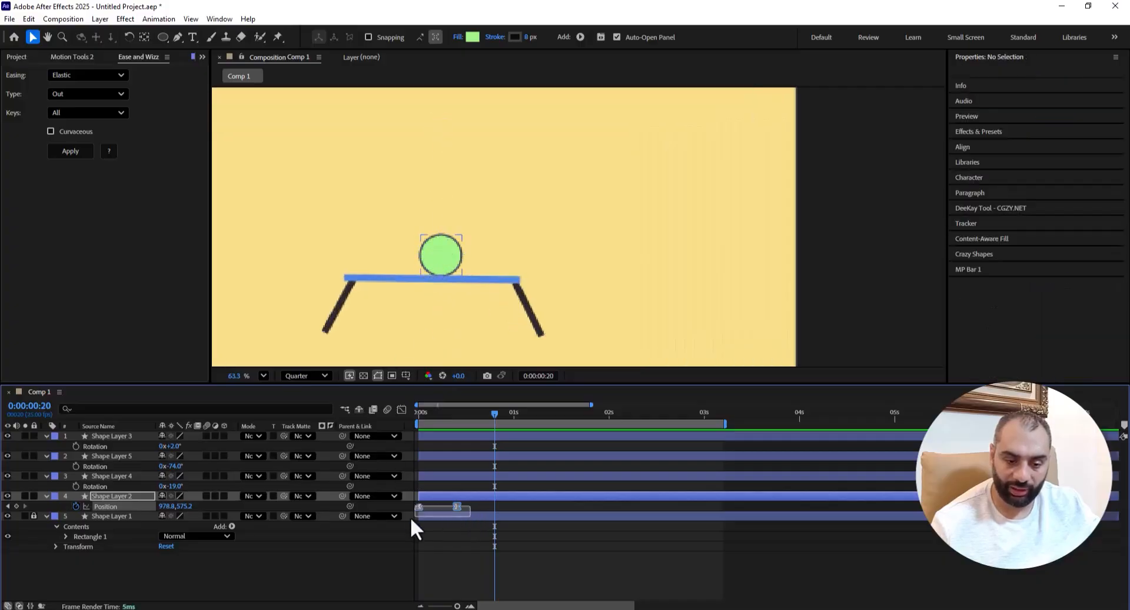
{"action": "left_click", "coordinate": [401, 409]}
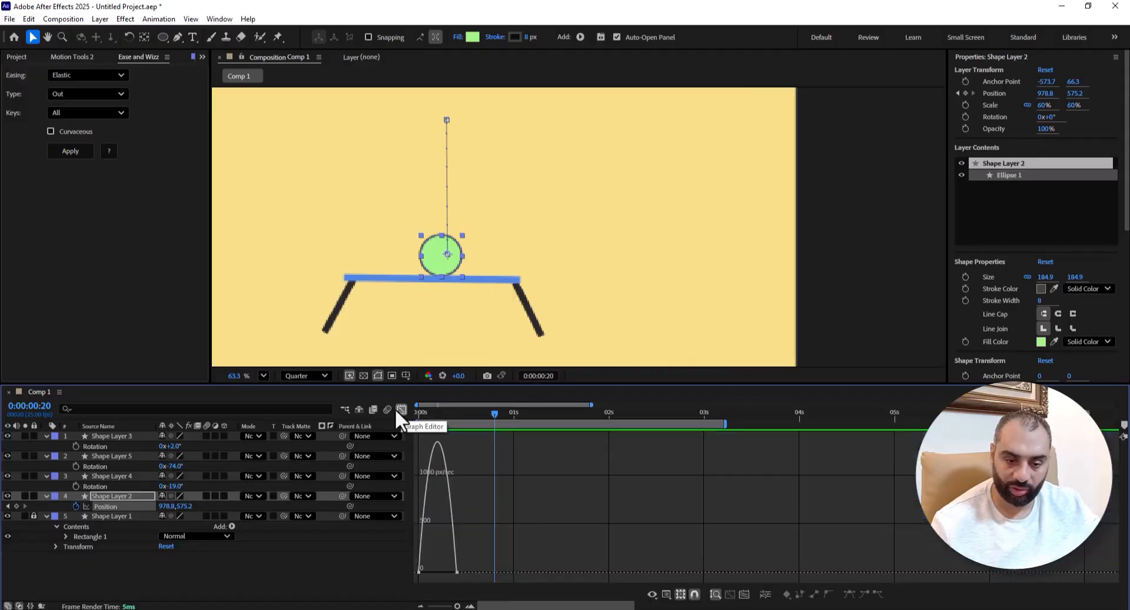
{"action": "left_click", "coordinate": [419, 571]}
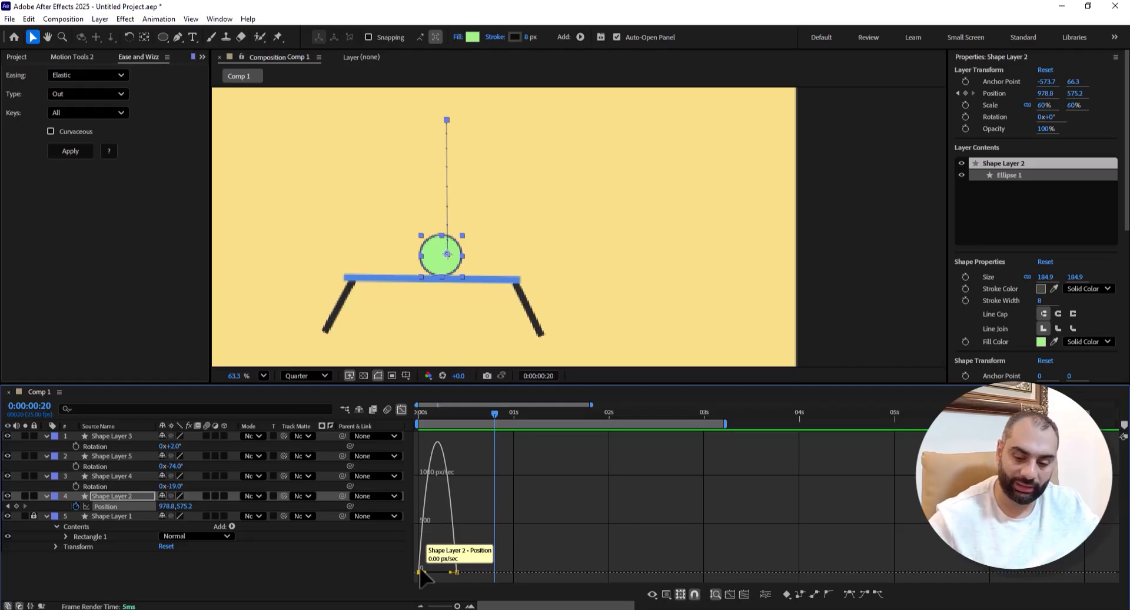
{"action": "left_click", "coordinate": [730, 594]}
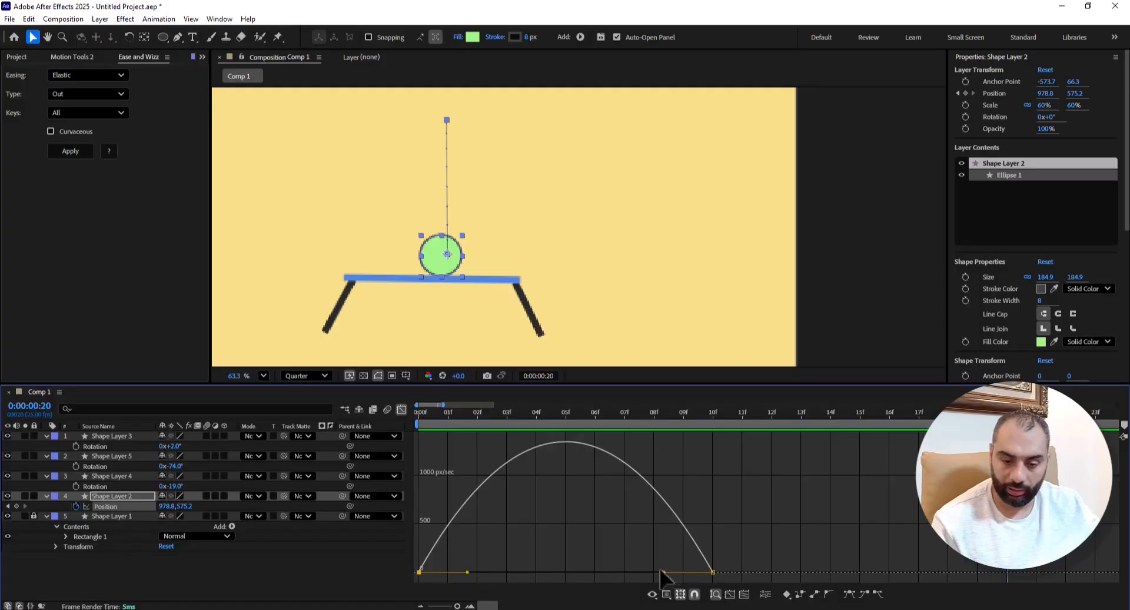
- Lengthen the end keyframe's speed handle and shorten the start keyframe's so the speed peaks around frame 3, and preview the fall
{"action": "left_click_drag", "start_coordinate": [664, 571], "coordinate": [631, 571]}
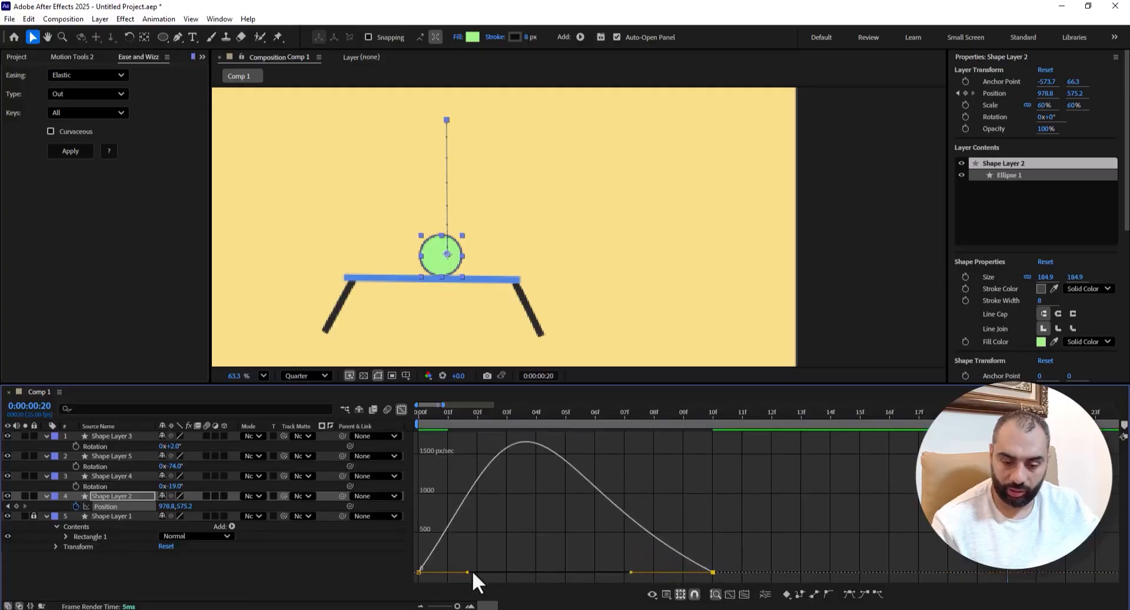
{"action": "left_click_drag", "start_coordinate": [468, 568], "coordinate": [460, 571]}
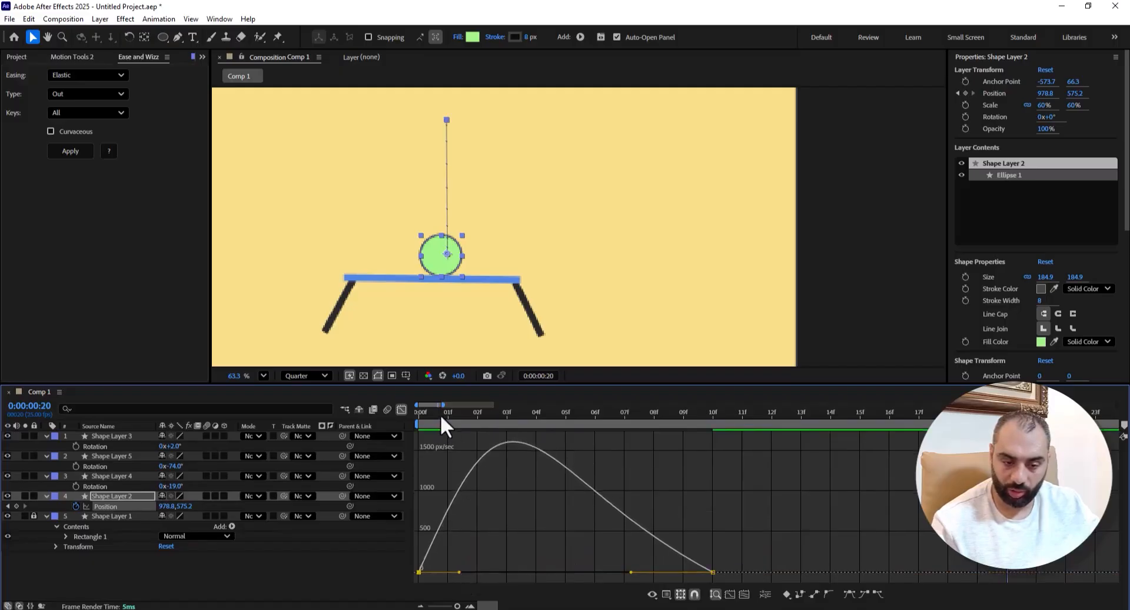
{"action": "left_click_drag", "start_coordinate": [440, 414], "coordinate": [394, 422]}
{"action": "key", "text": "space"}
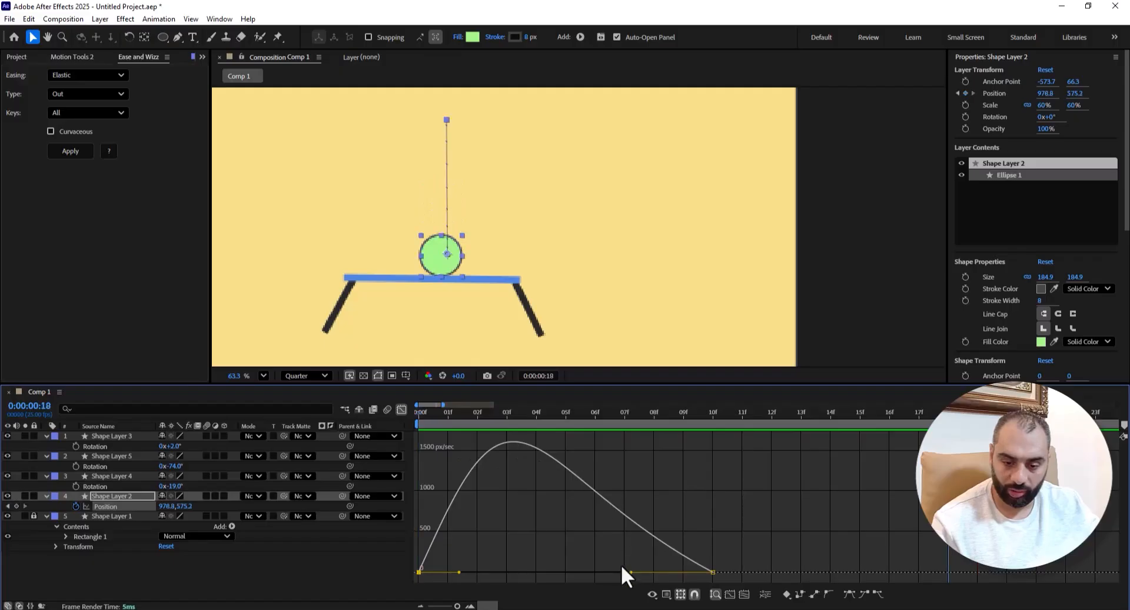
- Shorten the end keyframe's speed handle and lengthen the start keyframe's so the speed peaks around frame 8, and preview the fall
{"action": "left_click_drag", "start_coordinate": [628, 570], "coordinate": [698, 564]}
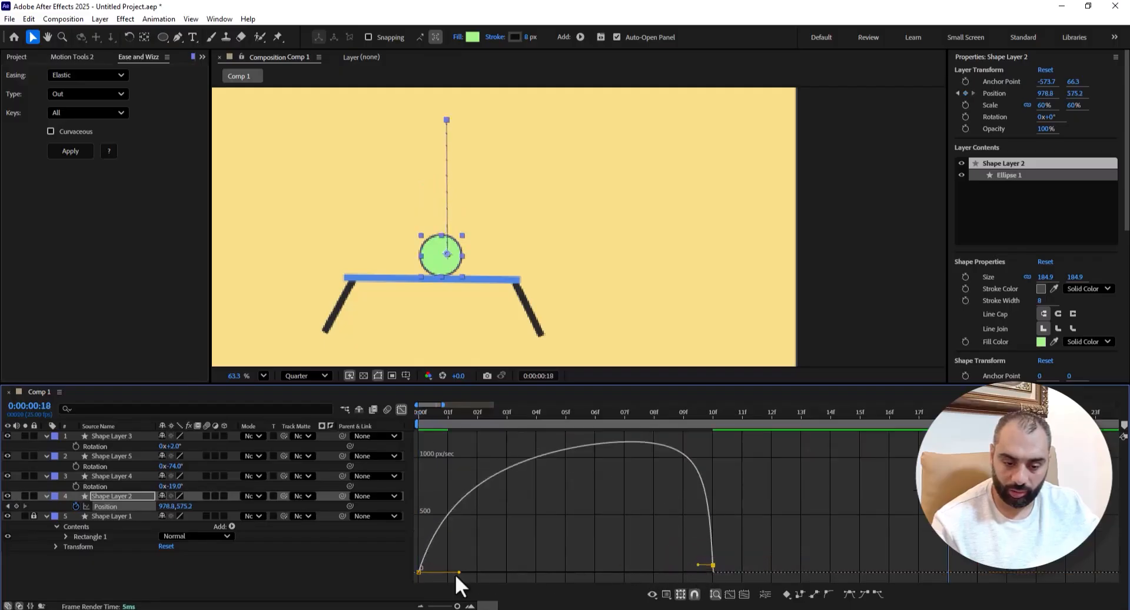
{"action": "left_click_drag", "start_coordinate": [468, 573], "coordinate": [481, 574]}
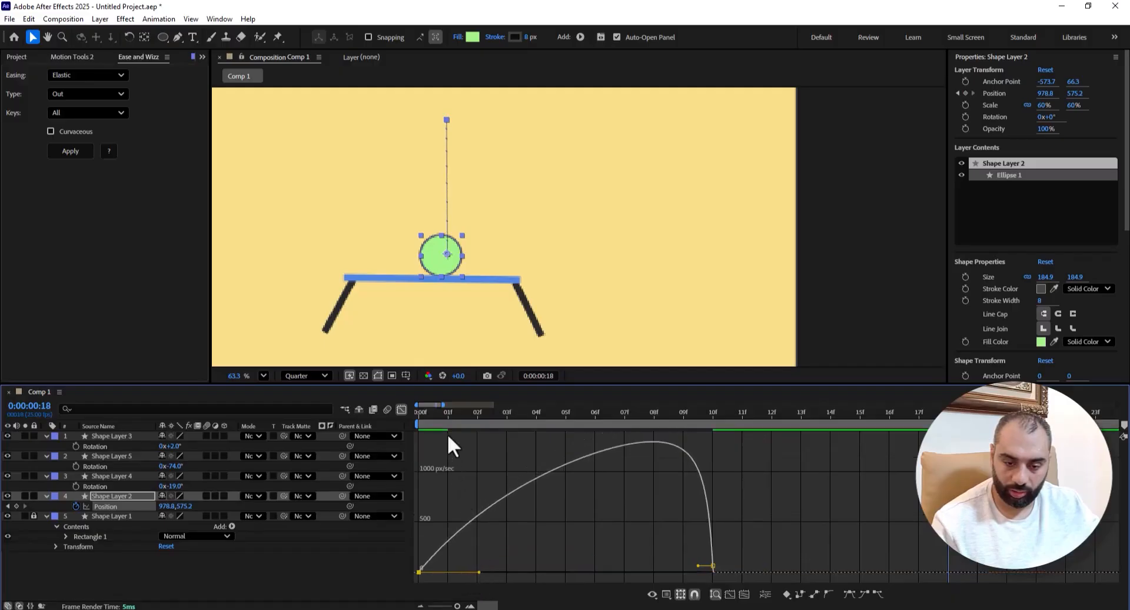
{"action": "key", "text": "Home"}
{"action": "key", "text": "space"}
{"action": "key", "text": "space"}
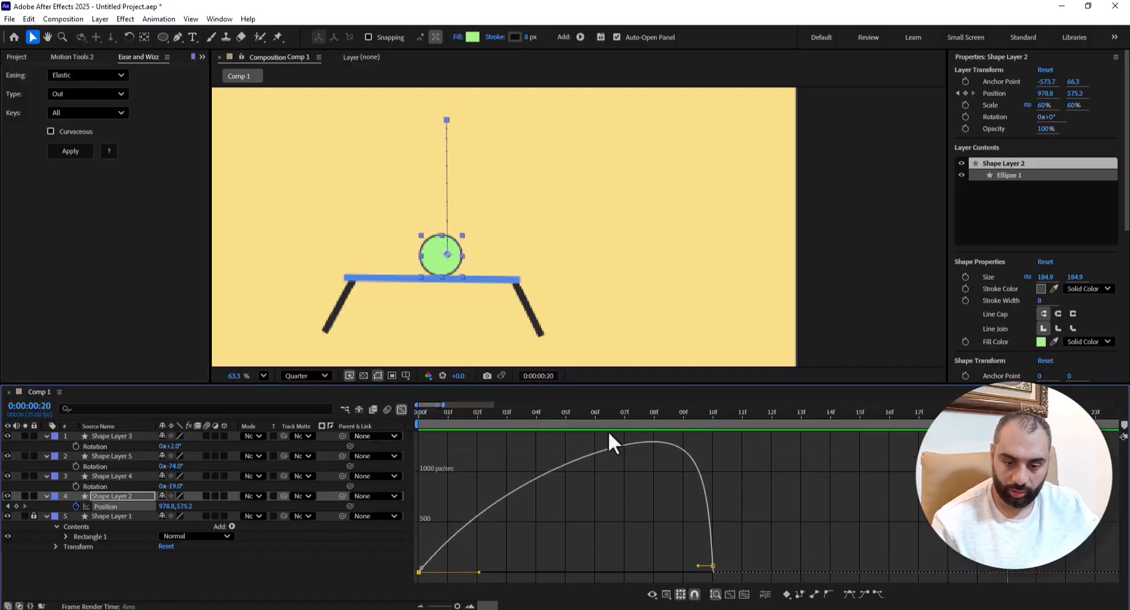
- Lengthen the start keyframe's speed handle to about frame 2.5 for a slower start, and replay the fall several times
{"action": "left_click_drag", "start_coordinate": [482, 570], "coordinate": [497, 572]}
{"action": "key", "text": "Home"}
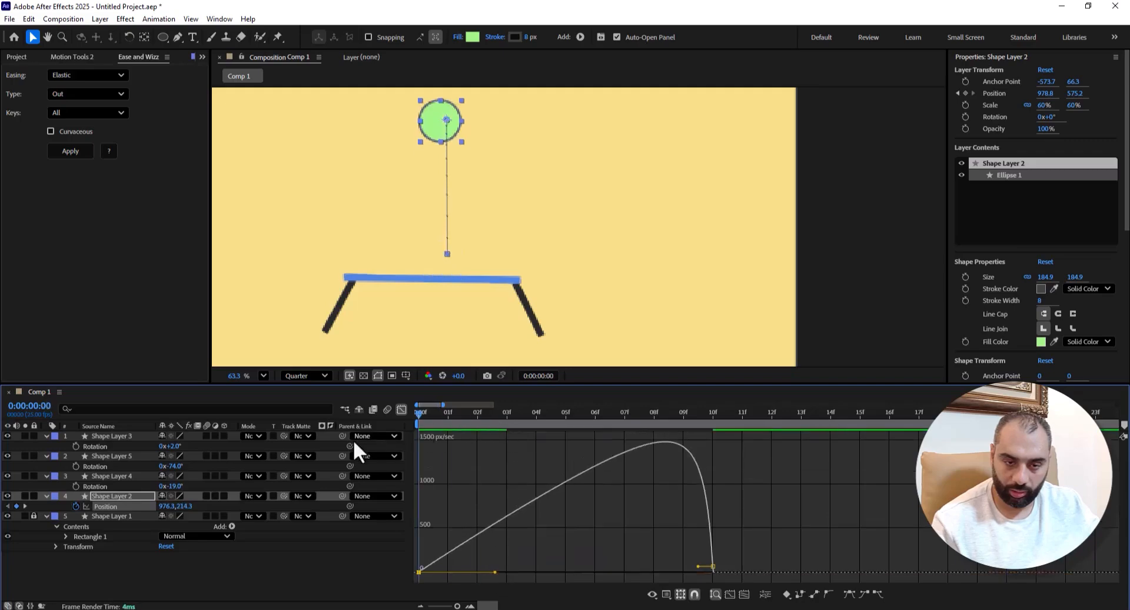
{"action": "key", "text": "space"}
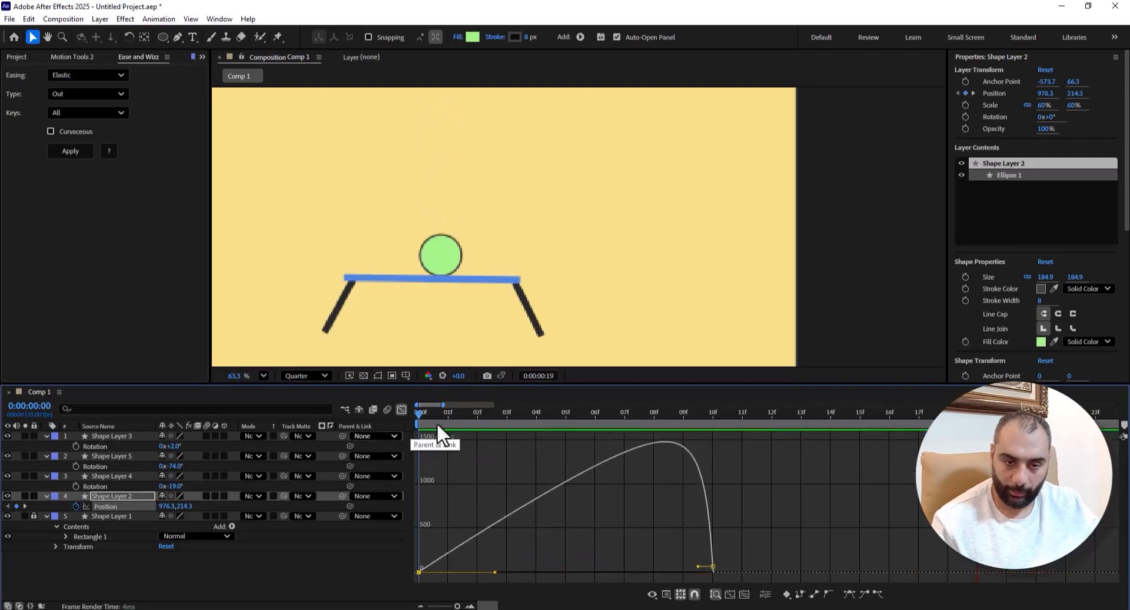
{"action": "key", "text": "space"}
{"action": "key", "text": "Home"}
{"action": "key", "text": "space"}
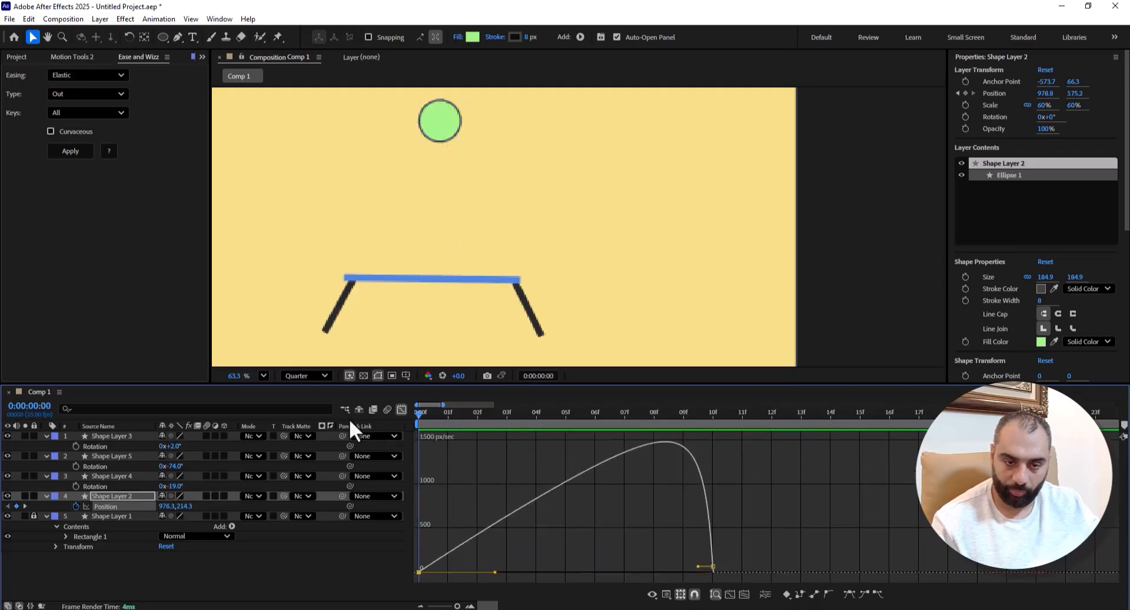
{"action": "key", "text": "space"}
{"action": "key", "text": "Home"}
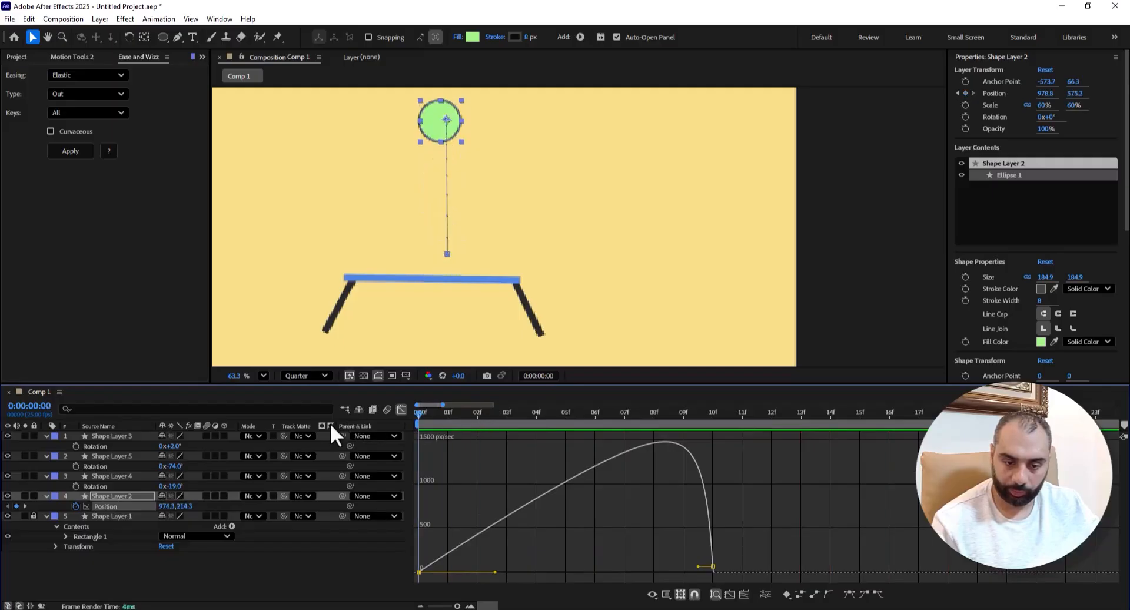
{"action": "key", "text": "space"}
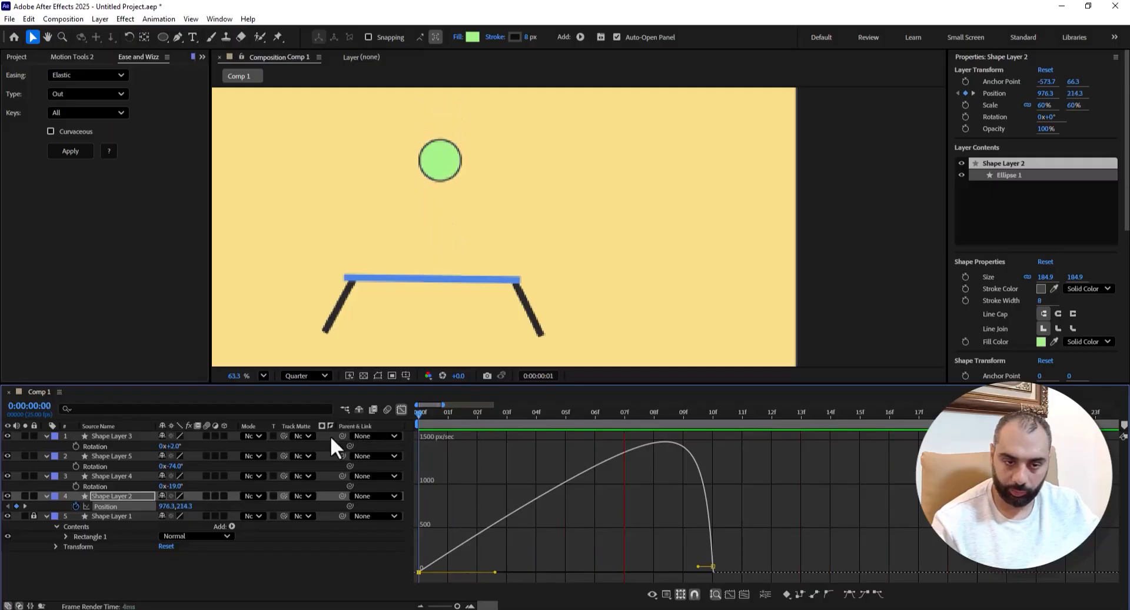
{"action": "key", "text": "space"}
- Extend the end keyframe's speed handle back to about frame 9 and the start keyframe's to about frame 3, and preview the fall
{"action": "left_click_drag", "start_coordinate": [697, 562], "coordinate": [686, 571]}
{"action": "left_click_drag", "start_coordinate": [493, 571], "coordinate": [506, 571]}
{"action": "left_click_drag", "start_coordinate": [470, 415], "coordinate": [351, 433]}
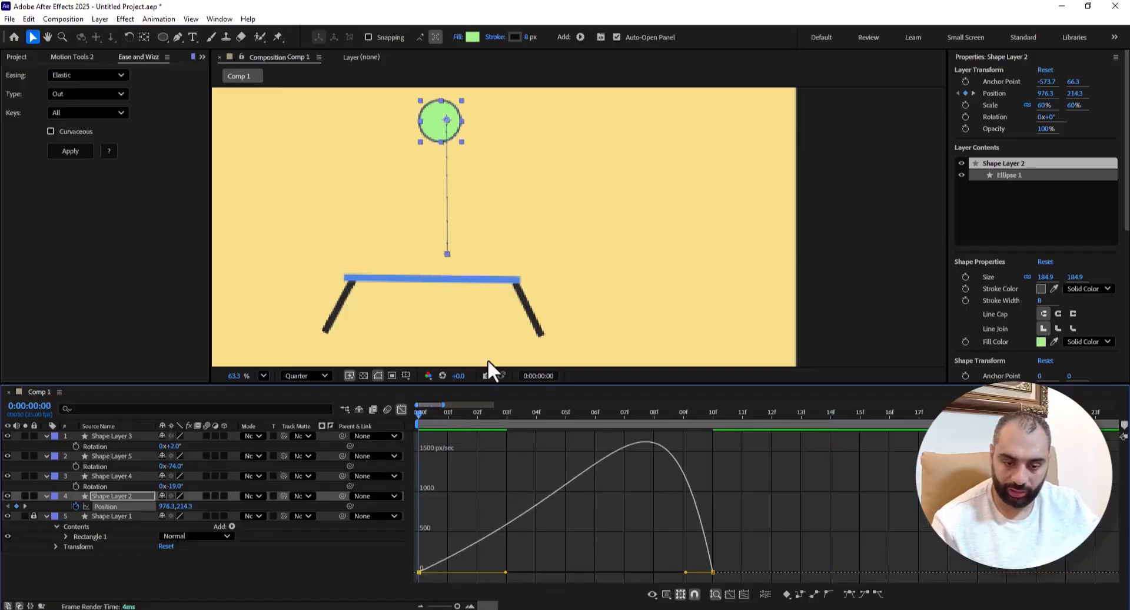
{"action": "key", "text": "space"}
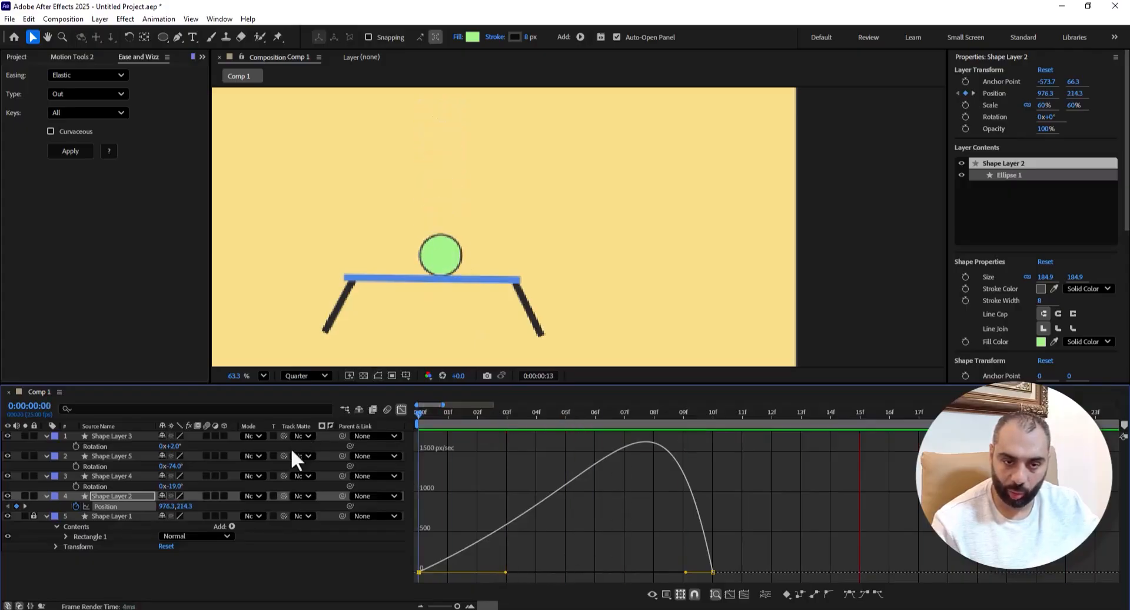
{"action": "key", "text": "space"}
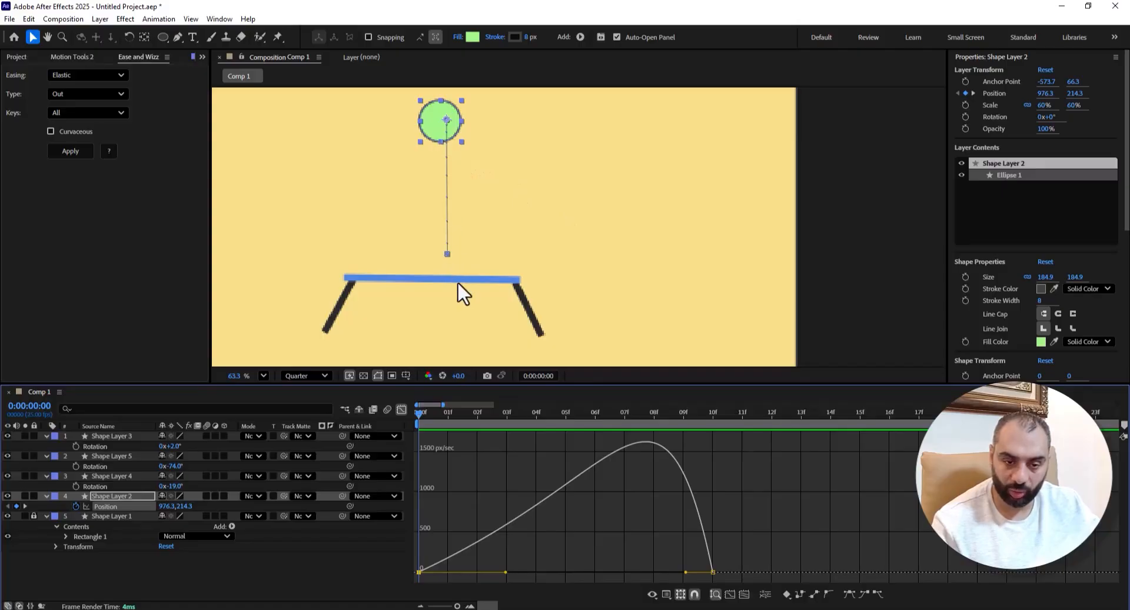
{"action": "key", "text": "space"}
{"action": "key", "text": "space"}
- Return from the speed graph to the keyframe view, move the second Position keyframe to frame 7, and preview the faster fall
{"action": "left_click", "coordinate": [402, 409]}
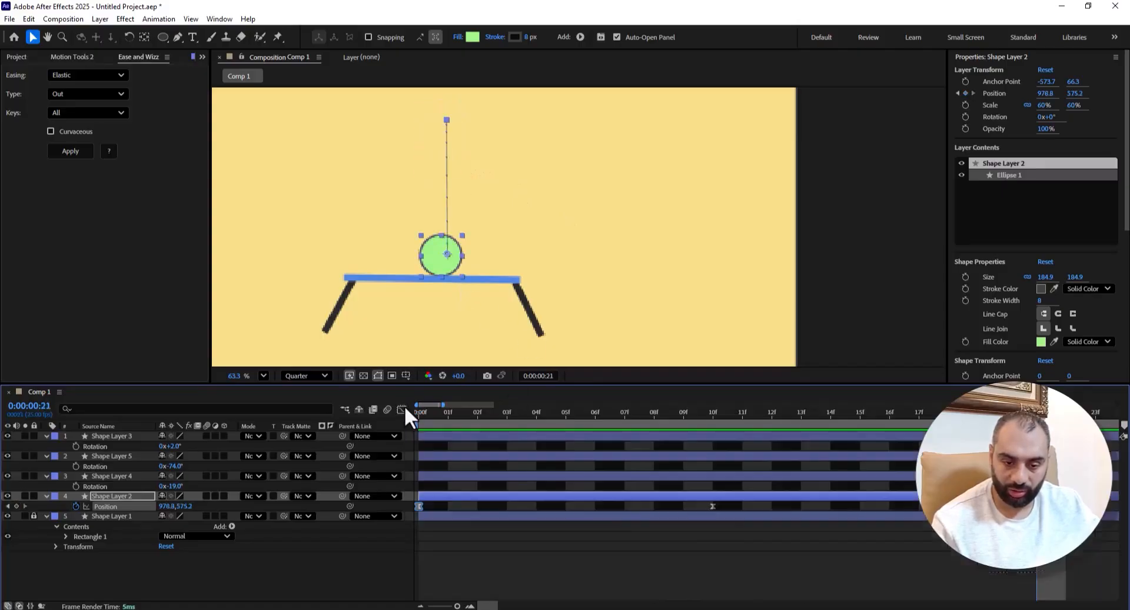
{"action": "left_click", "coordinate": [713, 505]}
{"action": "left_click_drag", "start_coordinate": [714, 505], "coordinate": [624, 505]}
{"action": "key", "text": "space"}
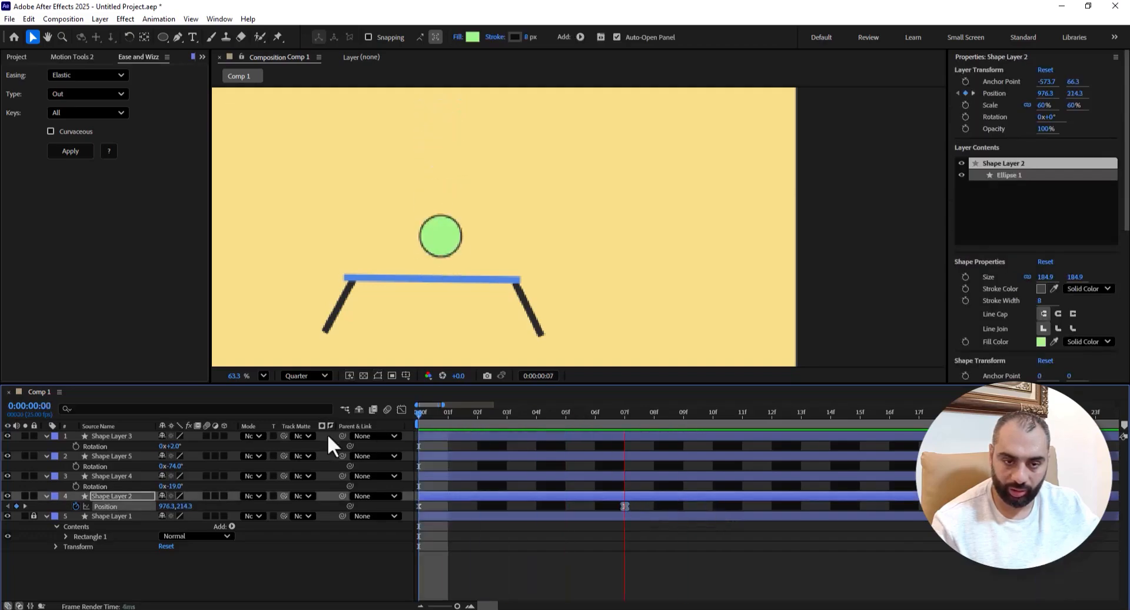
{"action": "key", "text": "space"}
{"action": "scroll", "coordinate": [457, 604], "scroll_direction": "down", "scroll_amount": 5}
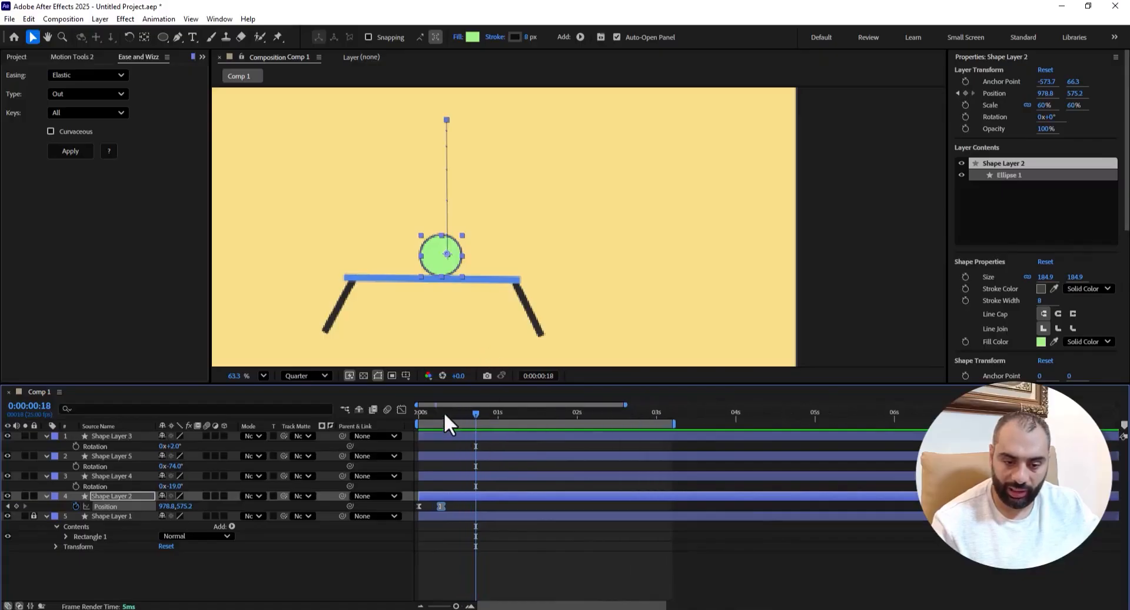
- At frame 13, raise the green circle to about Y 316 for a rebound Position keyframe, and preview the bounce
{"action": "mouse_move", "coordinate": [444, 413]}
{"action": "left_mouse_down"}
{"action": "mouse_move", "coordinate": [401, 412]}
{"action": "mouse_move", "coordinate": [458, 415]}
{"action": "left_mouse_up"}
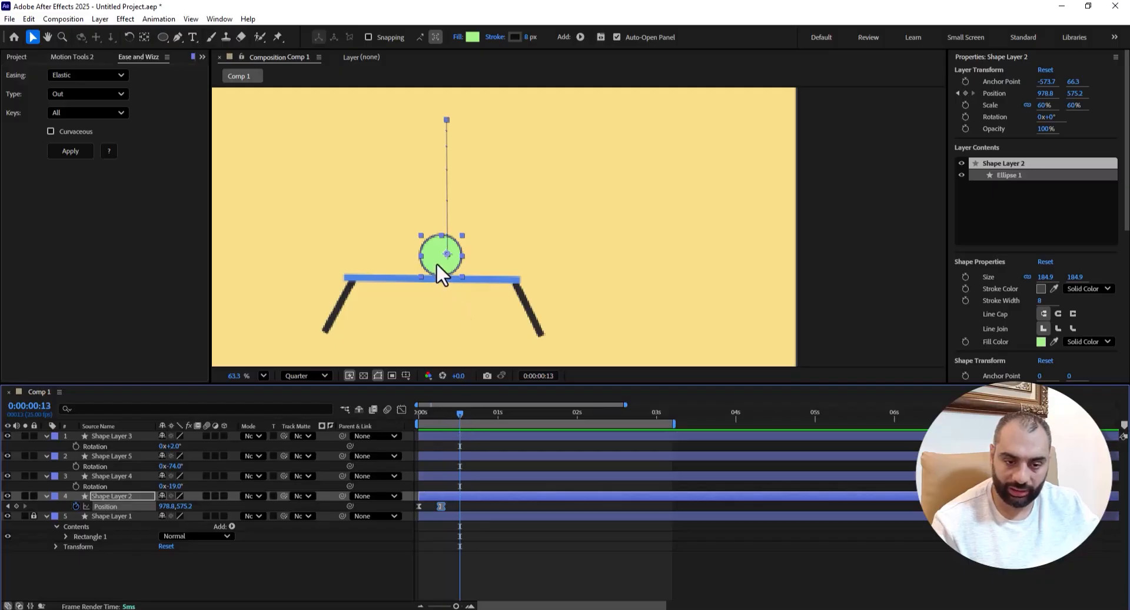
{"action": "left_click_drag", "start_coordinate": [437, 263], "coordinate": [437, 166]}
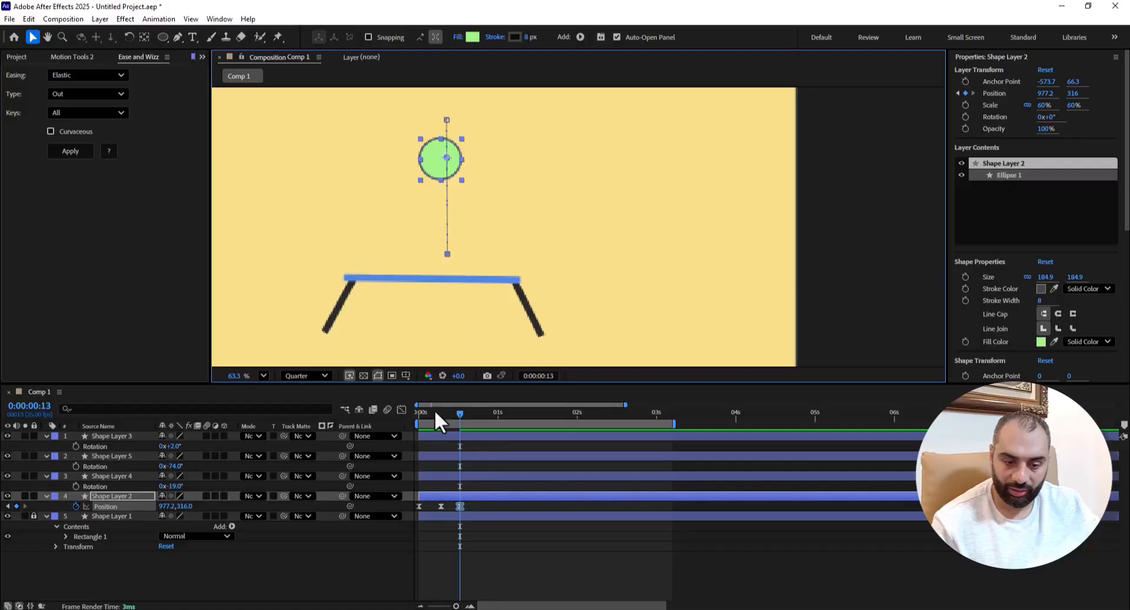
{"action": "left_click_drag", "start_coordinate": [435, 411], "coordinate": [404, 415]}
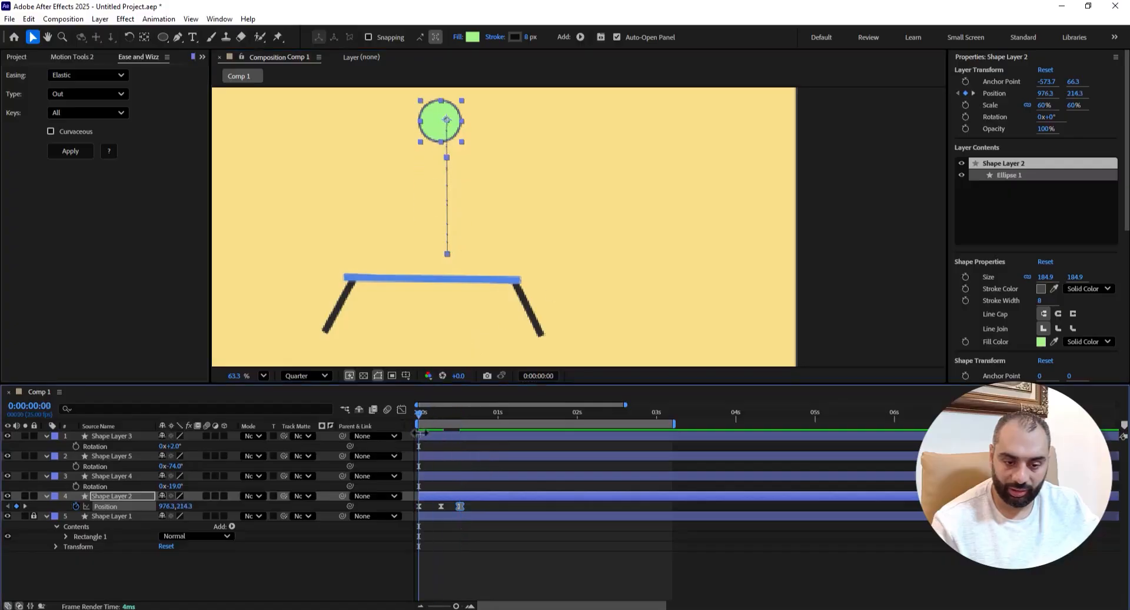
{"action": "key", "text": "space"}
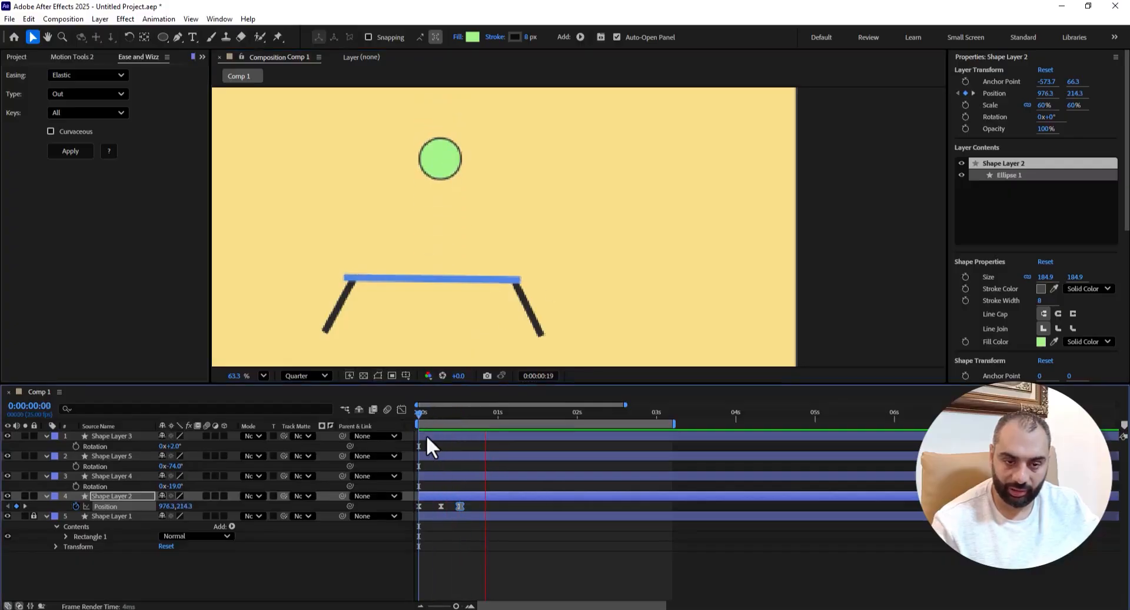
{"action": "key", "text": "space"}
{"action": "left_click_drag", "start_coordinate": [443, 419], "coordinate": [409, 417]}
{"action": "key", "text": "space"}
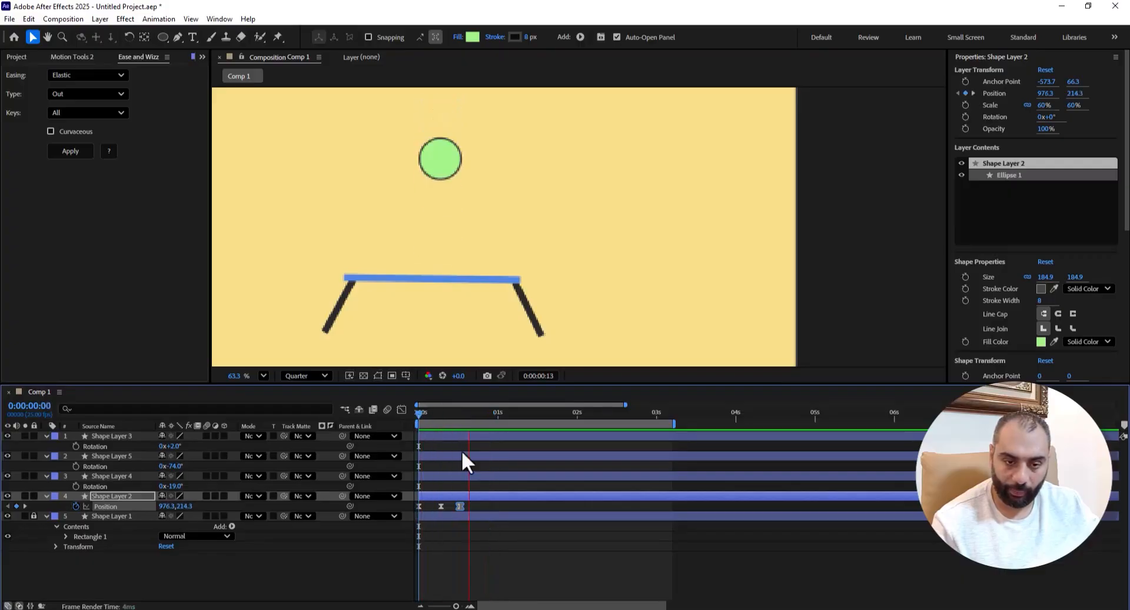
- Delay the circle's third Position keyframe to frame 17 for a slower rebound, and replay the animation
{"action": "key", "text": "space"}
{"action": "mouse_move", "coordinate": [459, 506]}
{"action": "left_mouse_down"}
{"action": "mouse_move", "coordinate": [476, 507]}
{"action": "mouse_move", "coordinate": [472, 495]}
{"action": "left_mouse_up"}
{"action": "key", "text": "space"}
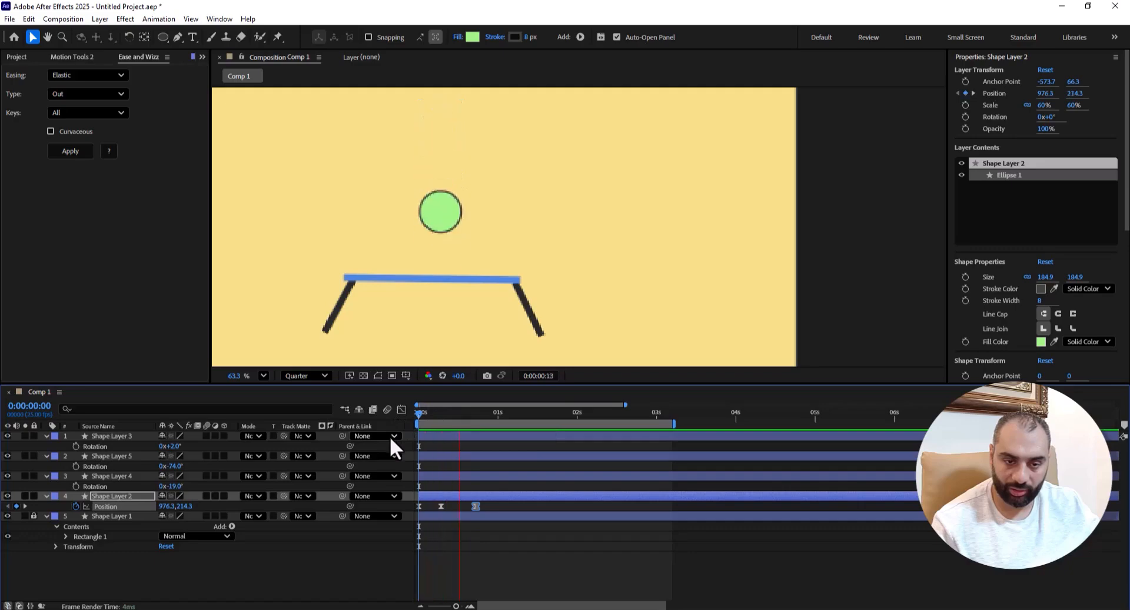
{"action": "key", "text": "space"}
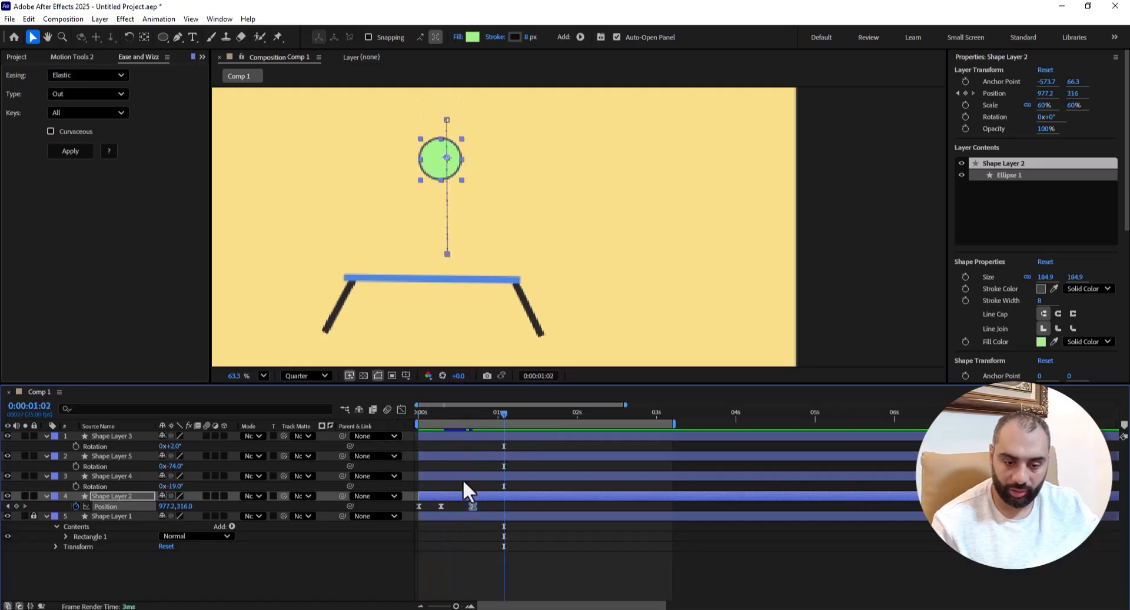
{"action": "mouse_move", "coordinate": [443, 415]}
{"action": "left_mouse_down"}
{"action": "mouse_move", "coordinate": [418, 425]}
{"action": "mouse_move", "coordinate": [440, 415]}
{"action": "left_mouse_up"}
{"action": "key", "text": "space"}
{"action": "key", "text": "space"}
{"action": "key", "text": "space"}
{"action": "key", "text": "space"}
- In the speed graph, extend the third keyframe's speed handle back to about frame 12.5 so the rebound slows near its peak, and preview it
{"action": "left_click_drag", "start_coordinate": [487, 504], "coordinate": [434, 511]}
{"action": "left_click", "coordinate": [403, 409]}
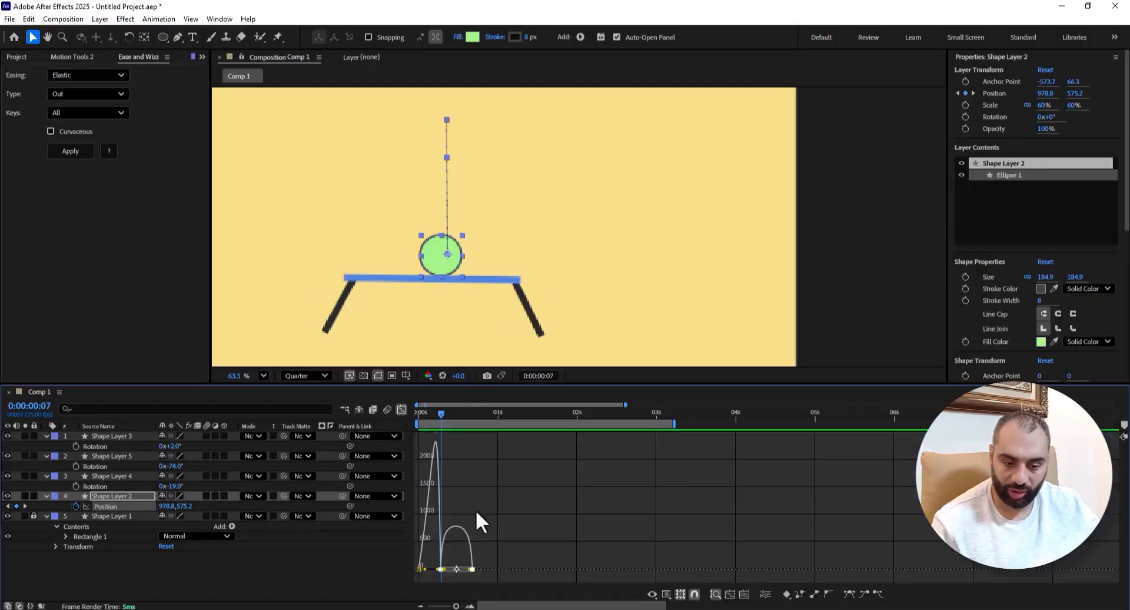
{"action": "left_click_drag", "start_coordinate": [449, 606], "coordinate": [456, 606]}
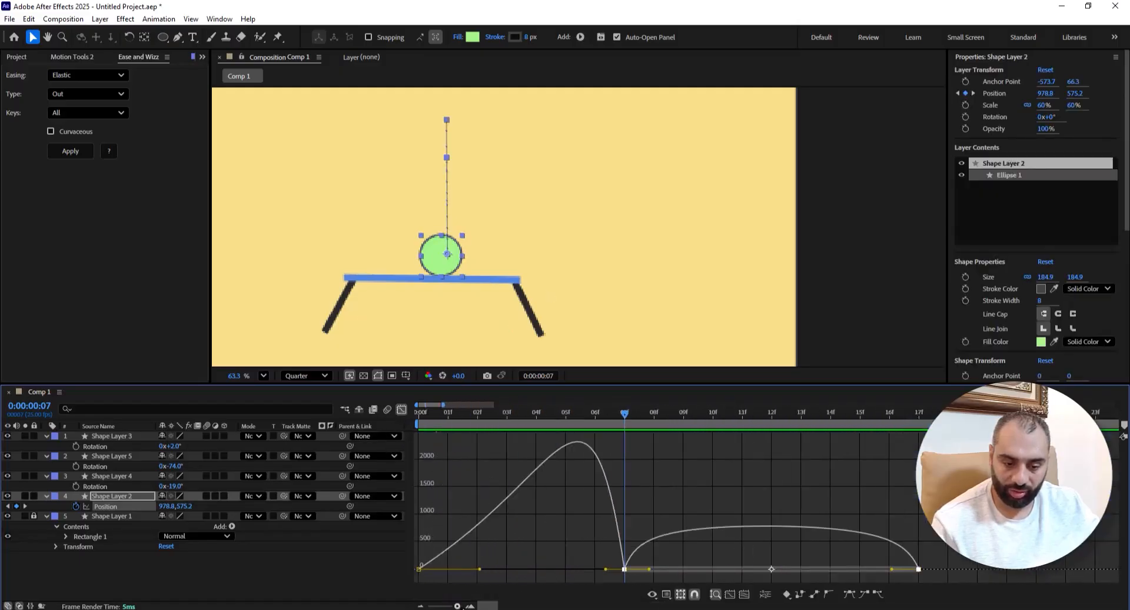
{"action": "left_click", "coordinate": [648, 568]}
{"action": "left_click_drag", "start_coordinate": [892, 567], "coordinate": [862, 570]}
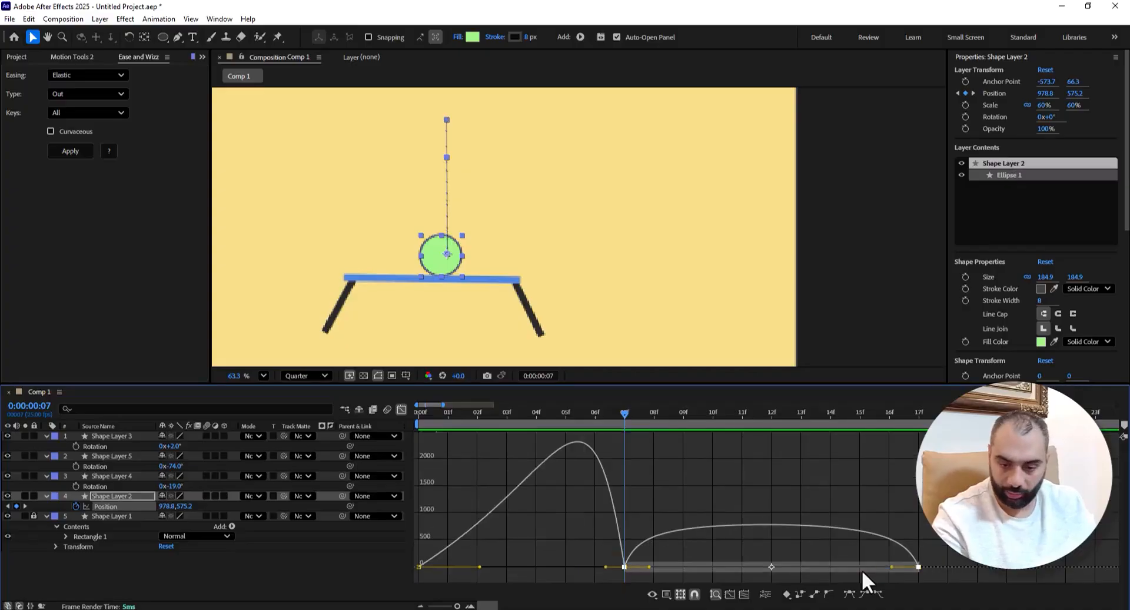
{"action": "left_click", "coordinate": [804, 539]}
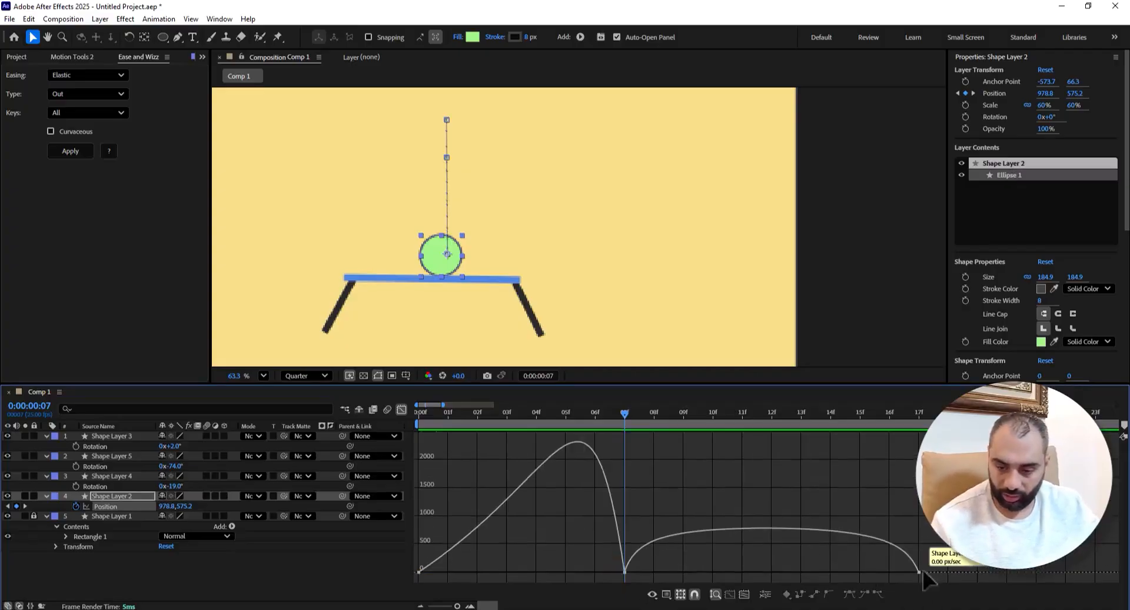
{"action": "left_click_drag", "start_coordinate": [919, 572], "coordinate": [782, 573]}
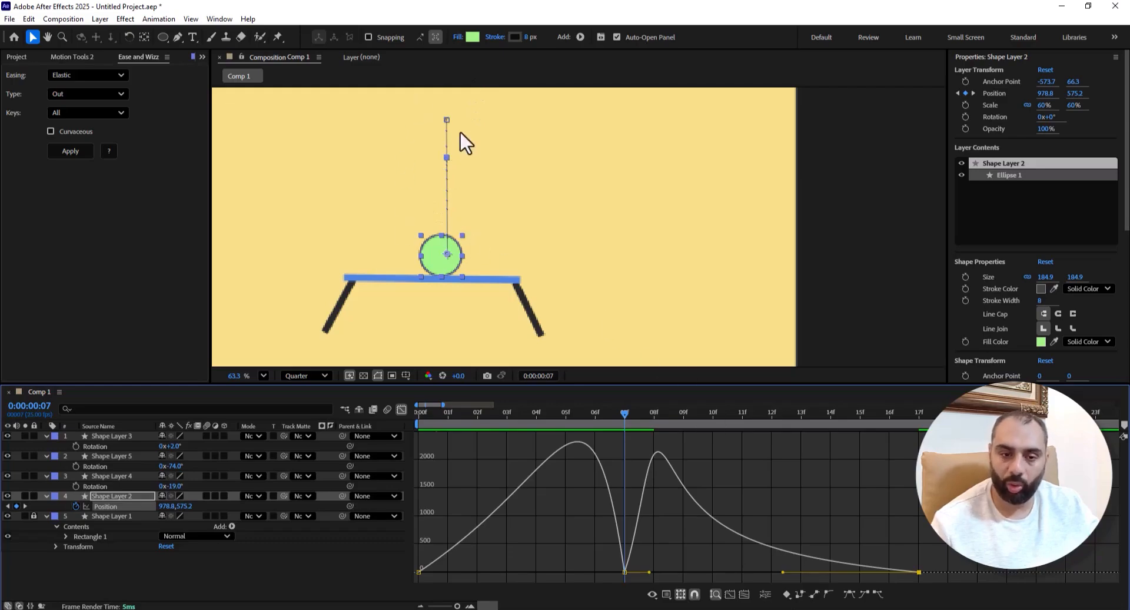
{"action": "left_click_drag", "start_coordinate": [588, 407], "coordinate": [565, 418]}
{"action": "key", "text": "space"}
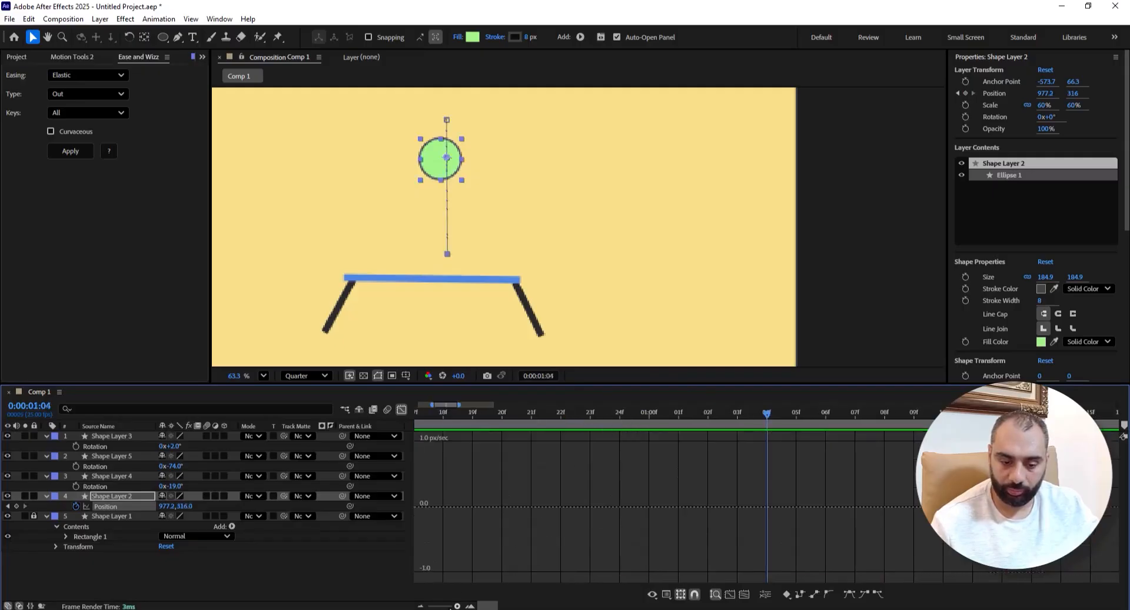
- Replay the fall and rebound, and examine how the motion relates to the speed graph on both sides of frame 7
{"action": "mouse_move", "coordinate": [458, 606]}
{"action": "left_mouse_down"}
{"action": "mouse_move", "coordinate": [439, 607]}
{"action": "mouse_move", "coordinate": [461, 608]}
{"action": "left_mouse_up"}
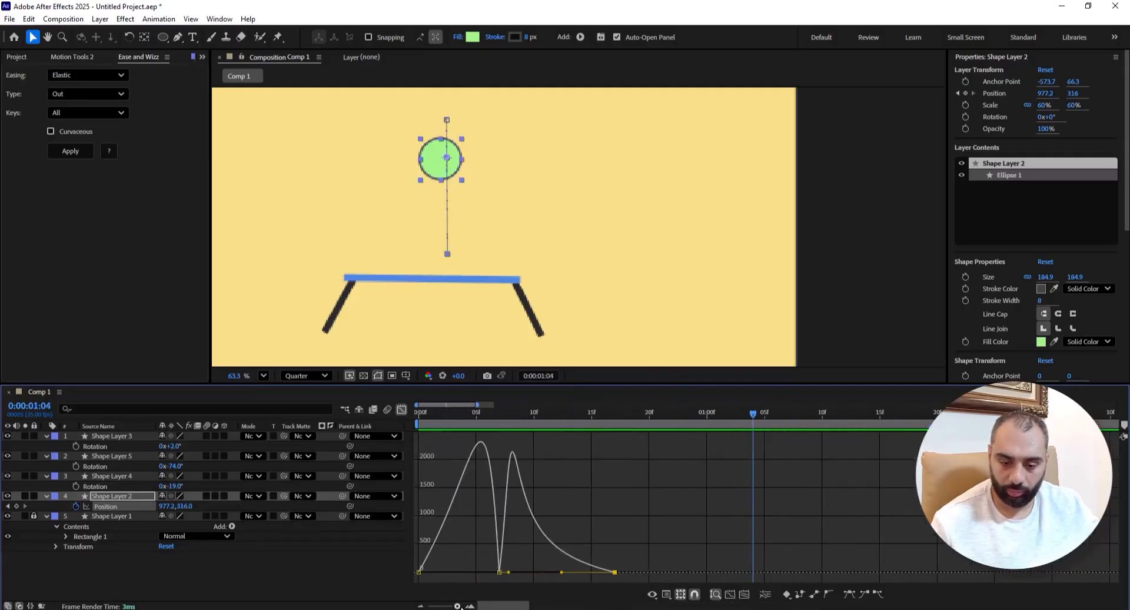
{"action": "left_click", "coordinate": [730, 595]}
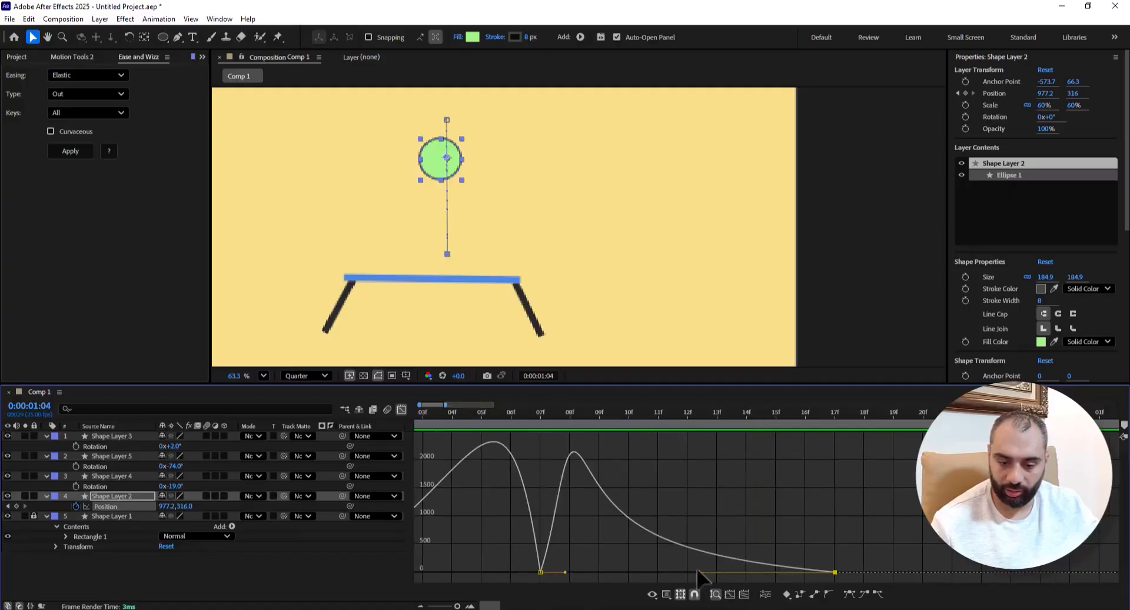
{"action": "left_click", "coordinate": [499, 413]}
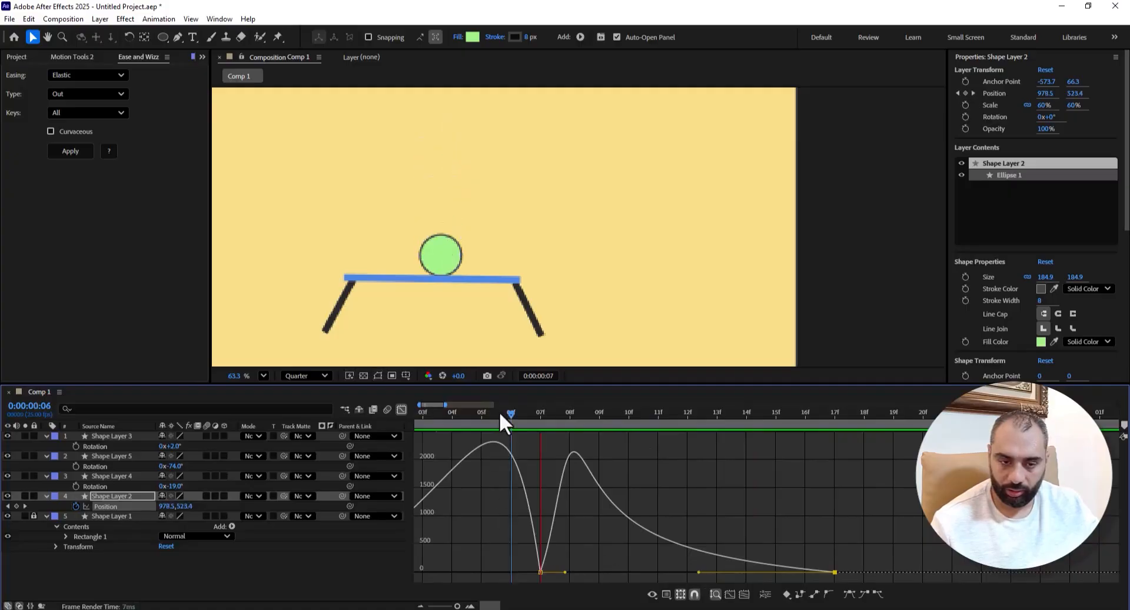
{"action": "key", "text": "Home"}
{"action": "key", "text": "space"}
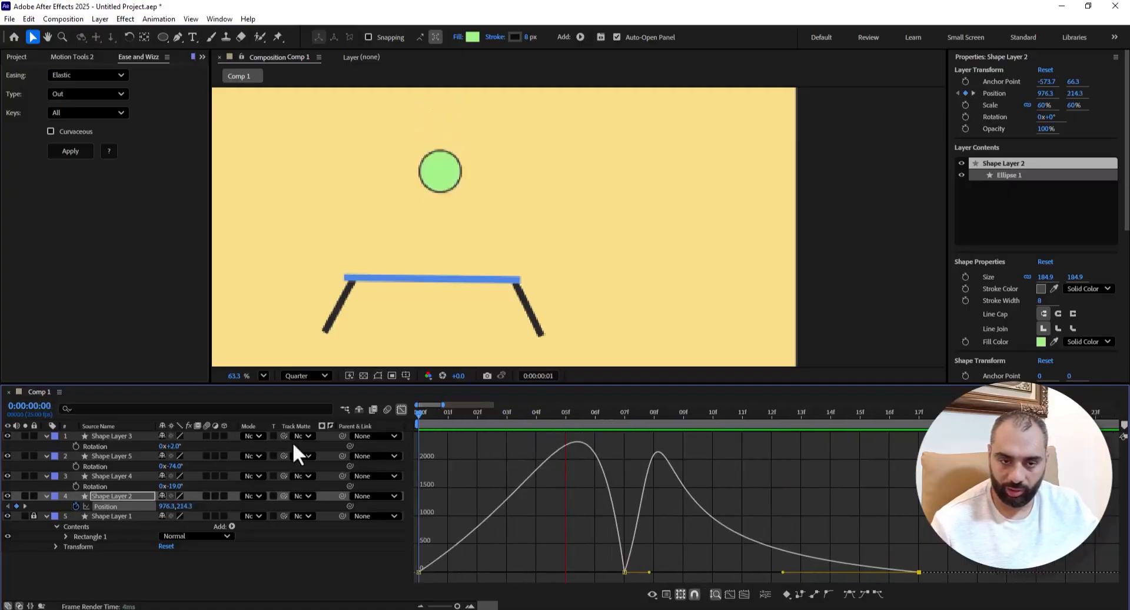
{"action": "key", "text": "space"}
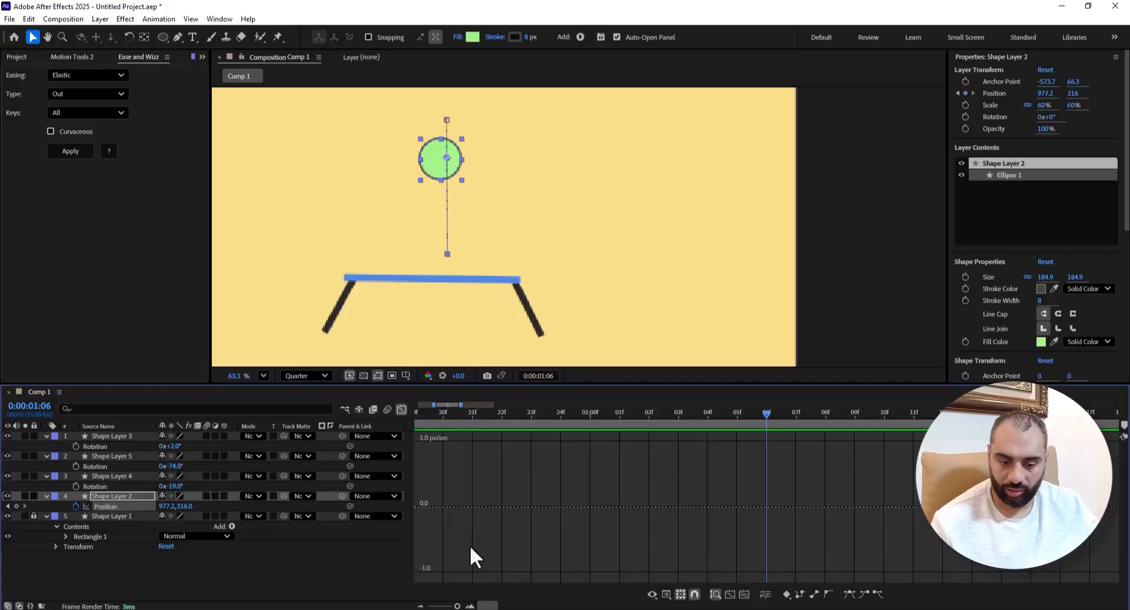
{"action": "mouse_move", "coordinate": [454, 607]}
{"action": "left_mouse_down"}
{"action": "mouse_move", "coordinate": [437, 607]}
{"action": "mouse_move", "coordinate": [462, 607]}
{"action": "left_mouse_up"}
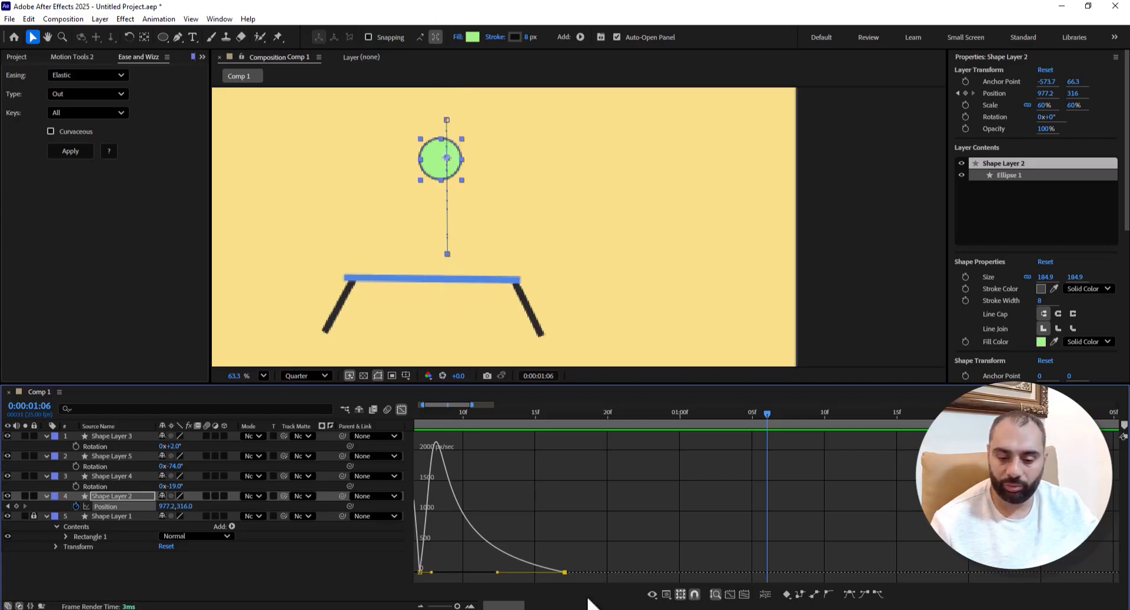
{"action": "scroll", "coordinate": [530, 530], "scroll_direction": "left", "scroll_amount": 3}
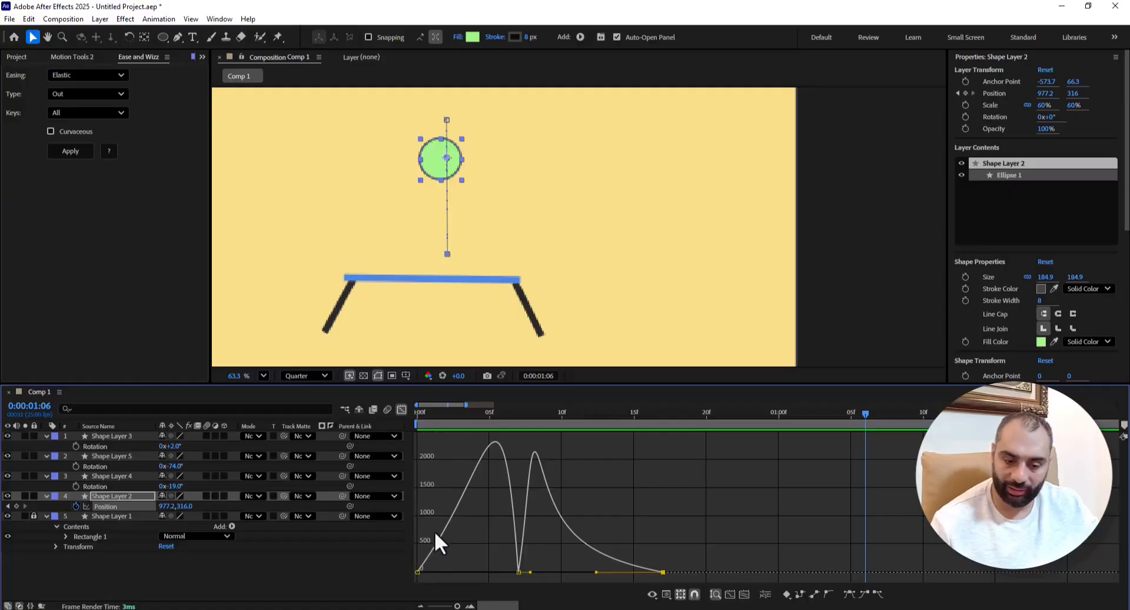
{"action": "mouse_move", "coordinate": [481, 456]}
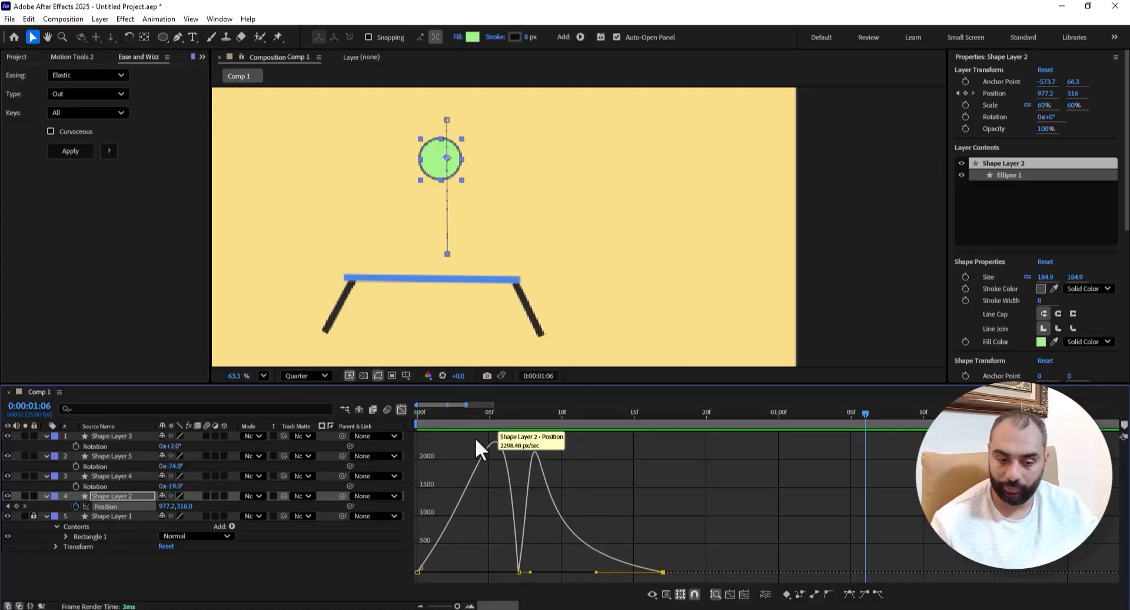
{"action": "left_click", "coordinate": [447, 414]}
{"action": "key", "text": "space"}
{"action": "key", "text": "space"}
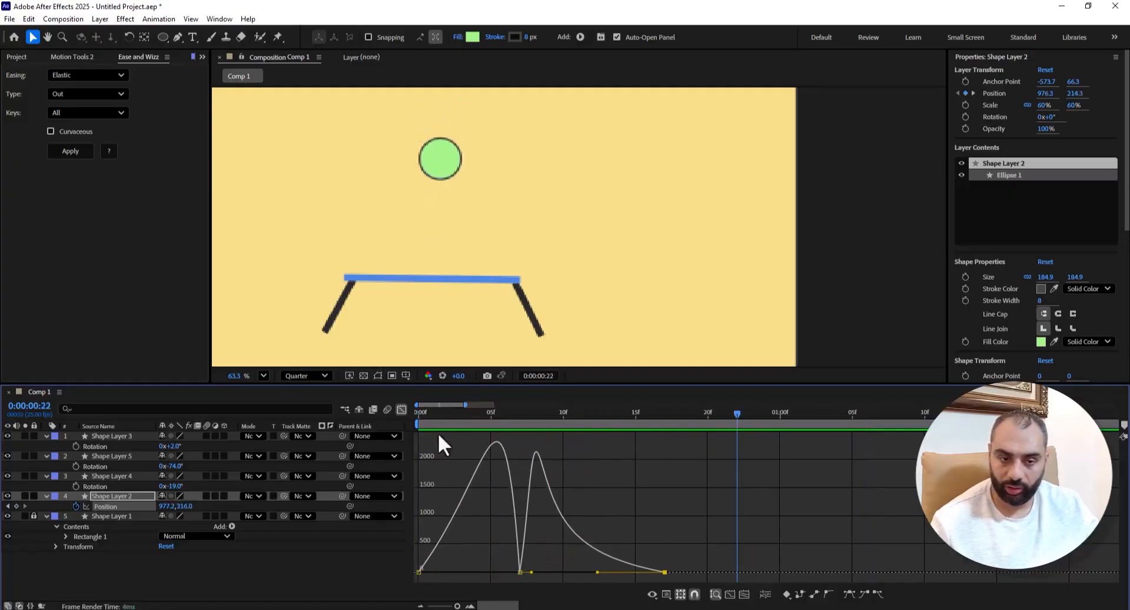
- Return to the keyframe view and, at frame 24, lower the circle onto the blue line at about Y 572 as a fourth Position keyframe
{"action": "left_click", "coordinate": [401, 411]}
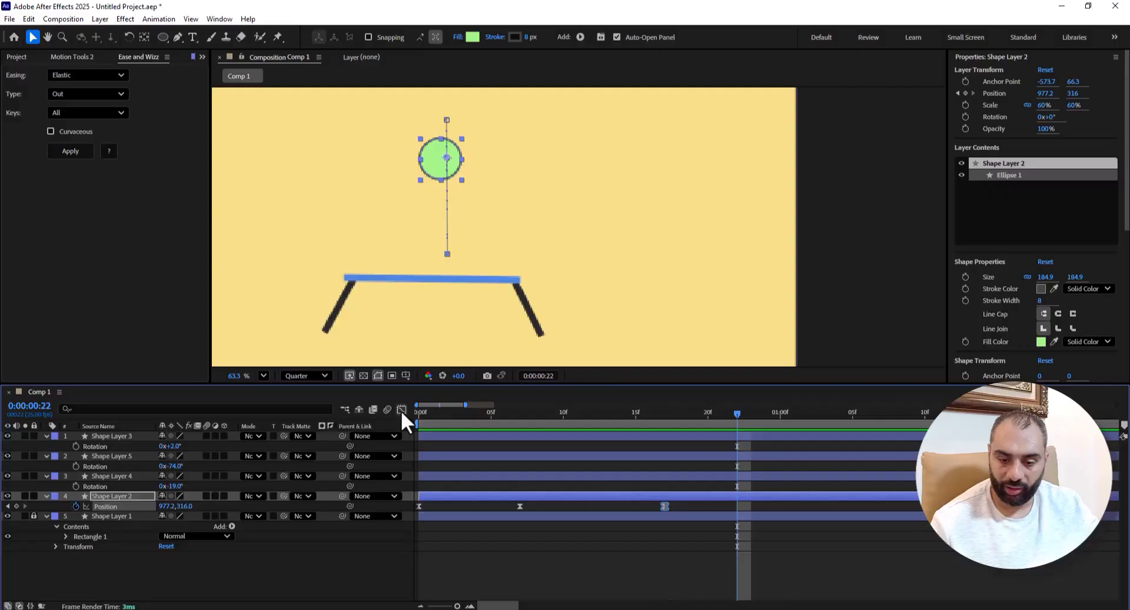
{"action": "left_click", "coordinate": [748, 413]}
{"action": "left_click_drag", "start_coordinate": [754, 412], "coordinate": [765, 412]}
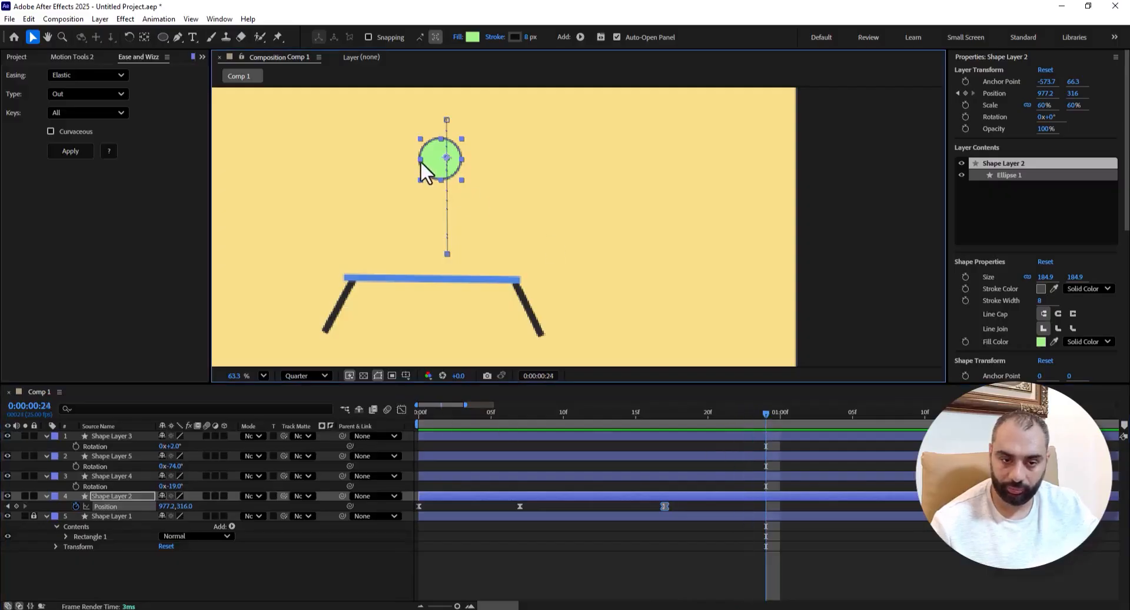
{"action": "left_click_drag", "start_coordinate": [434, 161], "coordinate": [431, 248]}
{"action": "scroll", "coordinate": [432, 248], "scroll_direction": "down", "scroll_amount": 2}
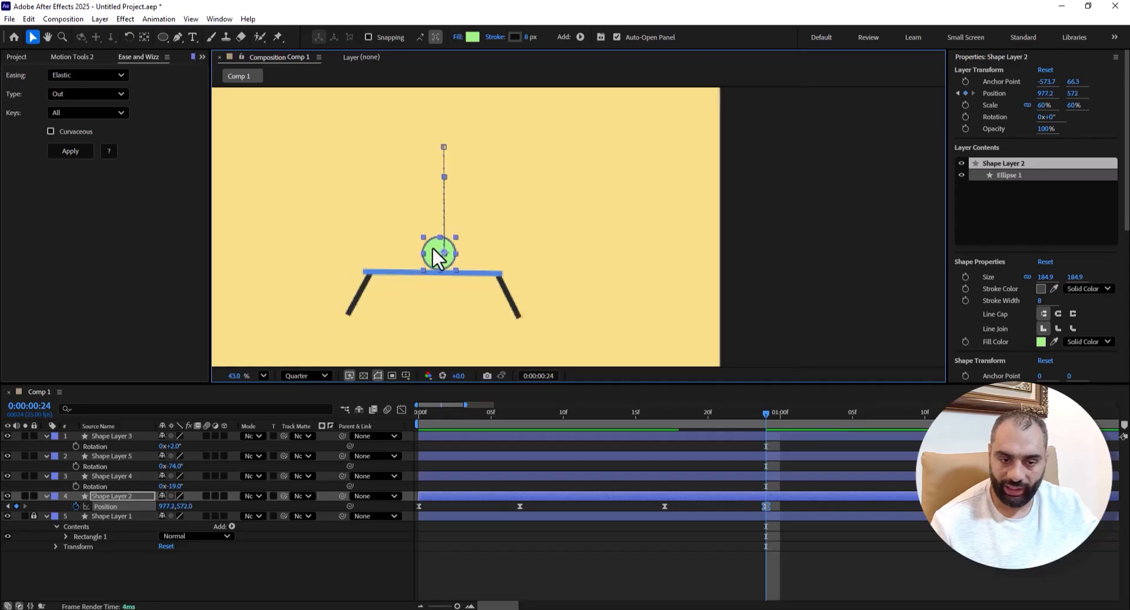
{"action": "left_click", "coordinate": [732, 212]}
{"action": "scroll", "coordinate": [469, 237], "scroll_direction": "up", "scroll_amount": 3}
{"action": "scroll", "coordinate": [399, 254], "scroll_direction": "up", "scroll_amount": 2}
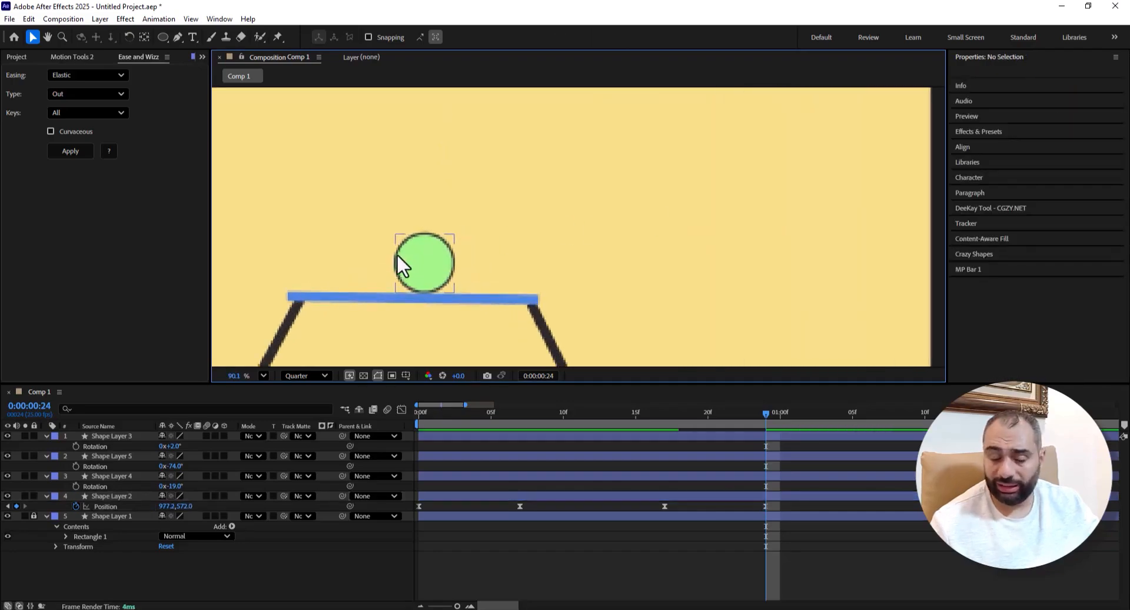
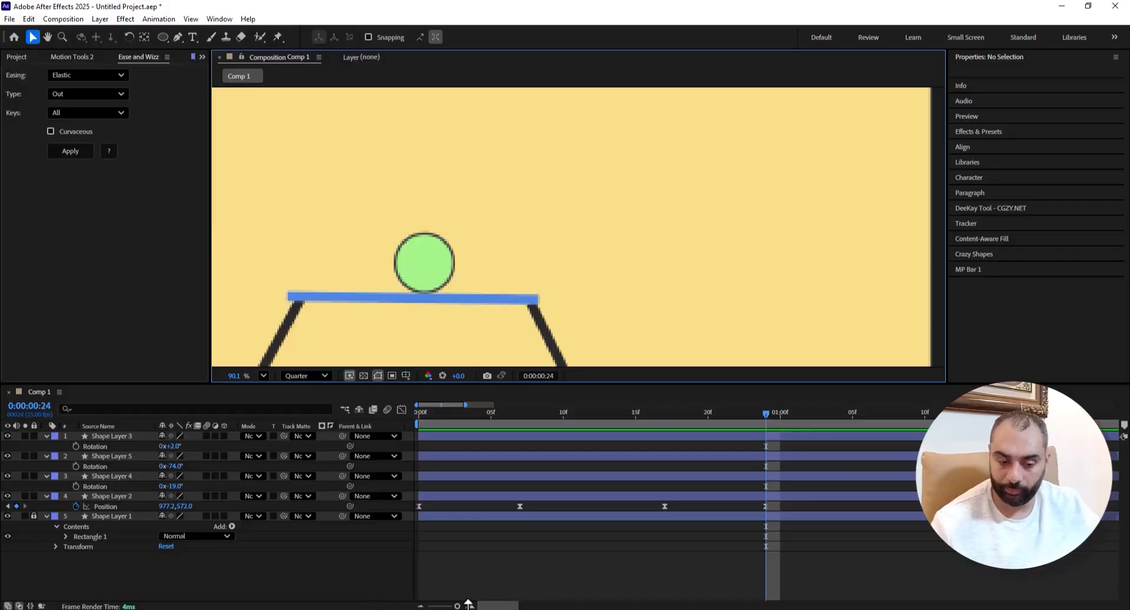
- Preview the fall, rebound and second landing, and move the fourth Position keyframe to 0:00:01:02
{"action": "key", "text": "minus"}
{"action": "key", "text": "minus"}
{"action": "key", "text": "minus"}
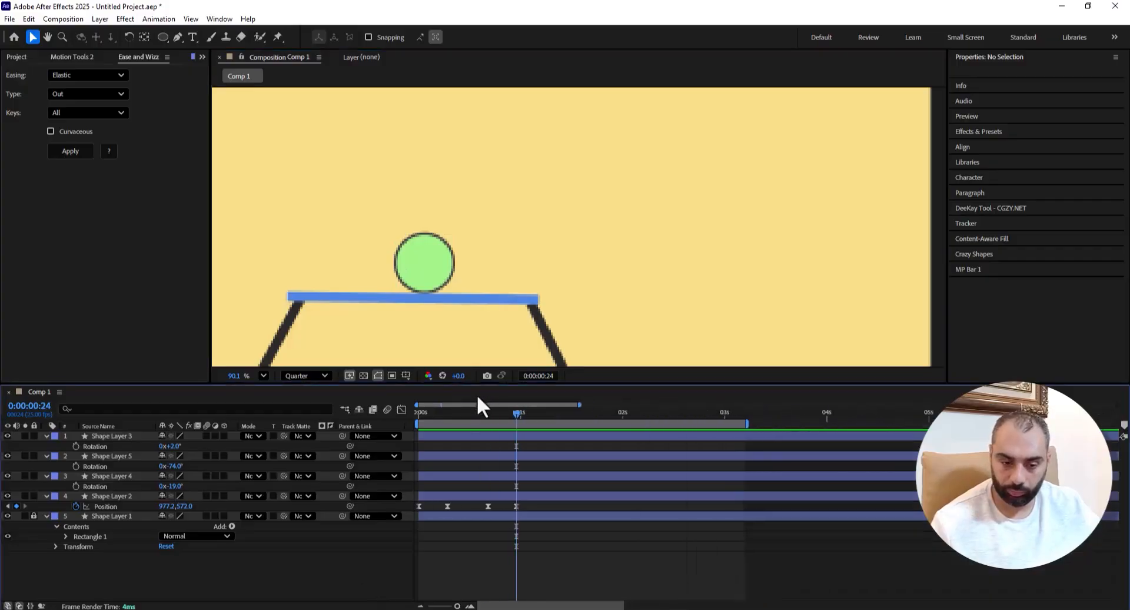
{"action": "left_click_drag", "start_coordinate": [463, 413], "coordinate": [382, 438]}
{"action": "key", "text": "space"}
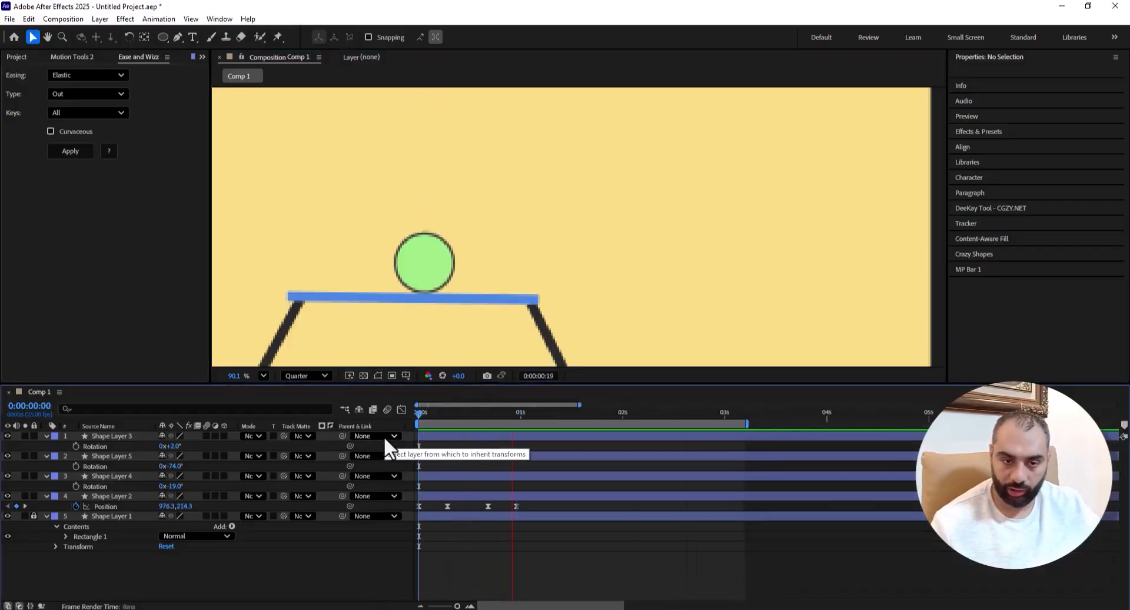
{"action": "mouse_move", "coordinate": [495, 413]}
{"action": "left_mouse_down"}
{"action": "mouse_move", "coordinate": [482, 411]}
{"action": "mouse_move", "coordinate": [514, 417]}
{"action": "mouse_move", "coordinate": [475, 418]}
{"action": "left_mouse_up"}
{"action": "key", "text": "space"}
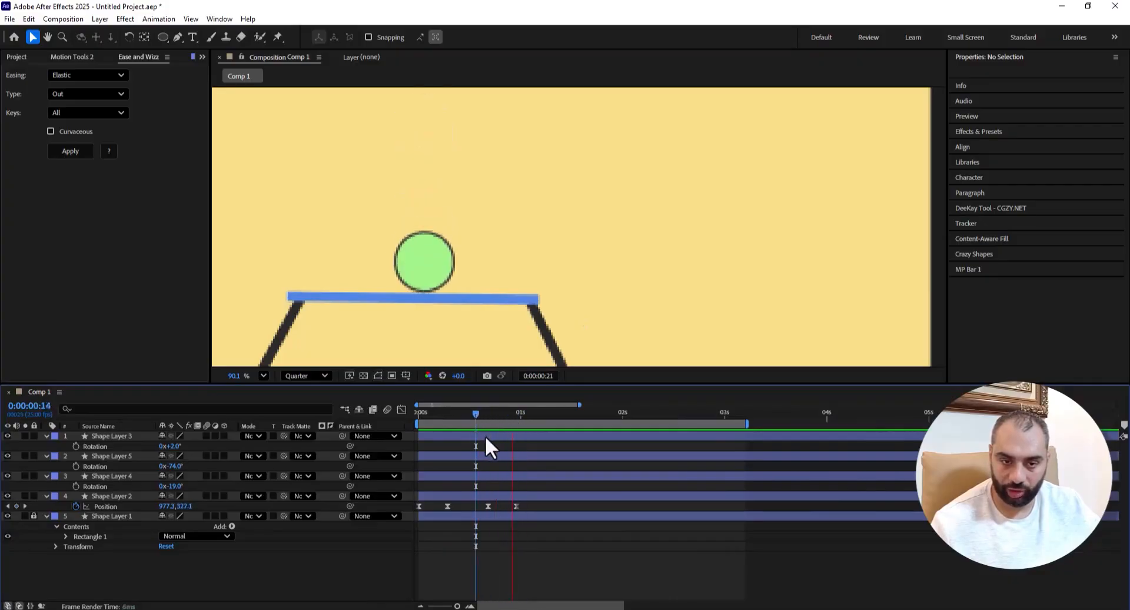
{"action": "key", "text": "space"}
{"action": "left_click_drag", "start_coordinate": [516, 506], "coordinate": [476, 513]}
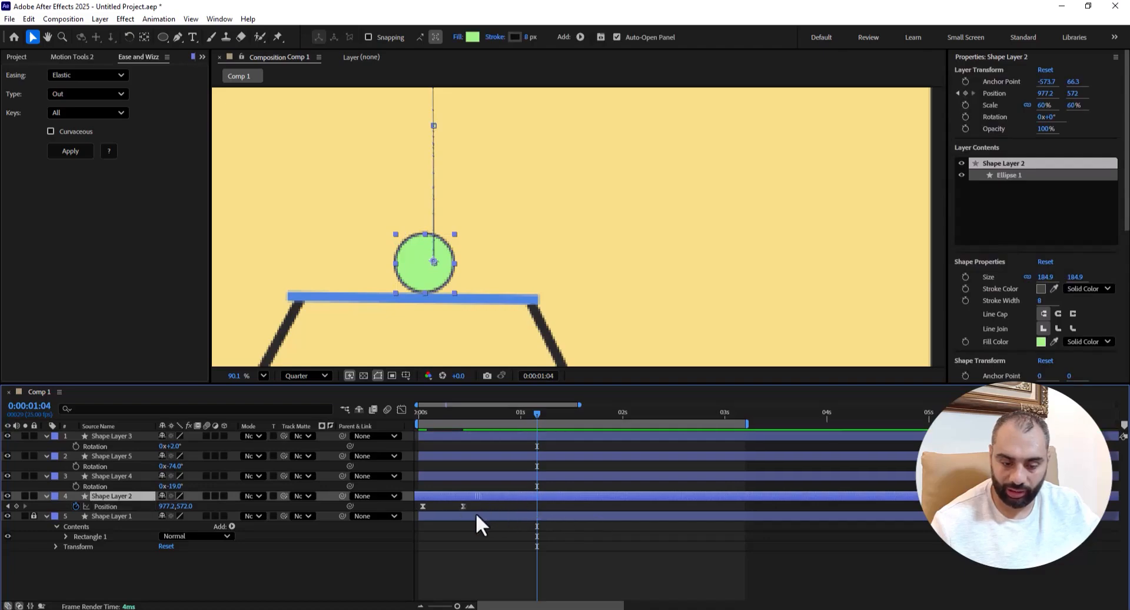
{"action": "key", "text": "ctrl+z"}
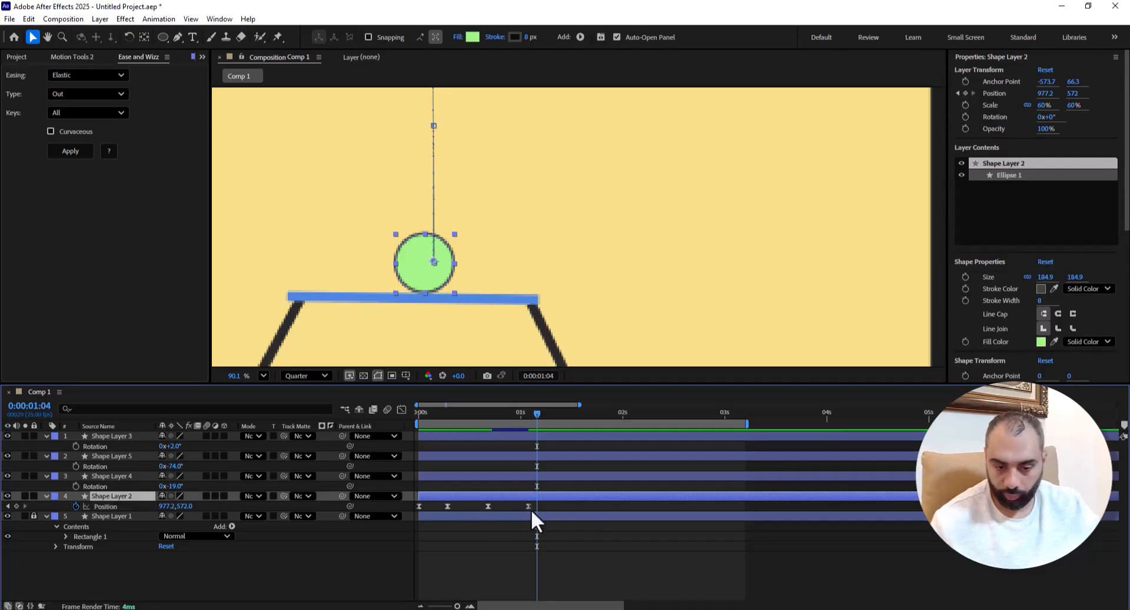
- Select the third and fourth Position keyframes and show their speed graph, enlarged around the second fall
{"action": "left_click_drag", "start_coordinate": [535, 501], "coordinate": [478, 511]}
{"action": "left_click", "coordinate": [401, 408]}
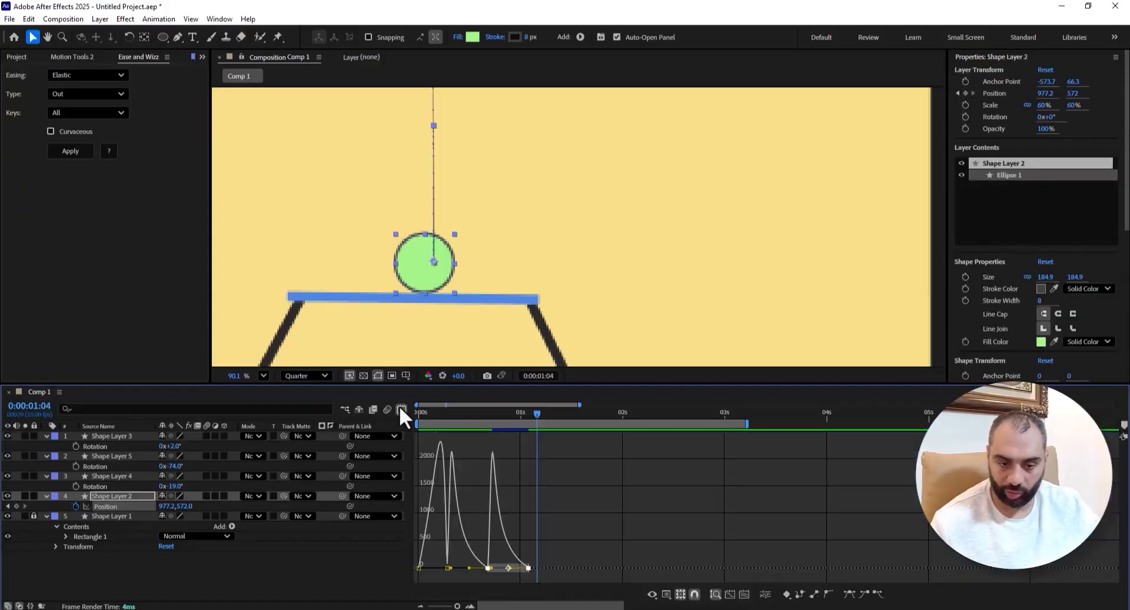
{"action": "key", "text": "equal"}
{"action": "key", "text": "equal"}
{"action": "key", "text": "equal"}
{"action": "key", "text": "equal"}
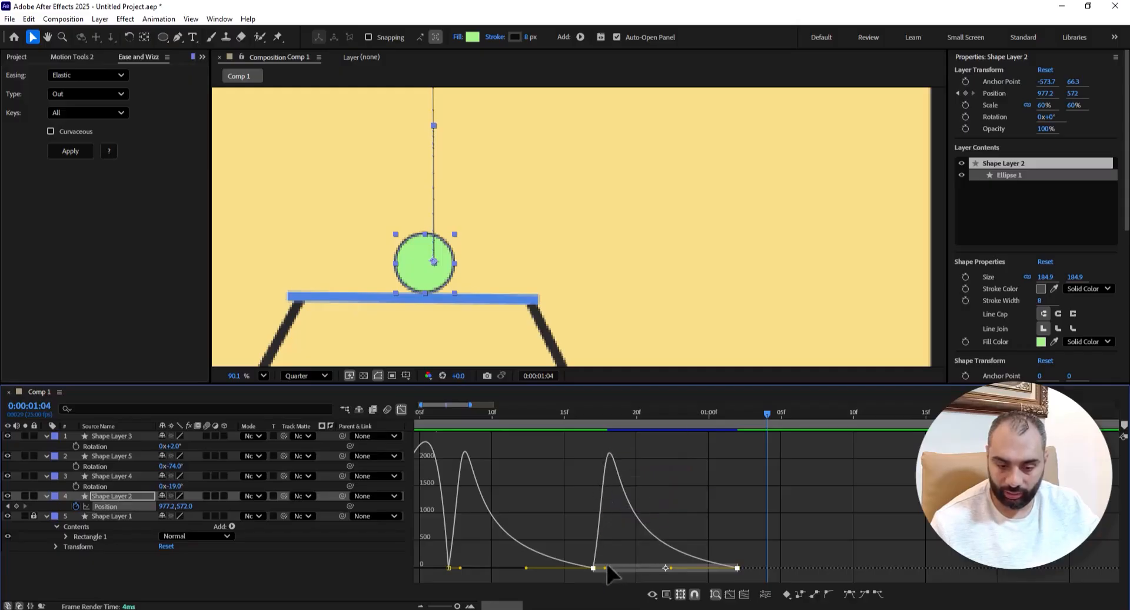
{"action": "left_click_drag", "start_coordinate": [608, 567], "coordinate": [690, 568]}
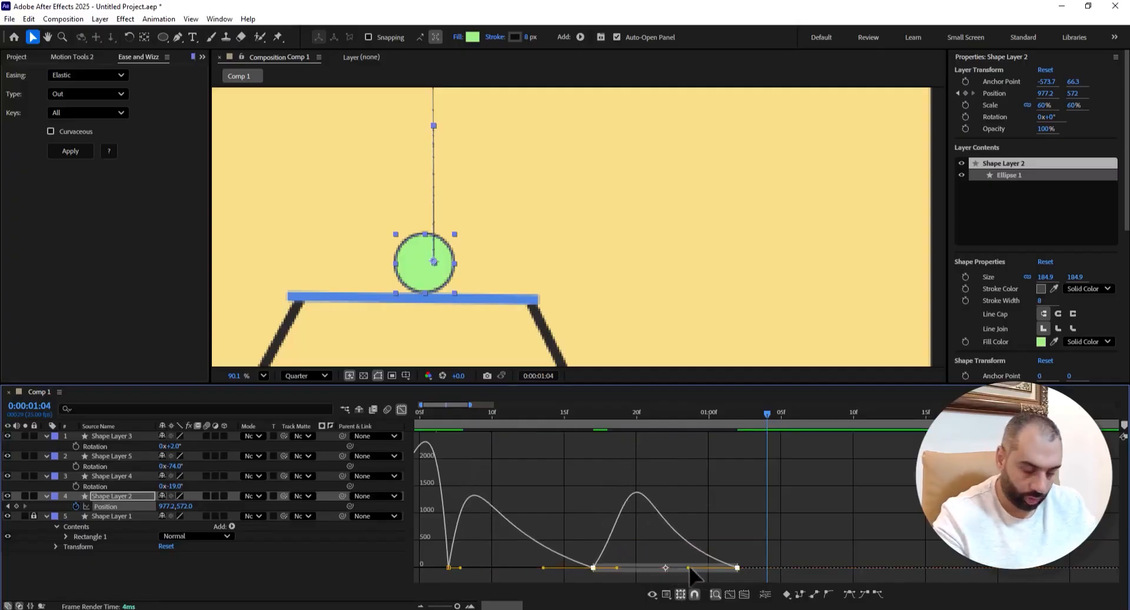
{"action": "key", "text": "ctrl+z"}
{"action": "key", "text": "ctrl+z"}
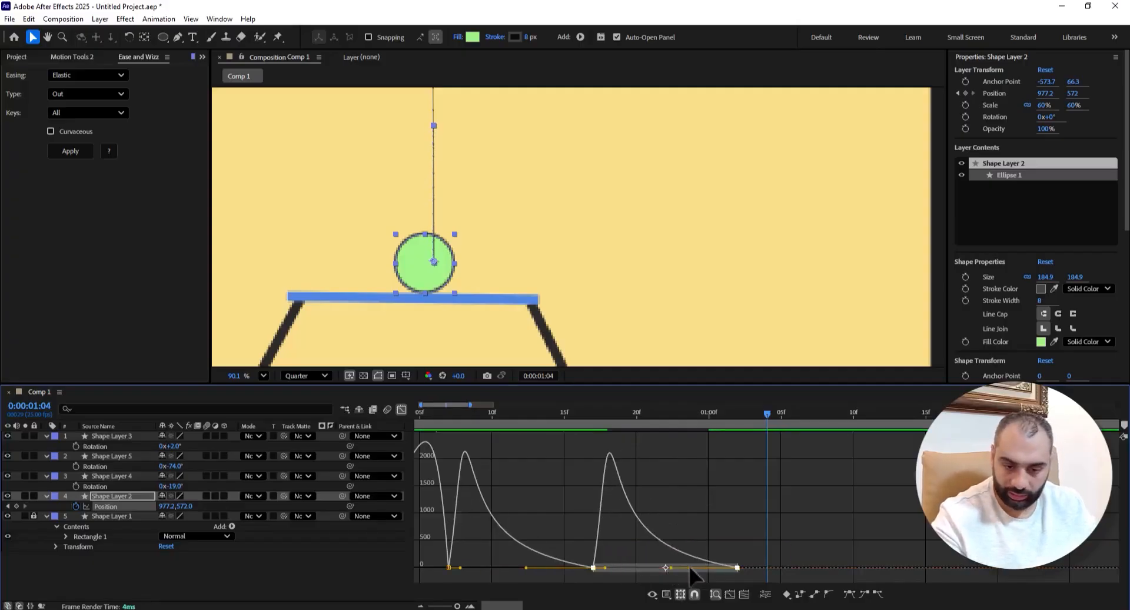
- Extend the third keyframe's outgoing speed handle to about frame 21, shorten the fourth's incoming handle to about frame 24.5, and preview the bounce
{"action": "left_click", "coordinate": [709, 467]}
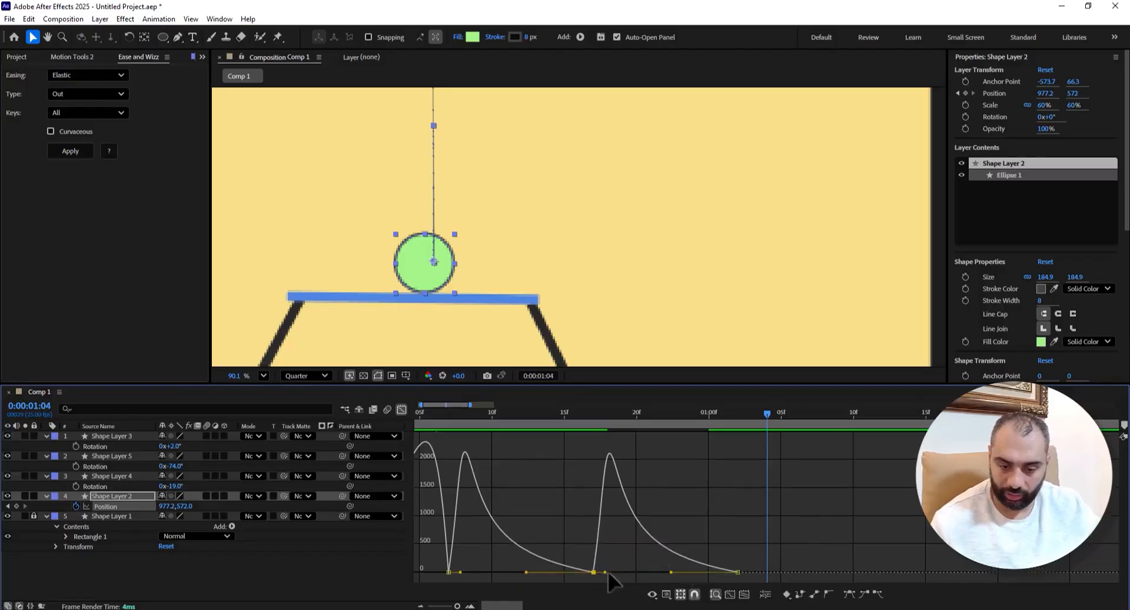
{"action": "left_click_drag", "start_coordinate": [609, 571], "coordinate": [700, 572]}
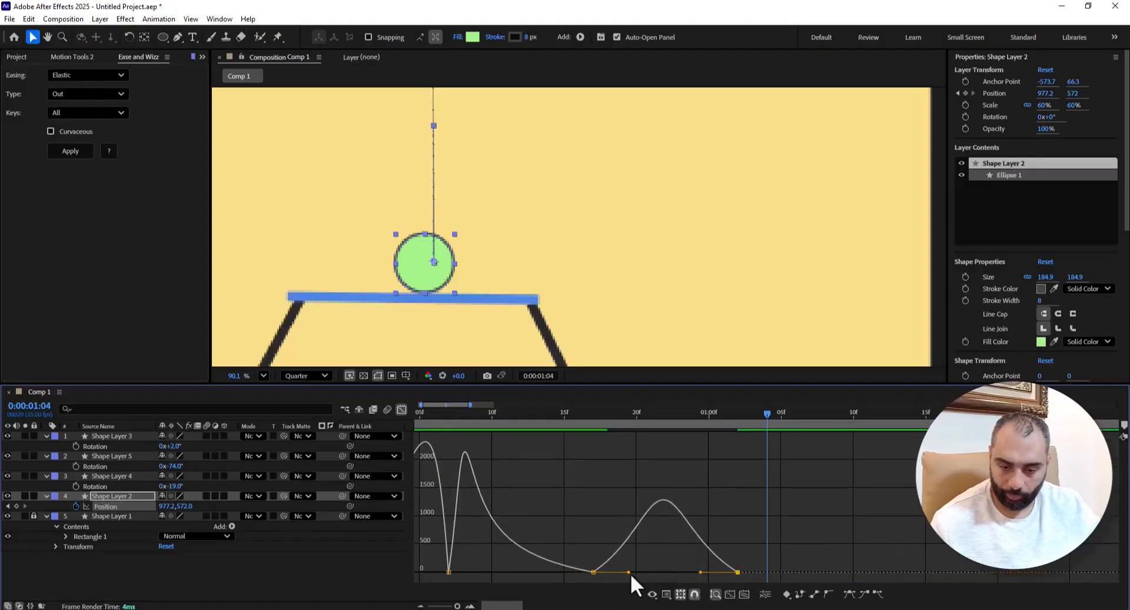
{"action": "left_click_drag", "start_coordinate": [629, 571], "coordinate": [651, 572]}
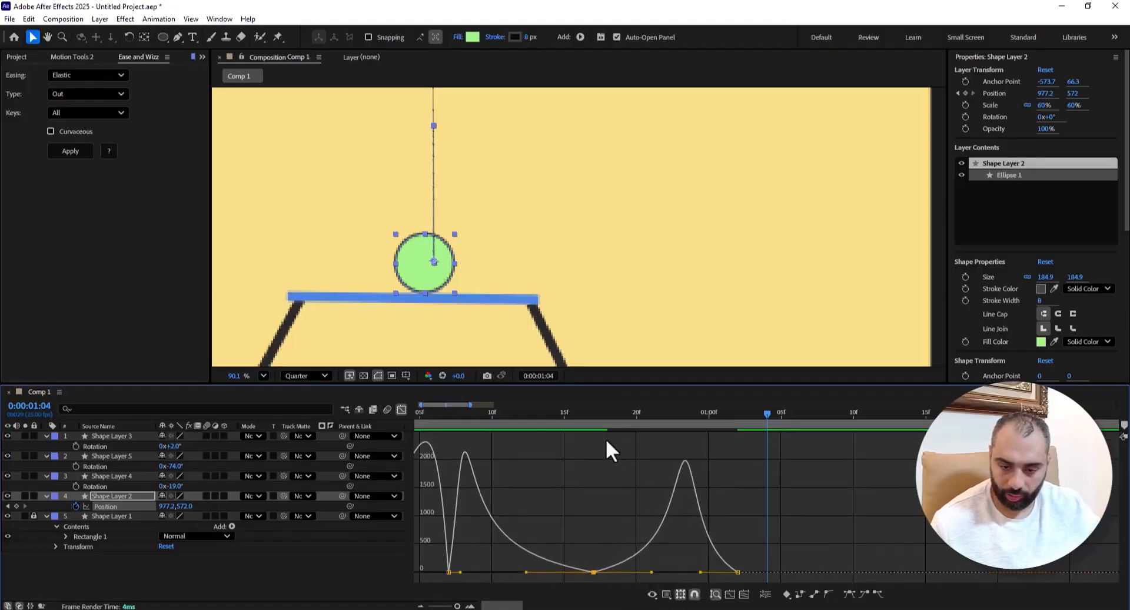
{"action": "left_click_drag", "start_coordinate": [577, 414], "coordinate": [493, 418]}
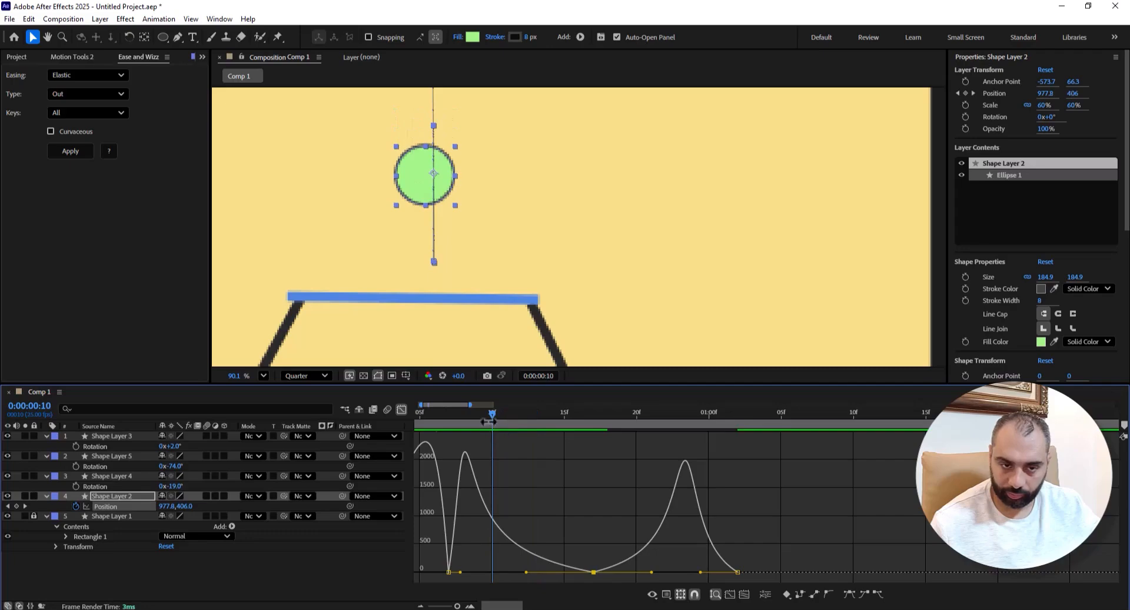
{"action": "key", "text": "space"}
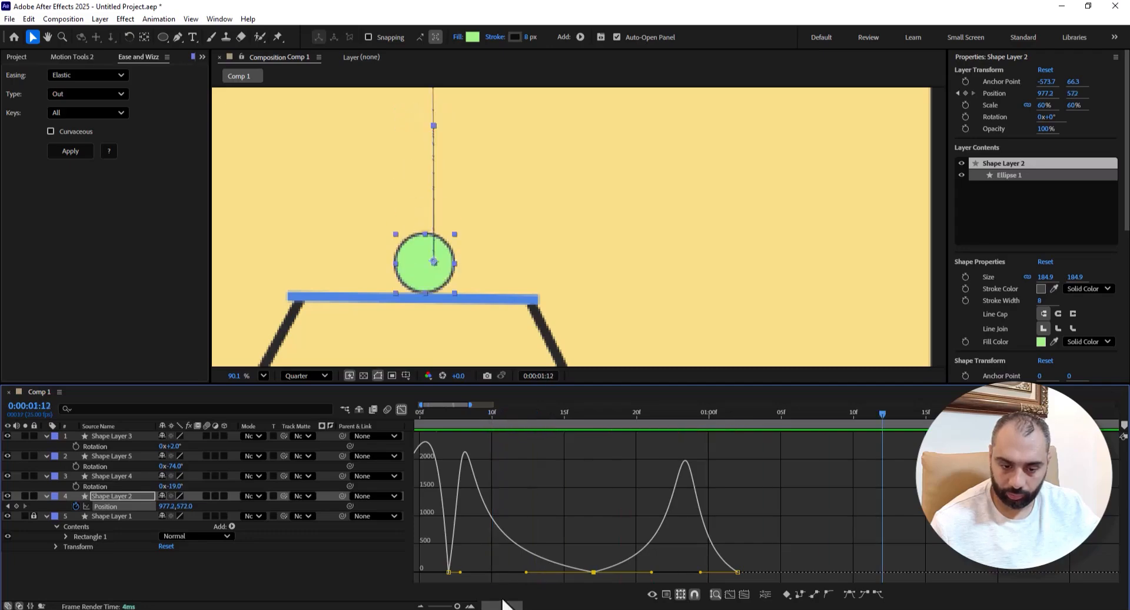
- Pull the third keyframe's outgoing speed handle back to about frame 20 to soften the second fall, and preview it
{"action": "mouse_move", "coordinate": [463, 606]}
{"action": "left_mouse_down"}
{"action": "mouse_move", "coordinate": [447, 606]}
{"action": "mouse_move", "coordinate": [461, 607]}
{"action": "left_mouse_up"}
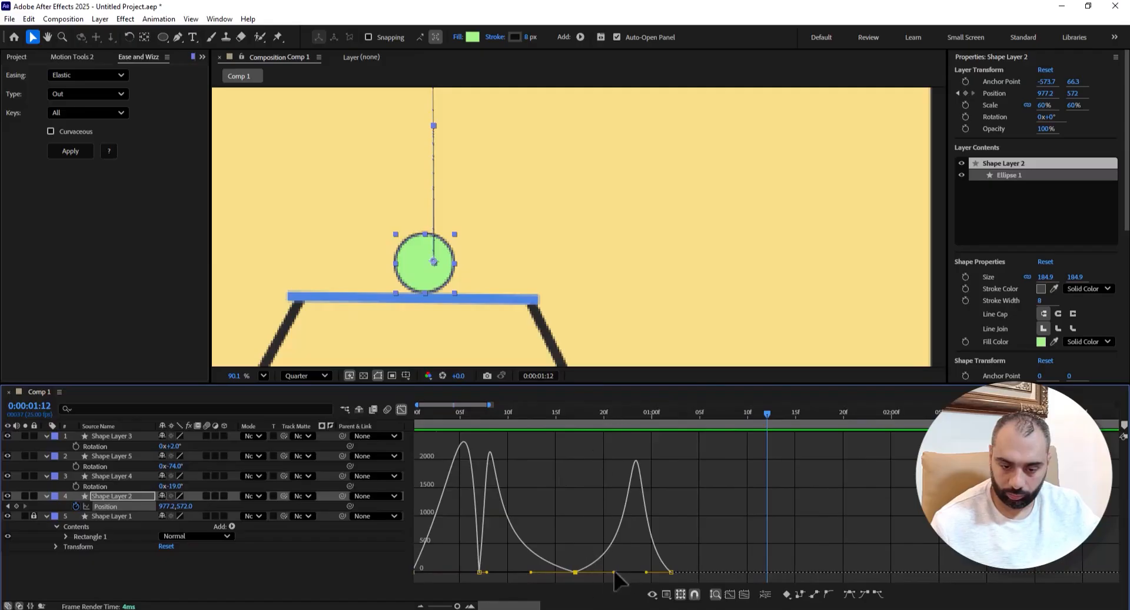
{"action": "left_click_drag", "start_coordinate": [614, 572], "coordinate": [605, 571]}
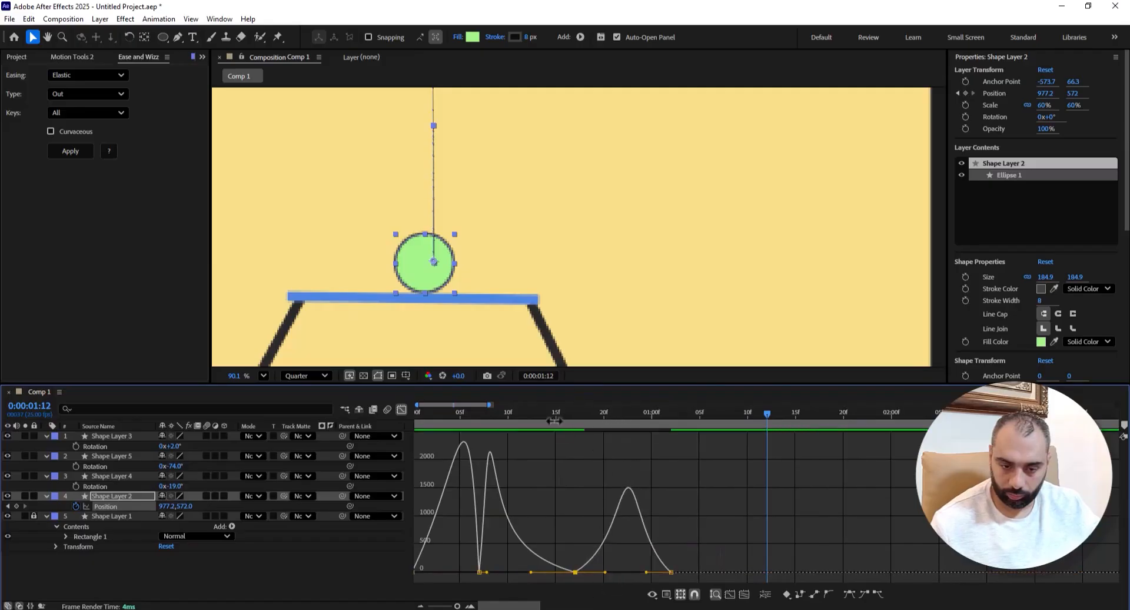
{"action": "left_click_drag", "start_coordinate": [514, 412], "coordinate": [429, 431]}
{"action": "key", "text": "space"}
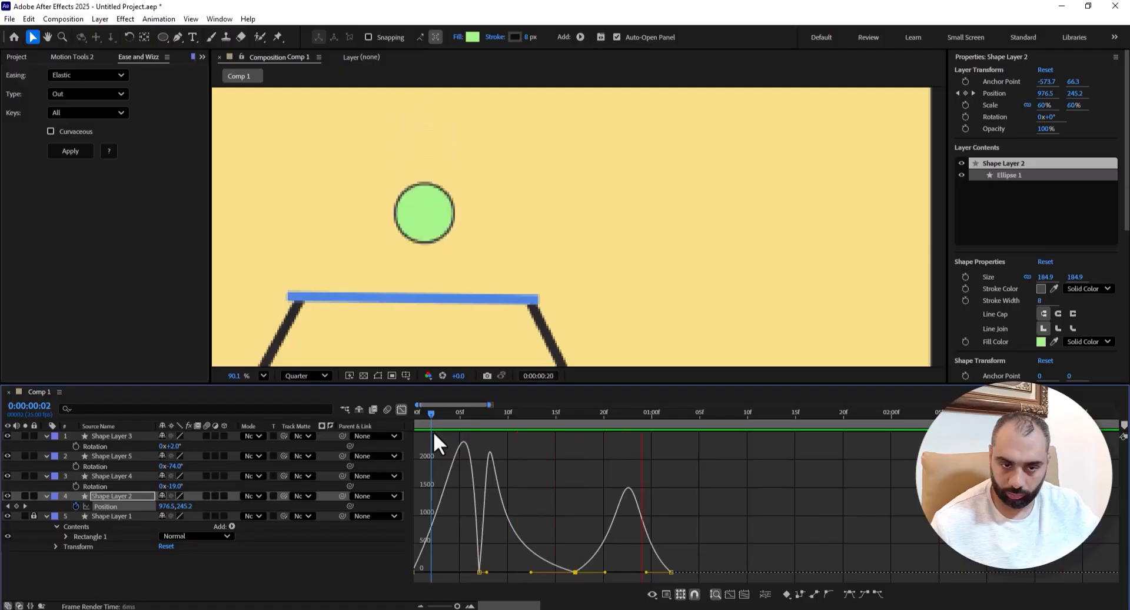
{"action": "key", "text": "space"}
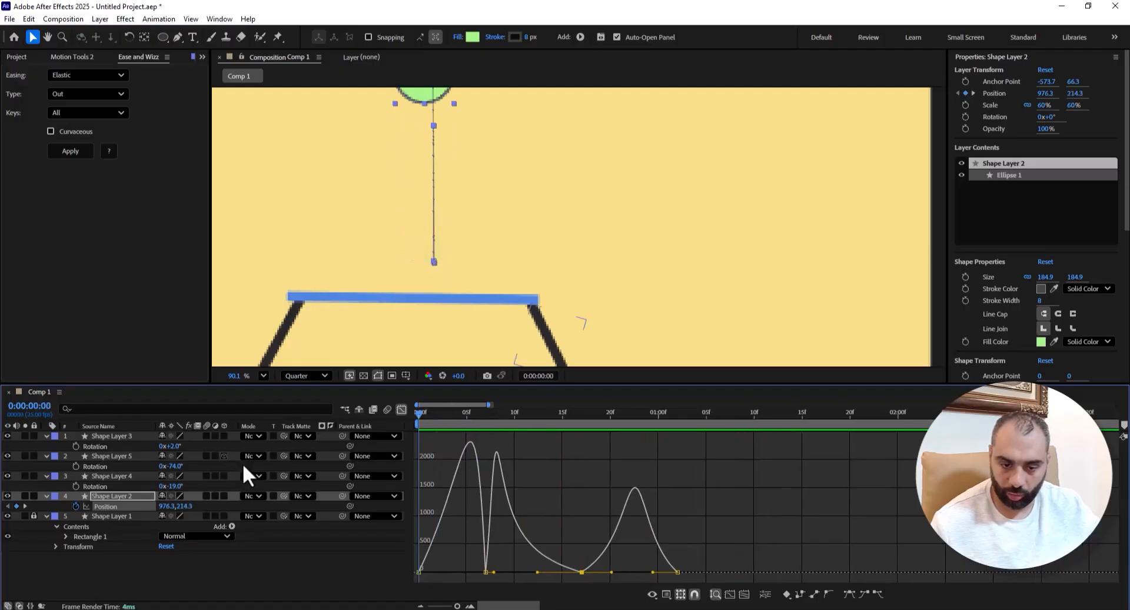
- Replay the animation from the start several times and compare the circle's fall, rebound and second landing with the speed curve
{"action": "key", "text": "space"}
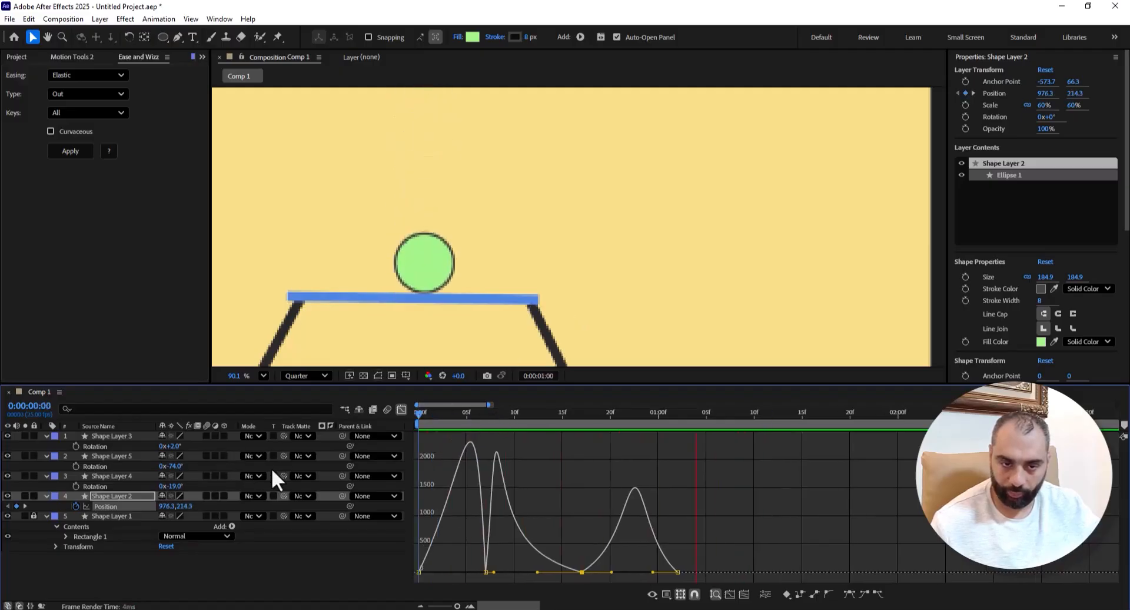
{"action": "key", "text": "space"}
{"action": "key", "text": "Home"}
{"action": "key", "text": "space"}
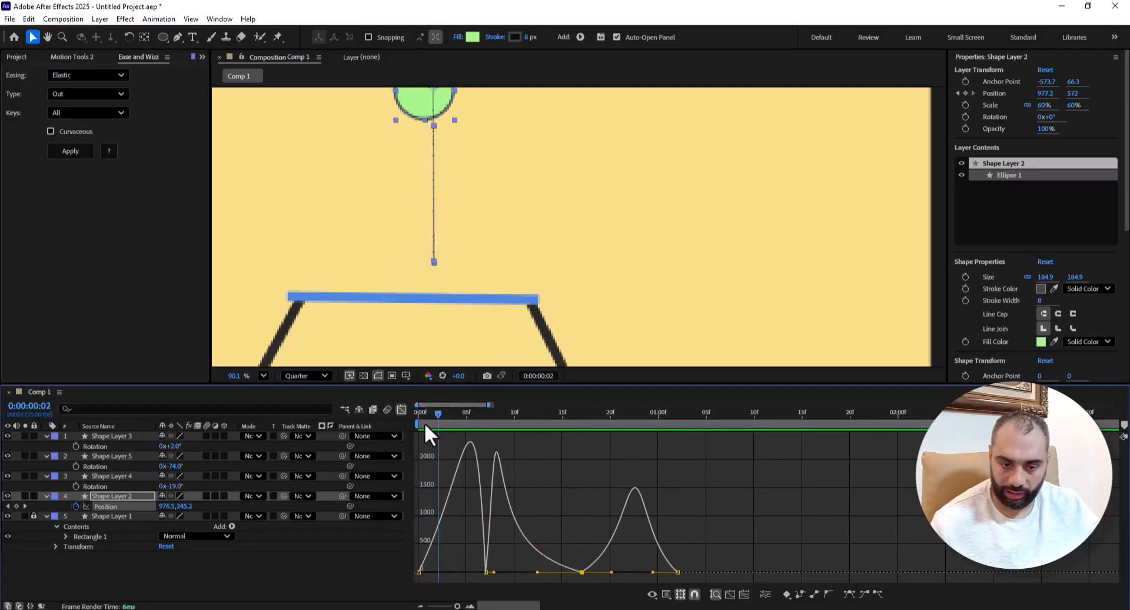
{"action": "key", "text": "space"}
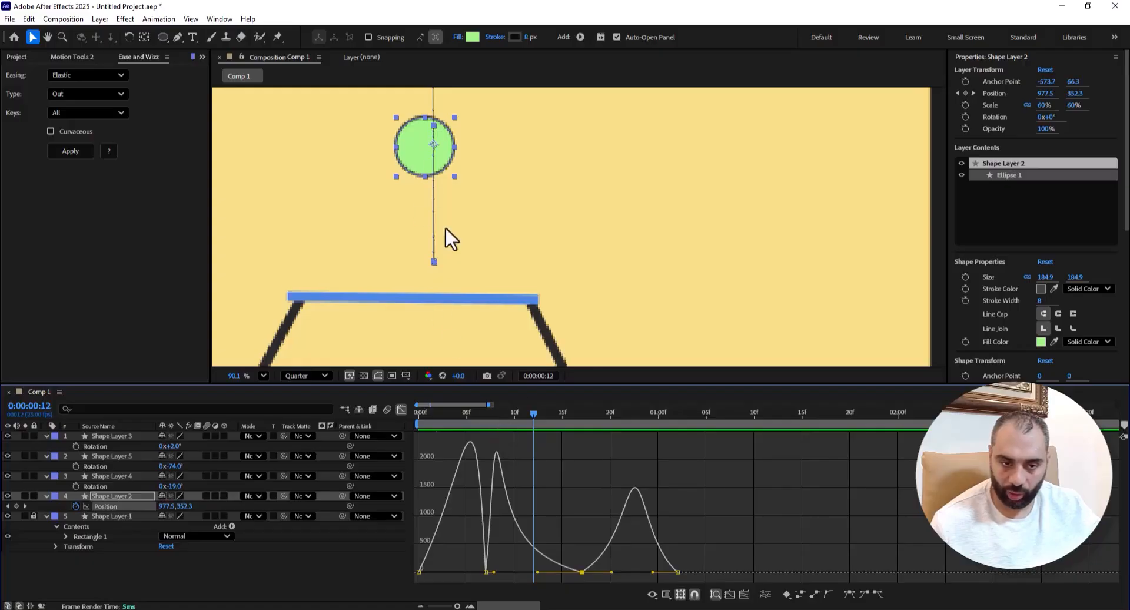
{"action": "left_click_drag", "start_coordinate": [528, 415], "coordinate": [358, 445]}
{"action": "key", "text": "space"}
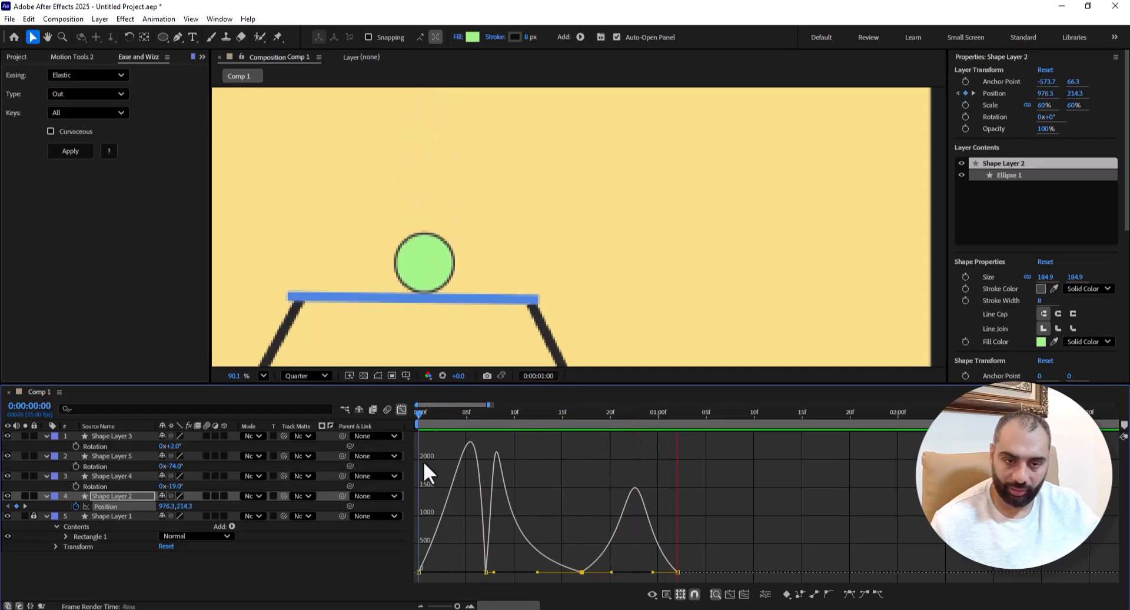
- Return to the keyframe view and play the full bounce from 0:00:00:00
{"action": "left_click", "coordinate": [401, 409]}
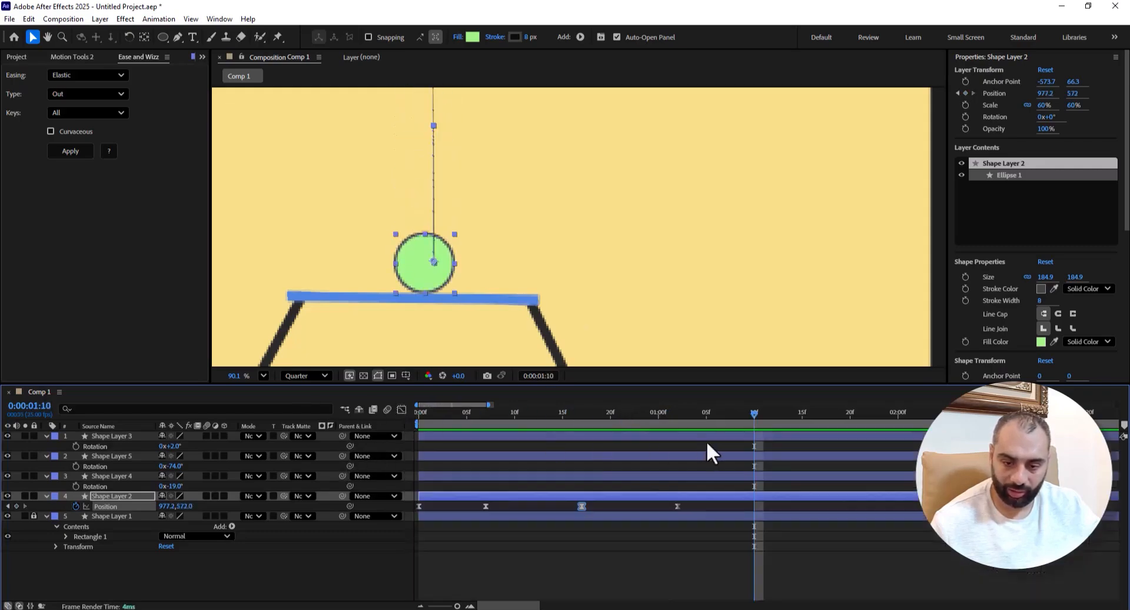
{"action": "left_click_drag", "start_coordinate": [690, 418], "coordinate": [374, 425]}
{"action": "key", "text": "space"}
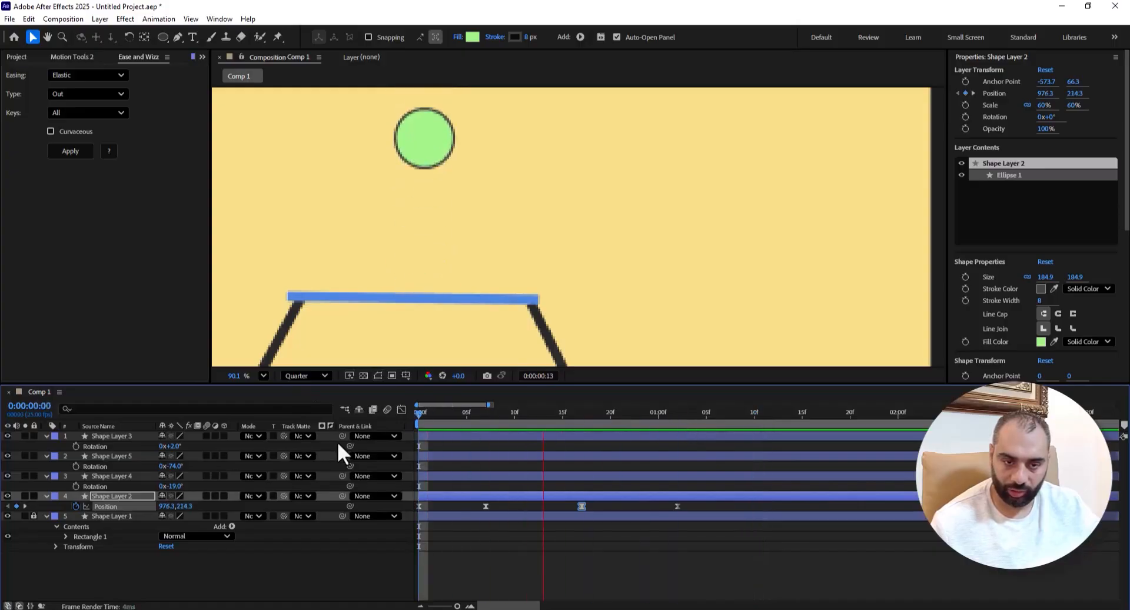
- Keyframe the ball above the table at 0:00:01:12 with Position about 977.2, 453.8, and play the animation from the start
{"action": "key", "text": "space"}
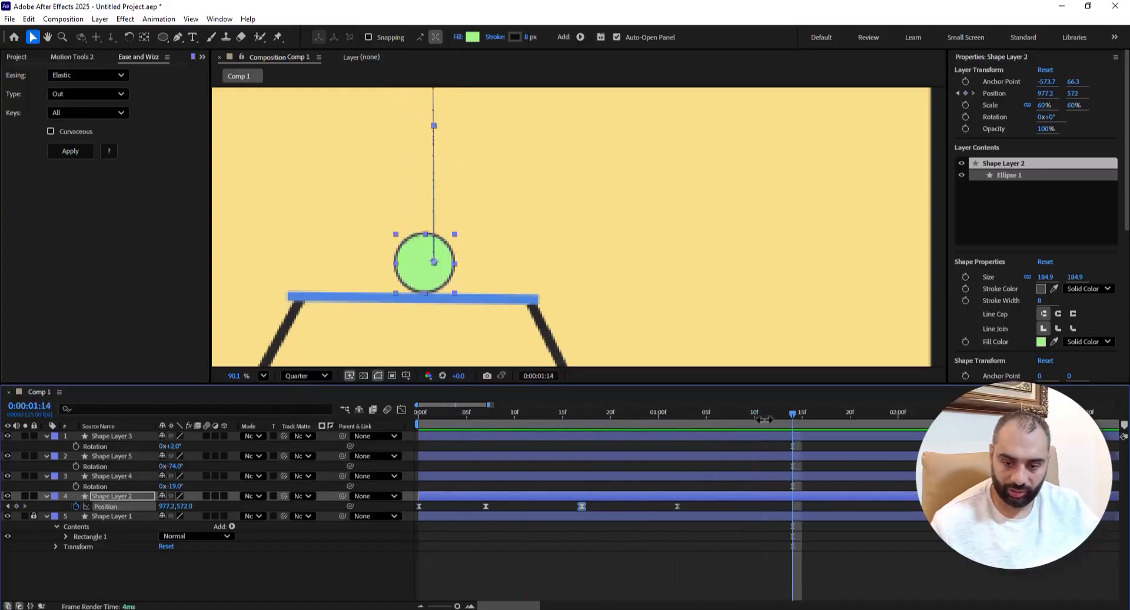
{"action": "left_click_drag", "start_coordinate": [760, 411], "coordinate": [771, 411]}
{"action": "scroll", "coordinate": [414, 217], "scroll_direction": "up", "scroll_amount": 2}
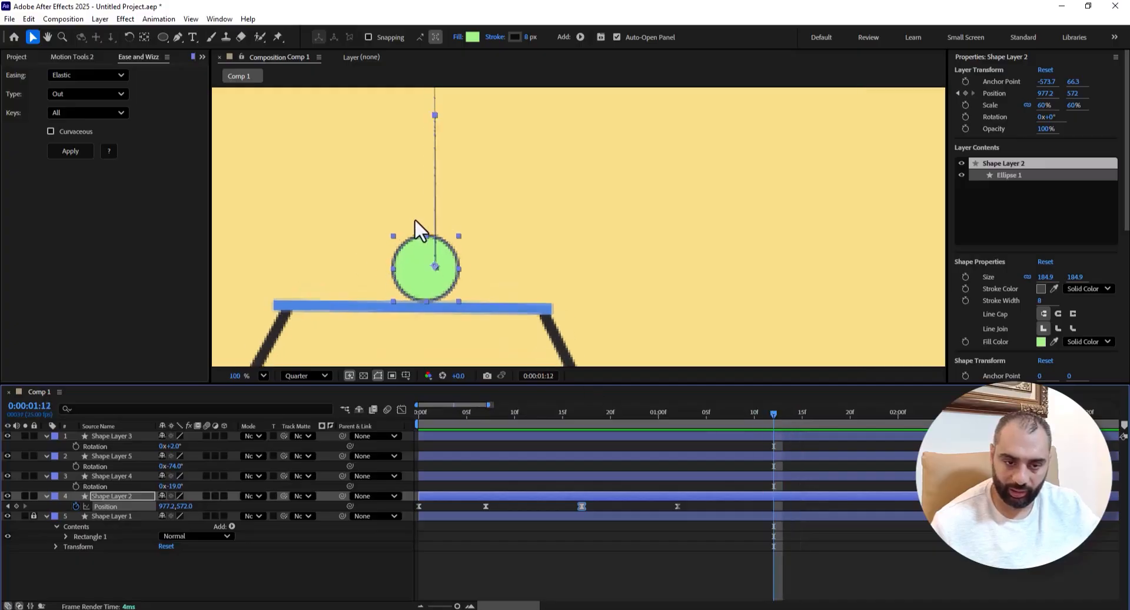
{"action": "left_click_drag", "start_coordinate": [415, 266], "coordinate": [417, 206]}
{"action": "scroll", "coordinate": [417, 207], "scroll_direction": "down", "scroll_amount": 3}
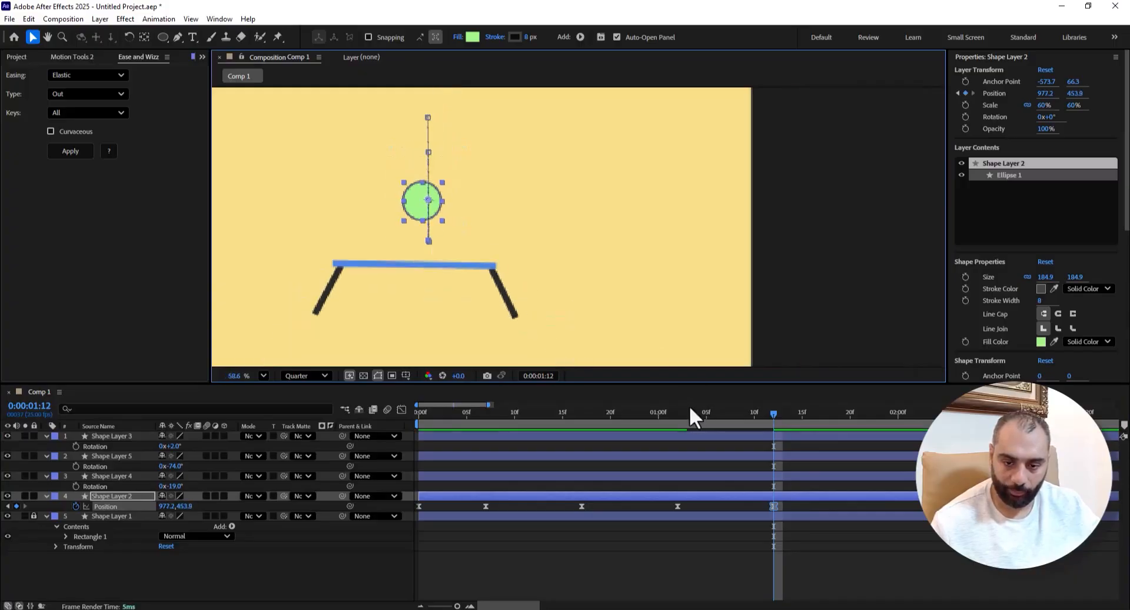
{"action": "key", "text": "Home"}
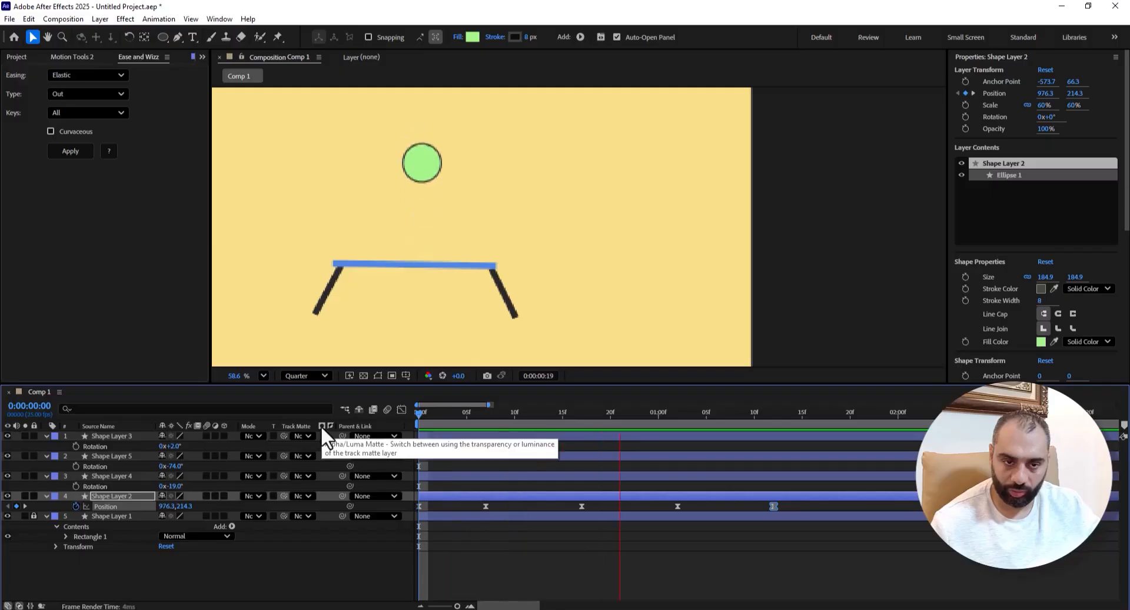
{"action": "key", "text": "space"}
- In the speed graph, lengthen the incoming ease of the ball's 0:00:01:12 Position keyframe so it rises fast and slows down, and preview it
{"action": "mouse_move", "coordinate": [733, 411]}
{"action": "left_mouse_down"}
{"action": "mouse_move", "coordinate": [666, 424]}
{"action": "mouse_move", "coordinate": [717, 422]}
{"action": "left_mouse_up"}
{"action": "left_click_drag", "start_coordinate": [787, 510], "coordinate": [646, 518]}
{"action": "left_click", "coordinate": [403, 410]}
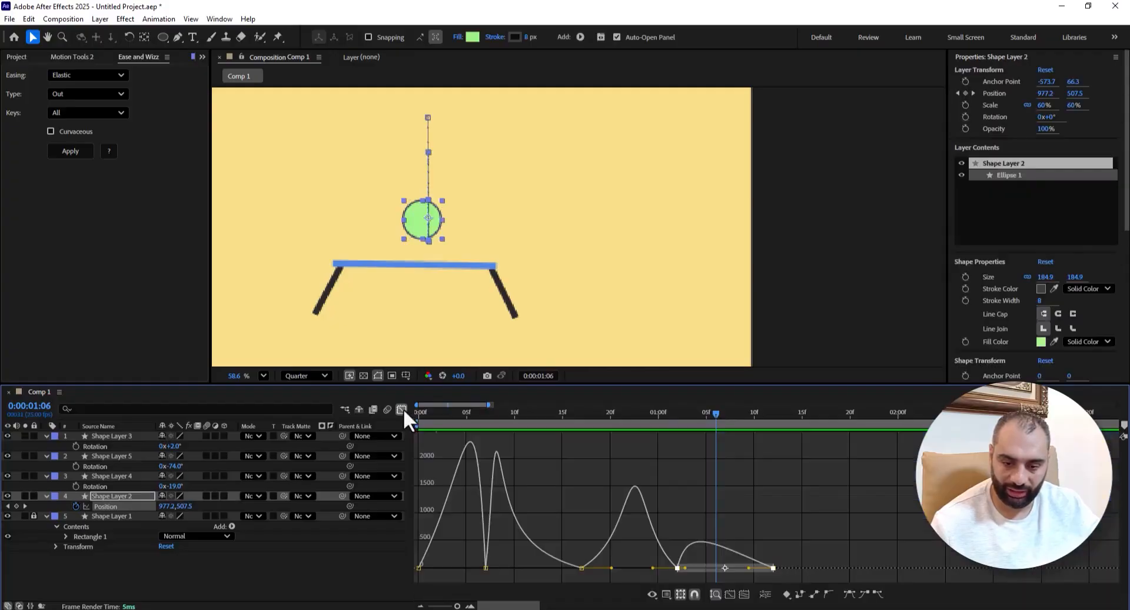
{"action": "left_click", "coordinate": [677, 572]}
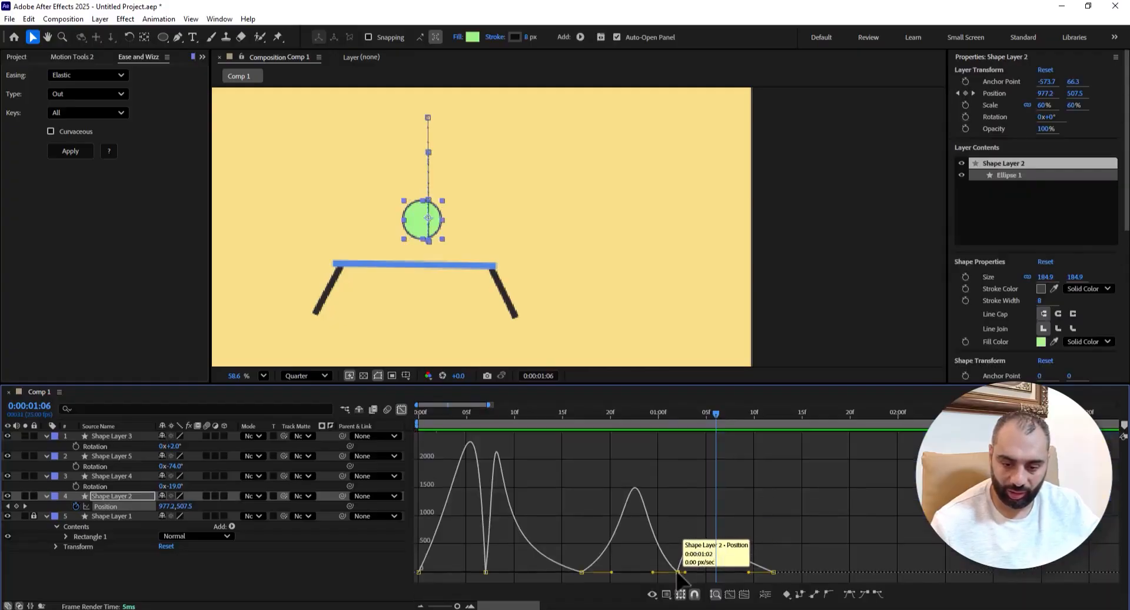
{"action": "left_click_drag", "start_coordinate": [749, 571], "coordinate": [725, 571]}
{"action": "left_click_drag", "start_coordinate": [681, 419], "coordinate": [646, 431]}
{"action": "key", "text": "space"}
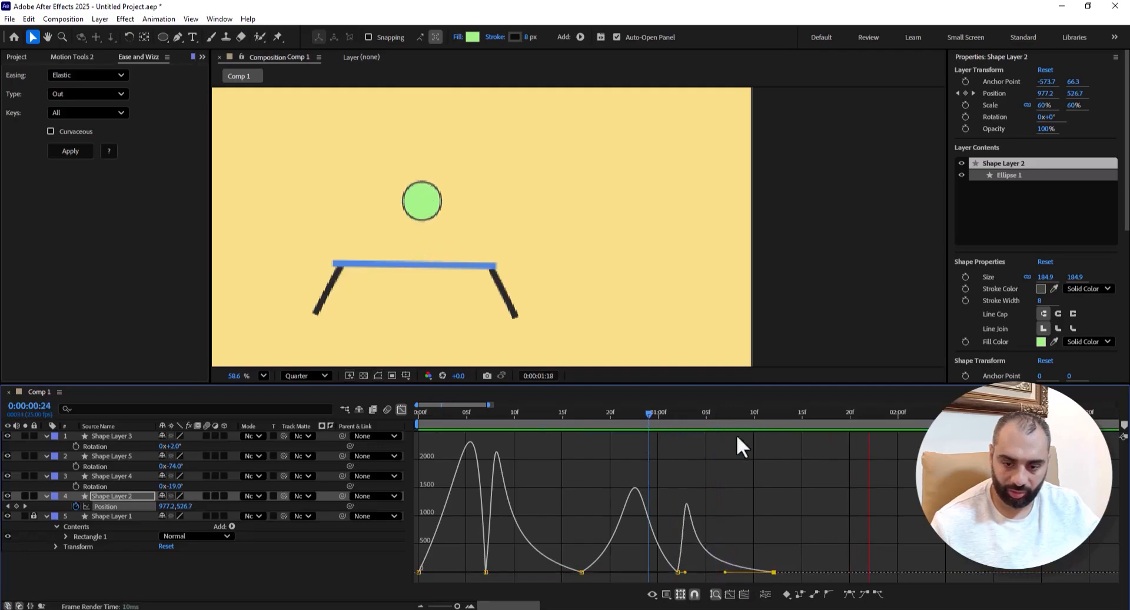
{"action": "left_click", "coordinate": [402, 409]}
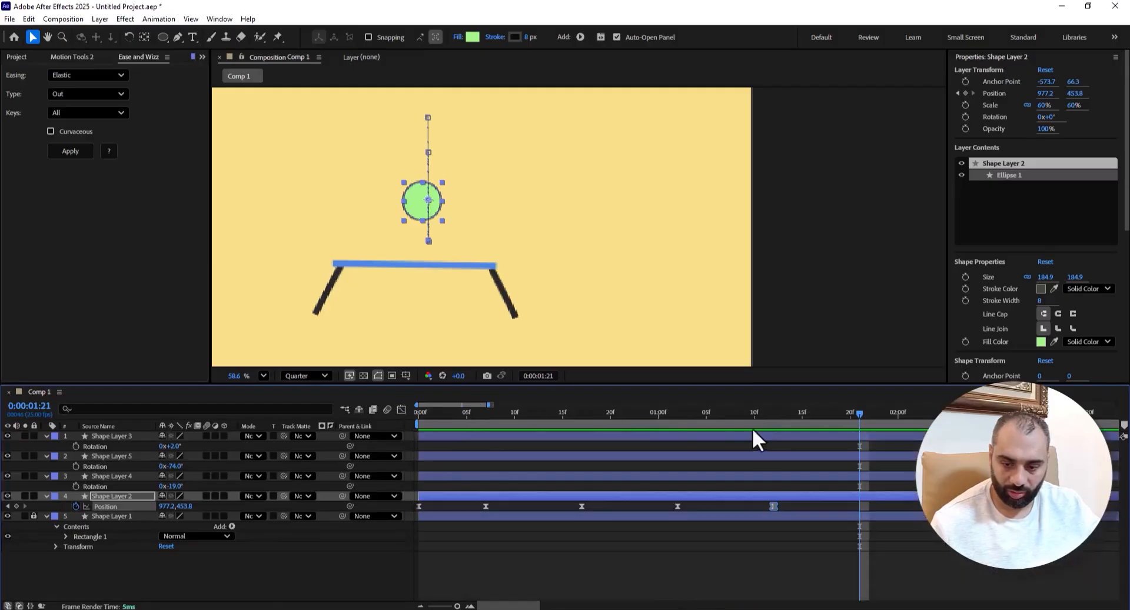
- Lower the ball onto the tabletop at 0:00:01:21, keyframing Position at about 975.5, 573.2, and preview the landing
{"action": "left_click_drag", "start_coordinate": [419, 205], "coordinate": [419, 252]}
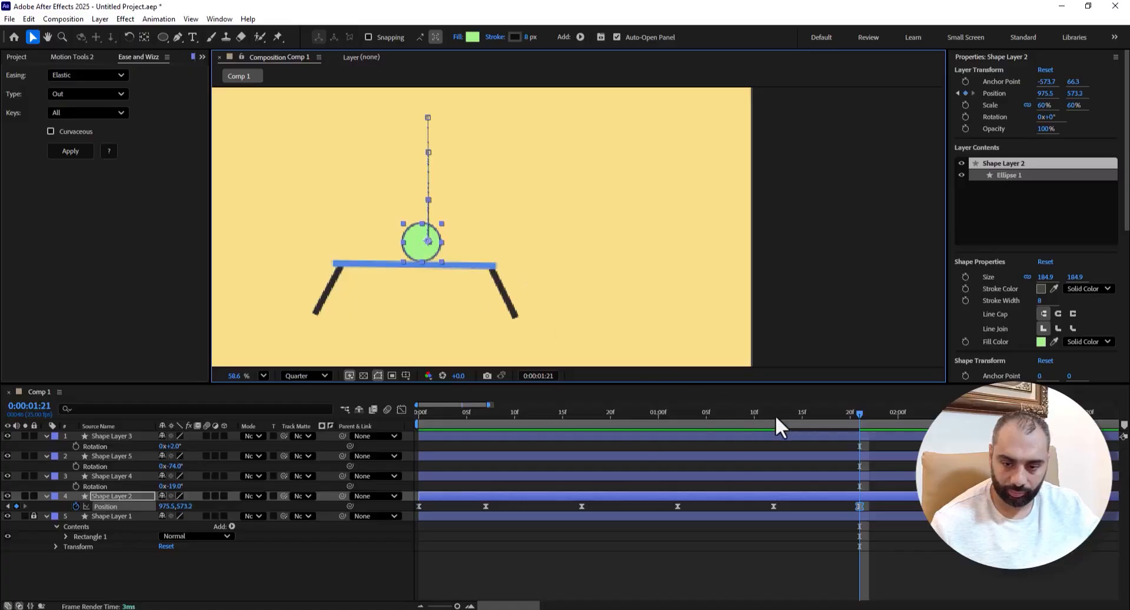
{"action": "mouse_move", "coordinate": [775, 415]}
{"action": "left_mouse_down"}
{"action": "mouse_move", "coordinate": [716, 415]}
{"action": "mouse_move", "coordinate": [775, 414]}
{"action": "left_mouse_up"}
{"action": "key", "text": "space"}
{"action": "key", "text": "space"}
{"action": "key", "text": "space"}
{"action": "key", "text": "space"}
- In the speed graph, lengthen the outgoing ease of the ball's 0:00:01:12 Position keyframe and preview the last bounce
{"action": "left_click", "coordinate": [858, 505]}
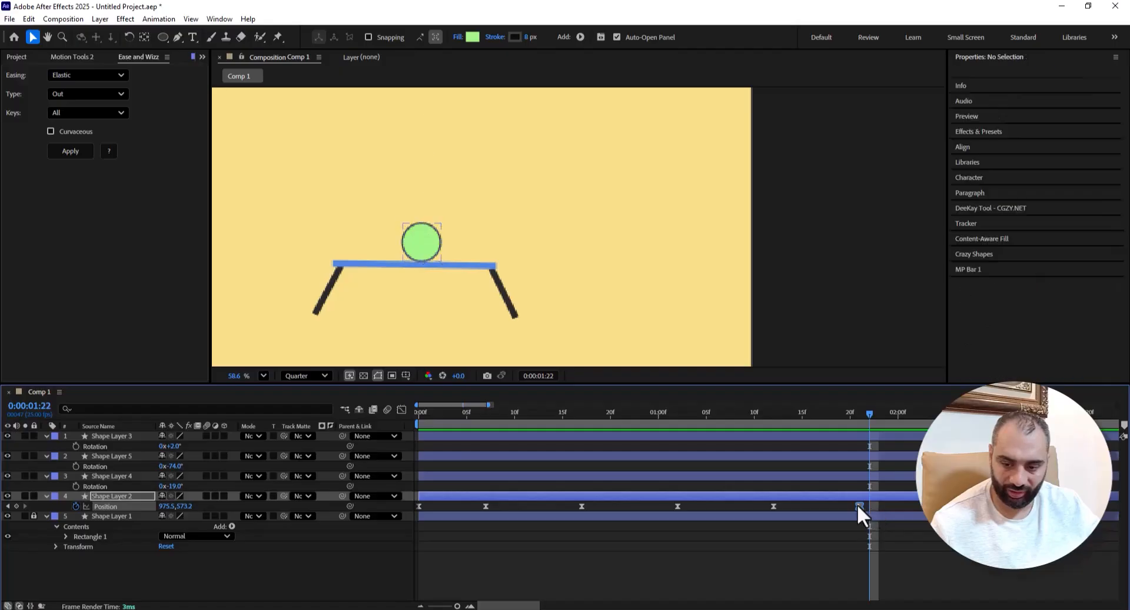
{"action": "left_click_drag", "start_coordinate": [865, 502], "coordinate": [760, 512]}
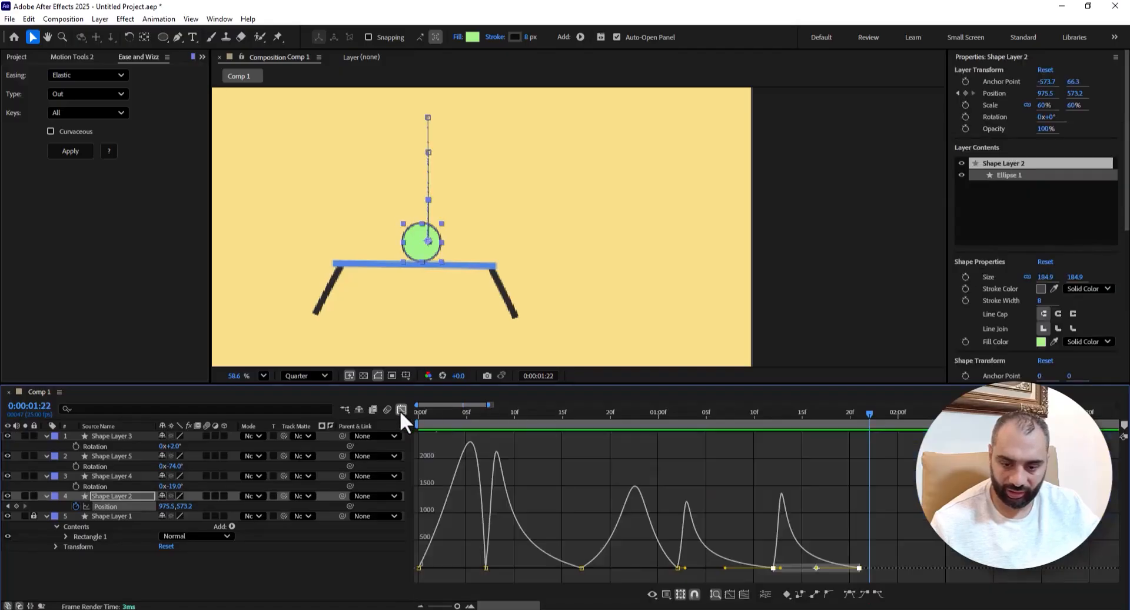
{"action": "left_click", "coordinate": [401, 408]}
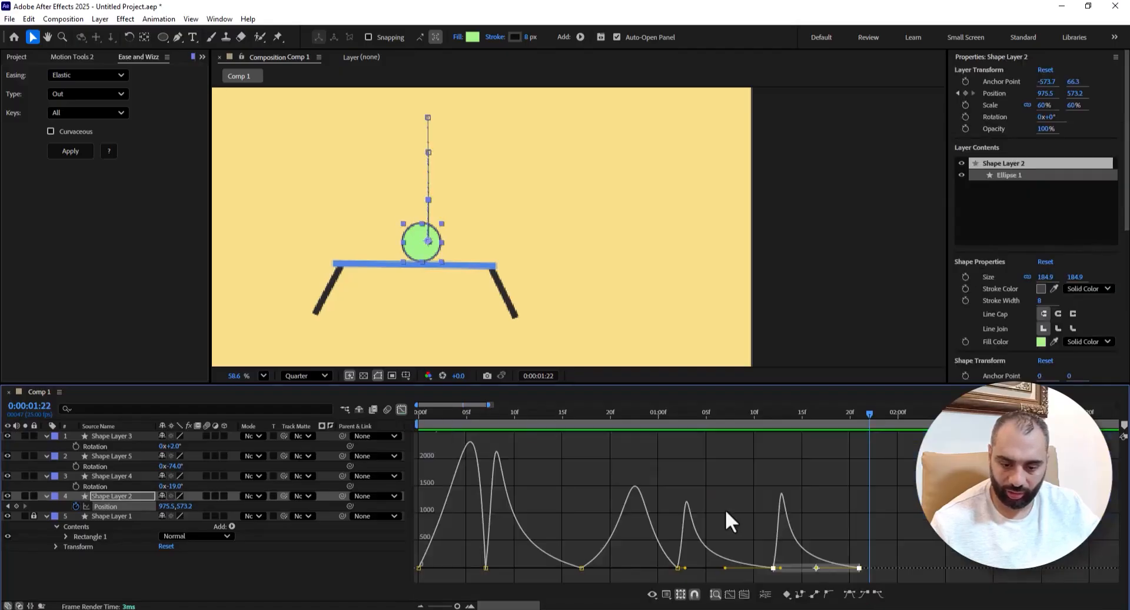
{"action": "left_click", "coordinate": [774, 570]}
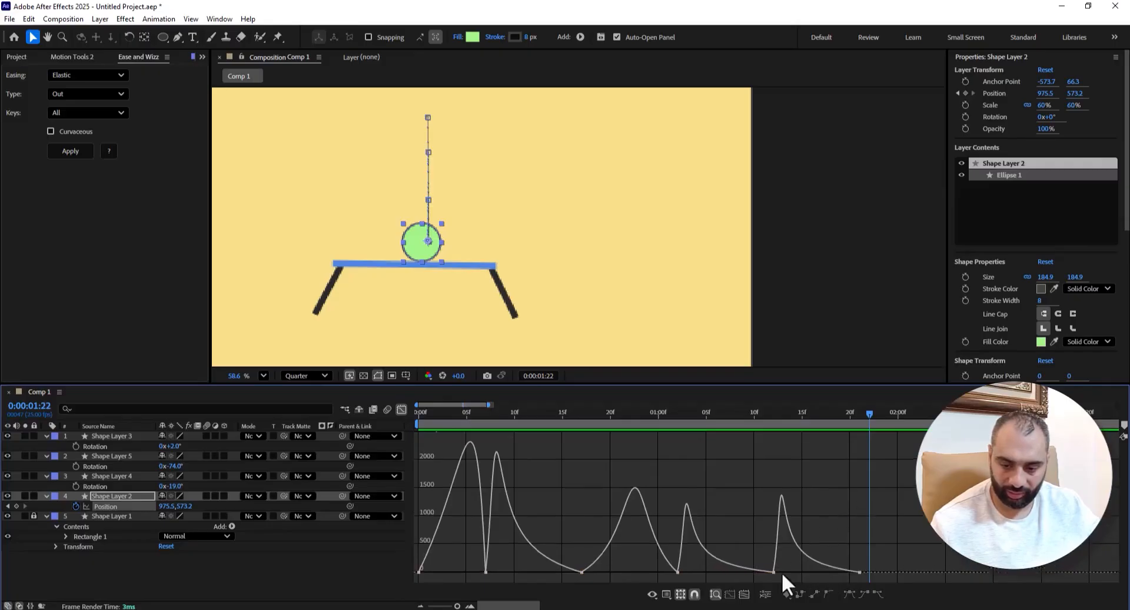
{"action": "left_click_drag", "start_coordinate": [780, 572], "coordinate": [807, 572]}
{"action": "left_click_drag", "start_coordinate": [764, 413], "coordinate": [754, 422]}
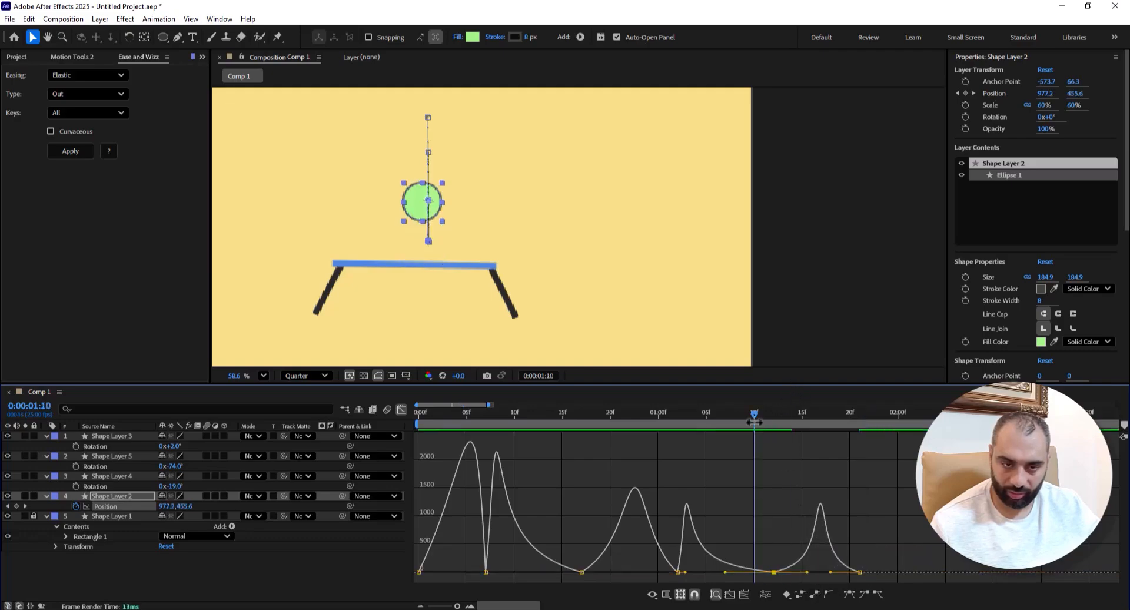
{"action": "key", "text": "space"}
{"action": "key", "text": "space"}
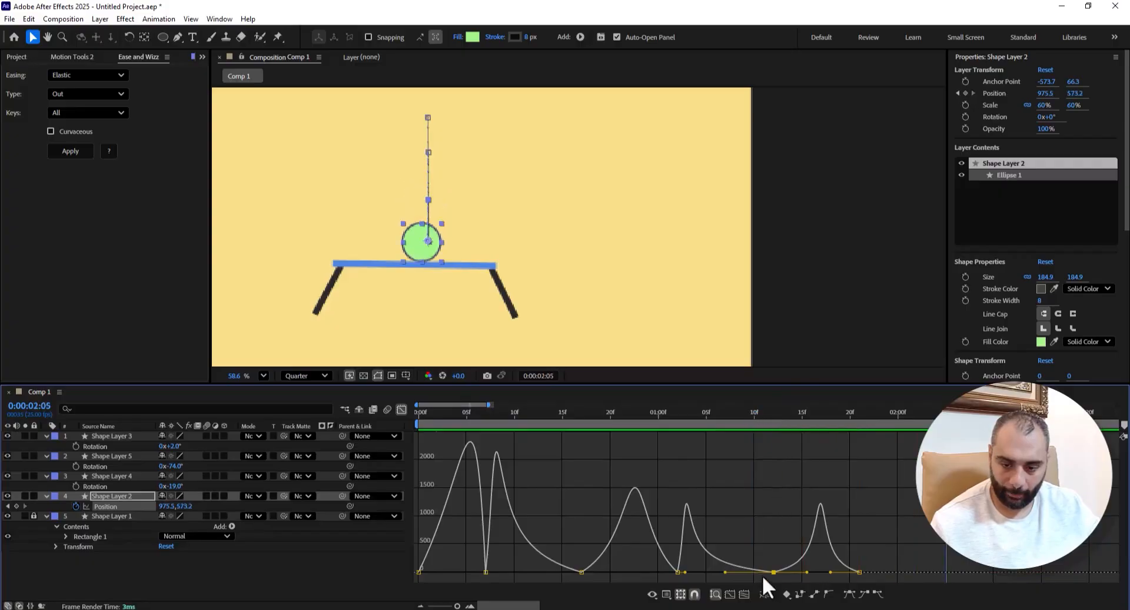
{"action": "left_click", "coordinate": [403, 409]}
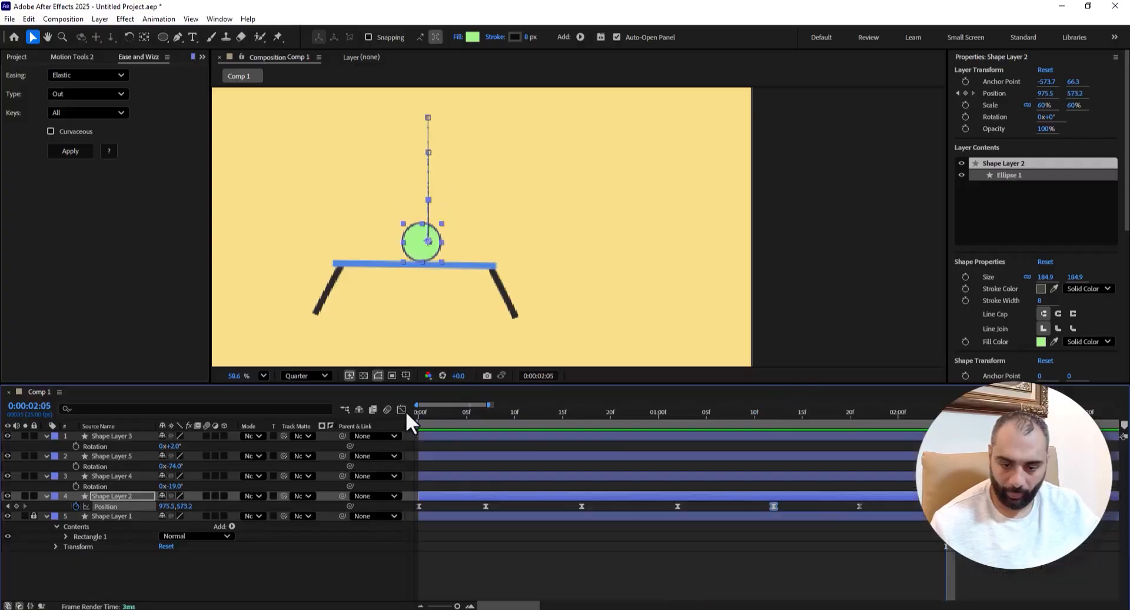
{"action": "left_click", "coordinate": [645, 412]}
{"action": "key", "text": "space"}
{"action": "key", "text": "space"}
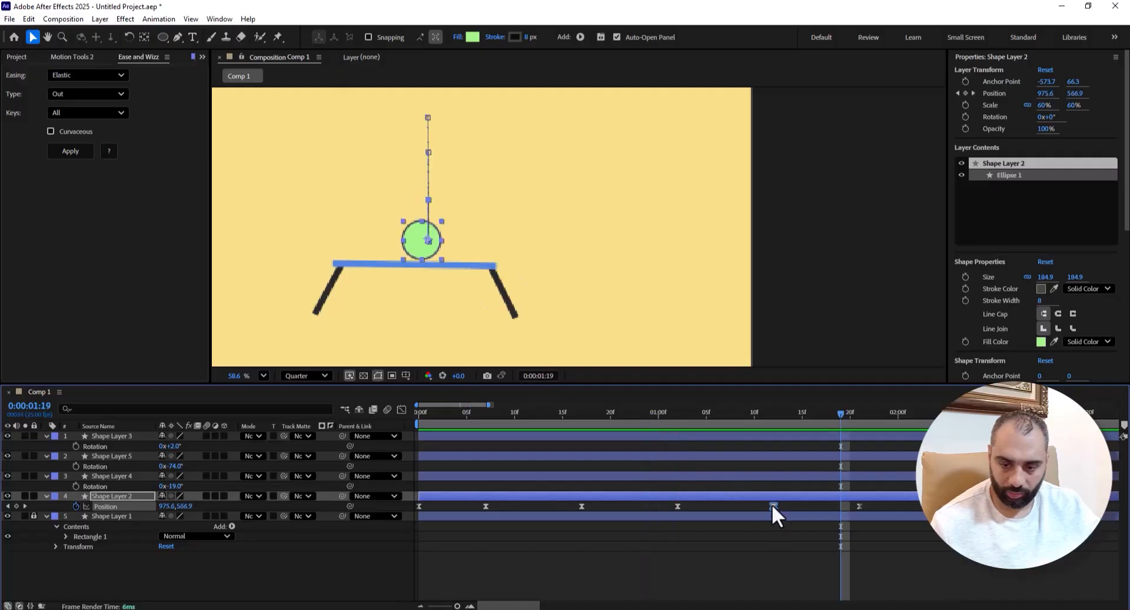
- Try shifting the ball's last two Position keyframes four frames earlier, to 0:00:01:08 and 0:00:01:17, and preview the timing
{"action": "left_click_drag", "start_coordinate": [878, 506], "coordinate": [737, 505]}
{"action": "left_click", "coordinate": [671, 412]}
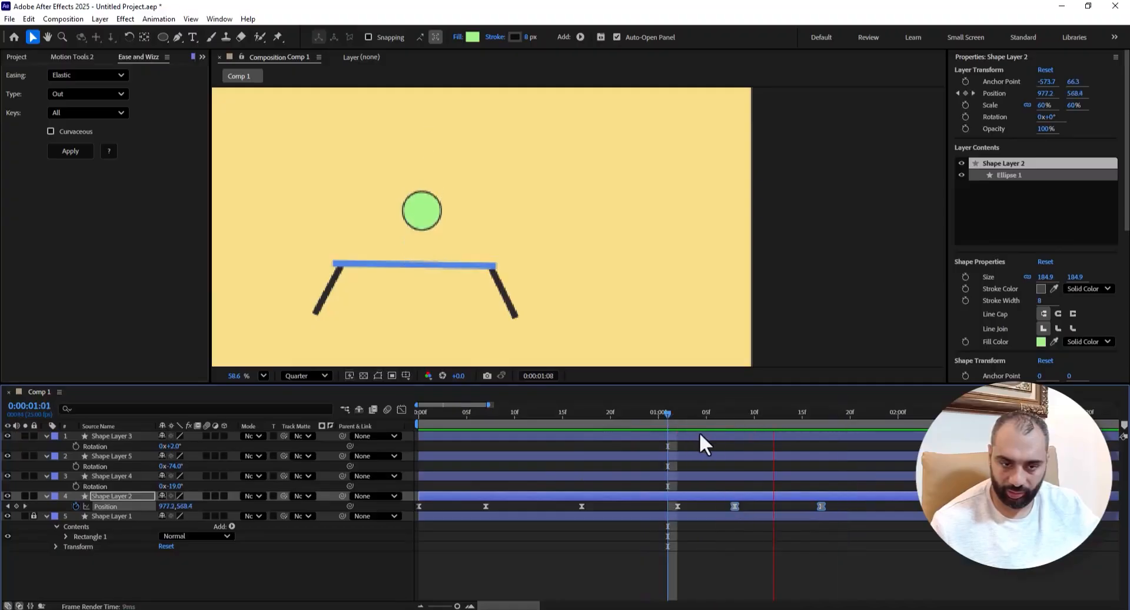
{"action": "key", "text": "space"}
{"action": "key", "text": "space"}
{"action": "key", "text": "Home"}
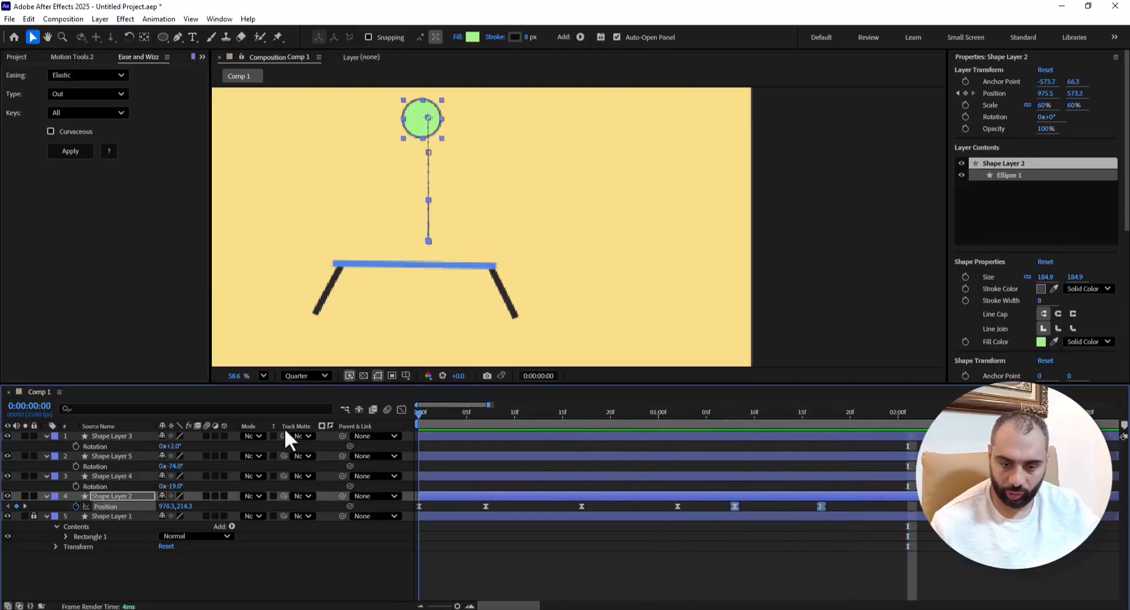
{"action": "key", "text": "space"}
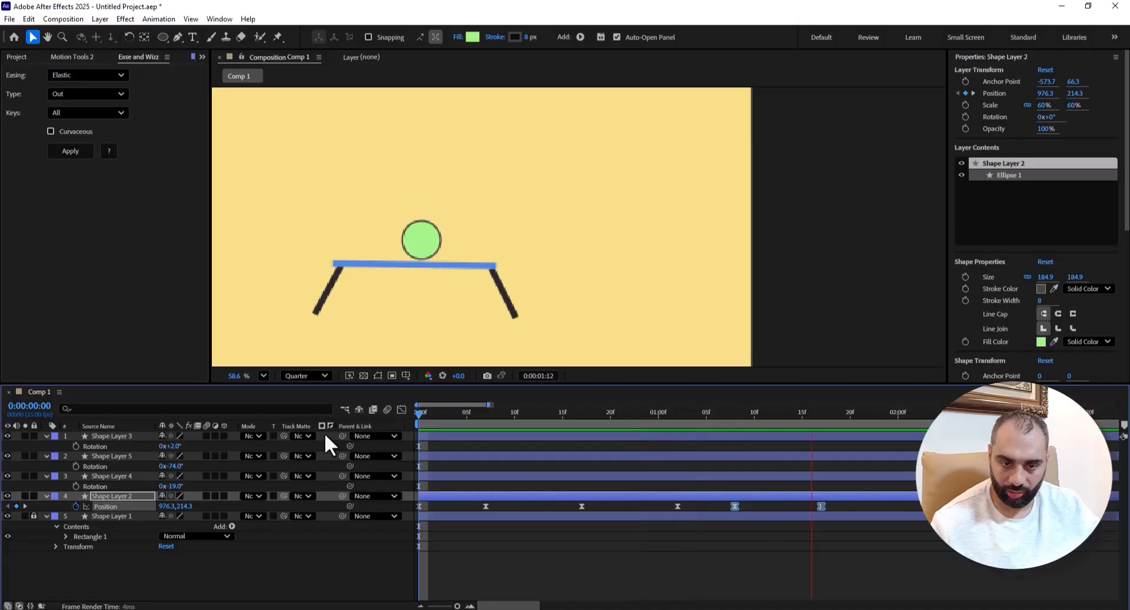
{"action": "key", "text": "space"}
{"action": "key", "text": "Home"}
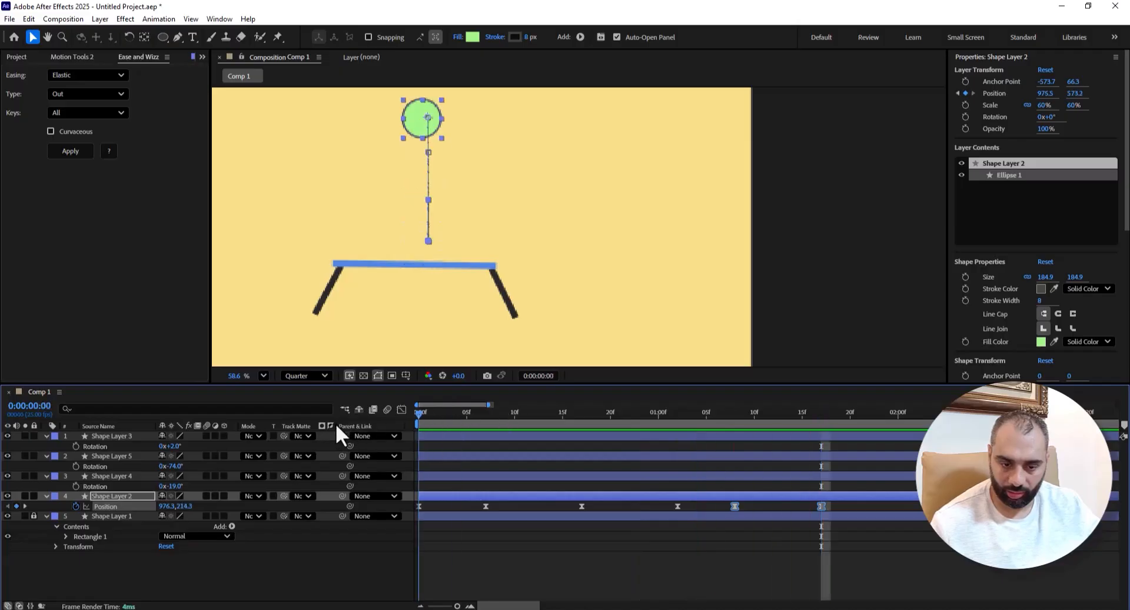
{"action": "key", "text": "space"}
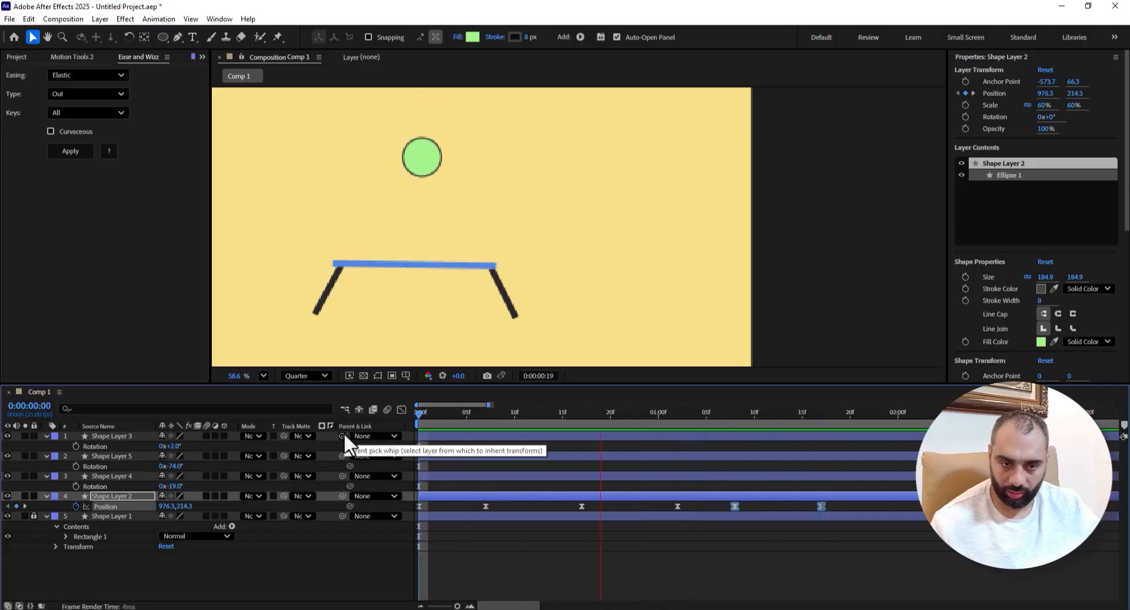
{"action": "key", "text": "space"}
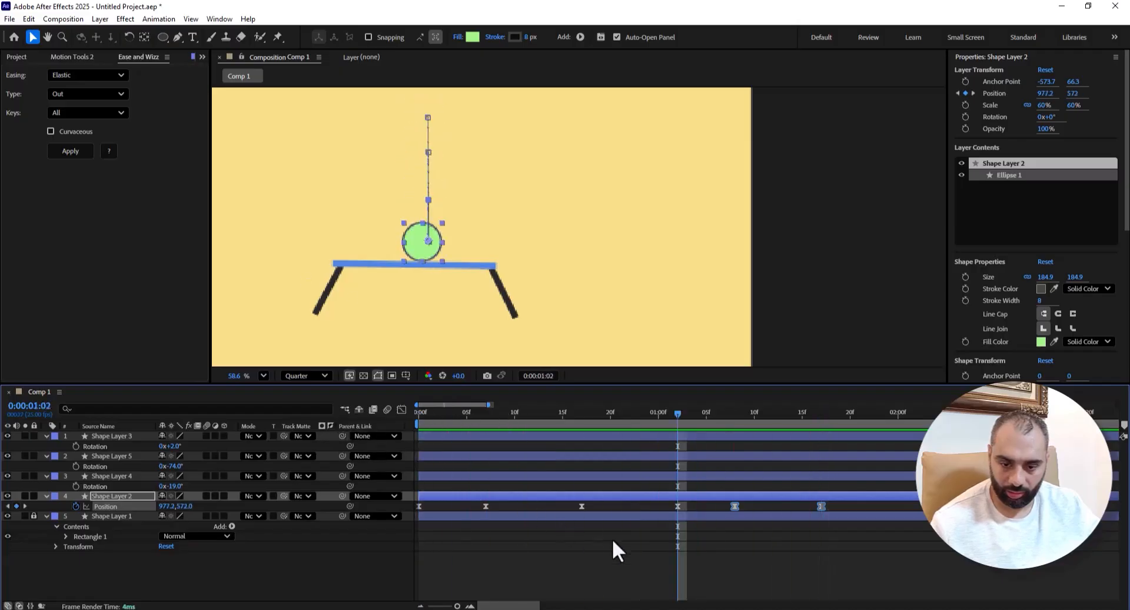
- Return the ball's last two Position keyframes to 0:00:01:12 and 0:00:01:21 and play from the start
{"action": "left_click", "coordinate": [739, 505]}
{"action": "left_click_drag", "start_coordinate": [830, 508], "coordinate": [771, 505]}
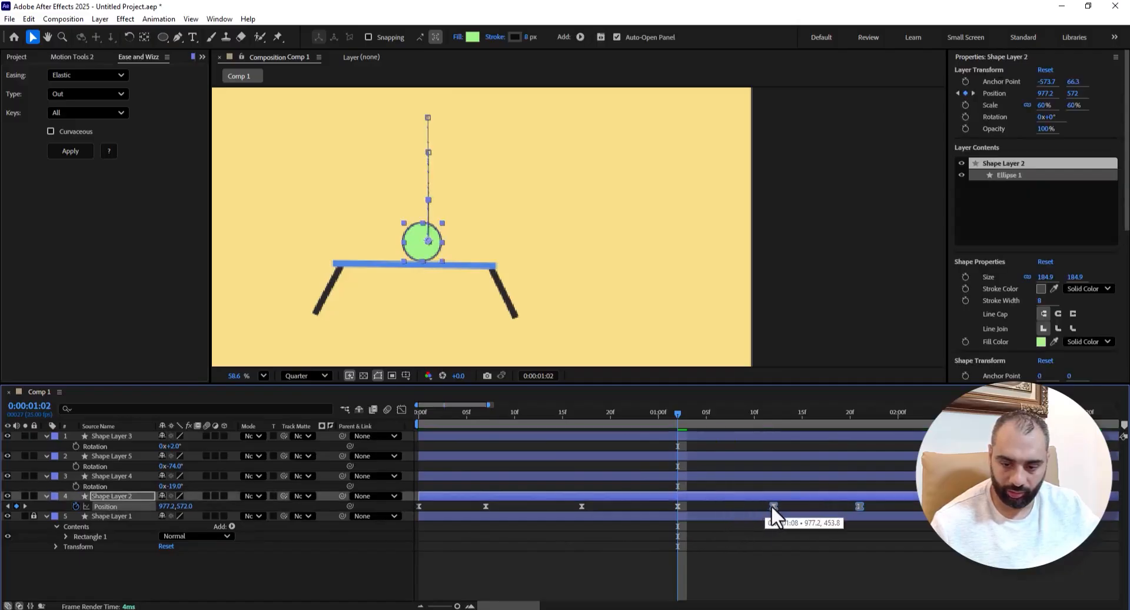
{"action": "left_click_drag", "start_coordinate": [671, 416], "coordinate": [300, 420]}
{"action": "key", "text": "space"}
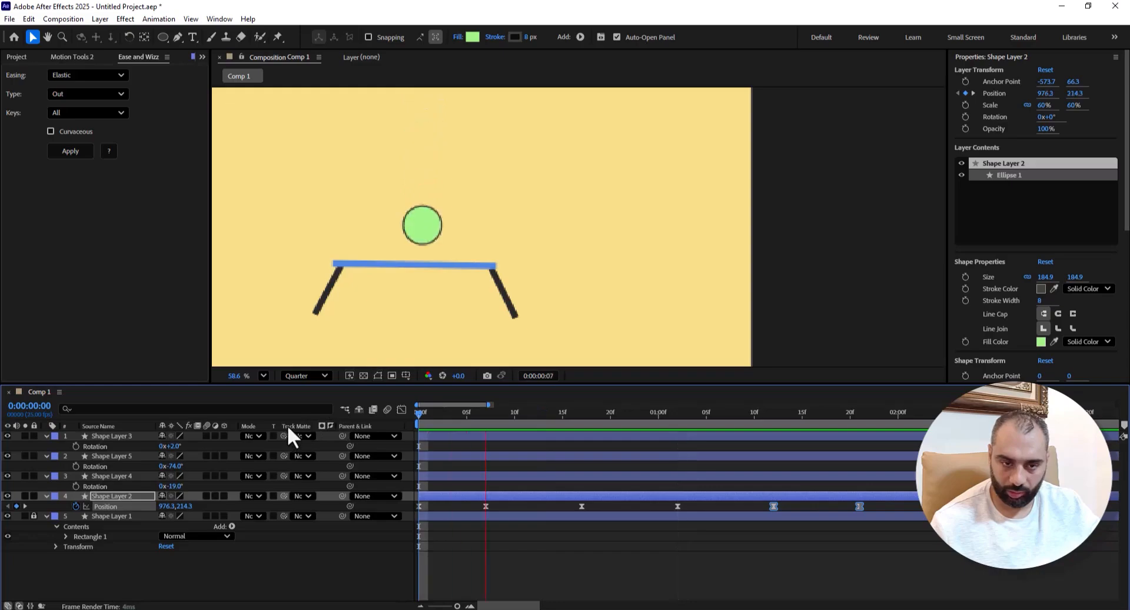
- Replay the ball's final bounce from several points between 0:00:00:22 and 0:00:01:21 to check its timing
{"action": "left_click_drag", "start_coordinate": [474, 412], "coordinate": [630, 413]}
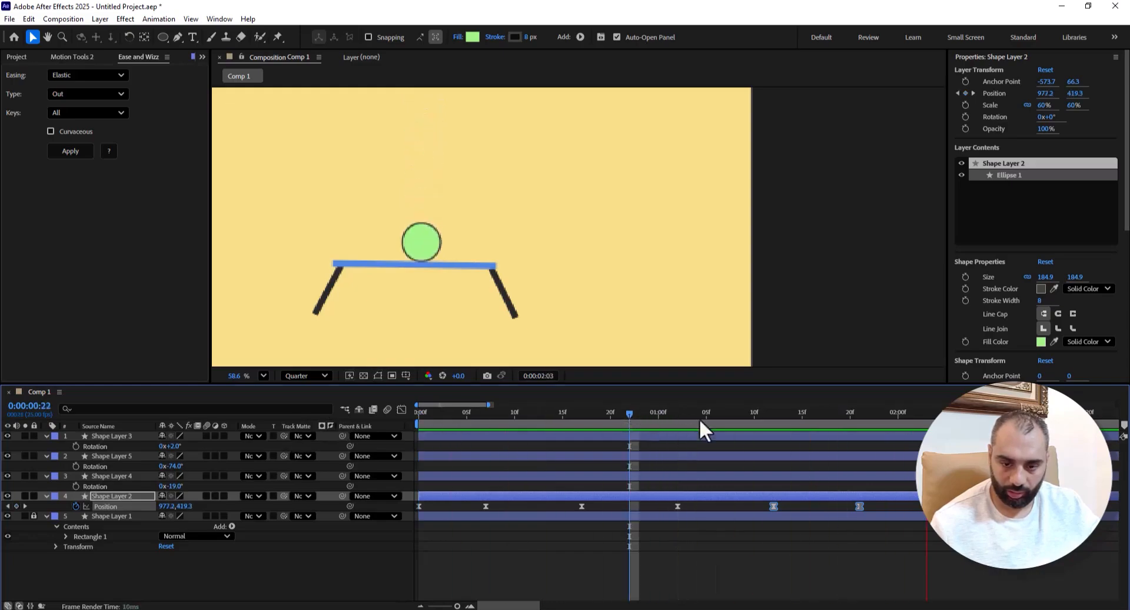
{"action": "left_click_drag", "start_coordinate": [699, 418], "coordinate": [727, 421]}
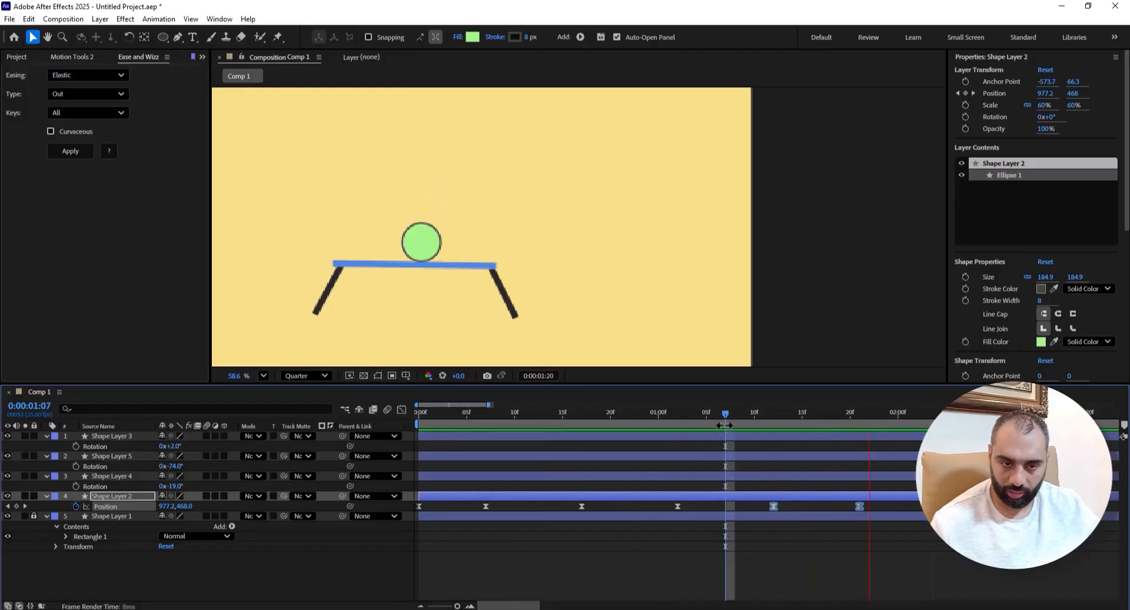
{"action": "left_click", "coordinate": [734, 414]}
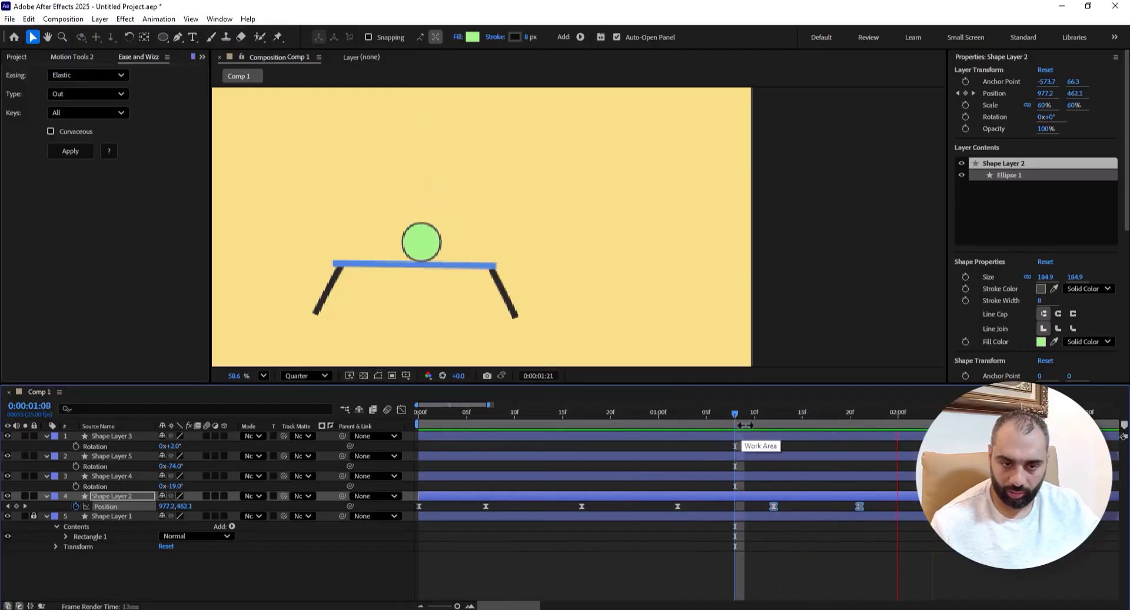
{"action": "left_click_drag", "start_coordinate": [748, 416], "coordinate": [634, 416]}
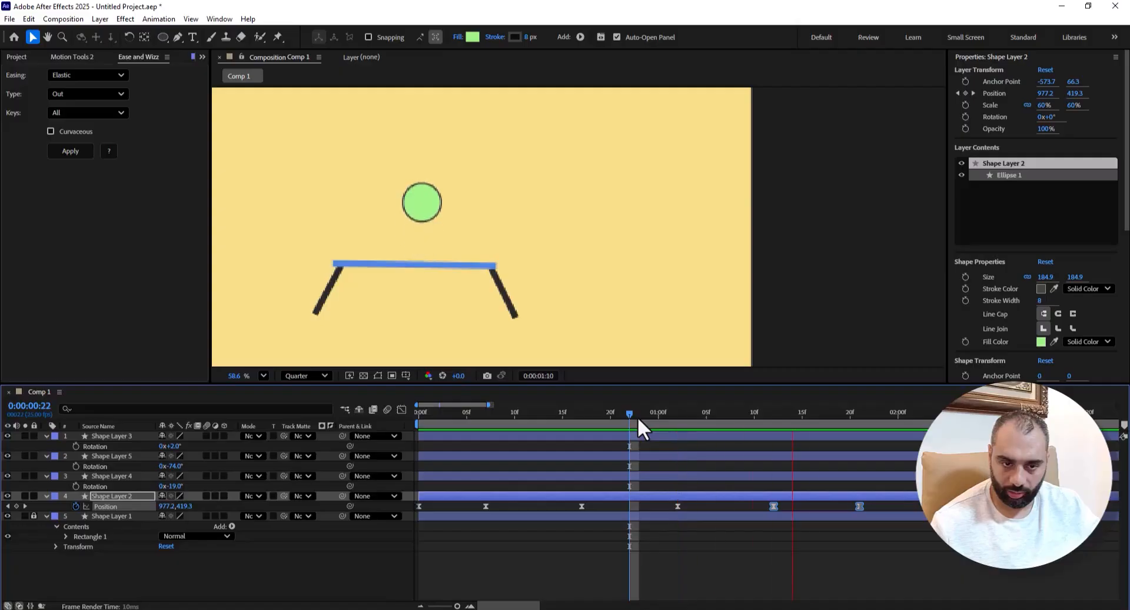
{"action": "left_click", "coordinate": [857, 414]}
{"action": "mouse_move", "coordinate": [786, 411]}
{"action": "left_mouse_down"}
{"action": "mouse_move", "coordinate": [761, 415]}
{"action": "mouse_move", "coordinate": [775, 417]}
{"action": "left_mouse_up"}
{"action": "key", "text": "space"}
{"action": "key", "text": "space"}
- In the speed graph, shorten both ease handles between the 0:00:01:12 and 0:00:01:21 Position keyframes to soften the fall, and preview the animation
{"action": "left_click", "coordinate": [810, 507]}
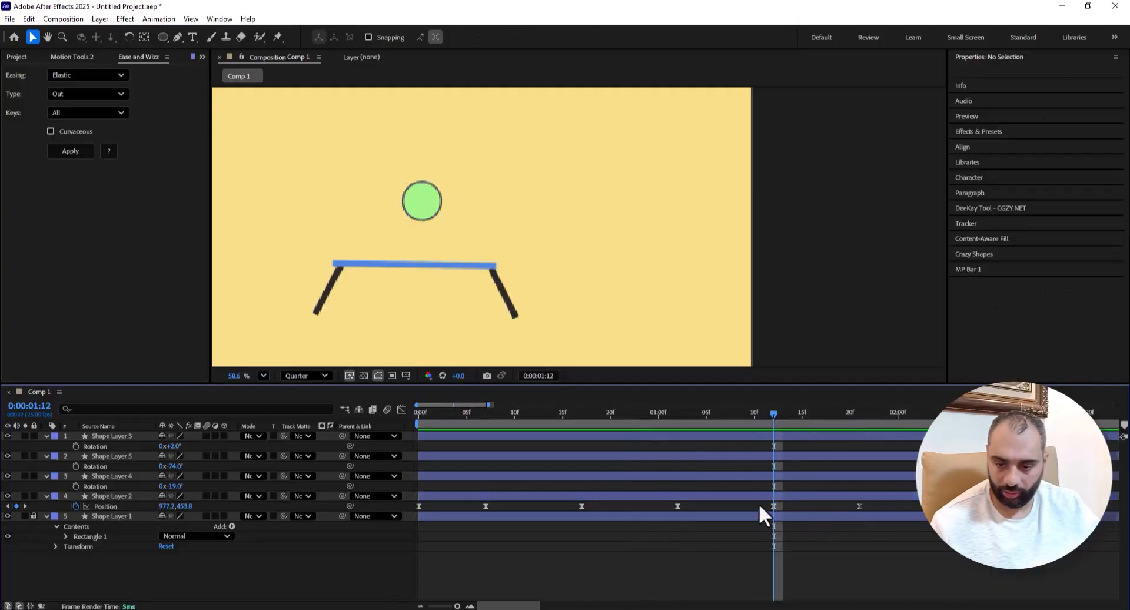
{"action": "left_click_drag", "start_coordinate": [759, 513], "coordinate": [895, 517]}
{"action": "left_click", "coordinate": [401, 409]}
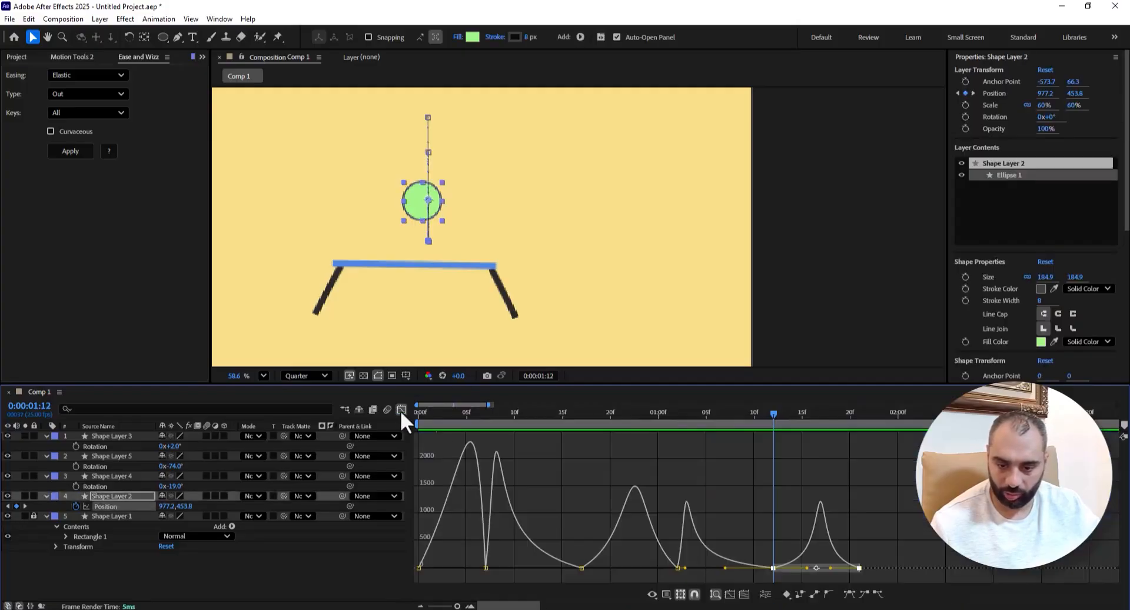
{"action": "left_click", "coordinate": [772, 568]}
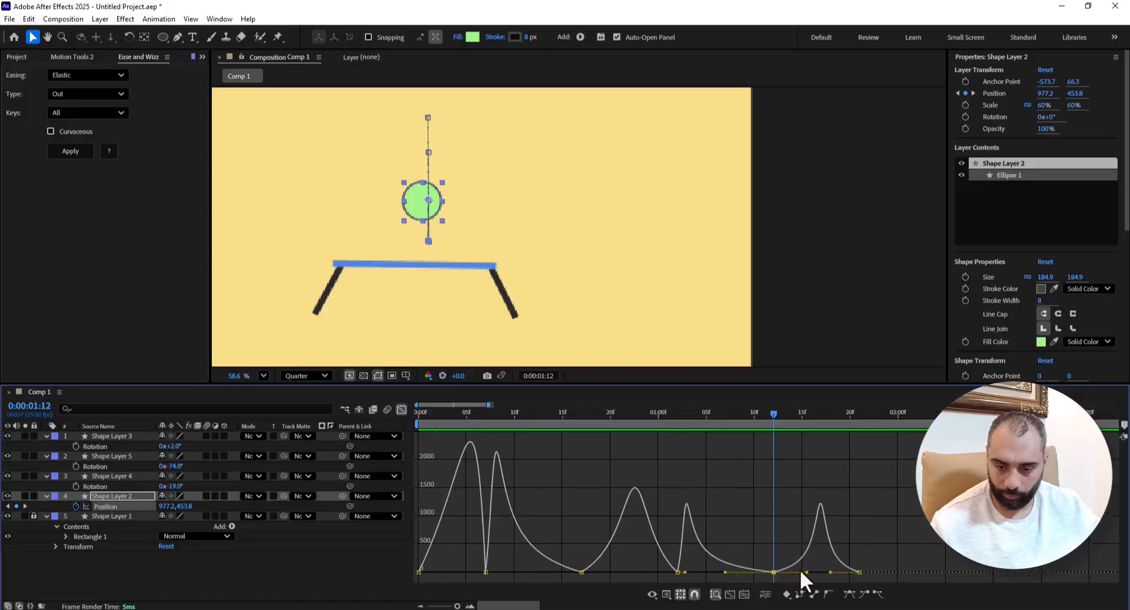
{"action": "left_click_drag", "start_coordinate": [807, 573], "coordinate": [802, 571]}
{"action": "key", "text": "space"}
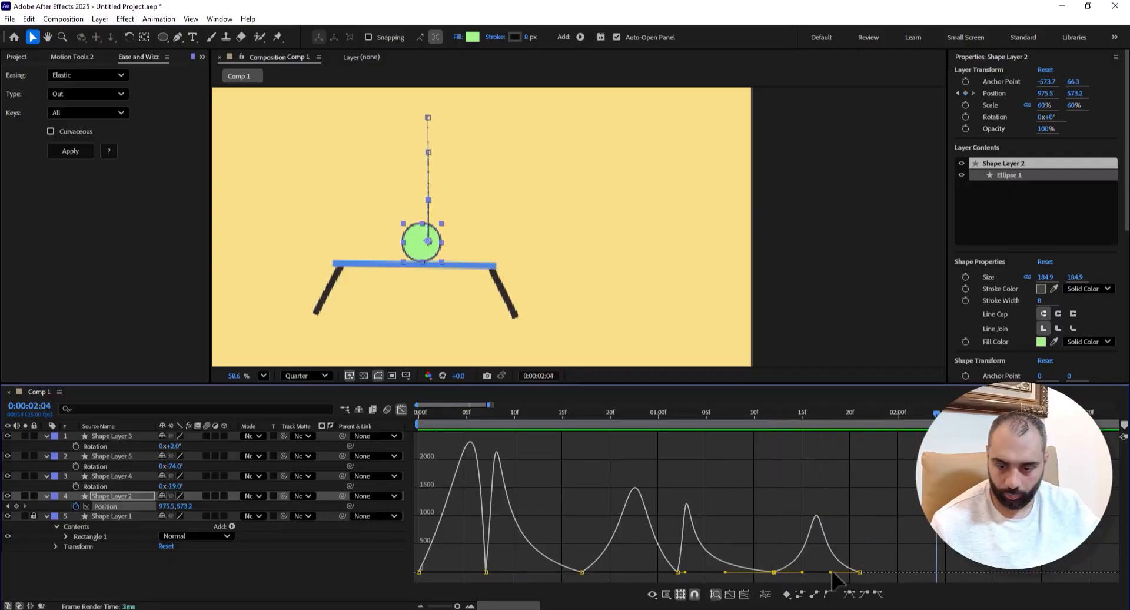
{"action": "left_click_drag", "start_coordinate": [831, 572], "coordinate": [839, 572]}
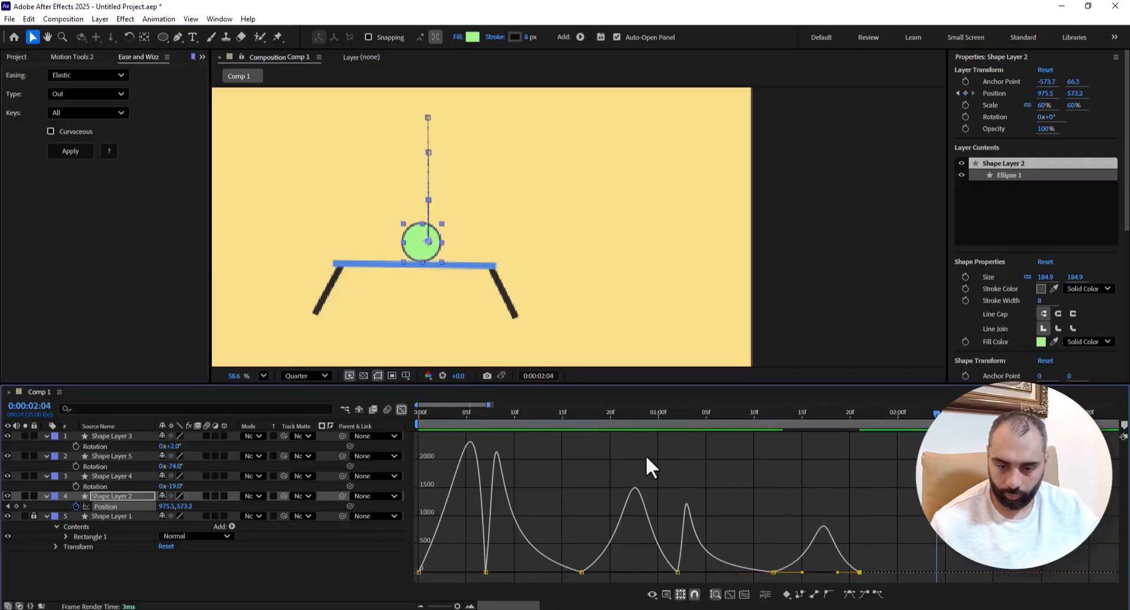
{"action": "left_click", "coordinate": [400, 409]}
{"action": "key", "text": "space"}
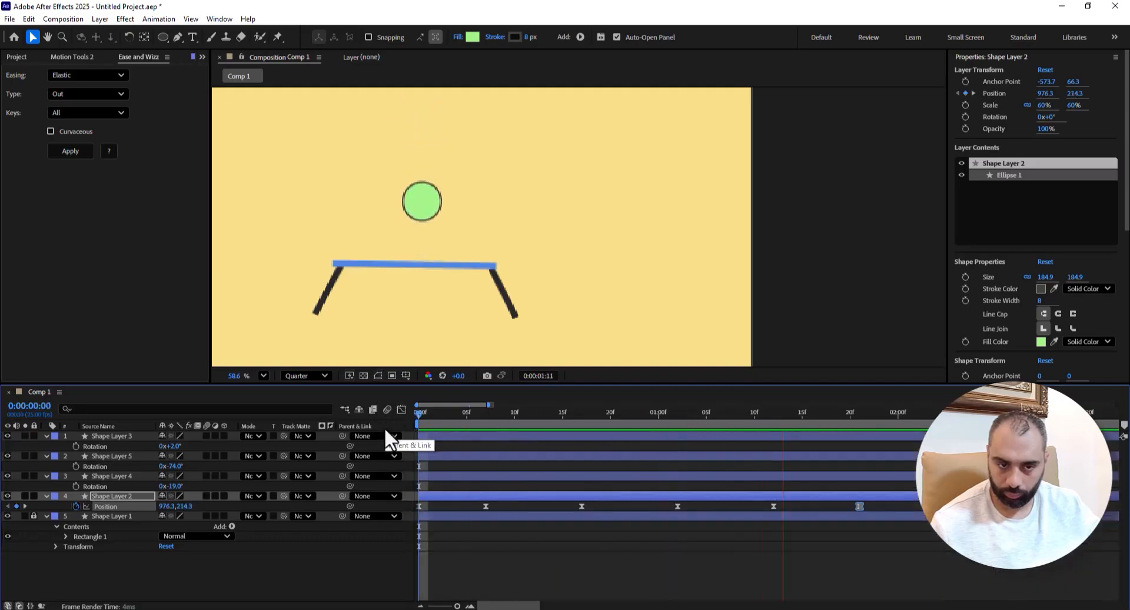
- Replay the ball's bounce from 0:00:00:17 and from 0:00:01:02 to check the timing of the last fall
{"action": "left_click_drag", "start_coordinate": [658, 411], "coordinate": [583, 410]}
{"action": "key", "text": "space"}
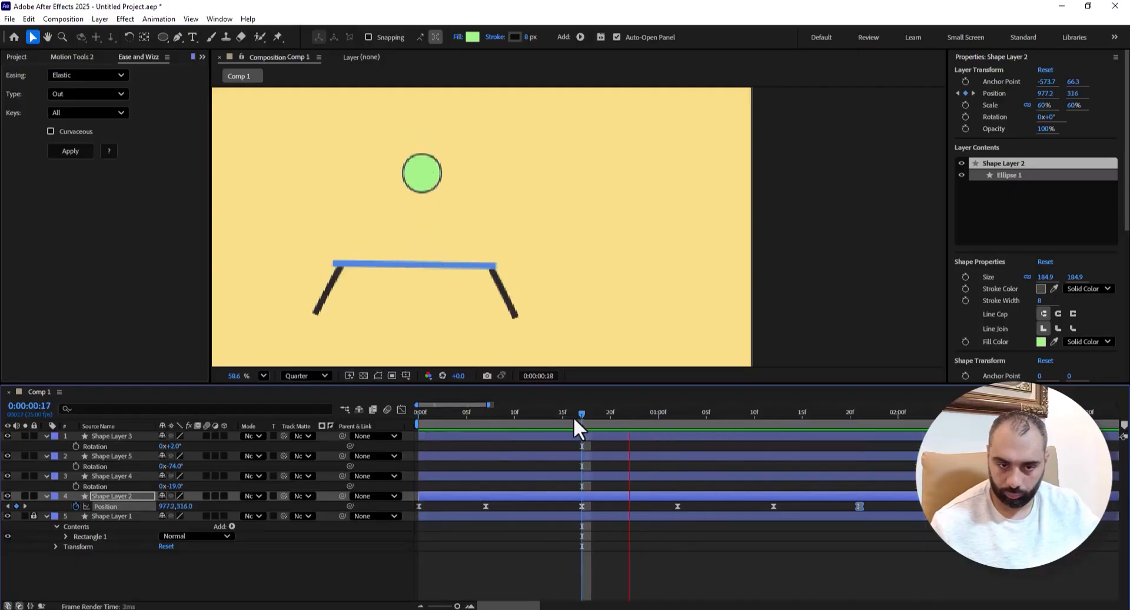
{"action": "key", "text": "space"}
{"action": "mouse_move", "coordinate": [669, 415]}
{"action": "left_mouse_down"}
{"action": "mouse_move", "coordinate": [654, 418]}
{"action": "mouse_move", "coordinate": [676, 421]}
{"action": "left_mouse_up"}
{"action": "key", "text": "space"}
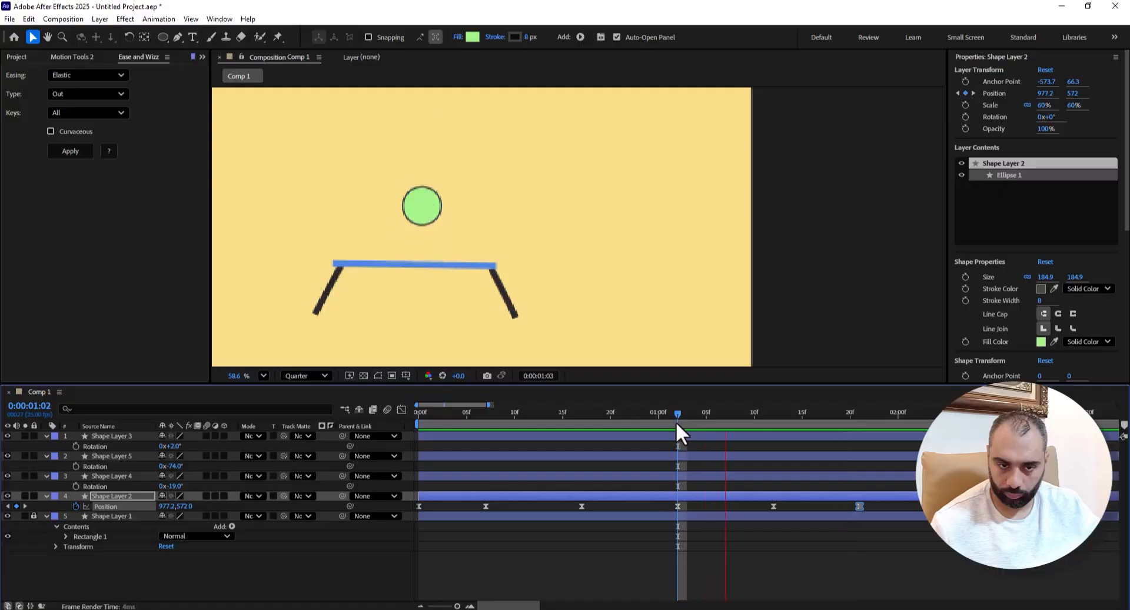
{"action": "key", "text": "space"}
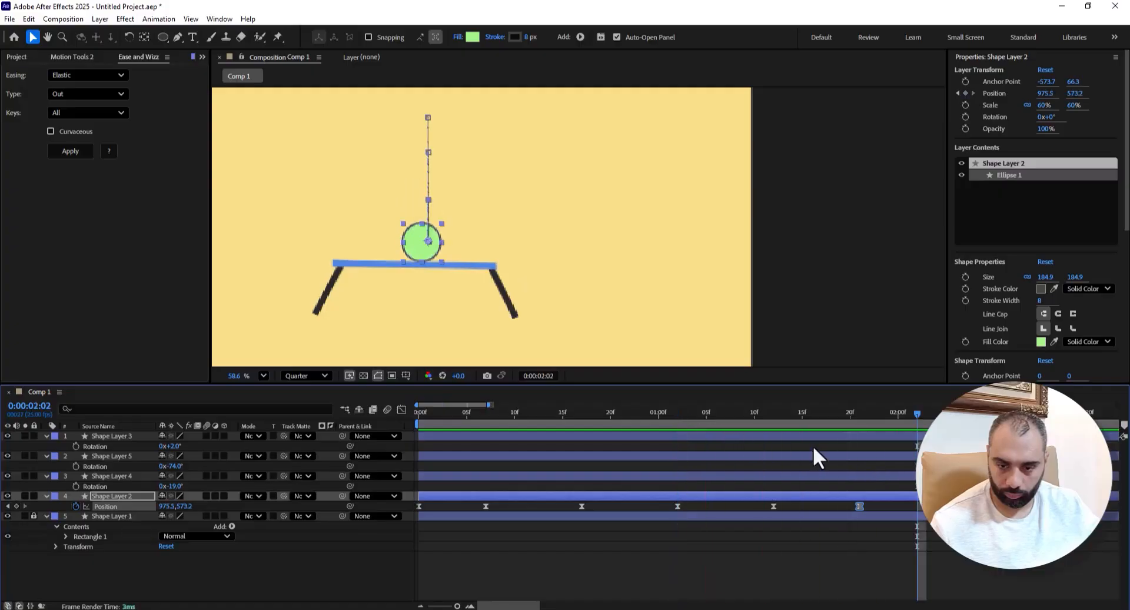
- Try moving the ball's last Position keyframe earlier, to 0:00:01:17, and preview the fall
{"action": "left_click_drag", "start_coordinate": [860, 507], "coordinate": [823, 507]}
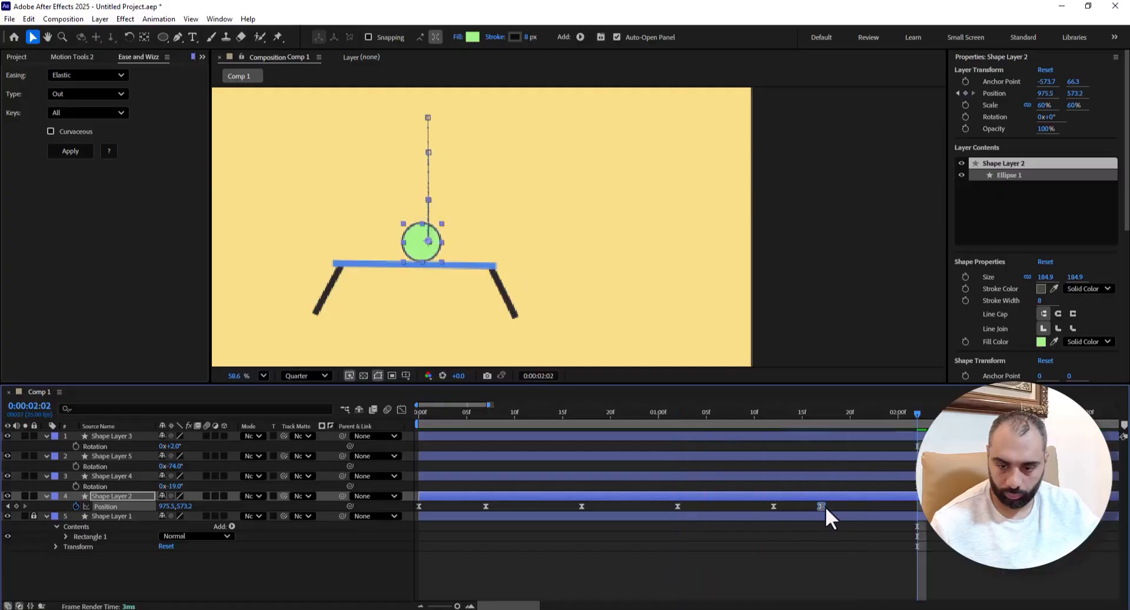
{"action": "left_click", "coordinate": [754, 415]}
{"action": "key", "text": "space"}
{"action": "left_click", "coordinate": [448, 421]}
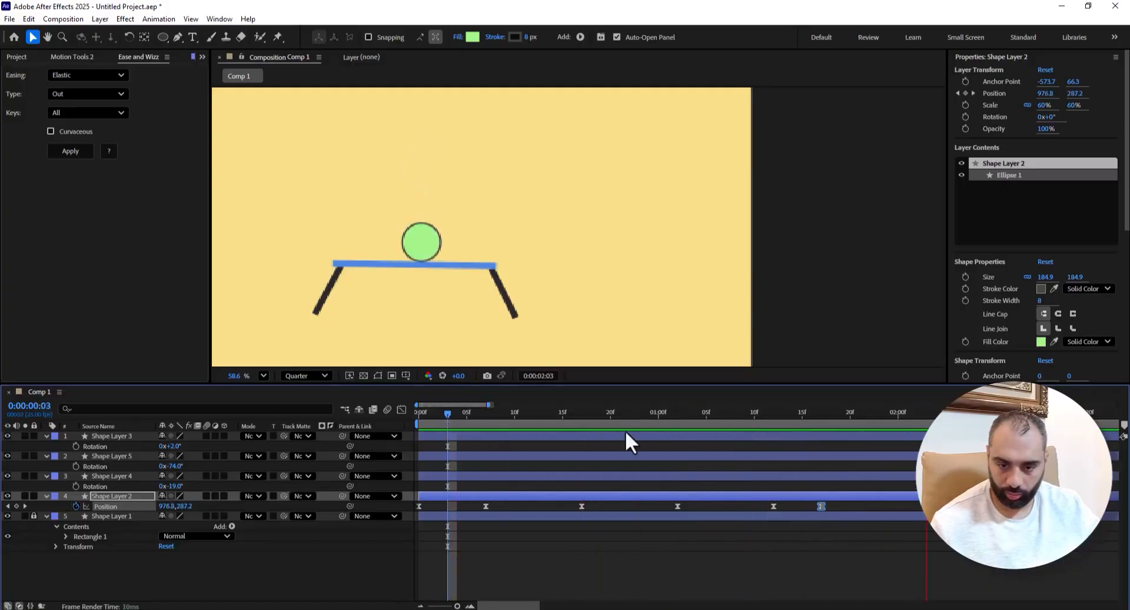
{"action": "key", "text": "space"}
- Move the ball's last Position keyframe to 0:00:01:19 and preview the bounce from several points
{"action": "left_click_drag", "start_coordinate": [821, 505], "coordinate": [837, 506]}
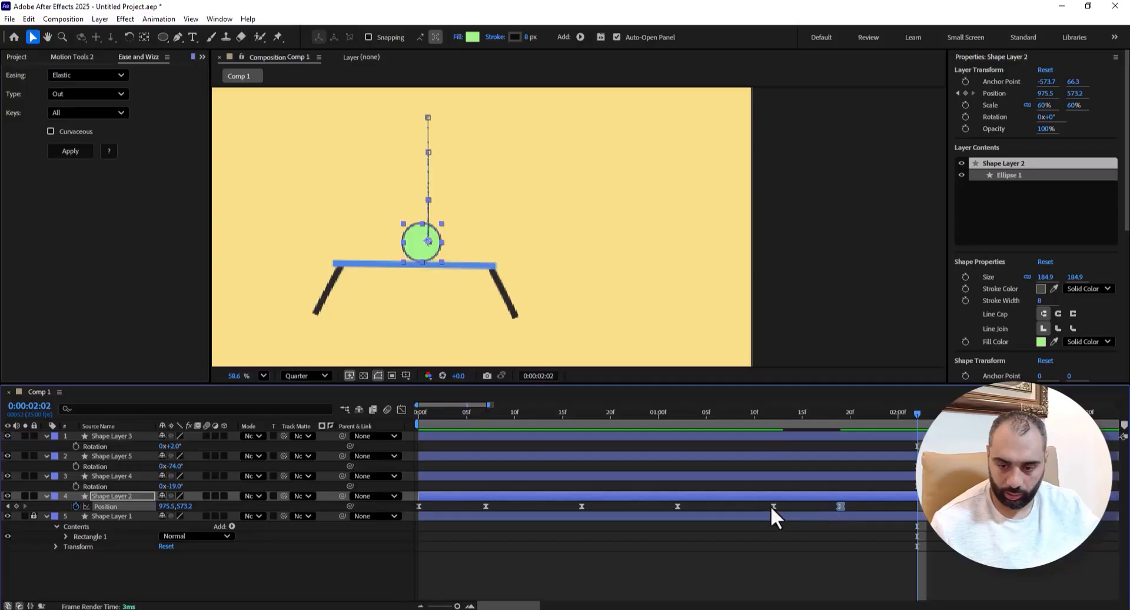
{"action": "left_click", "coordinate": [765, 410]}
{"action": "key", "text": "space"}
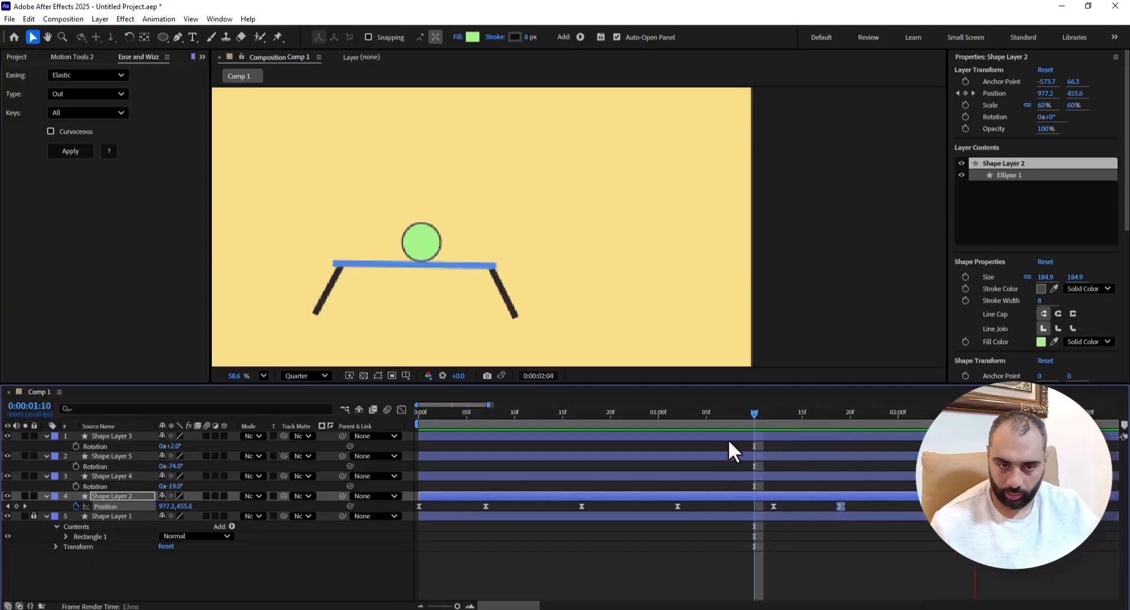
{"action": "key", "text": "space"}
{"action": "left_click", "coordinate": [569, 431]}
{"action": "key", "text": "space"}
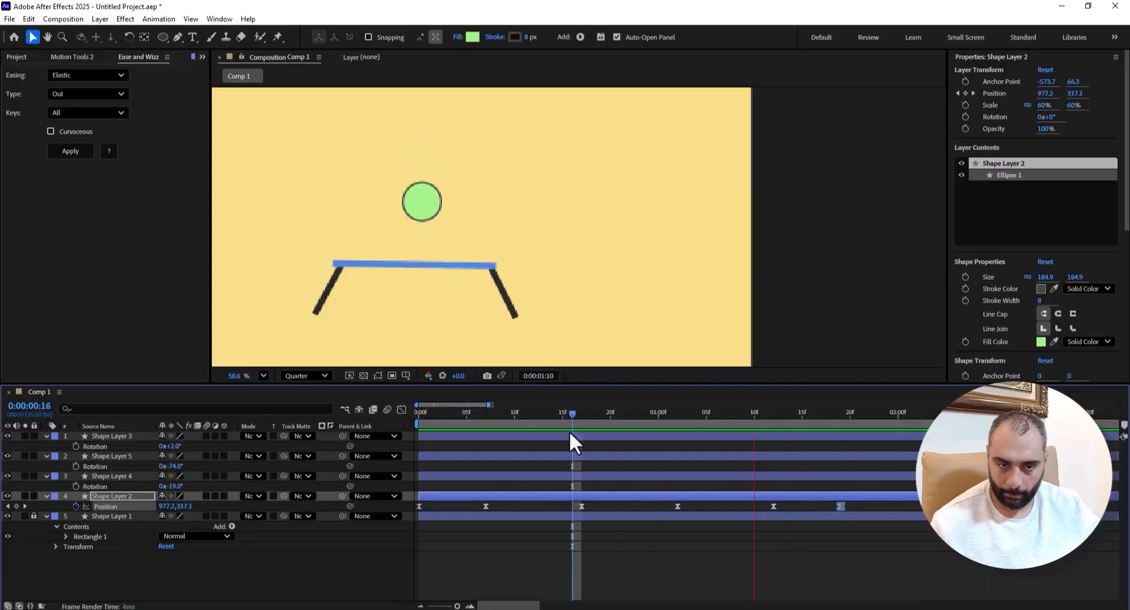
{"action": "key", "text": "space"}
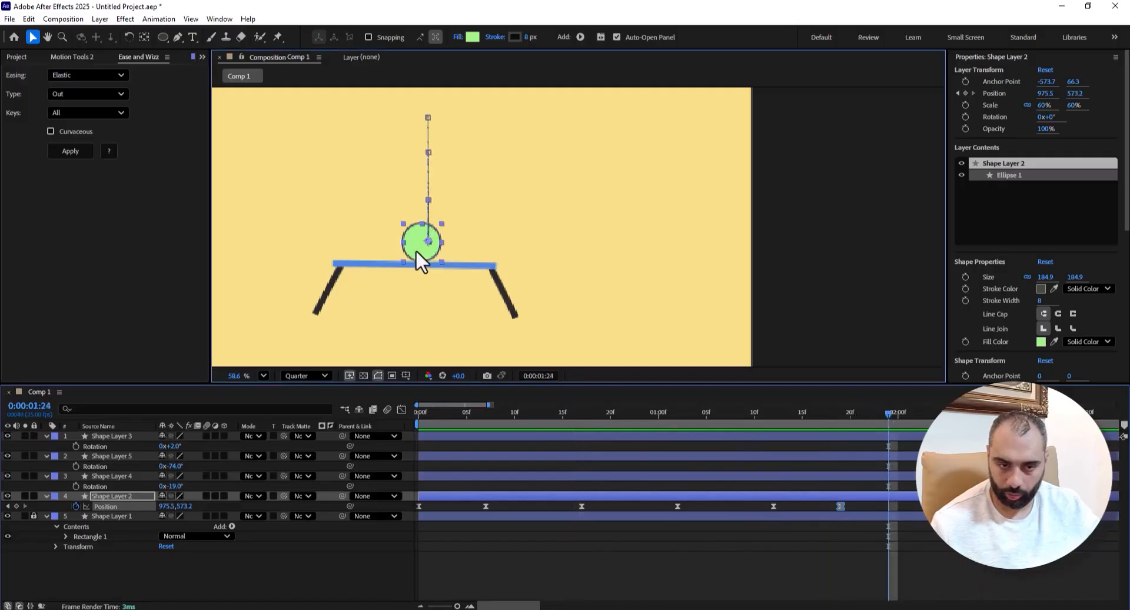
- Add a small final bounce by raising the ball to Position 973.8, 549.3 at 0:00:01:24 and lowering it to 973.8, 573.2 at 0:00:02:02
{"action": "left_click_drag", "start_coordinate": [418, 260], "coordinate": [415, 234]}
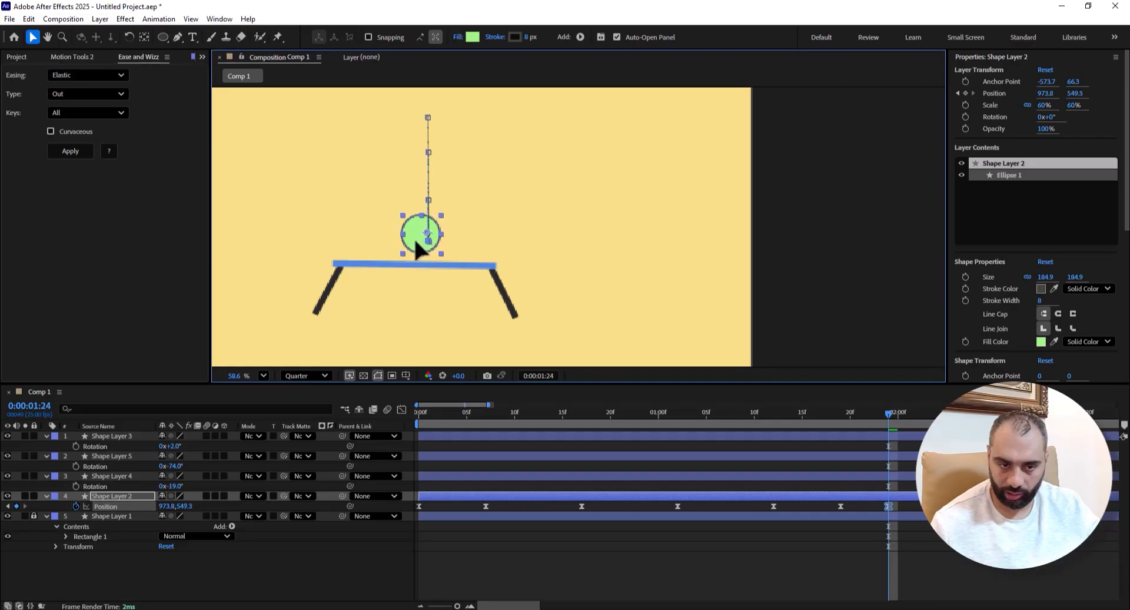
{"action": "left_click_drag", "start_coordinate": [880, 410], "coordinate": [917, 413]}
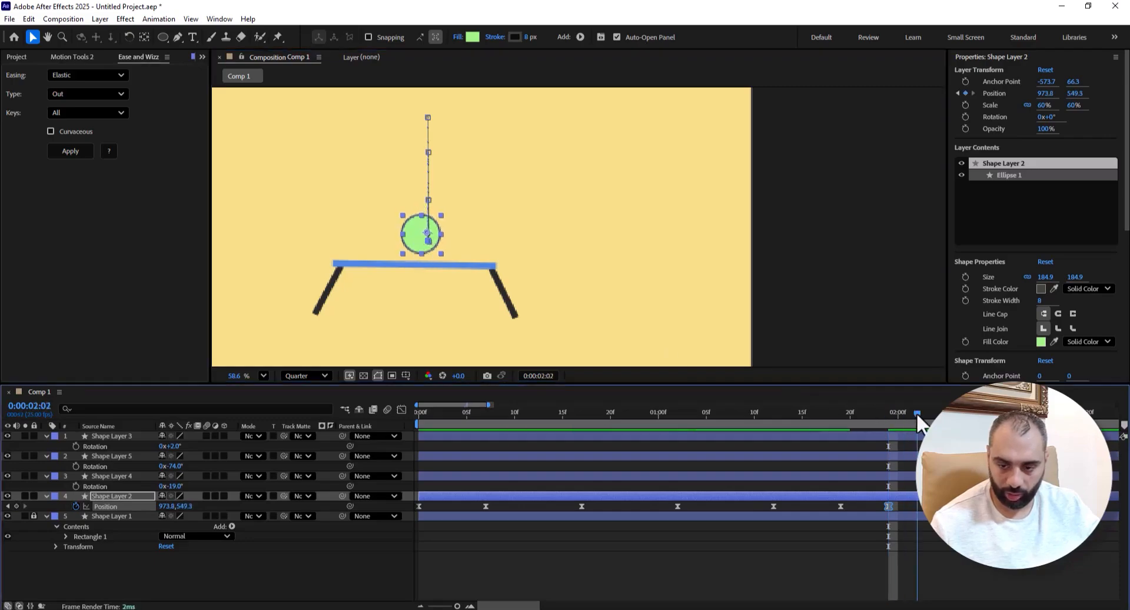
{"action": "left_click_drag", "start_coordinate": [421, 247], "coordinate": [410, 250]}
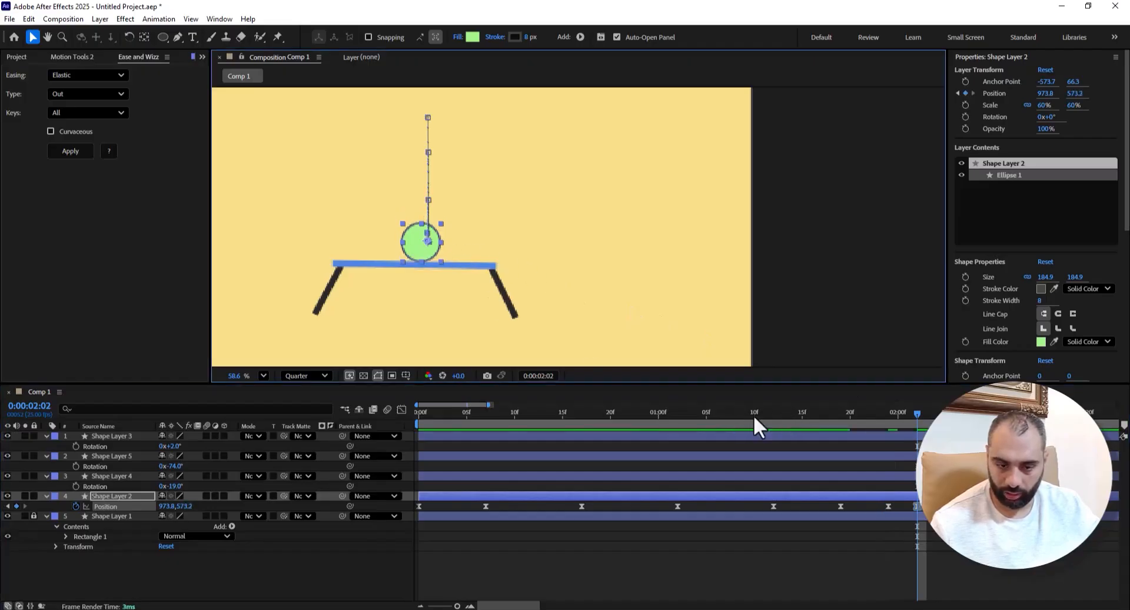
- Replay the animation from the start and from 0:00:00:21 to check the added final bounce
{"action": "key", "text": "space"}
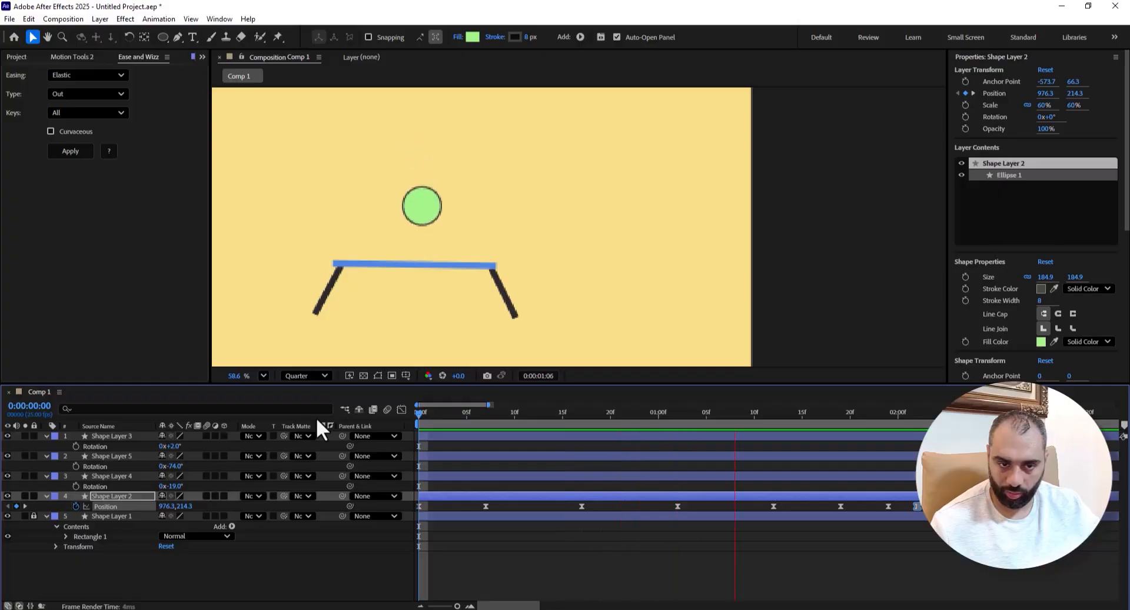
{"action": "left_click", "coordinate": [429, 414]}
{"action": "key", "text": "space"}
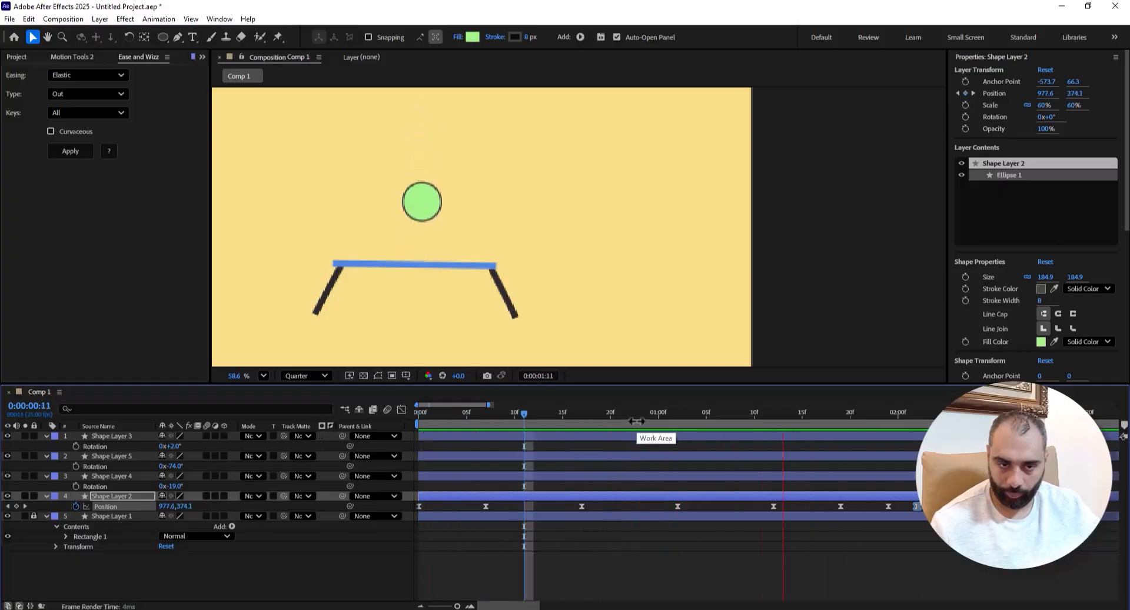
{"action": "key", "text": "space"}
{"action": "left_click", "coordinate": [613, 423]}
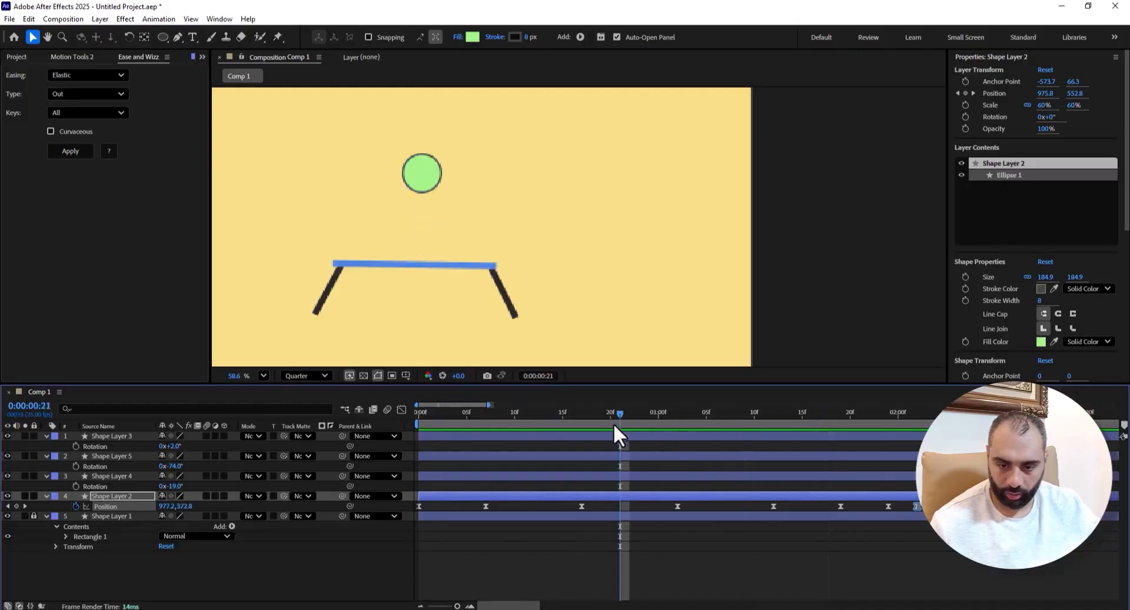
{"action": "key", "text": "space"}
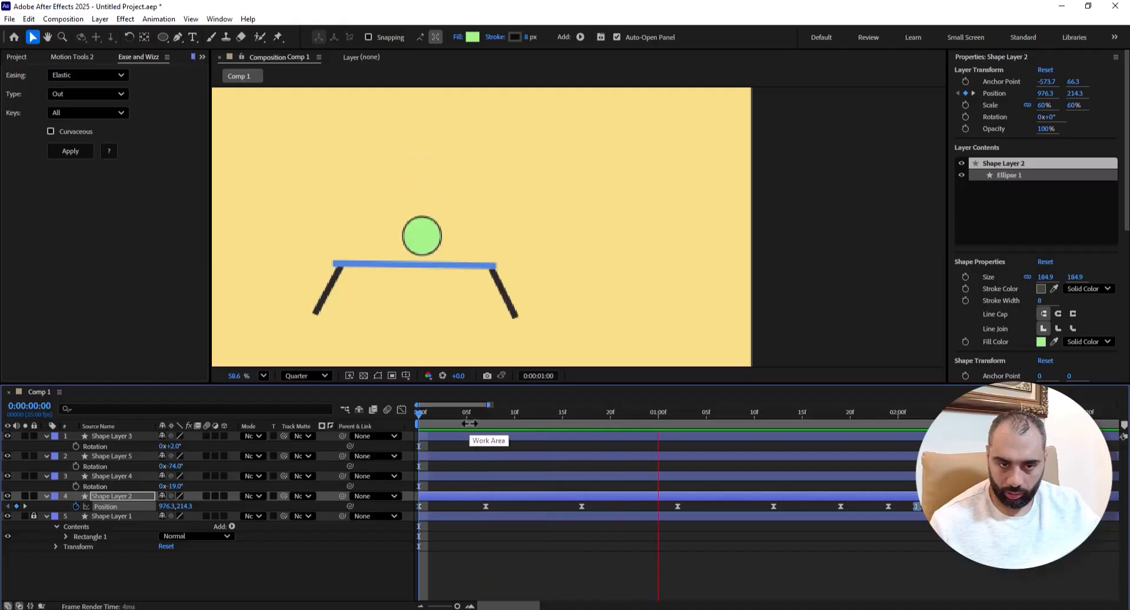
{"action": "key", "text": "space"}
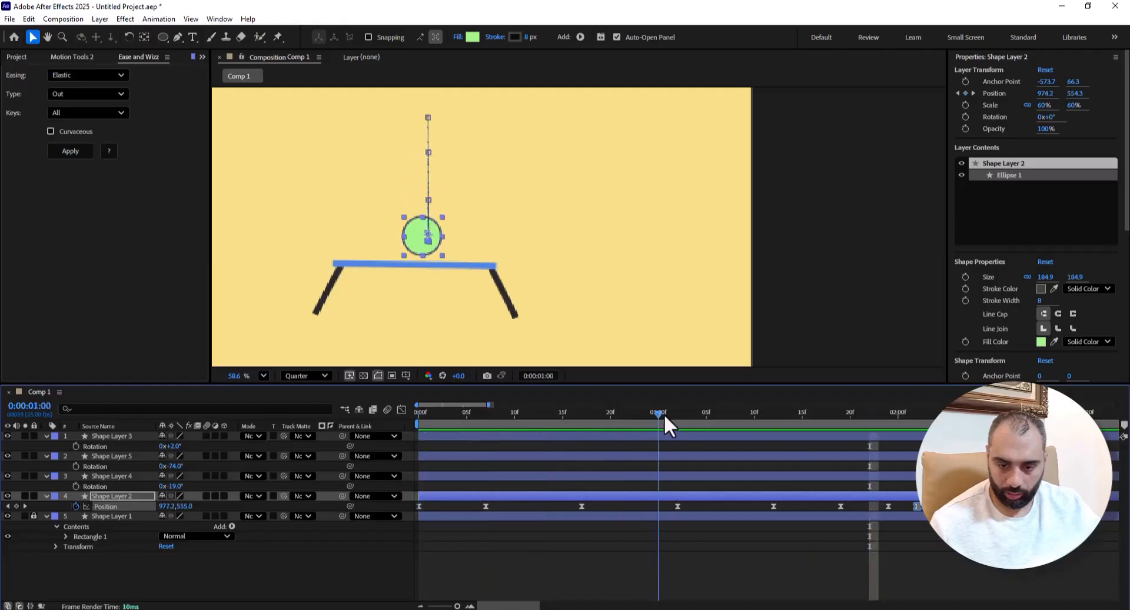
- Shift the ball's last four Position keyframes four frames earlier, so the first of them sits at 0:00:01:08, and preview the animation
{"action": "left_click", "coordinate": [687, 415]}
{"action": "left_click_drag", "start_coordinate": [763, 501], "coordinate": [889, 501]}
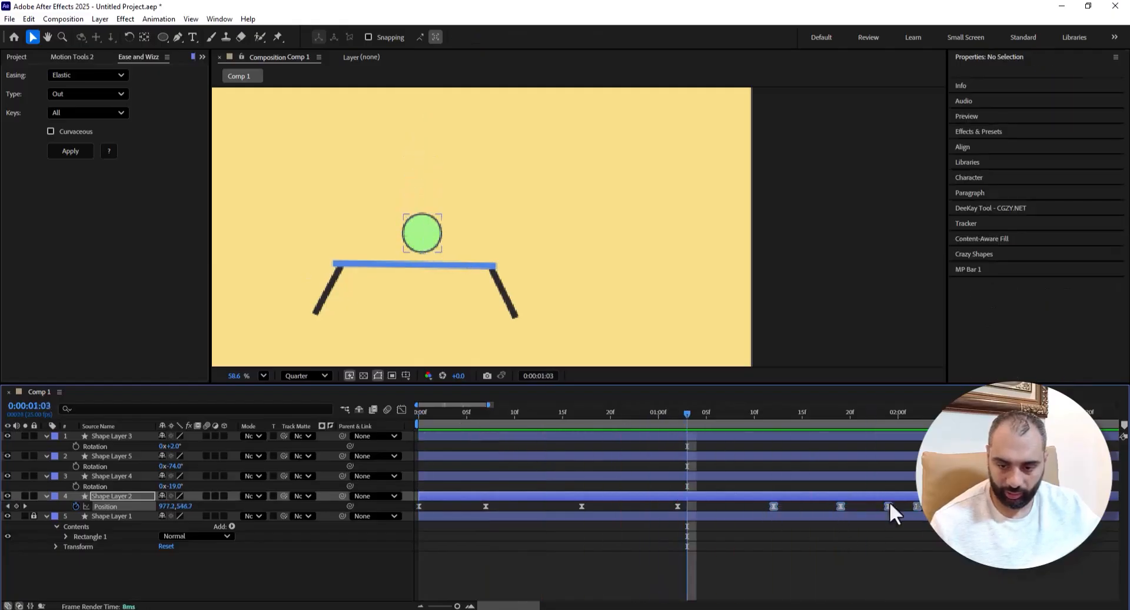
{"action": "left_click_drag", "start_coordinate": [769, 506], "coordinate": [730, 507]}
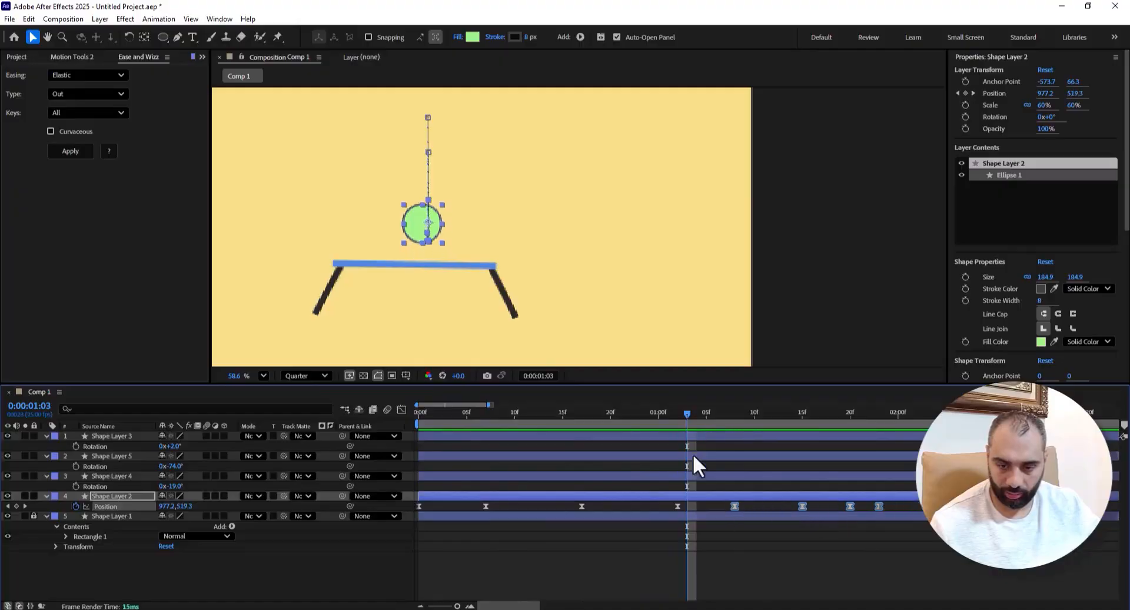
{"action": "key", "text": "space"}
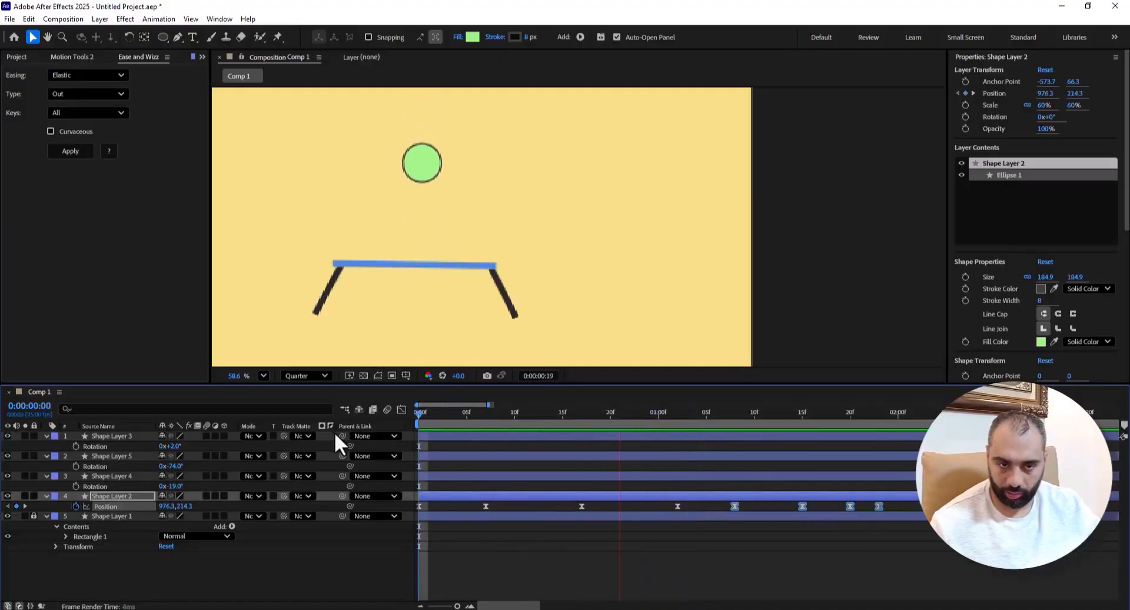
{"action": "key", "text": "space"}
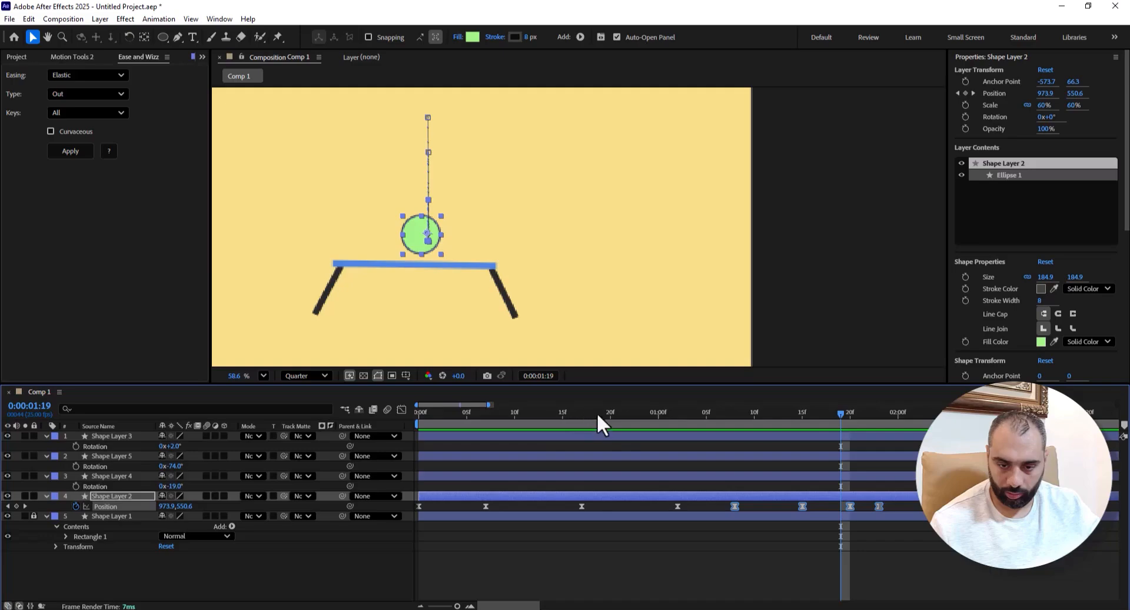
{"action": "left_click", "coordinate": [597, 414]}
{"action": "key", "text": "space"}
{"action": "key", "text": "space"}
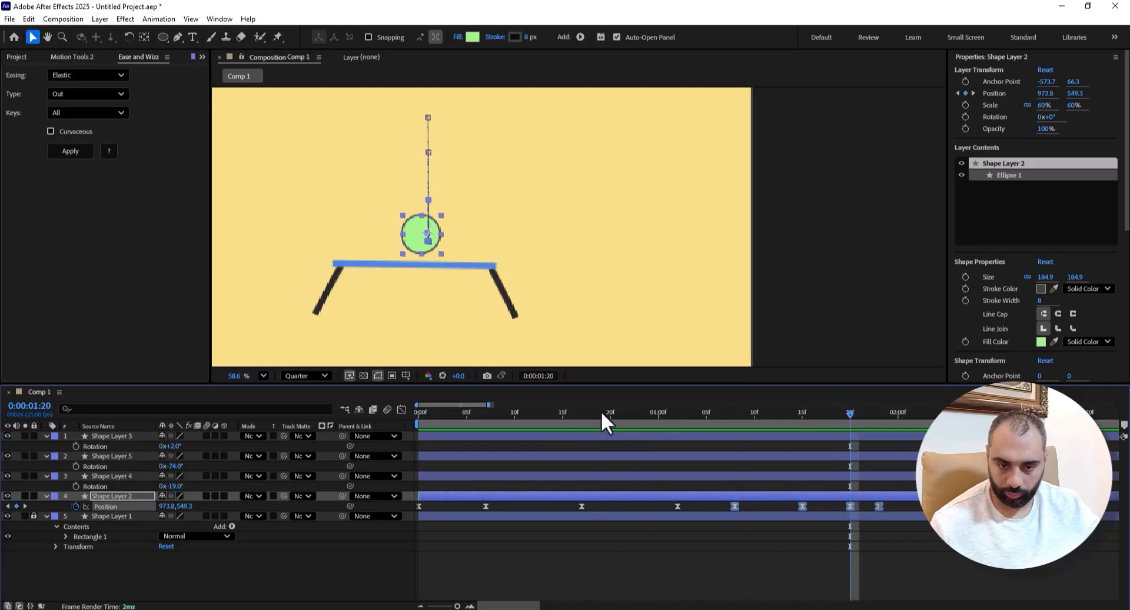
{"action": "key", "text": "space"}
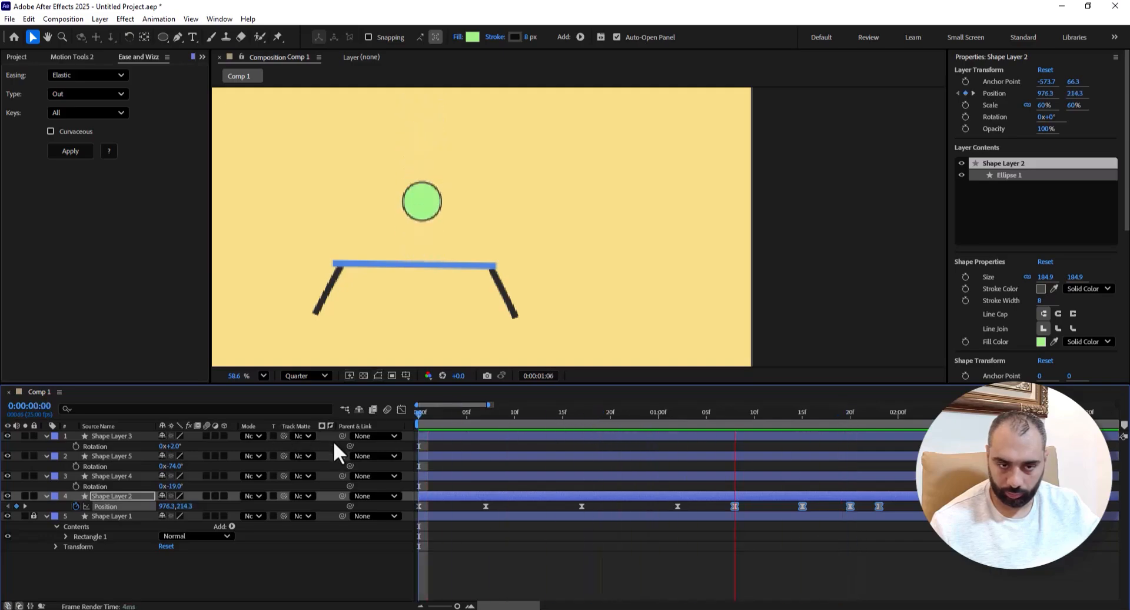
{"action": "key", "text": "space"}
- Convert the ball's Position keyframe at 0:00:01:15 to Auto Bezier interpolation and preview the animation
{"action": "left_click", "coordinate": [816, 506]}
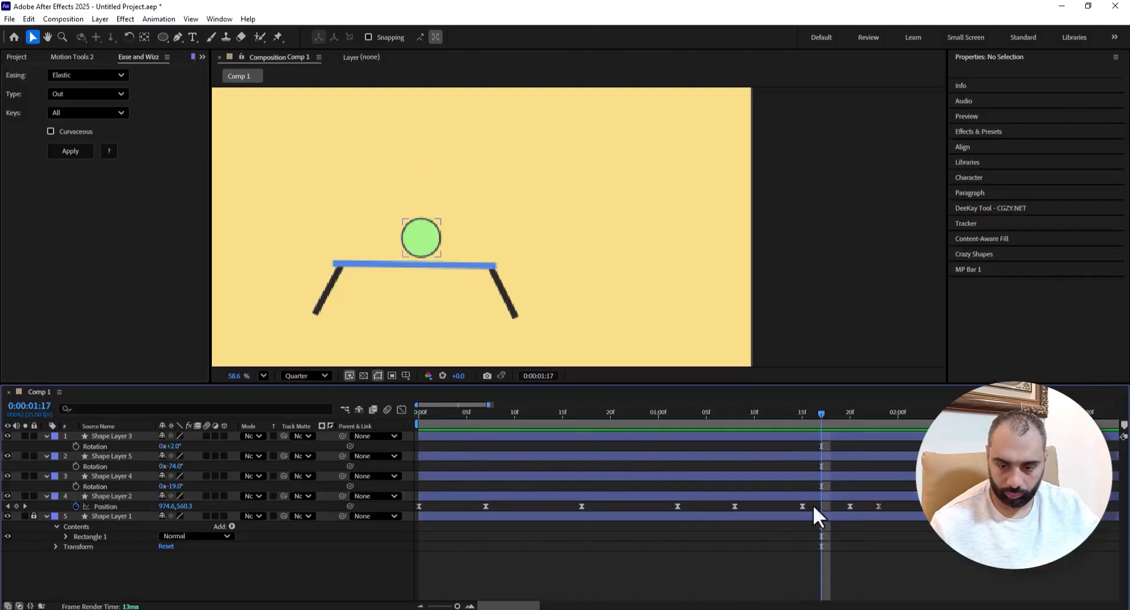
{"action": "left_click", "coordinate": [803, 504]}
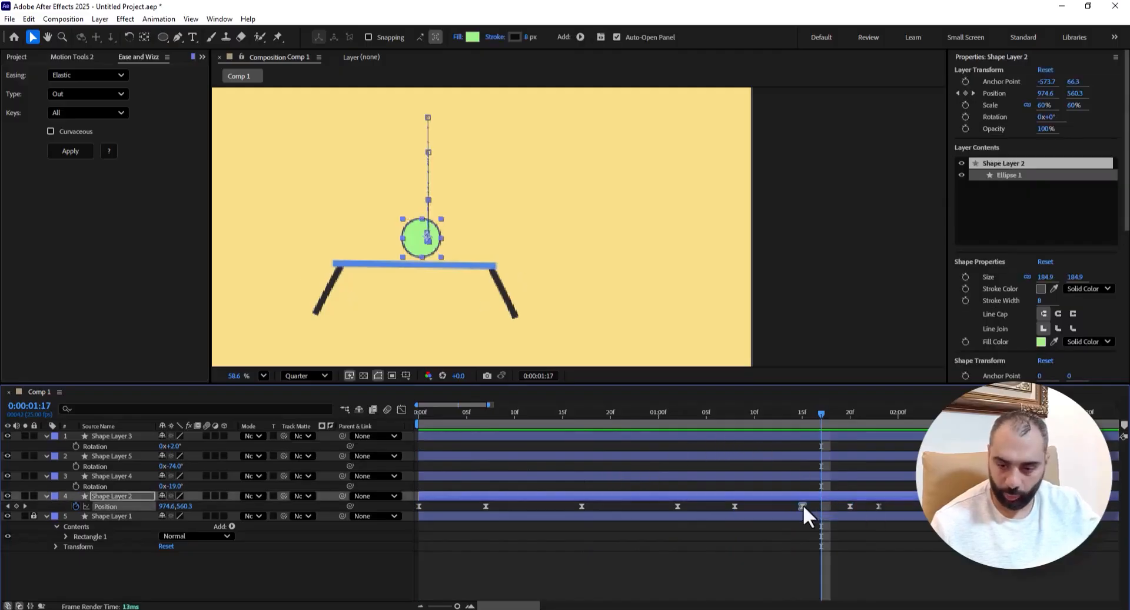
{"action": "left_click", "coordinate": [803, 504], "text": "ctrl"}
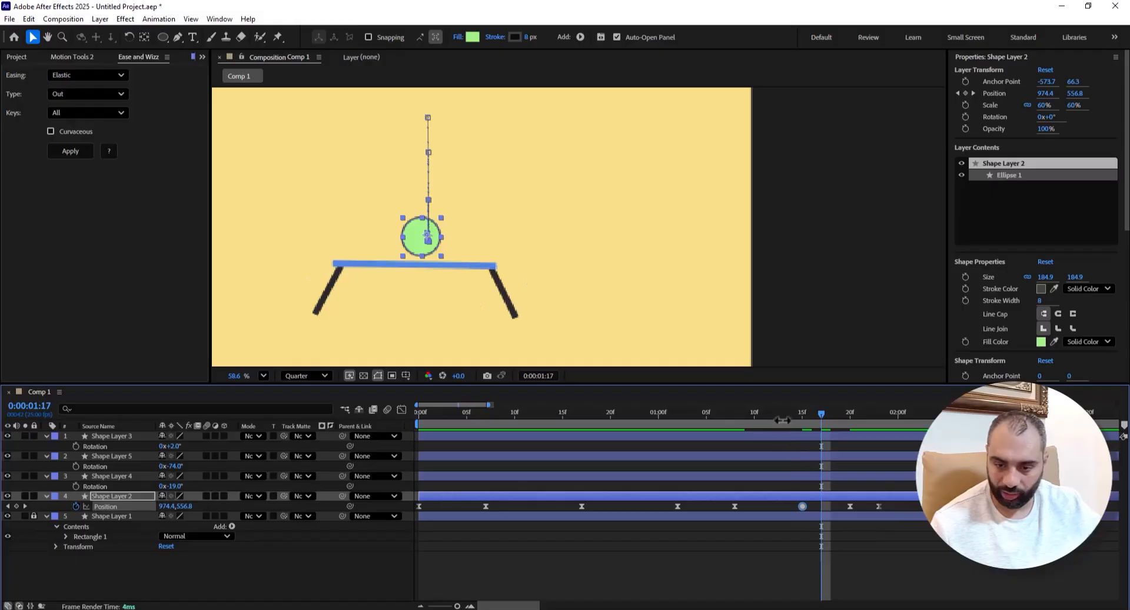
{"action": "left_click_drag", "start_coordinate": [772, 415], "coordinate": [663, 446]}
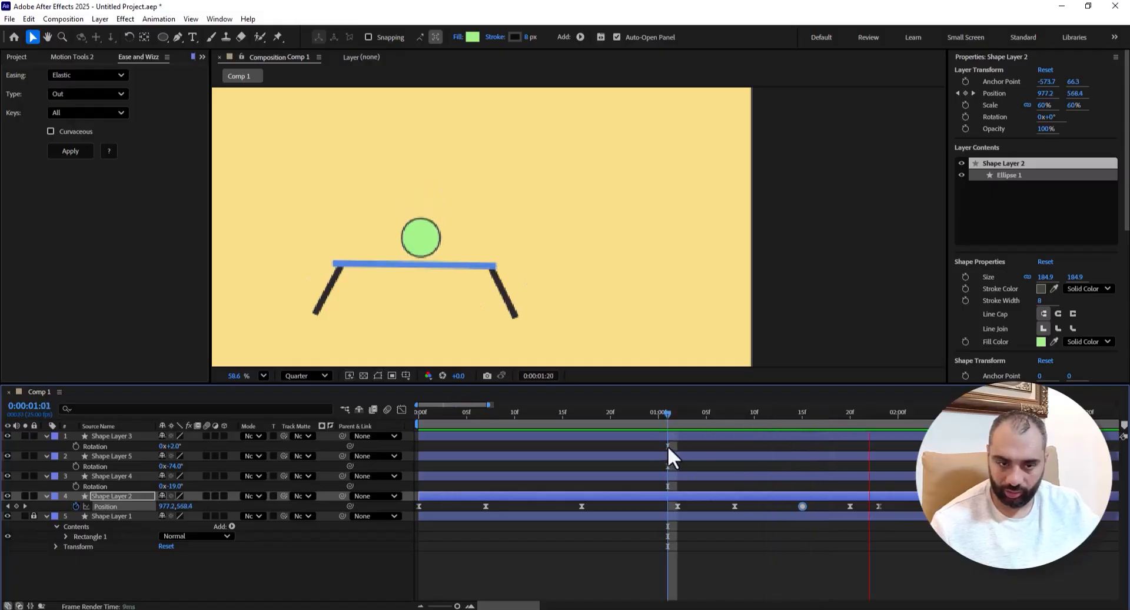
{"action": "key", "text": "Home"}
{"action": "key", "text": "space"}
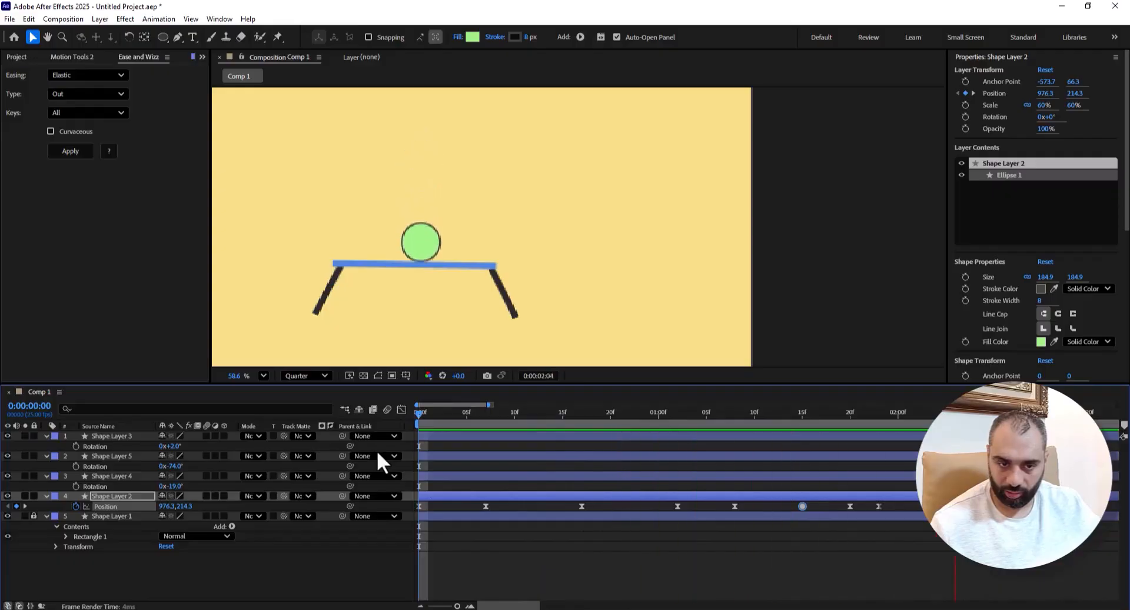
{"action": "key", "text": "space"}
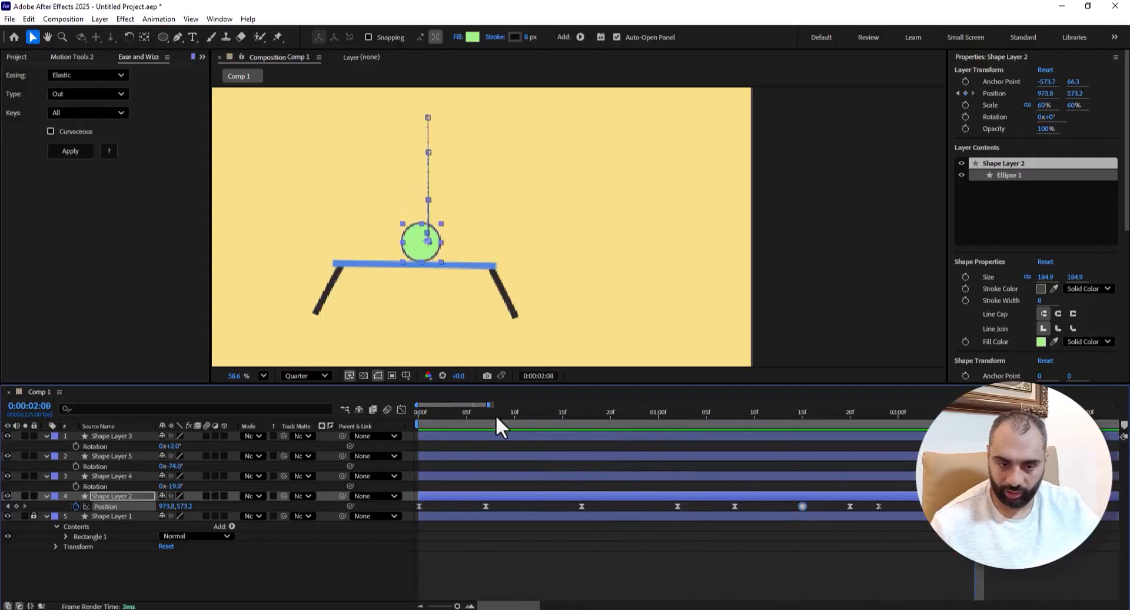
{"action": "left_click_drag", "start_coordinate": [496, 416], "coordinate": [755, 471]}
- Replay the full bounce from the start and from 0:00:00:08 to examine how the later bounces flow
{"action": "mouse_move", "coordinate": [803, 507]}
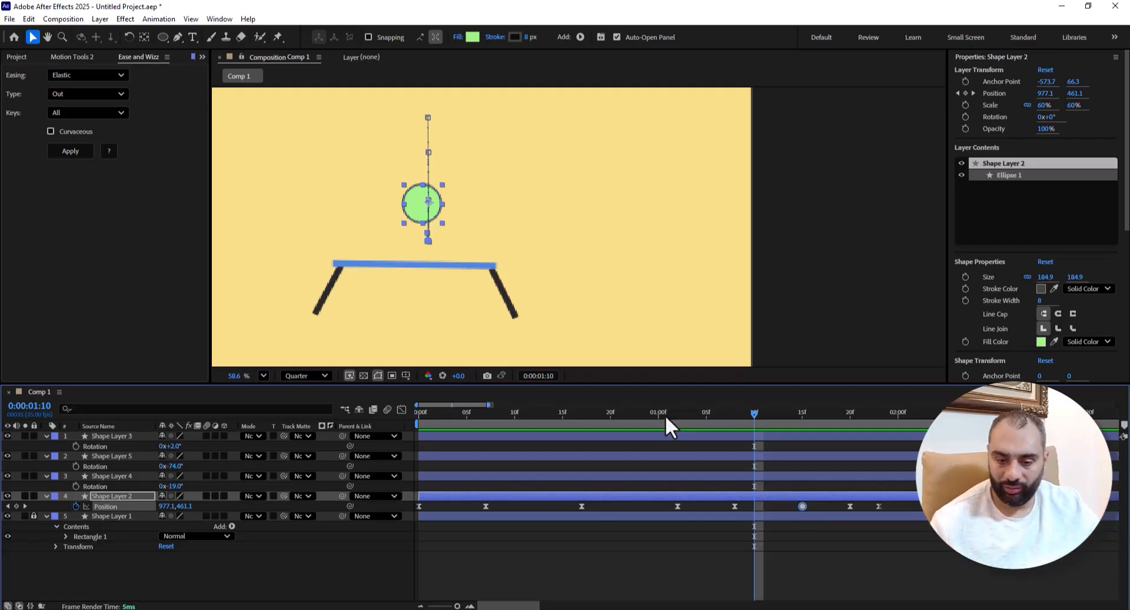
{"action": "left_click_drag", "start_coordinate": [665, 415], "coordinate": [336, 429]}
{"action": "key", "text": "space"}
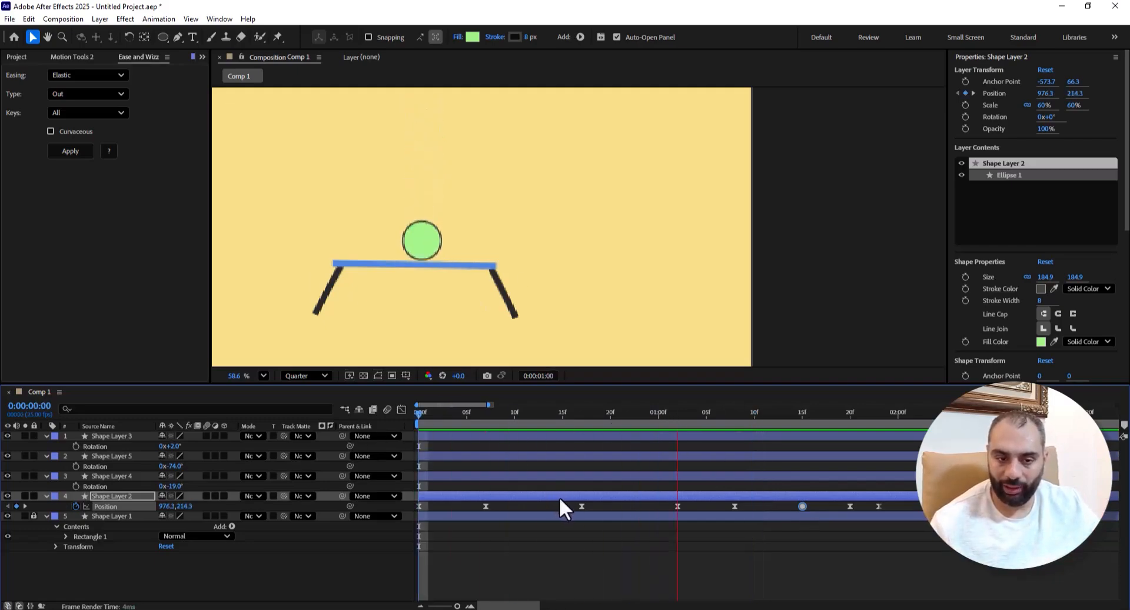
{"action": "key", "text": "space"}
{"action": "left_click_drag", "start_coordinate": [701, 415], "coordinate": [790, 430]}
{"action": "left_click_drag", "start_coordinate": [799, 435], "coordinate": [428, 458]}
{"action": "key", "text": "space"}
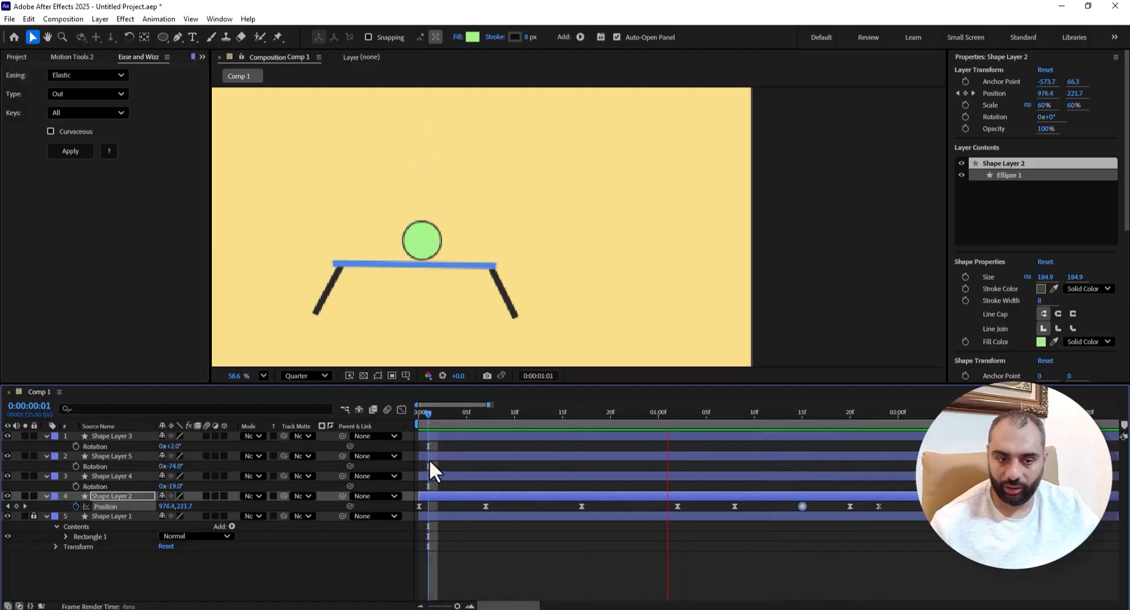
{"action": "key", "text": "space"}
{"action": "left_click", "coordinate": [497, 415]}
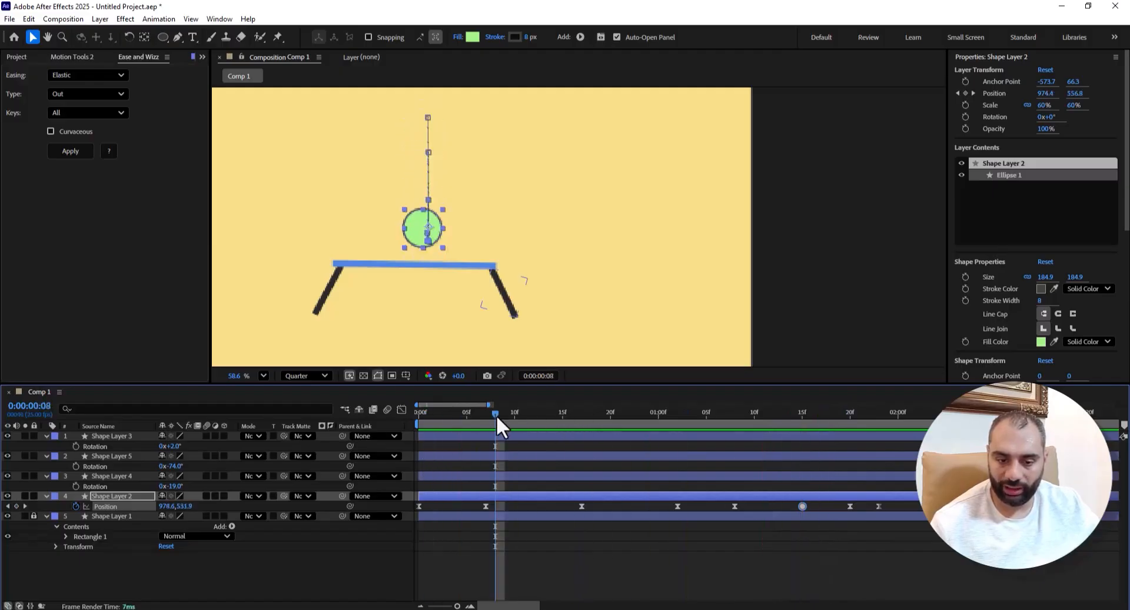
{"action": "key", "text": "space"}
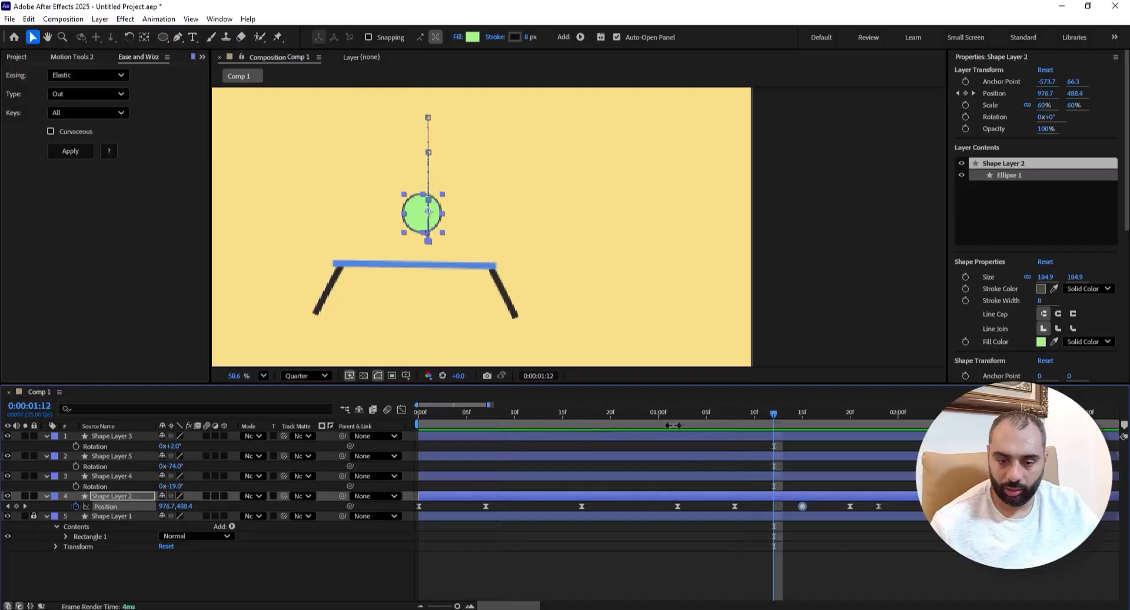
- Convert the ball's Position keyframe at 0:00:01:02 to Auto Bezier interpolation and preview the animation
{"action": "left_click_drag", "start_coordinate": [676, 411], "coordinate": [678, 410]}
{"action": "left_click", "coordinate": [678, 507]}
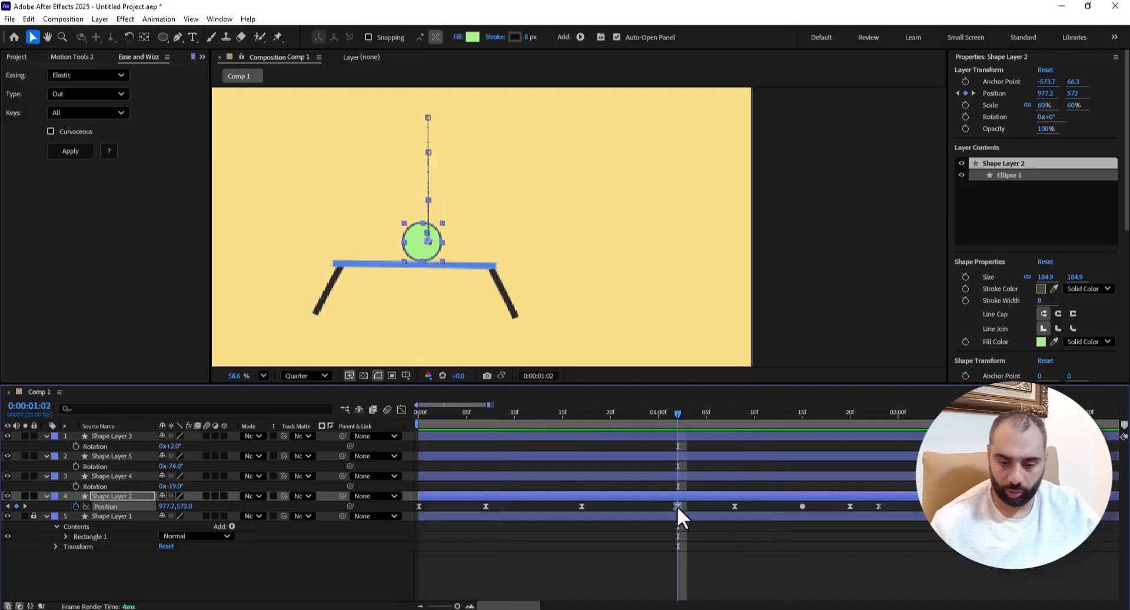
{"action": "key", "text": "space"}
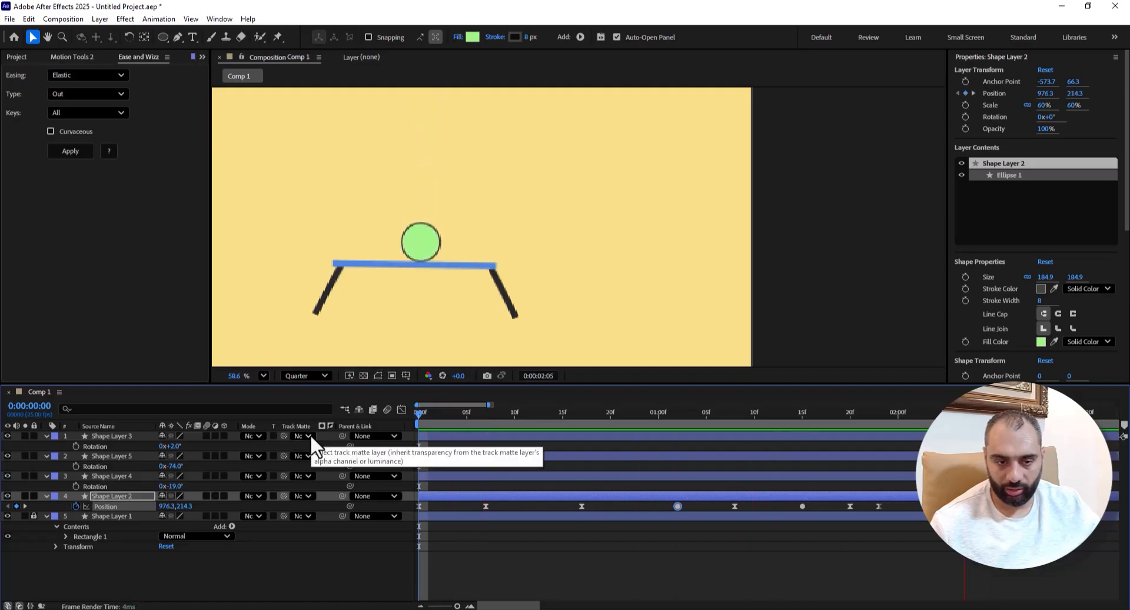
{"action": "key", "text": "space"}
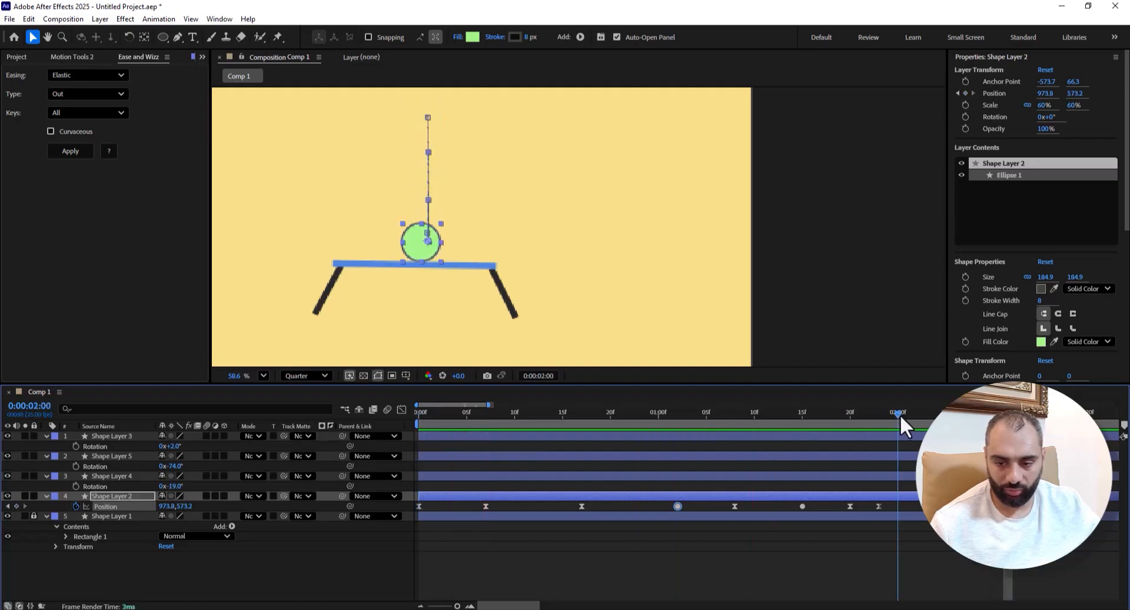
- End the work area at 0:00:02:01 and replay the trimmed bounce animation
{"action": "left_click", "coordinate": [906, 415]}
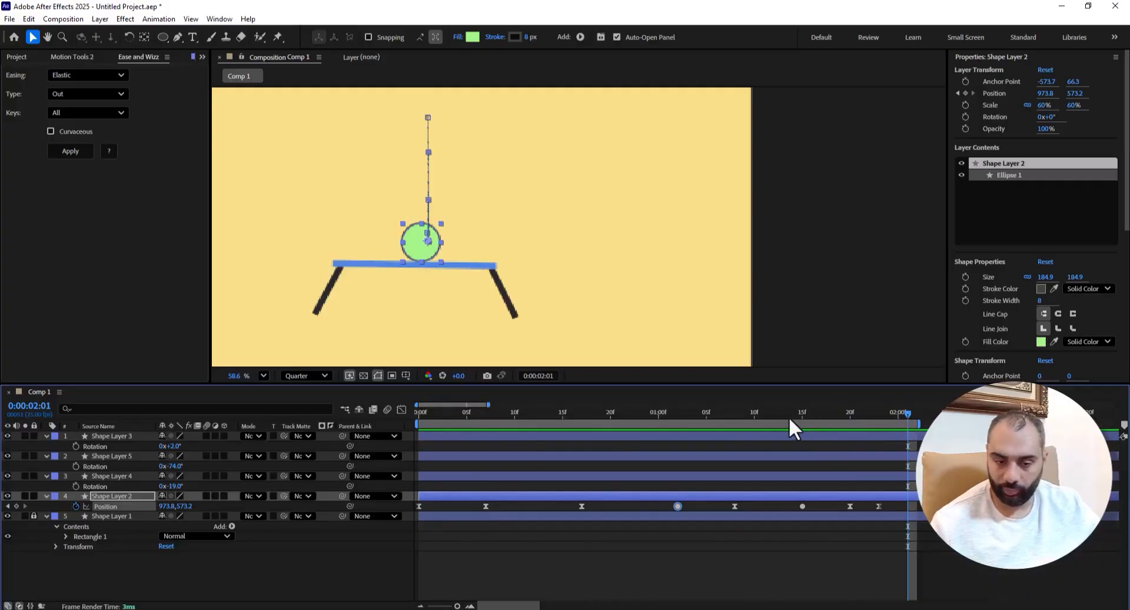
{"action": "key", "text": "space"}
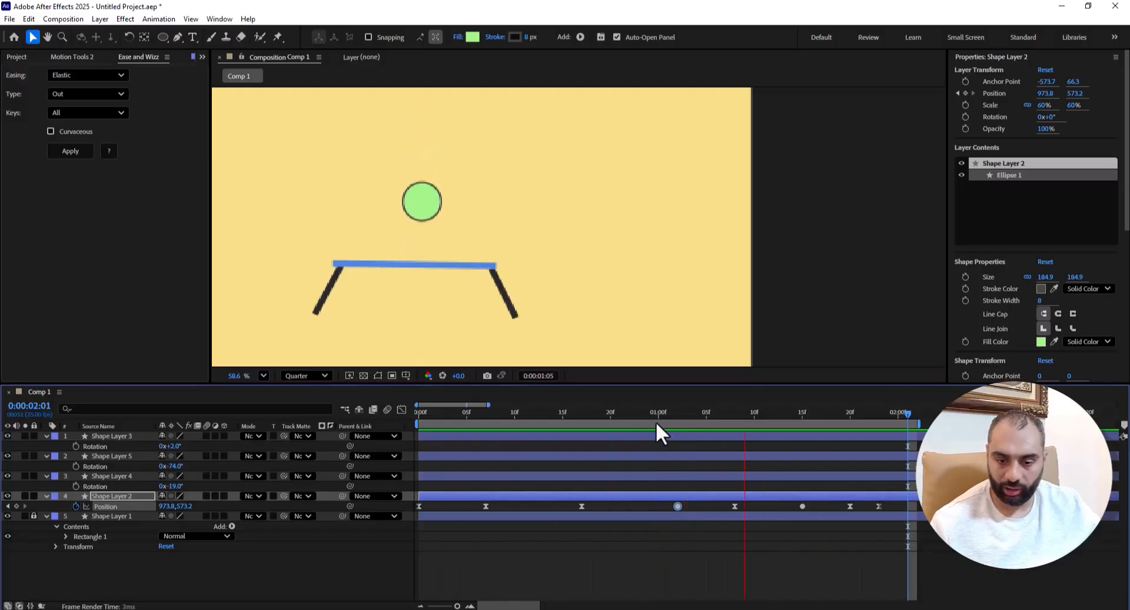
{"action": "key", "text": "space"}
{"action": "key", "text": "space"}
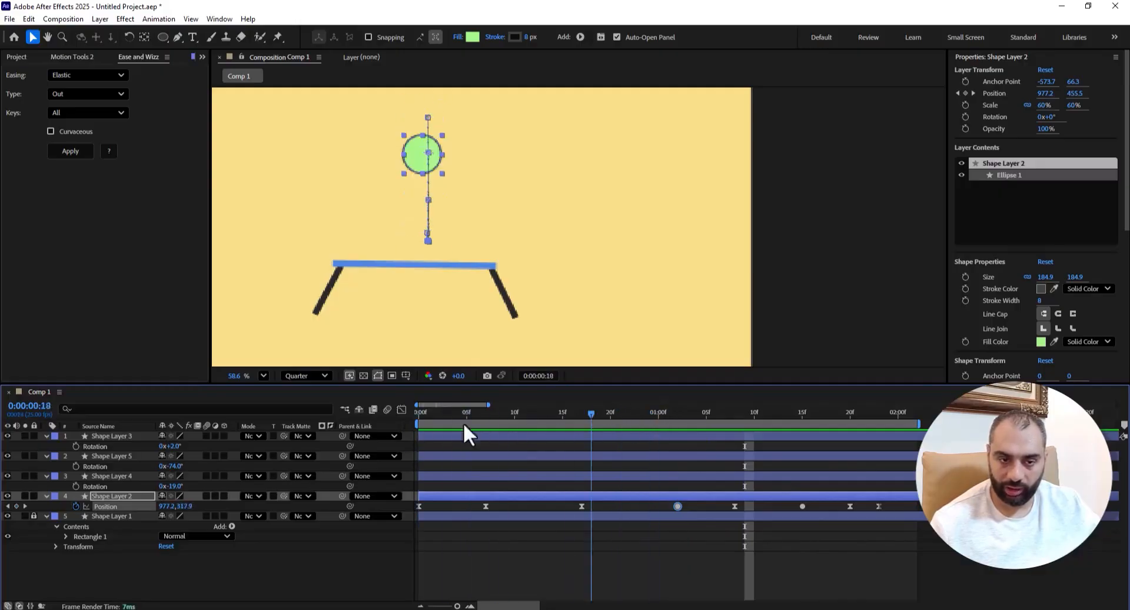
{"action": "key", "text": "space"}
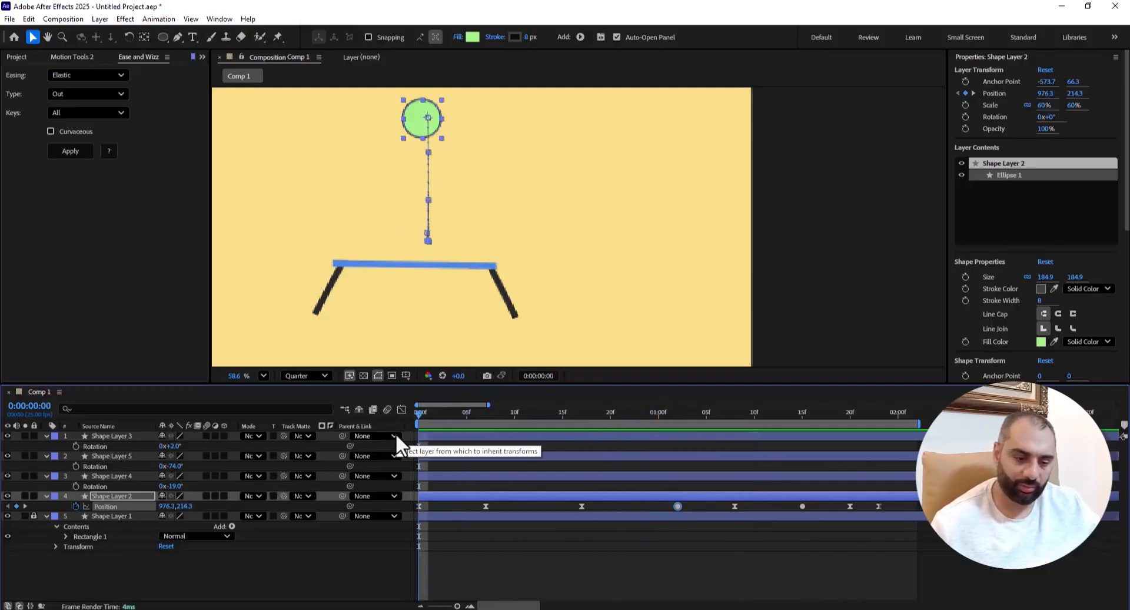
- Reveal the ball layer's Scale alongside its Position and add a Scale keyframe at 0:00:00:00
{"action": "left_click", "coordinate": [125, 493]}
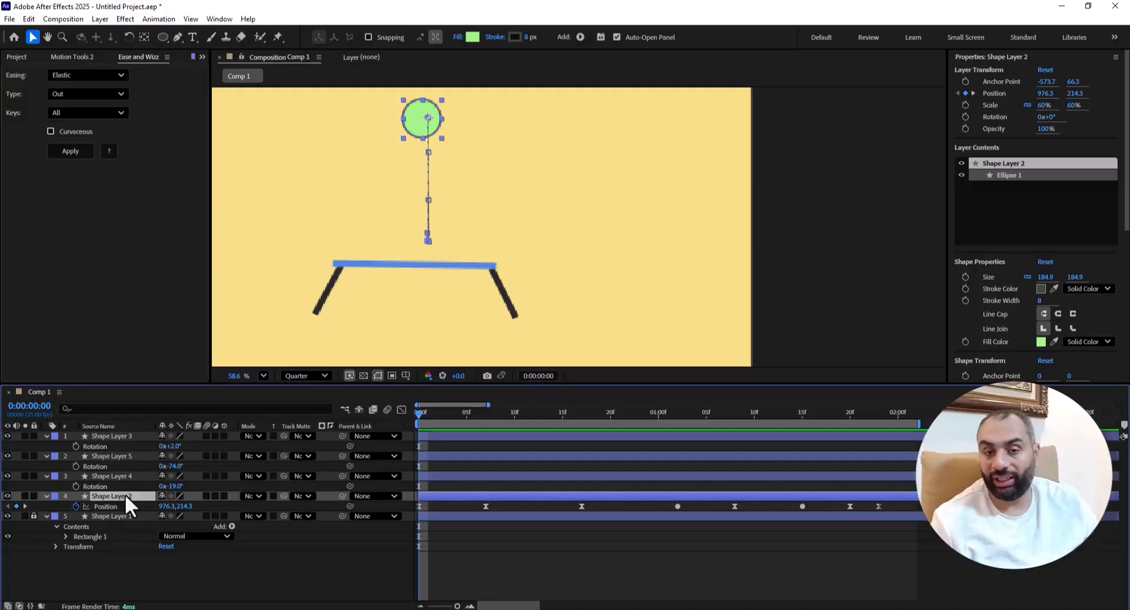
{"action": "left_click", "coordinate": [410, 125]}
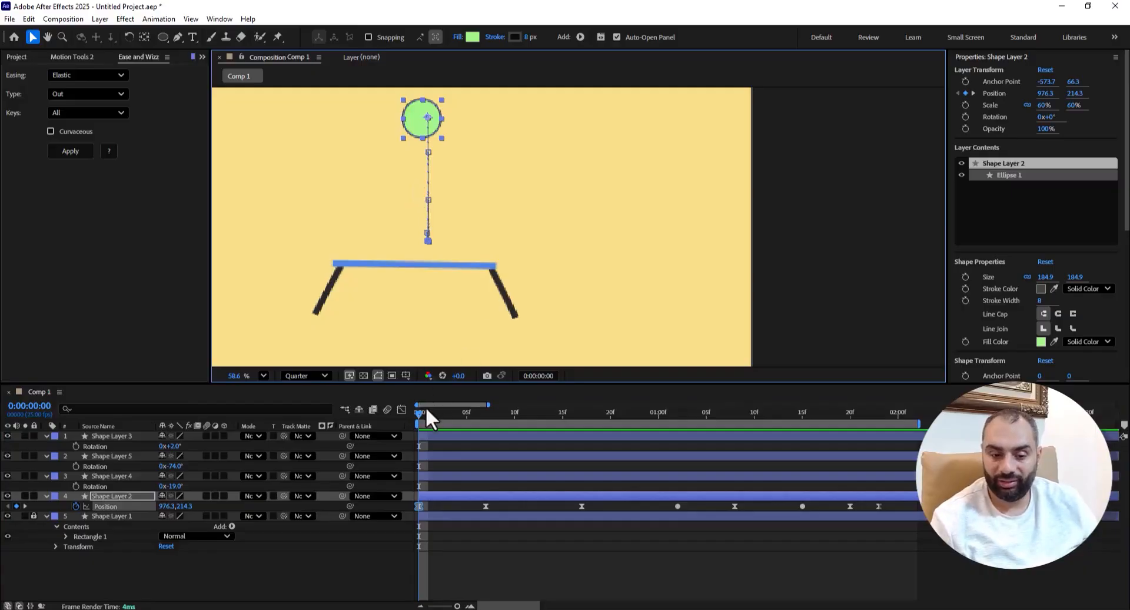
{"action": "left_click_drag", "start_coordinate": [426, 407], "coordinate": [305, 465]}
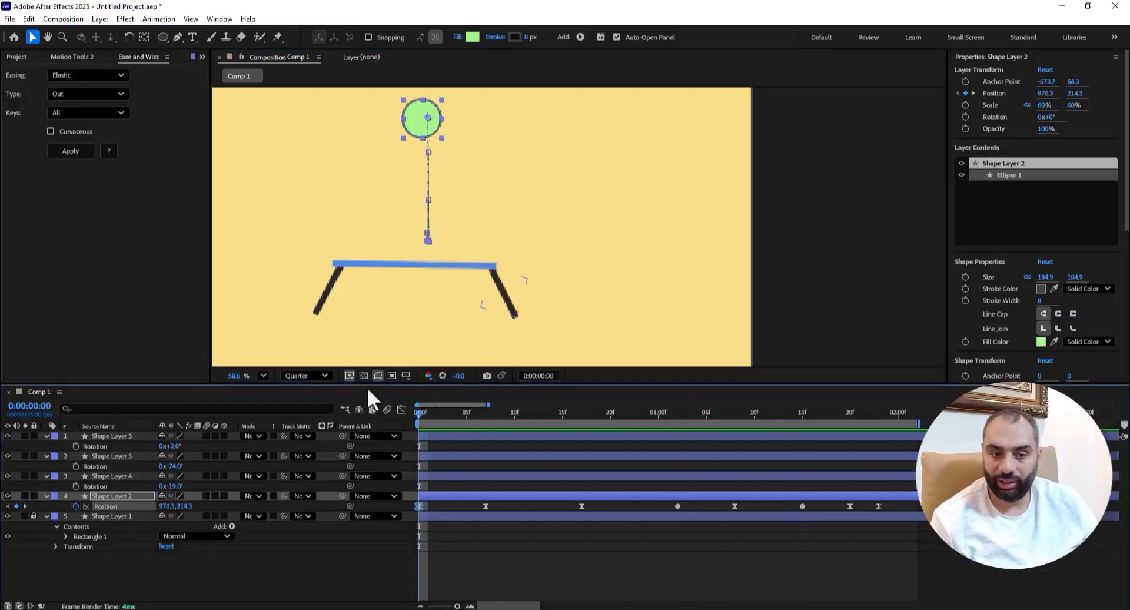
{"action": "scroll", "coordinate": [571, 150], "scroll_direction": "down", "scroll_amount": 2}
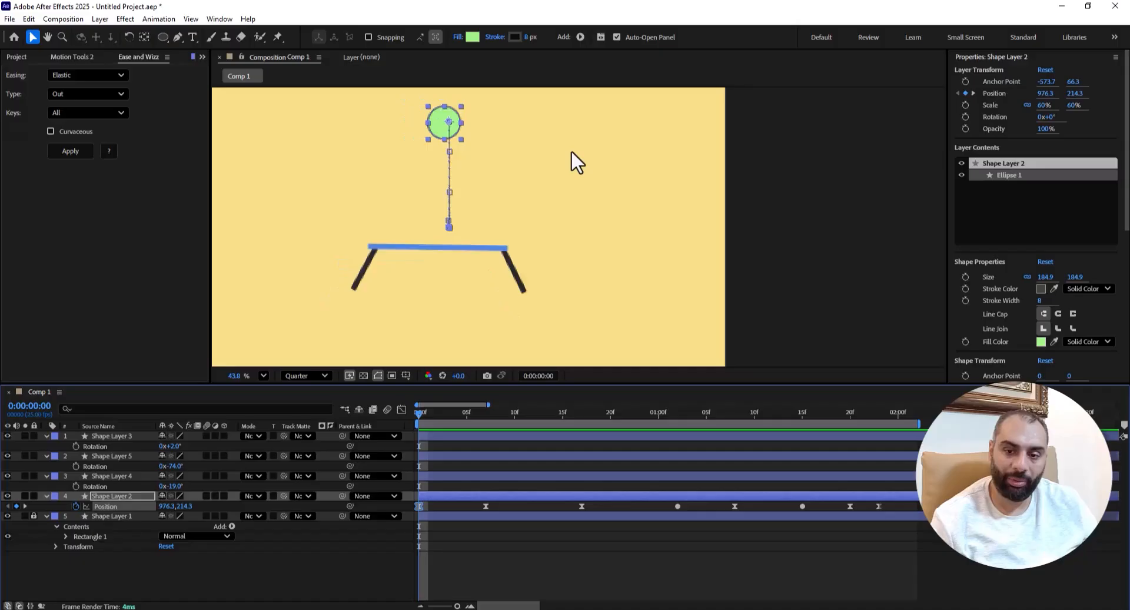
{"action": "left_click", "coordinate": [778, 178]}
{"action": "scroll", "coordinate": [464, 126], "scroll_direction": "up", "scroll_amount": 1}
{"action": "left_click", "coordinate": [464, 126]}
{"action": "scroll", "coordinate": [471, 138], "scroll_direction": "up", "scroll_amount": 2}
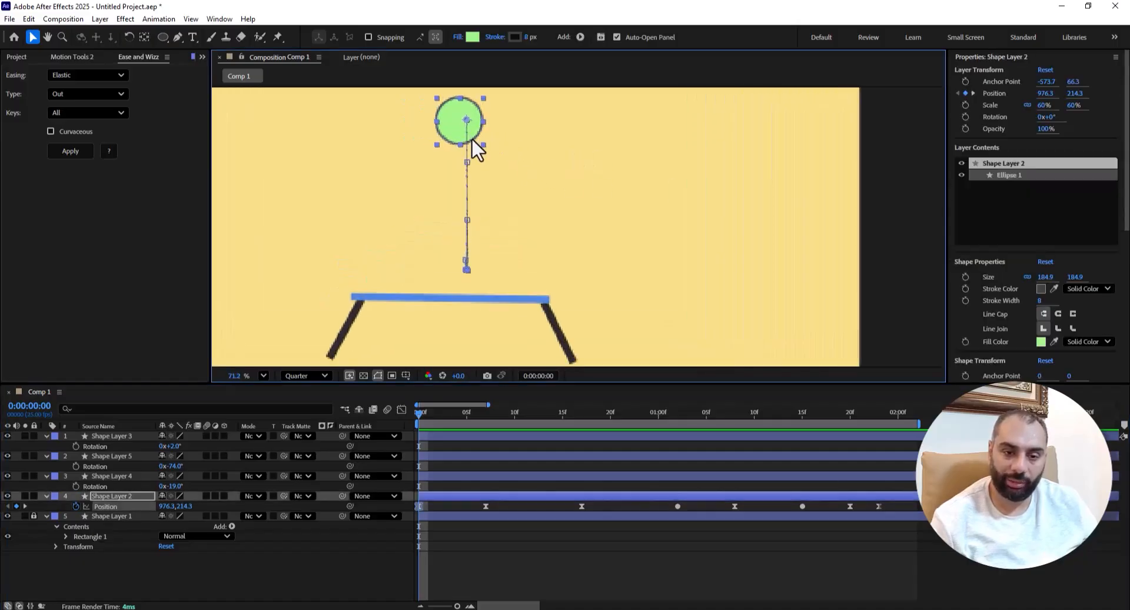
{"action": "left_click", "coordinate": [128, 492]}
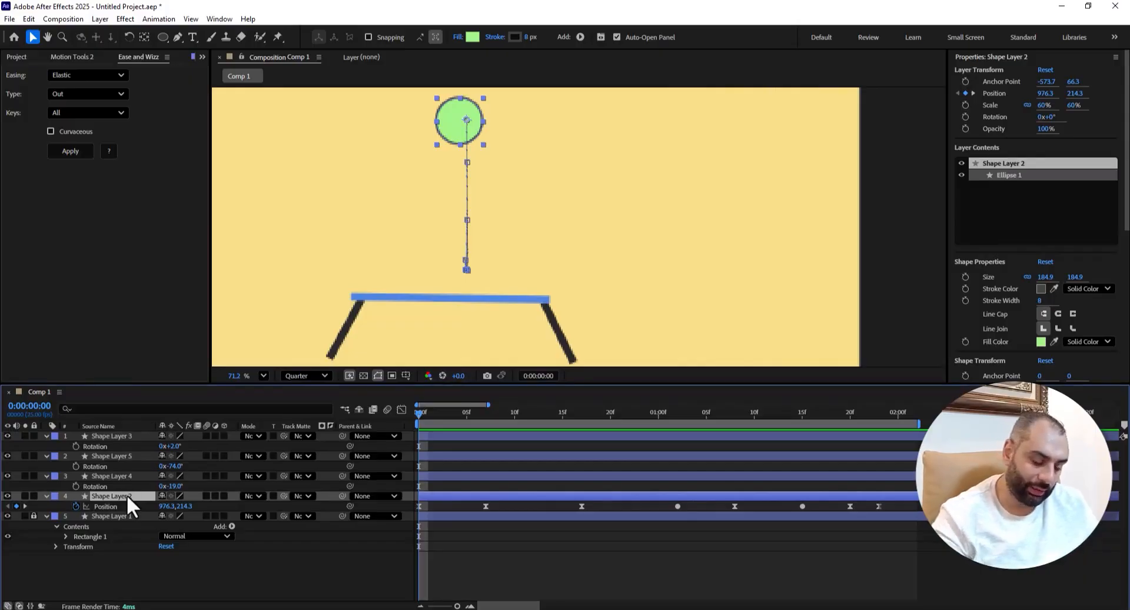
{"action": "key", "text": "shift+s"}
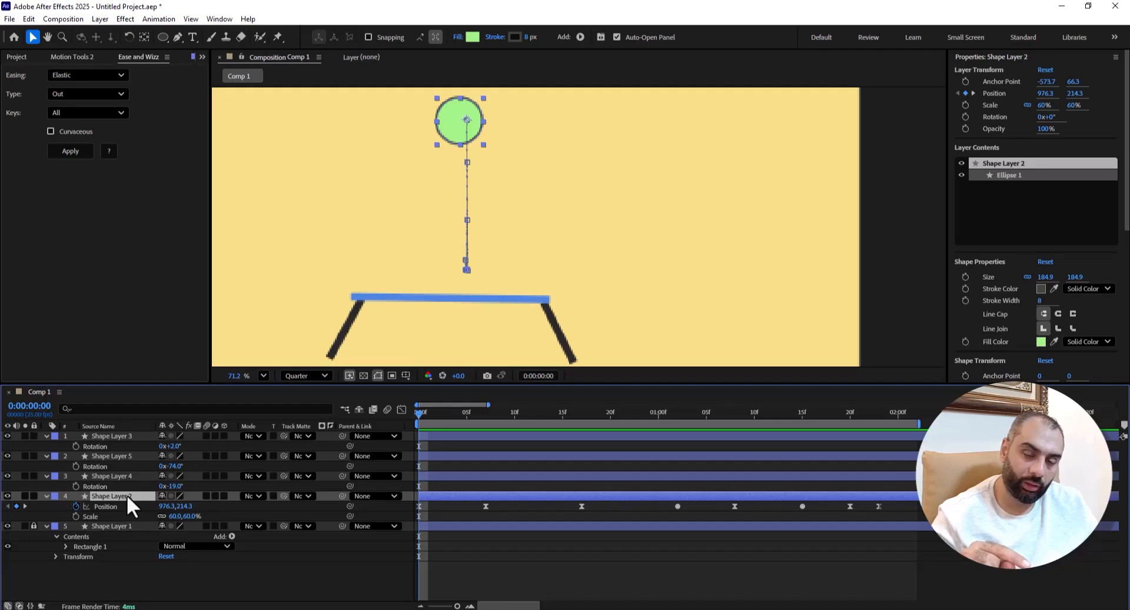
{"action": "left_click", "coordinate": [71, 517]}
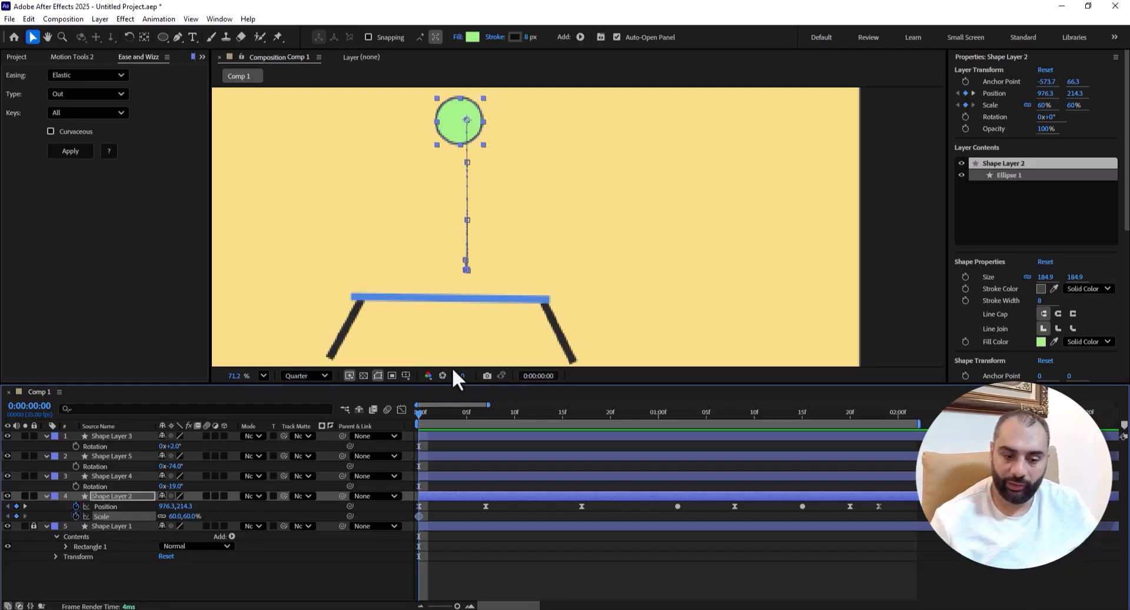
- At 0:00:00:04, unlink the ball's Scale proportions and stretch it to 45% horizontally and 75% vertically
{"action": "mouse_move", "coordinate": [454, 404]}
{"action": "left_mouse_down"}
{"action": "mouse_move", "coordinate": [408, 414]}
{"action": "mouse_move", "coordinate": [455, 413]}
{"action": "left_mouse_up"}
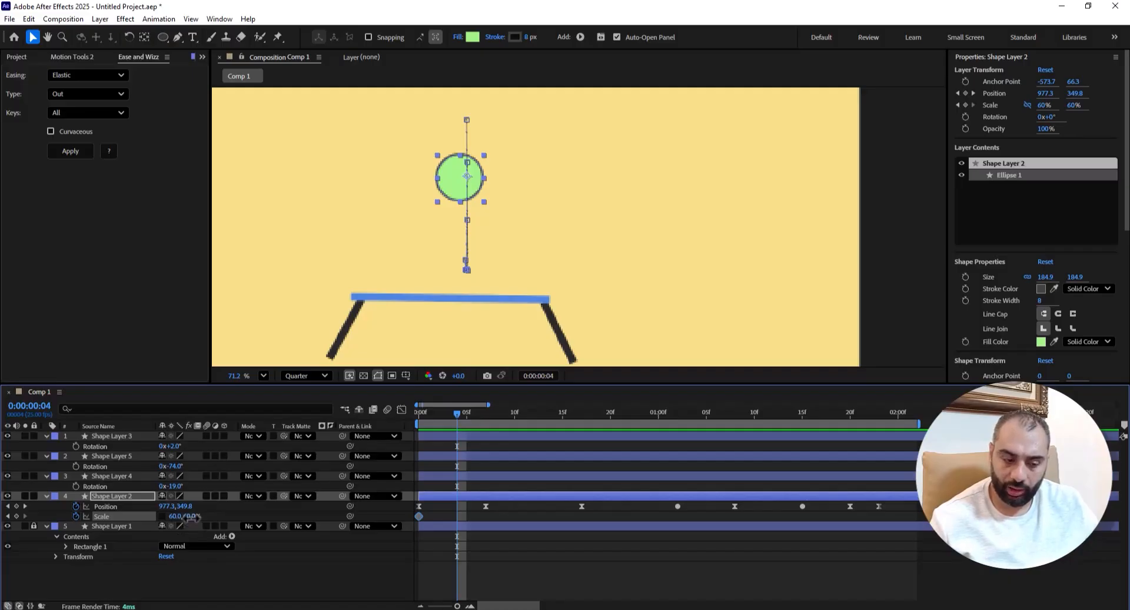
{"action": "left_click", "coordinate": [190, 518]}
{"action": "left_click", "coordinate": [238, 518]}
{"action": "left_click_drag", "start_coordinate": [192, 521], "coordinate": [211, 527]}
{"action": "left_click", "coordinate": [190, 518]}
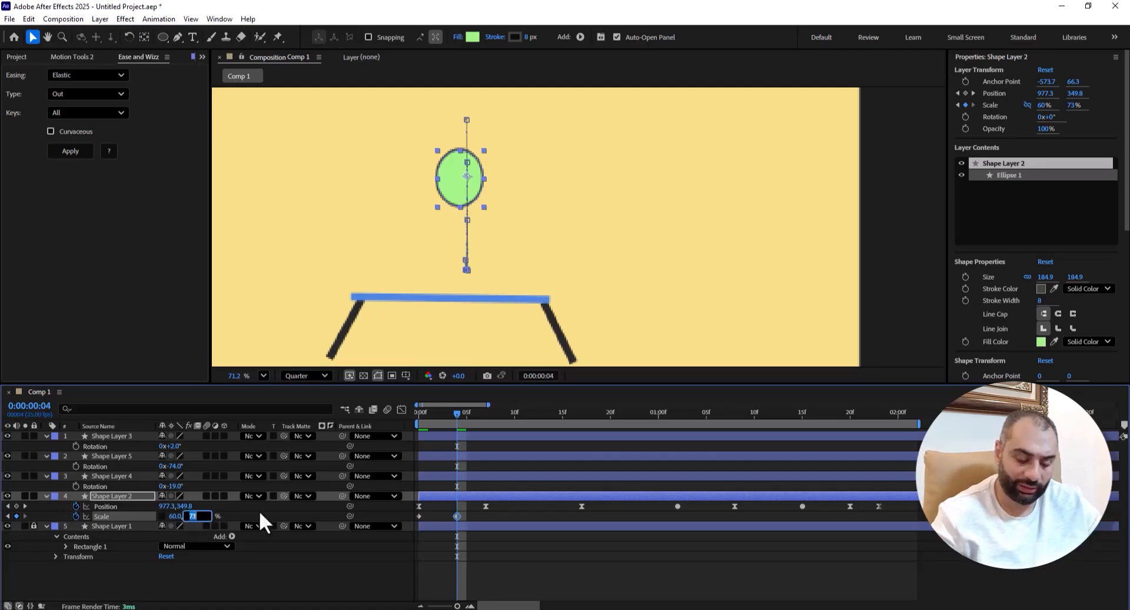
{"action": "type", "text": "75"}
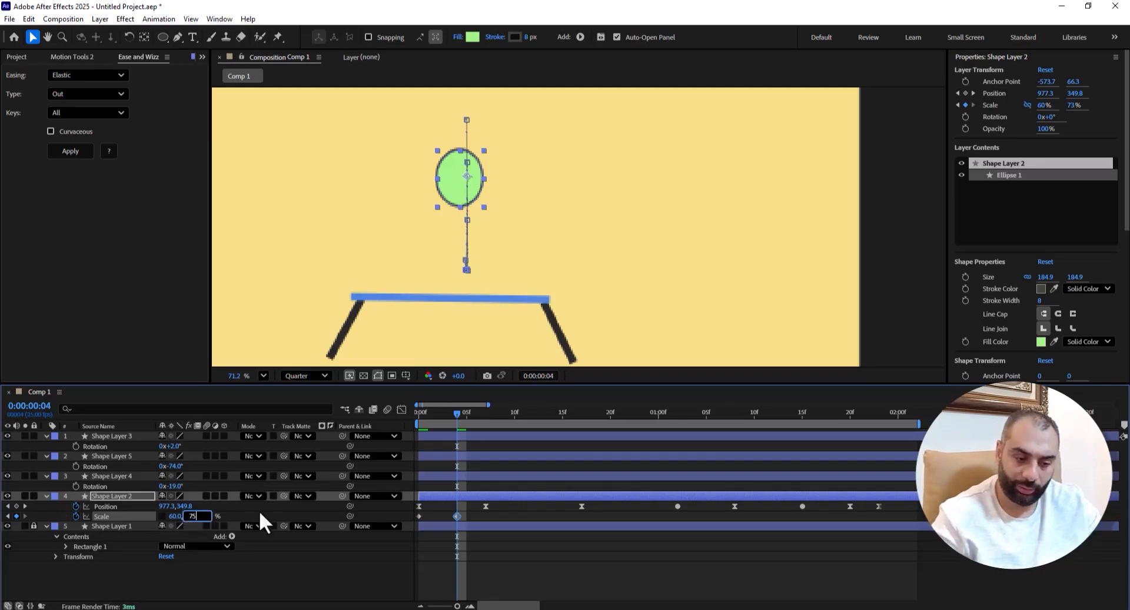
{"action": "left_click", "coordinate": [250, 511]}
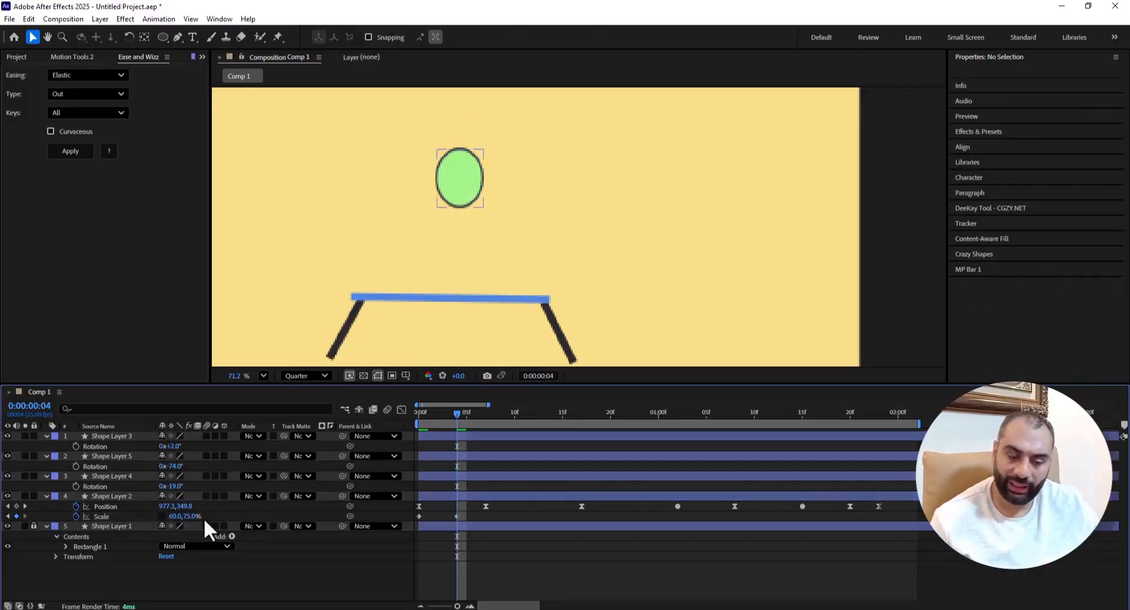
{"action": "left_click", "coordinate": [178, 516]}
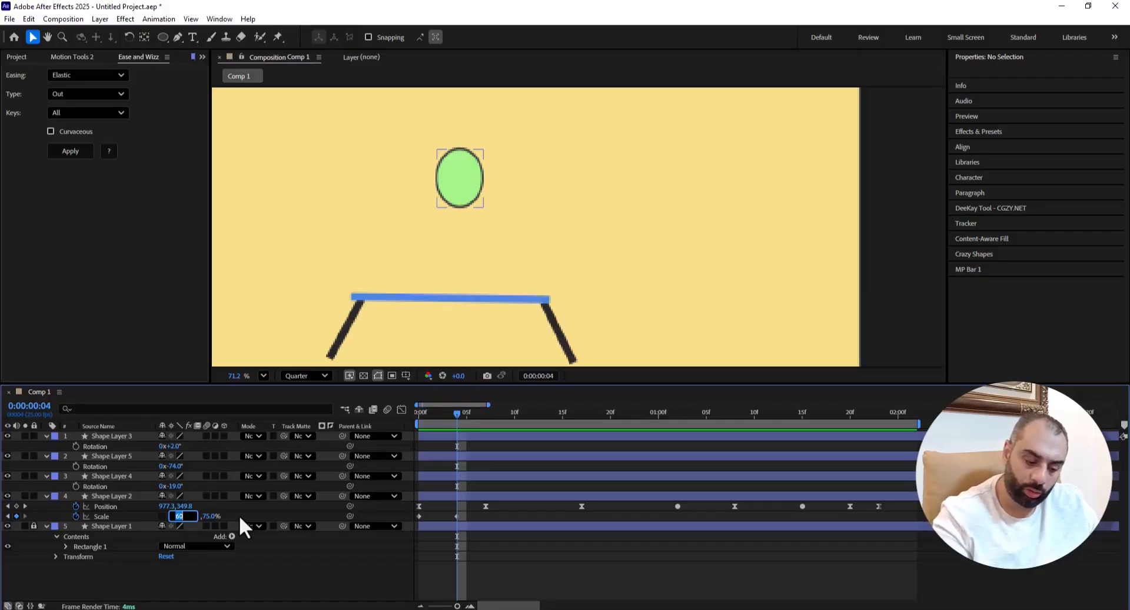
{"action": "type", "text": "45"}
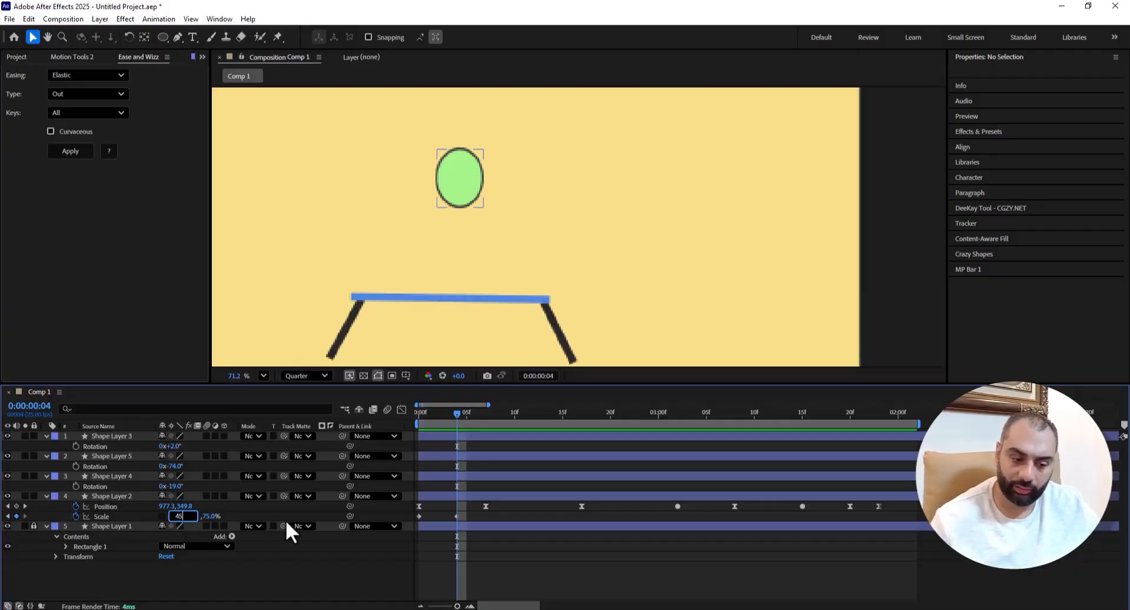
{"action": "key", "text": "Return"}
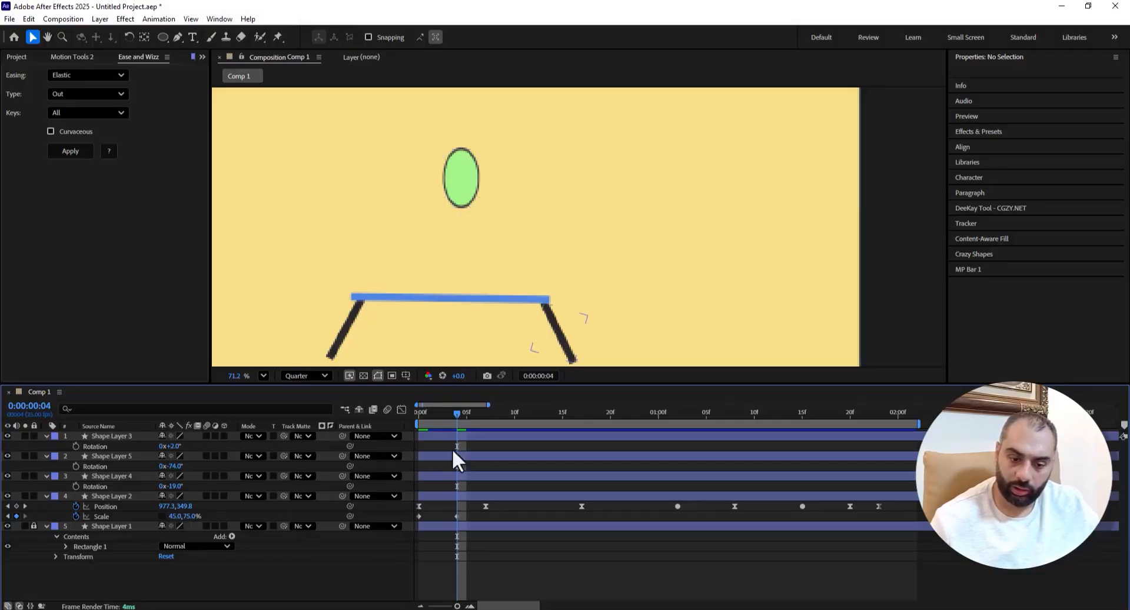
- At 0:00:00:07, squash the ball on impact by setting its Scale to 75% horizontally and 45% vertically
{"action": "left_click_drag", "start_coordinate": [457, 425], "coordinate": [485, 435]}
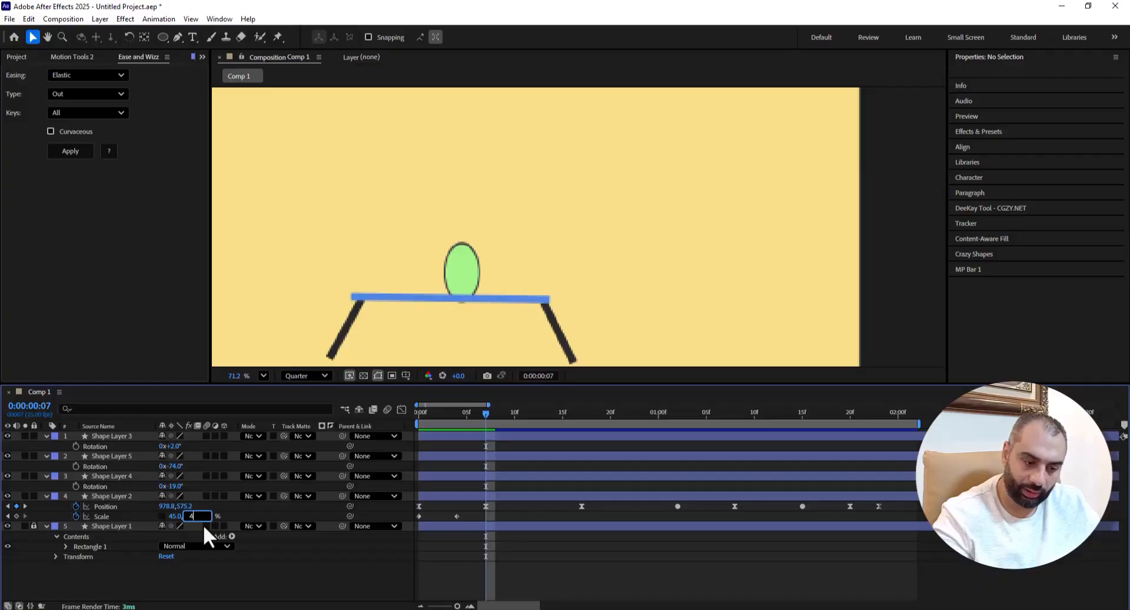
{"action": "type", "text": "45"}
{"action": "left_click", "coordinate": [177, 517]}
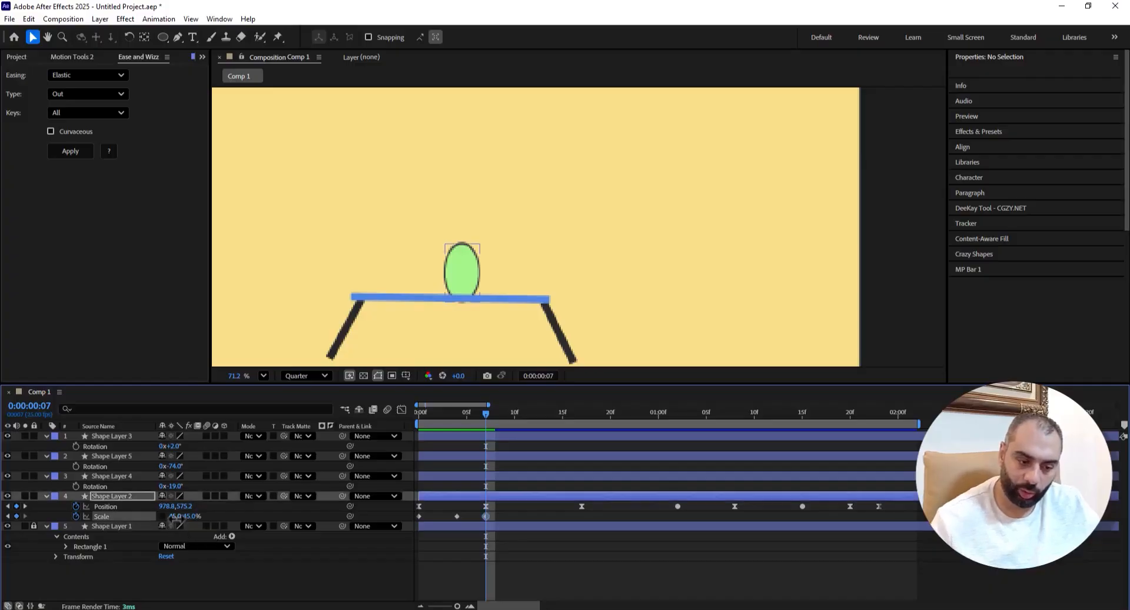
{"action": "type", "text": "75"}
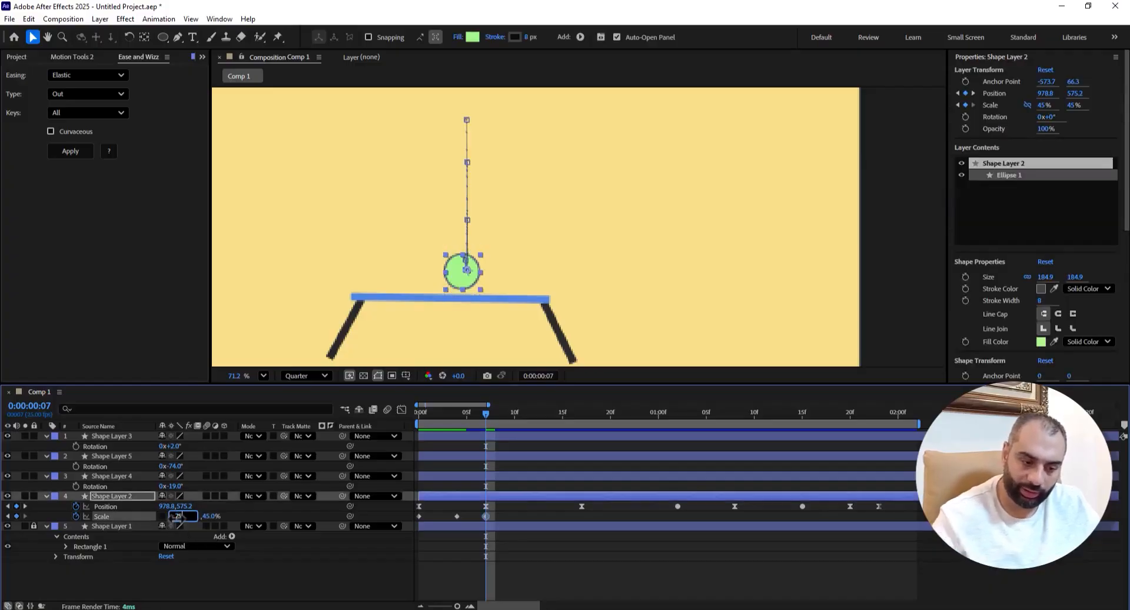
{"action": "left_click", "coordinate": [236, 516]}
- Lower the squashed ball at 0:00:00:07 onto the tabletop, to a Position of about 976.6, 588, and preview the first impact
{"action": "left_click", "coordinate": [458, 274]}
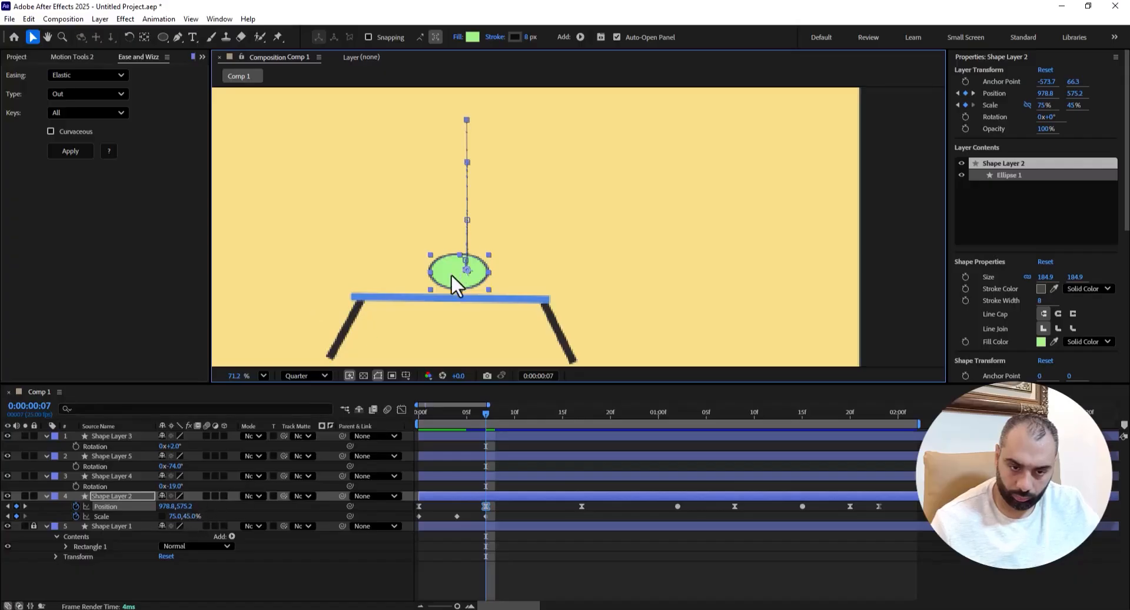
{"action": "scroll", "coordinate": [450, 272], "scroll_direction": "up", "scroll_amount": 2}
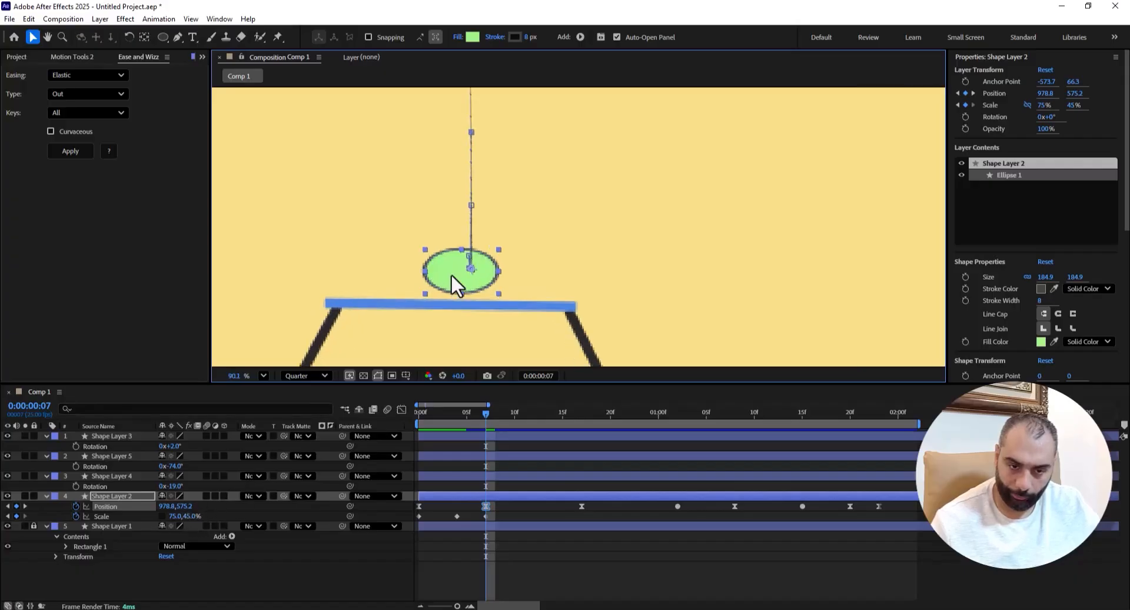
{"action": "left_click_drag", "start_coordinate": [451, 273], "coordinate": [449, 277]}
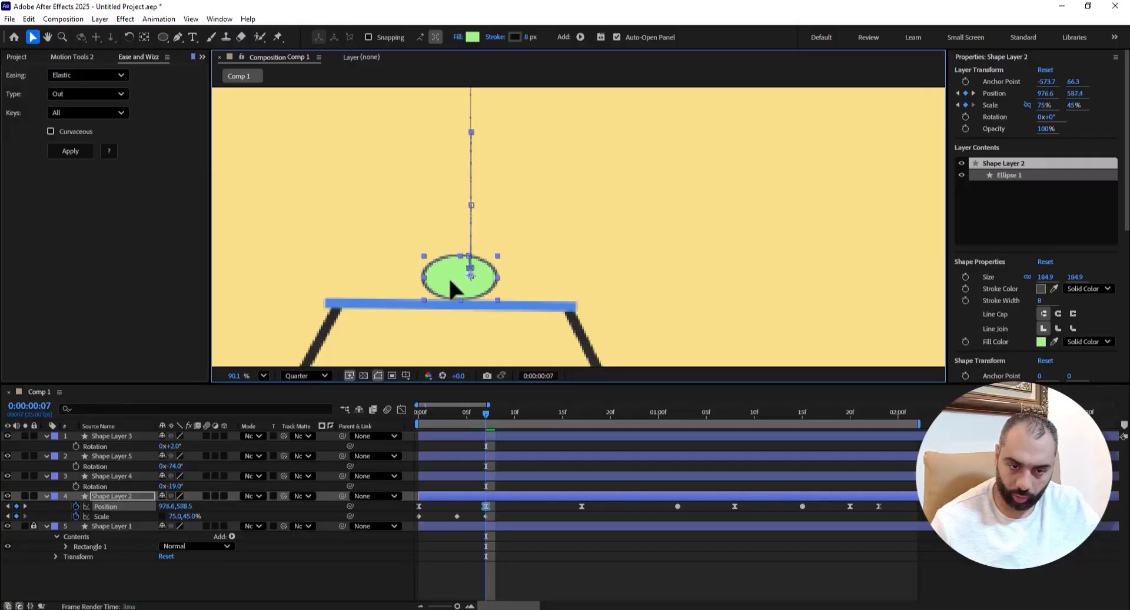
{"action": "scroll", "coordinate": [449, 277], "scroll_direction": "down", "scroll_amount": 3}
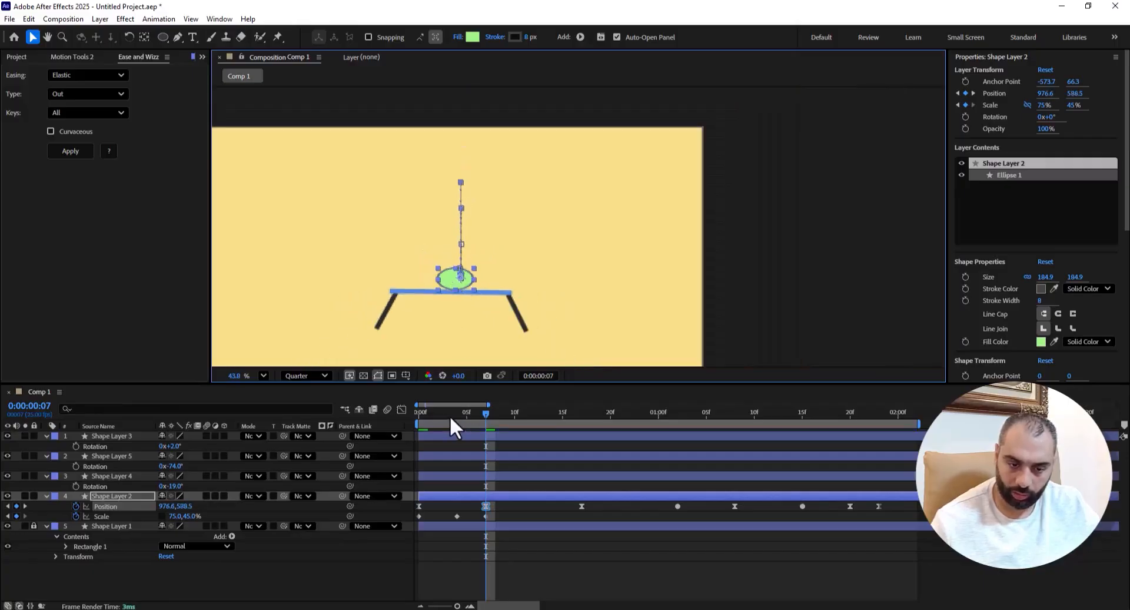
{"action": "key", "text": "space"}
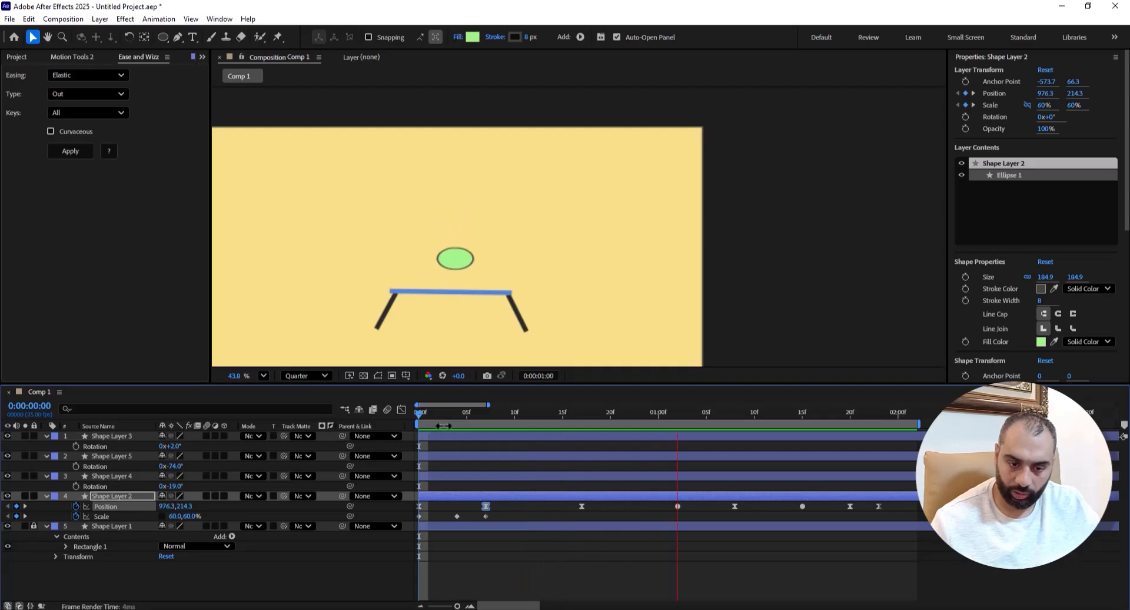
{"action": "mouse_move", "coordinate": [454, 413]}
{"action": "left_mouse_down"}
{"action": "mouse_move", "coordinate": [412, 413]}
{"action": "mouse_move", "coordinate": [483, 426]}
{"action": "mouse_move", "coordinate": [471, 426]}
{"action": "left_mouse_up"}
{"action": "scroll", "coordinate": [474, 288], "scroll_direction": "up", "scroll_amount": 5}
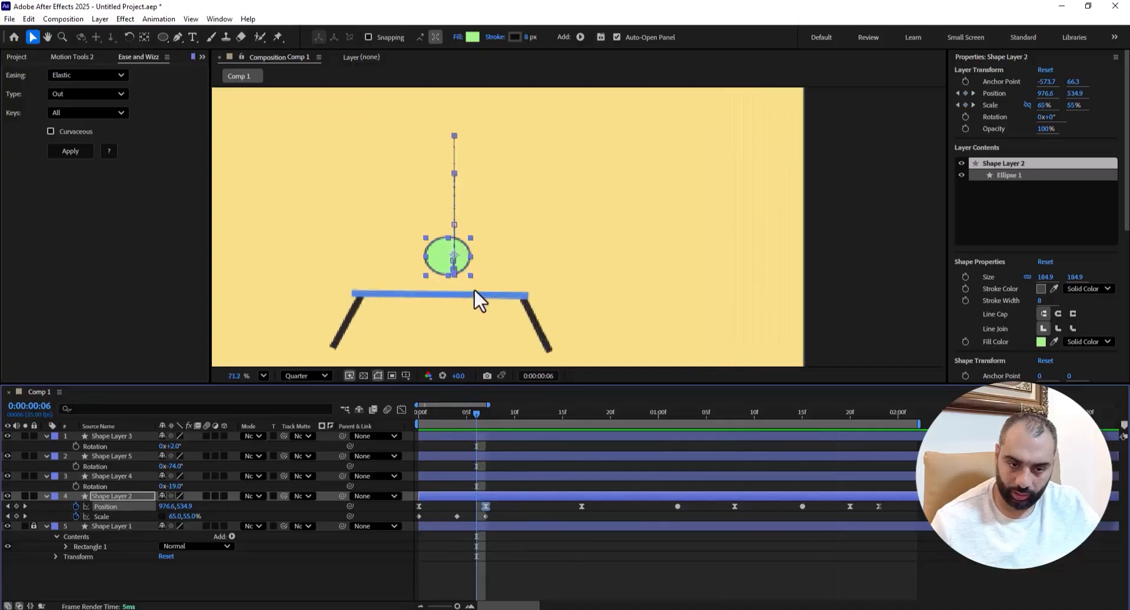
{"action": "left_click_drag", "start_coordinate": [474, 415], "coordinate": [470, 418]}
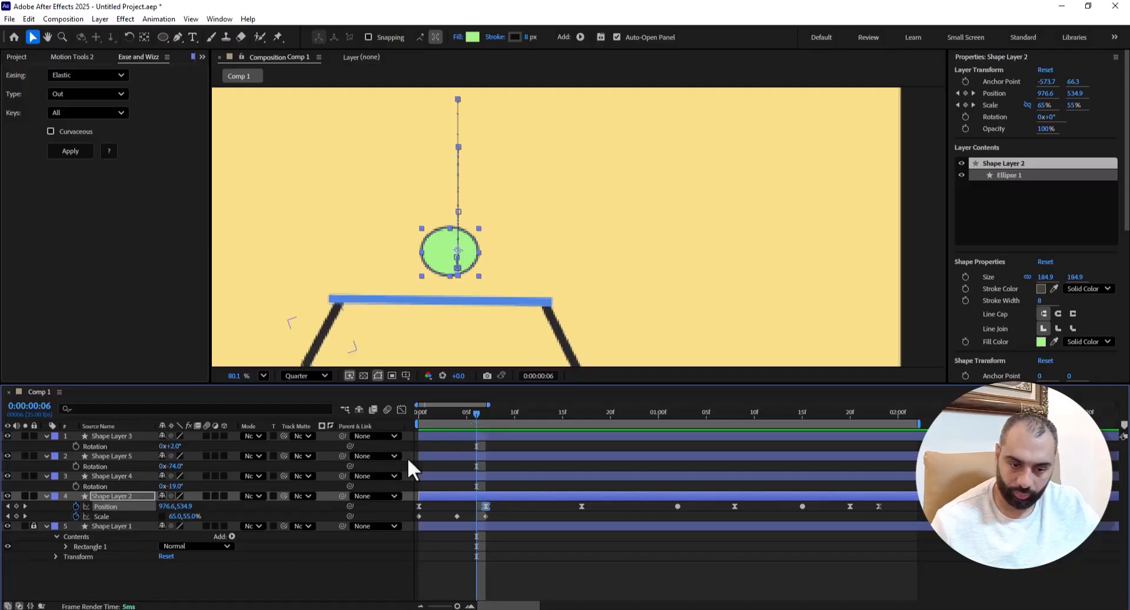
- At 0:00:00:09, stretch the rebounding ball by setting its Scale to 45% horizontally and 75% vertically
{"action": "left_click_drag", "start_coordinate": [482, 415], "coordinate": [505, 426]}
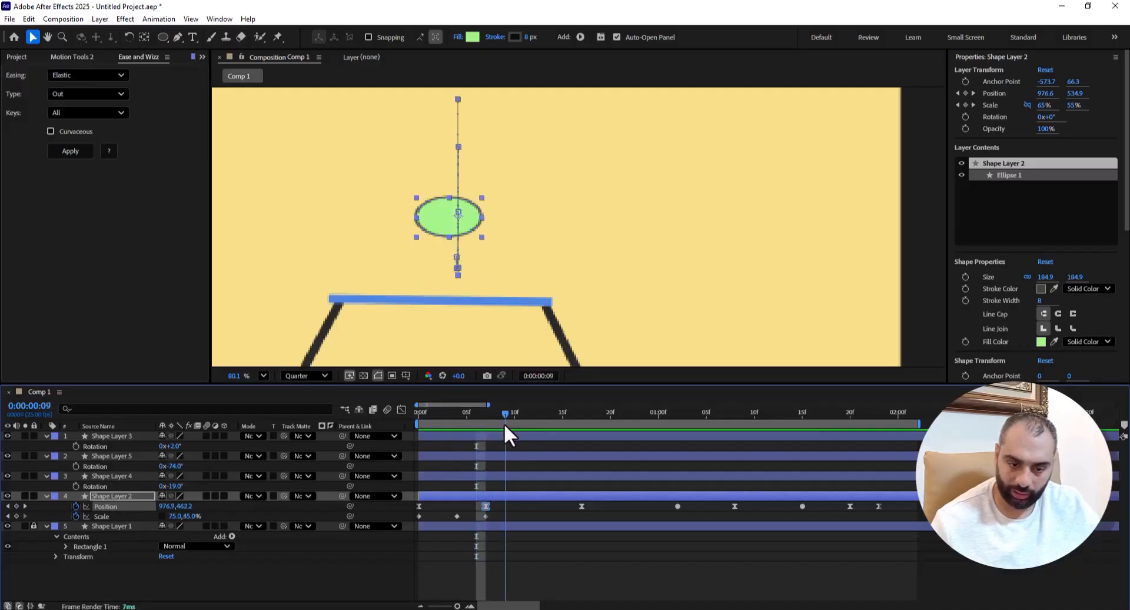
{"action": "left_click", "coordinate": [190, 516]}
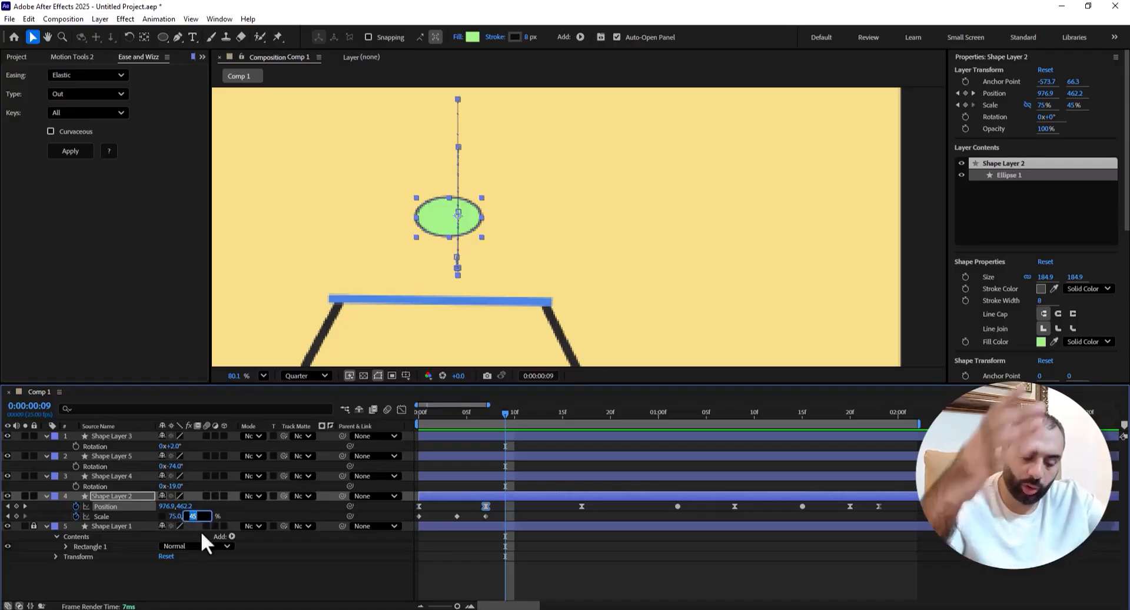
{"action": "type", "text": "75"}
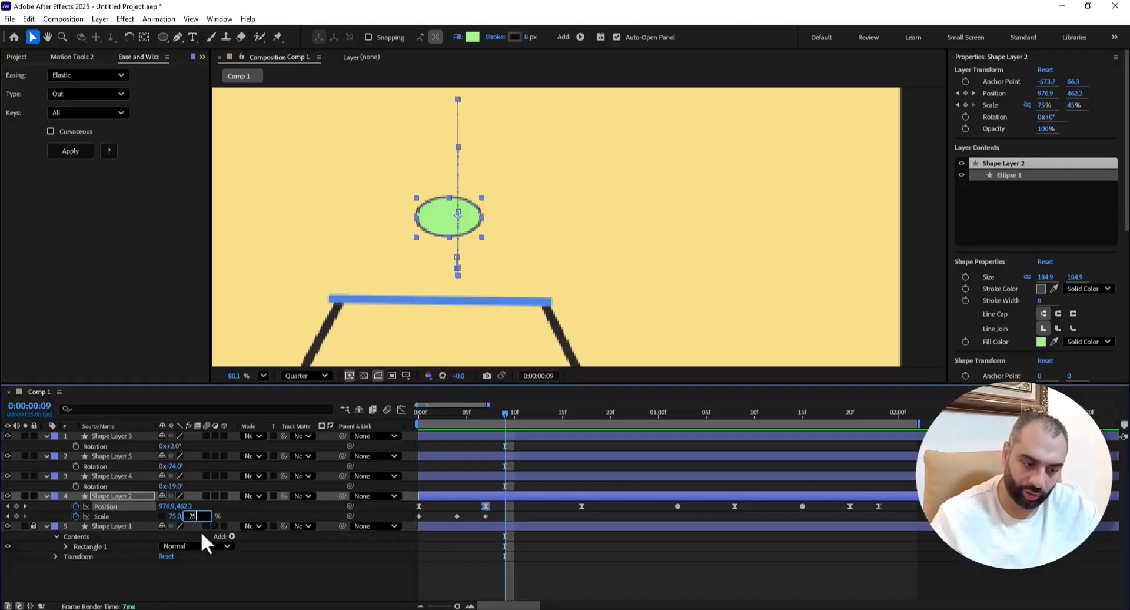
{"action": "left_click", "coordinate": [175, 516]}
{"action": "type", "text": "45"}
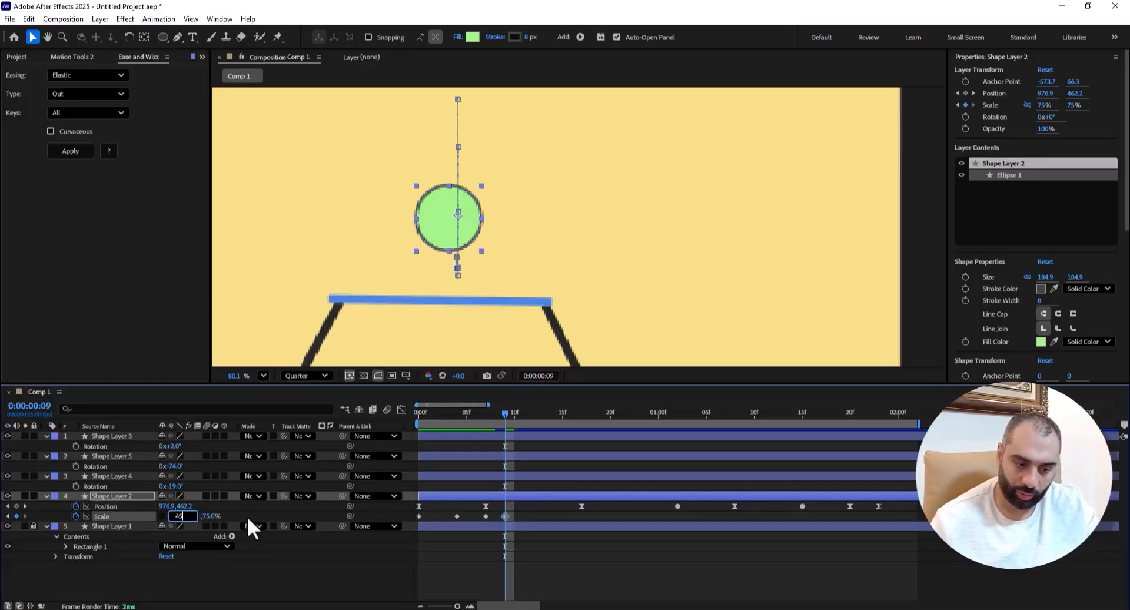
{"action": "left_click", "coordinate": [256, 516]}
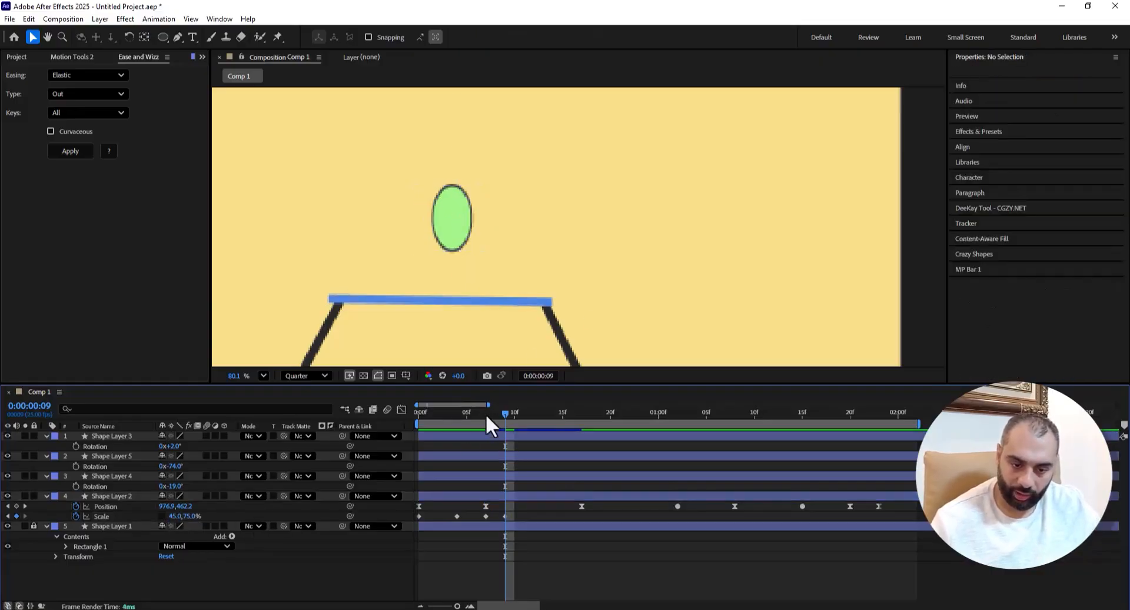
{"action": "left_click_drag", "start_coordinate": [486, 414], "coordinate": [451, 419]}
- At the bounce peak at 0:00:00:17, set the ball's Scale to 60% in both directions and preview the animation from the start
{"action": "left_click_drag", "start_coordinate": [458, 421], "coordinate": [578, 423]}
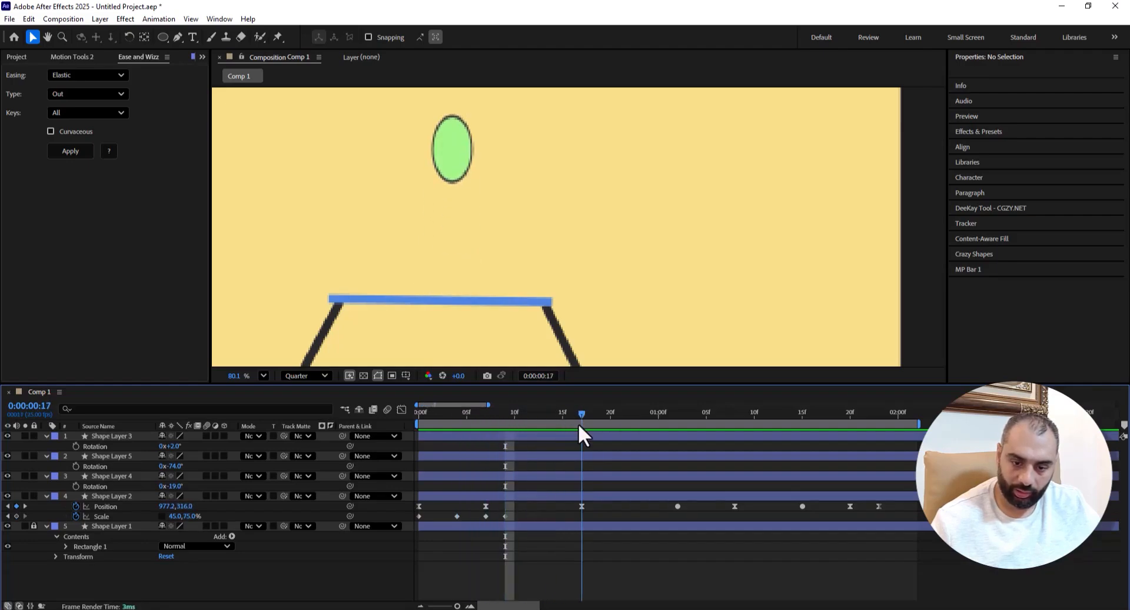
{"action": "left_click", "coordinate": [177, 516]}
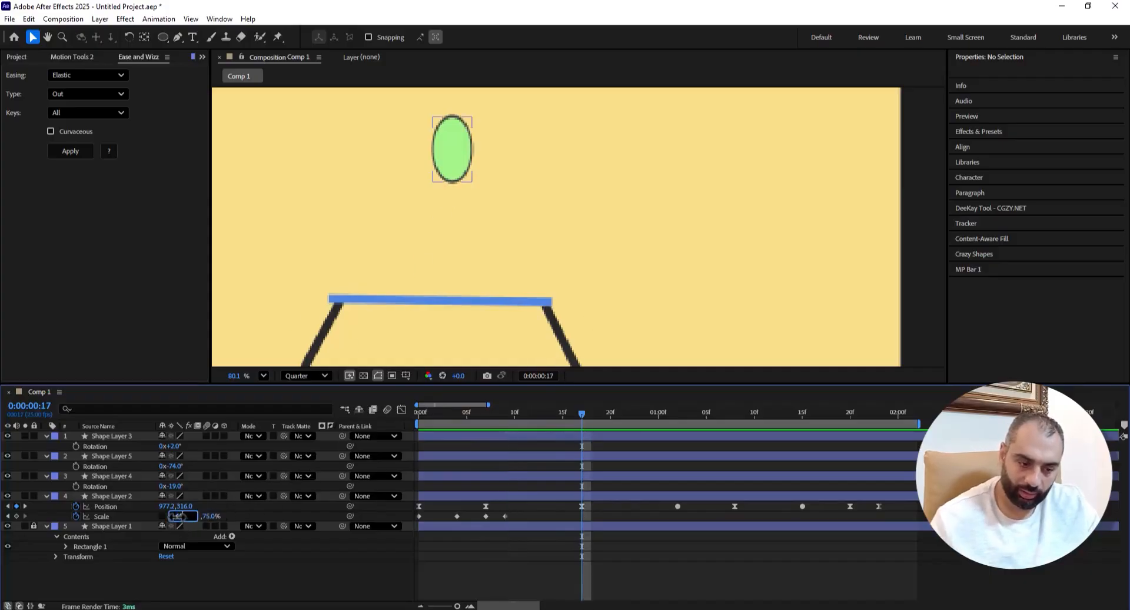
{"action": "type", "text": "60"}
{"action": "key", "text": "Tab"}
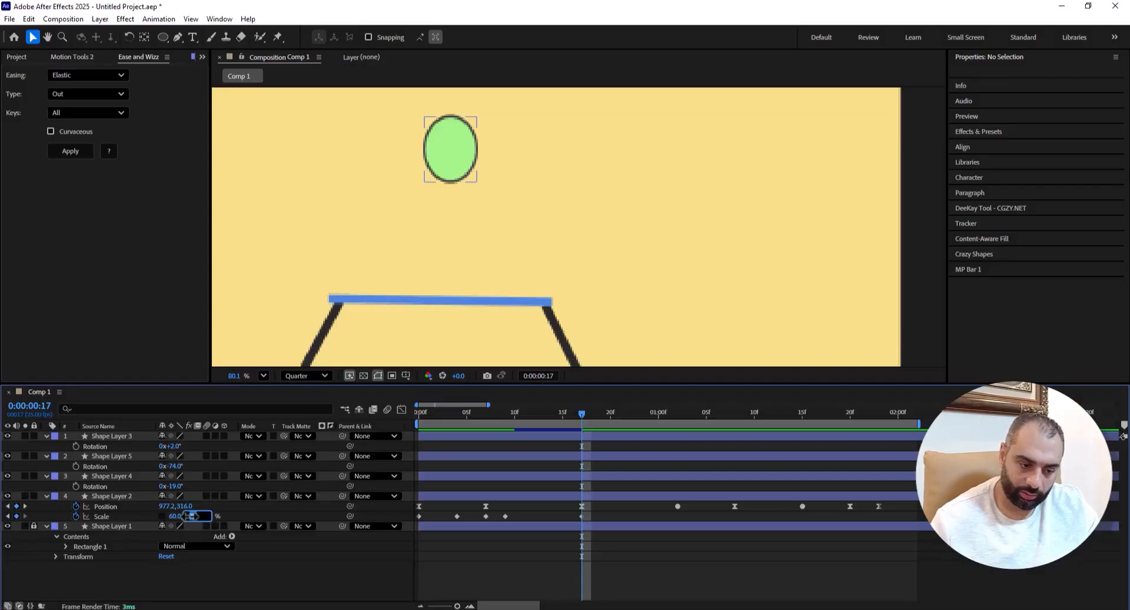
{"action": "type", "text": "60"}
{"action": "key", "text": "Return"}
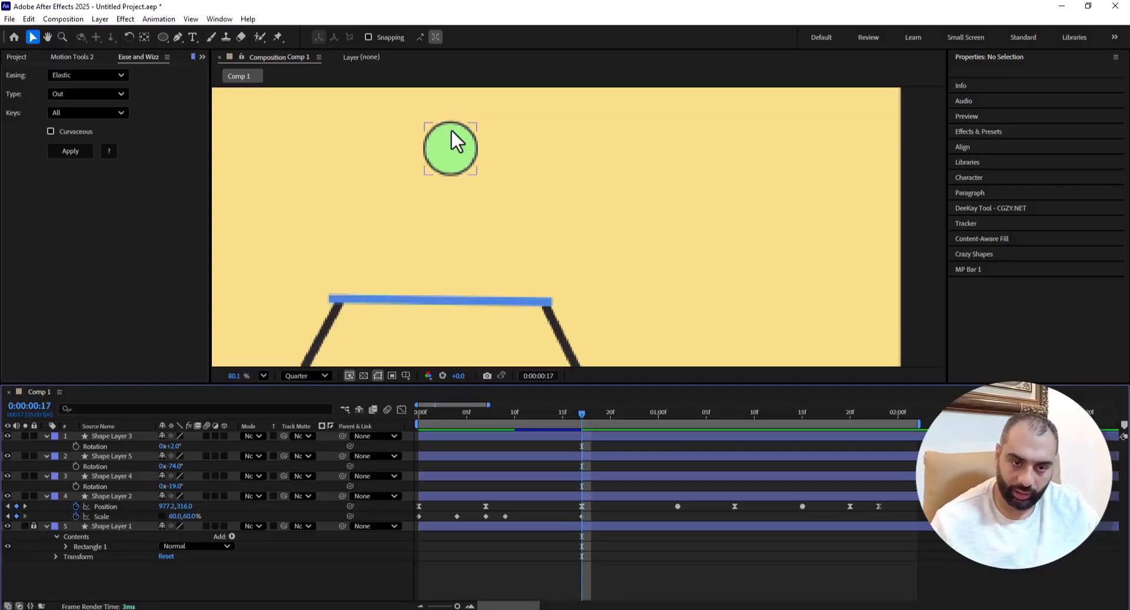
{"action": "scroll", "coordinate": [474, 173], "scroll_direction": "down", "scroll_amount": 2}
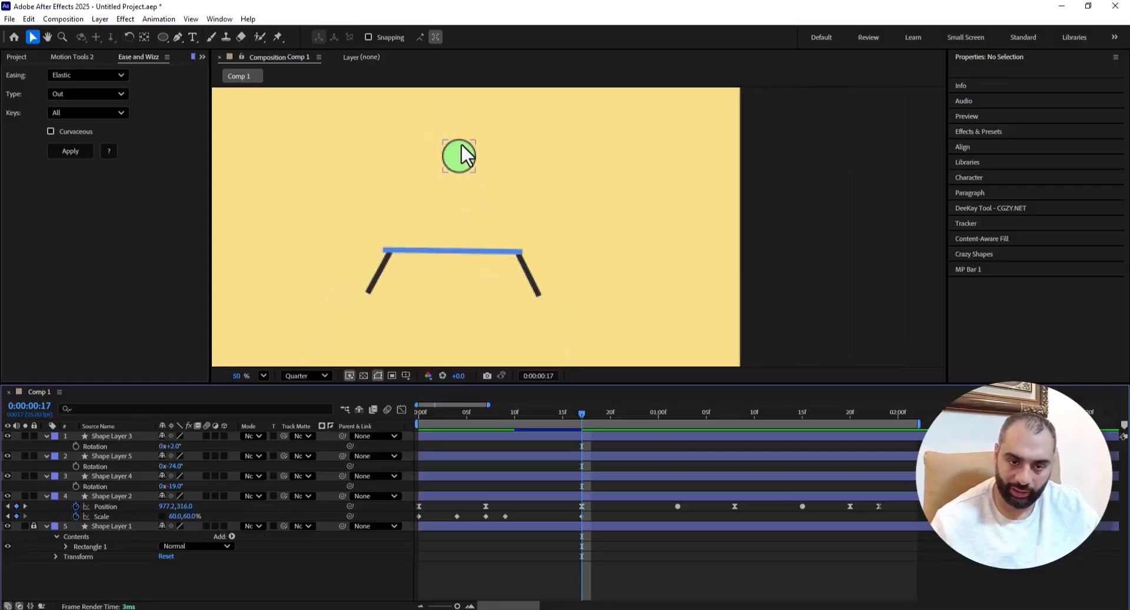
{"action": "left_click_drag", "start_coordinate": [543, 412], "coordinate": [327, 437]}
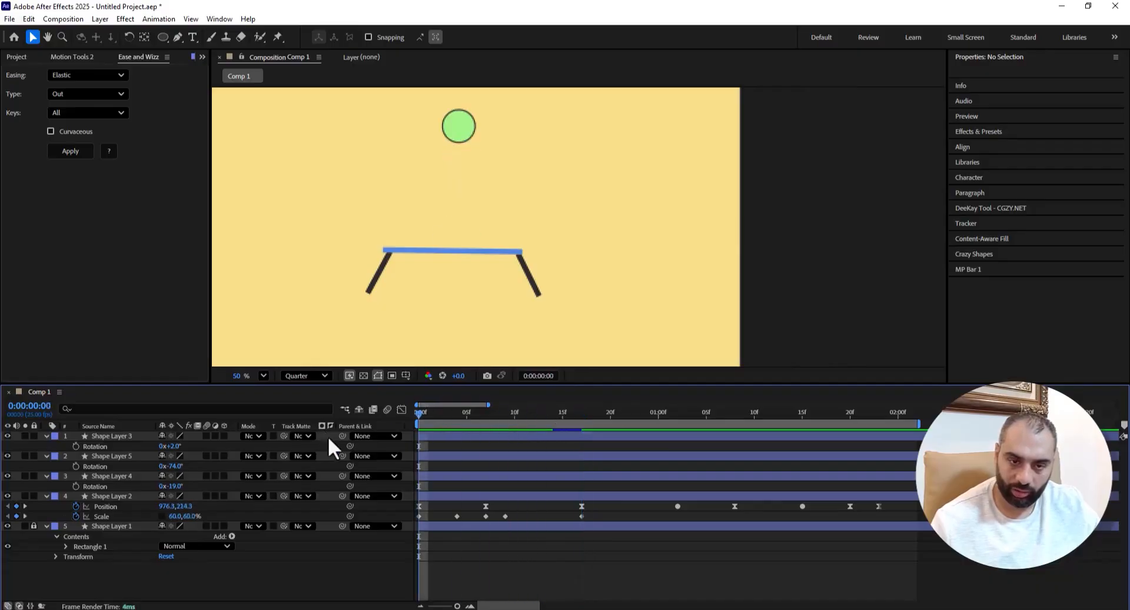
{"action": "key", "text": "space"}
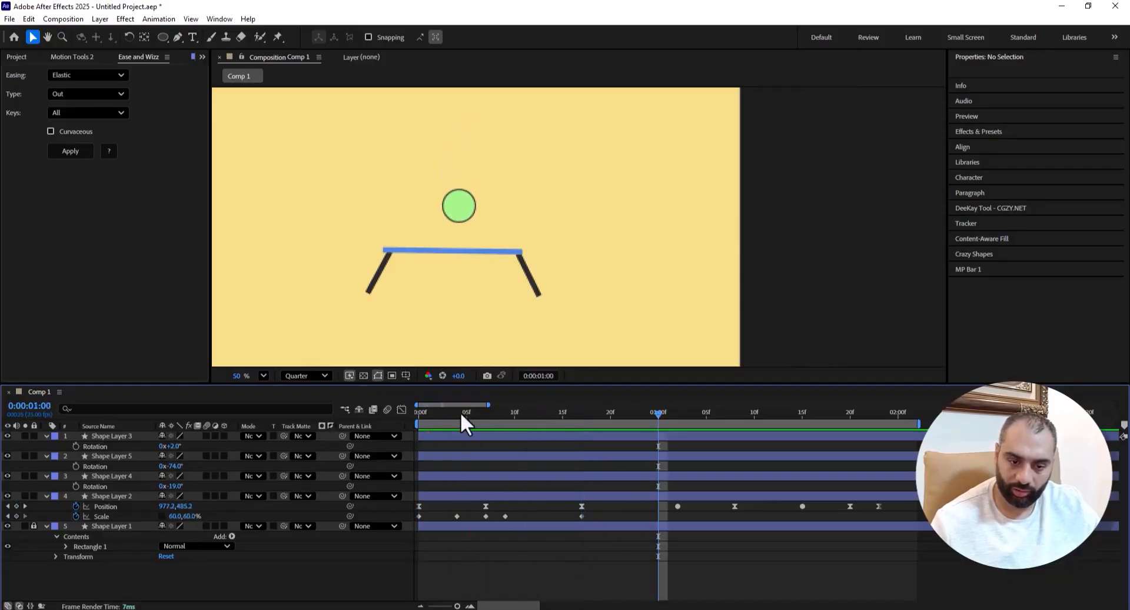
{"action": "key", "text": "space"}
{"action": "key", "text": "space"}
{"action": "key", "text": "space"}
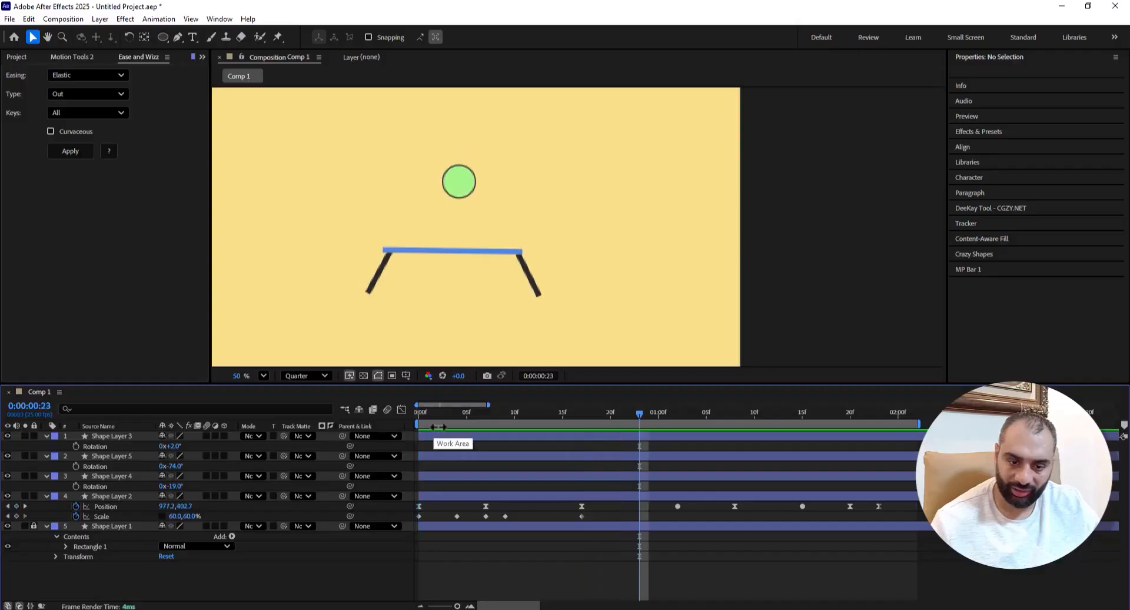
- At 0:00:00:22, stretch the falling ball by setting its Scale to 45% horizontally and 75% vertically
{"action": "left_click_drag", "start_coordinate": [501, 417], "coordinate": [630, 417]}
{"action": "left_click", "coordinate": [191, 516]}
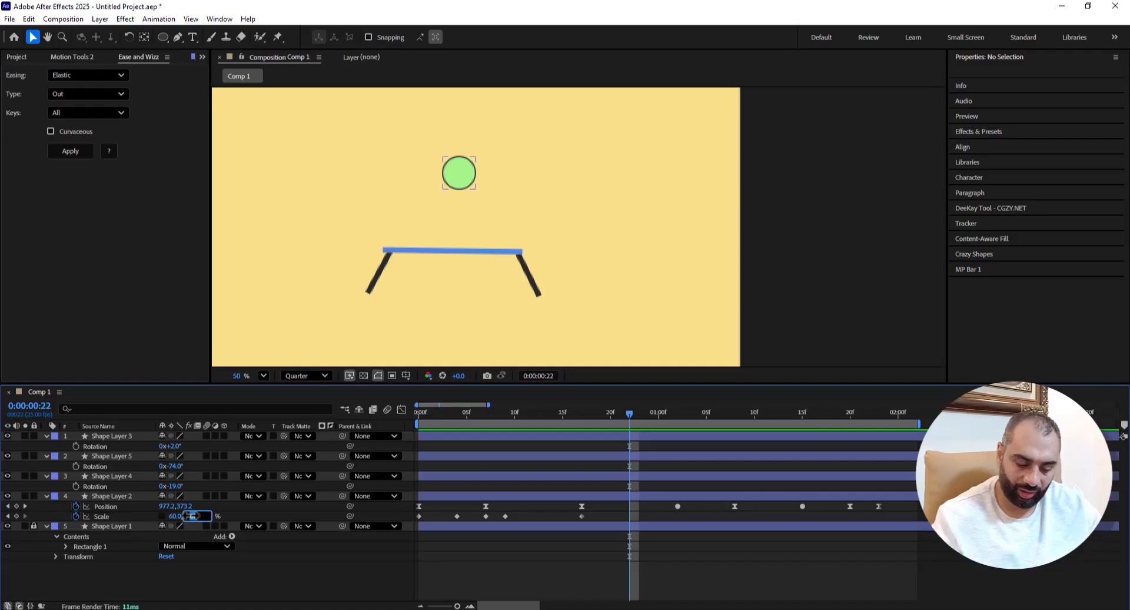
{"action": "type", "text": "75"}
{"action": "left_click", "coordinate": [175, 516]}
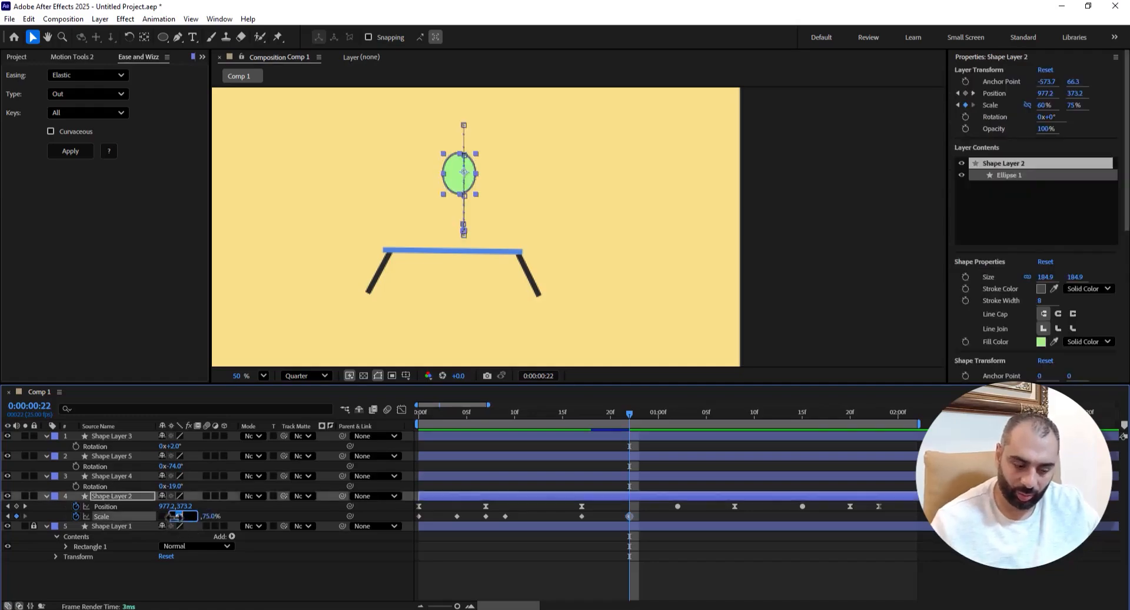
{"action": "left_click", "coordinate": [230, 513]}
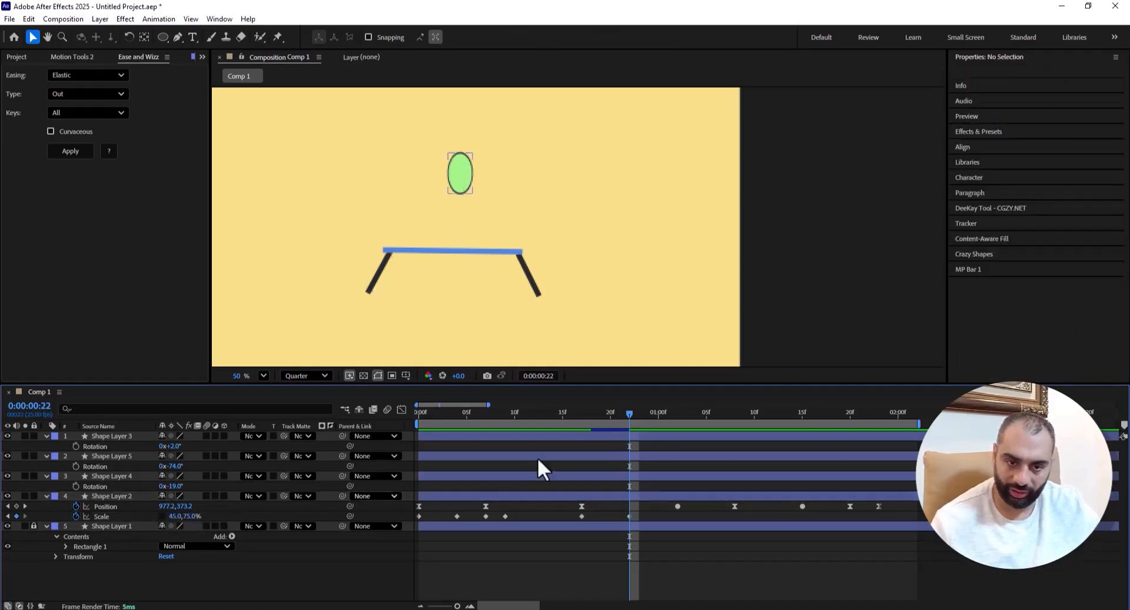
- At the second impact at 0:00:01:02, squash the ball by setting its Scale to 75% horizontally and 45% vertically
{"action": "left_click_drag", "start_coordinate": [624, 419], "coordinate": [676, 422]}
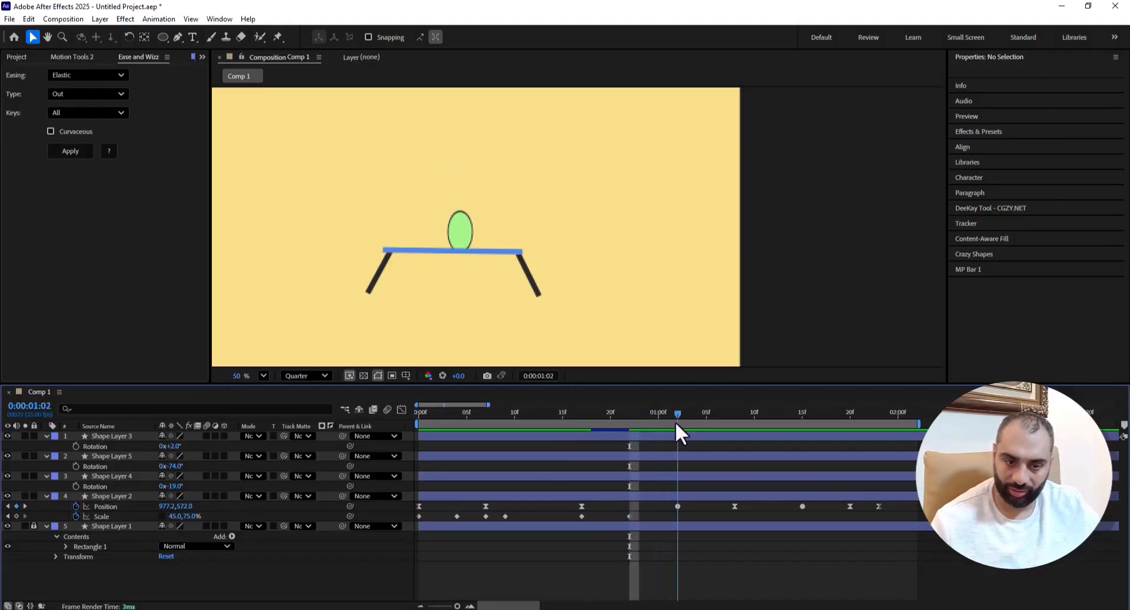
{"action": "left_click", "coordinate": [189, 516]}
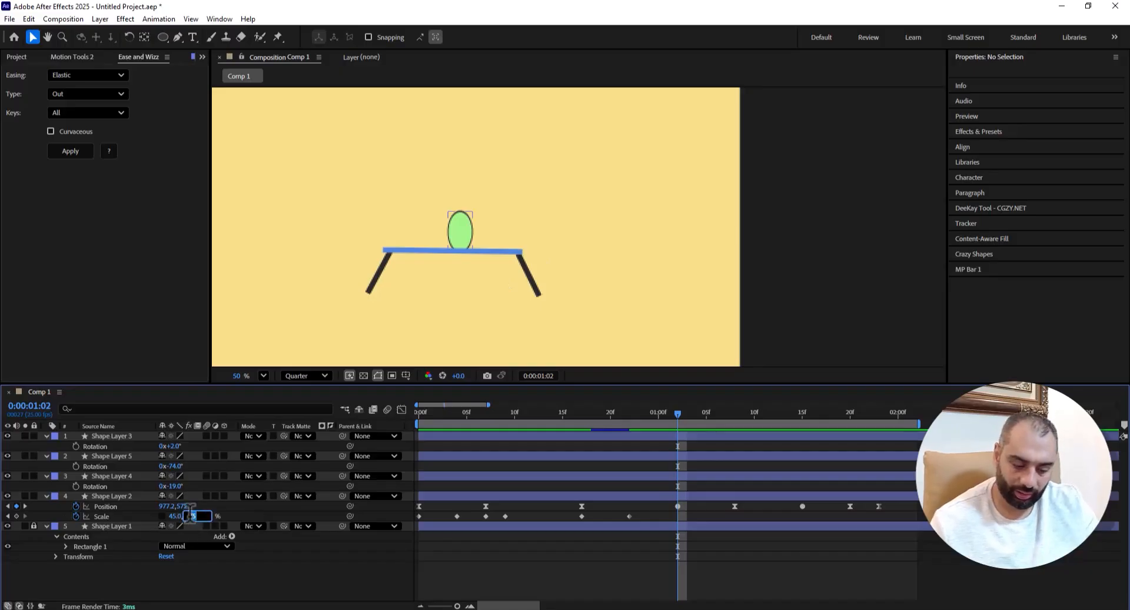
{"action": "type", "text": "45"}
{"action": "left_click", "coordinate": [177, 516]}
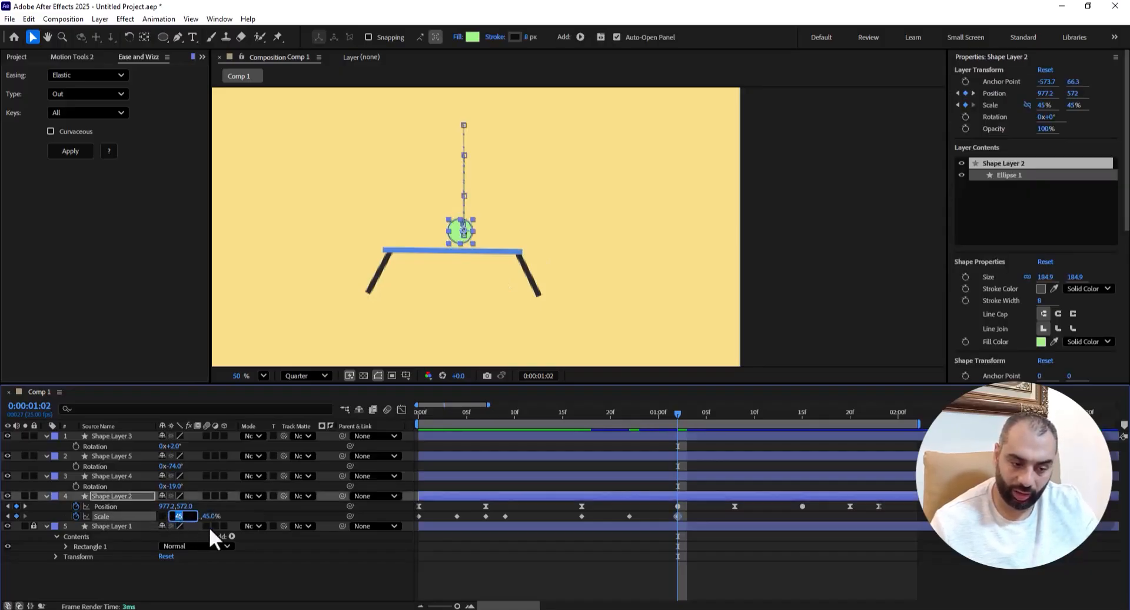
{"action": "type", "text": "75"}
{"action": "key", "text": "Return"}
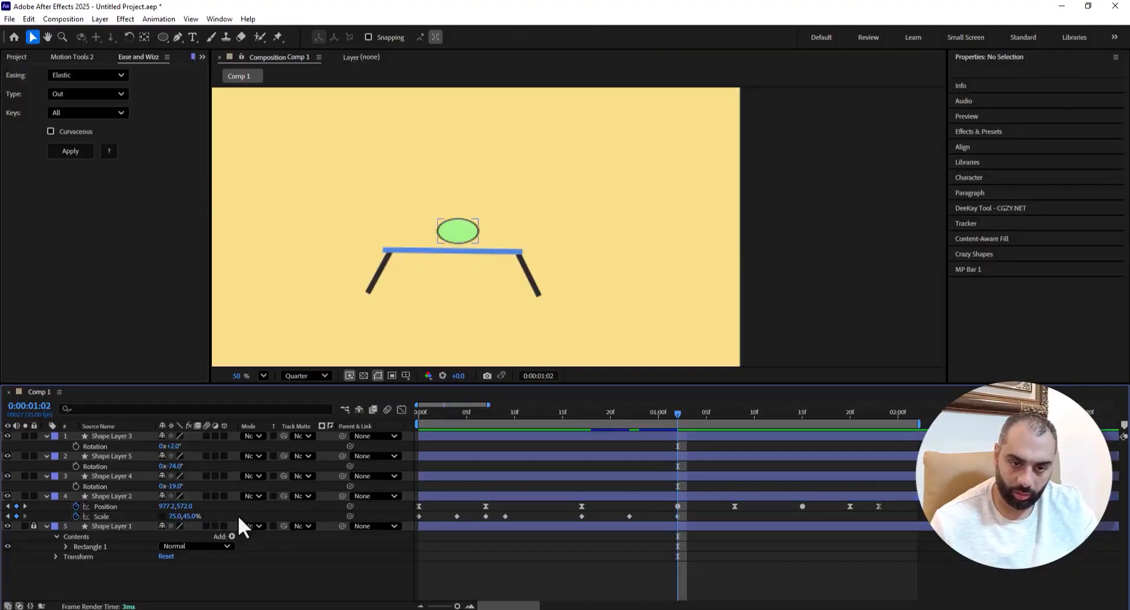
- Lower the squashed ball at 0:00:01:02 onto the tabletop, to a Position of about 978.1, 587.1, and preview the bounces
{"action": "left_click", "coordinate": [453, 232]}
{"action": "scroll", "coordinate": [459, 232], "scroll_direction": "up", "scroll_amount": 2}
{"action": "scroll", "coordinate": [459, 232], "scroll_direction": "up", "scroll_amount": 2}
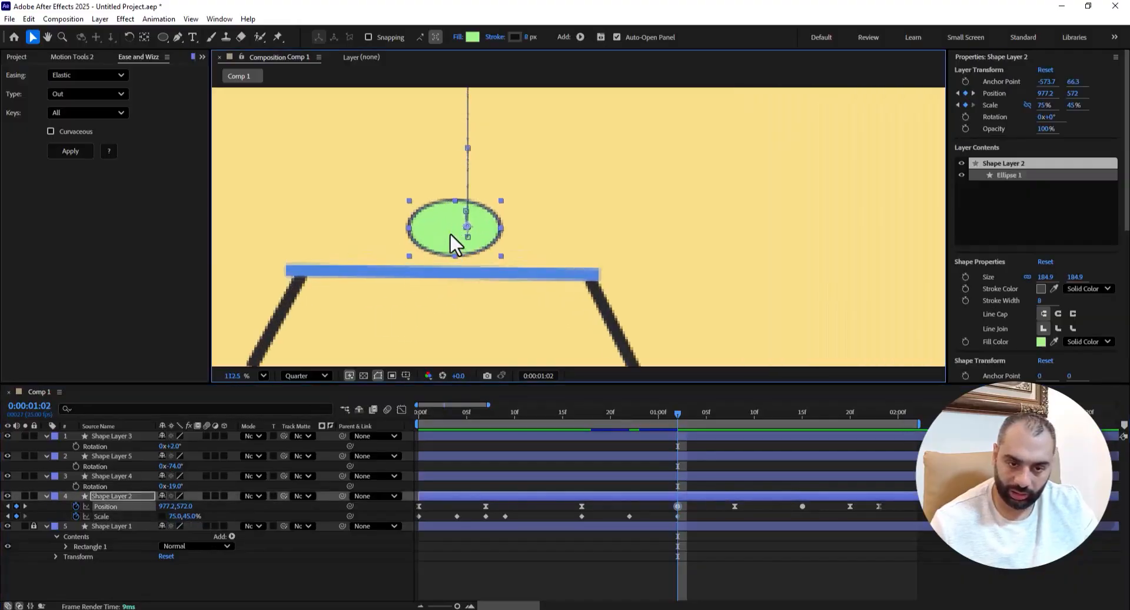
{"action": "left_click_drag", "start_coordinate": [447, 231], "coordinate": [446, 237]}
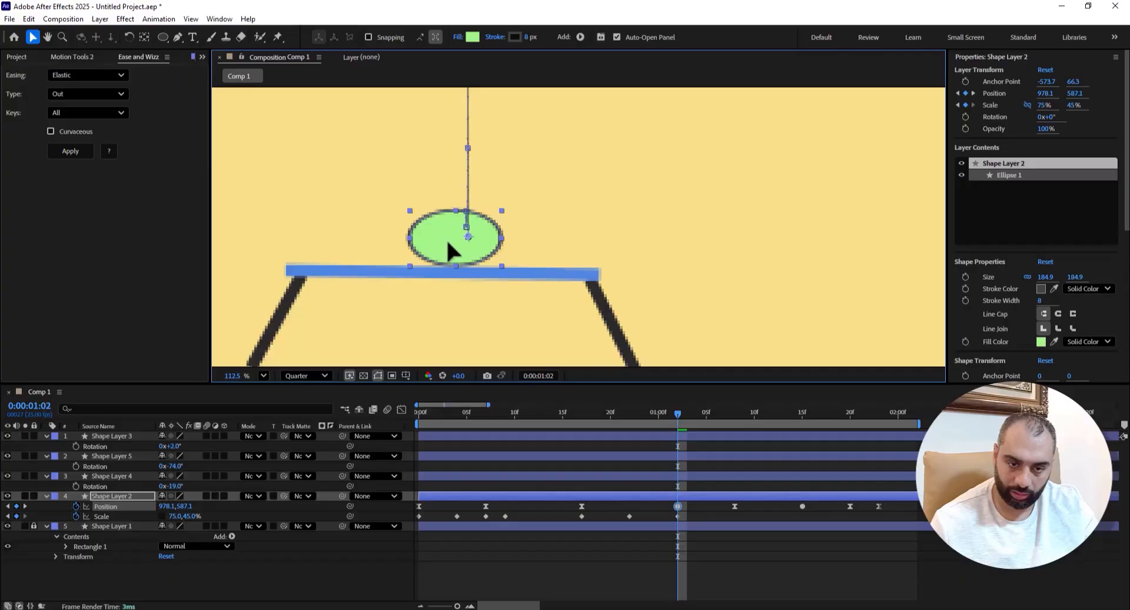
{"action": "scroll", "coordinate": [447, 242], "scroll_direction": "down", "scroll_amount": 4}
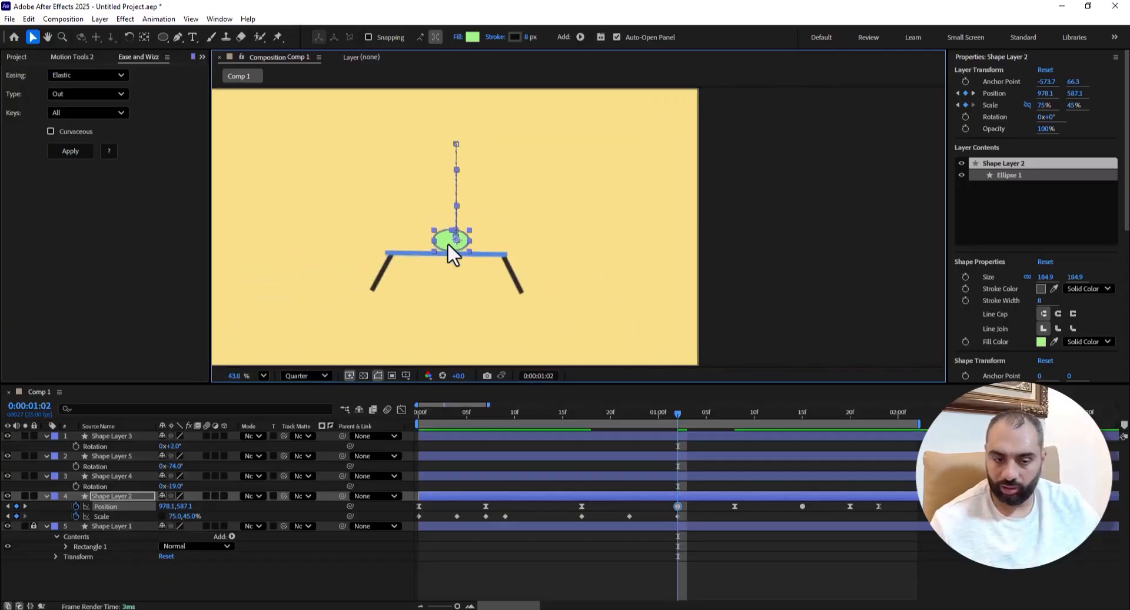
{"action": "scroll", "coordinate": [431, 238], "scroll_direction": "up", "scroll_amount": 4}
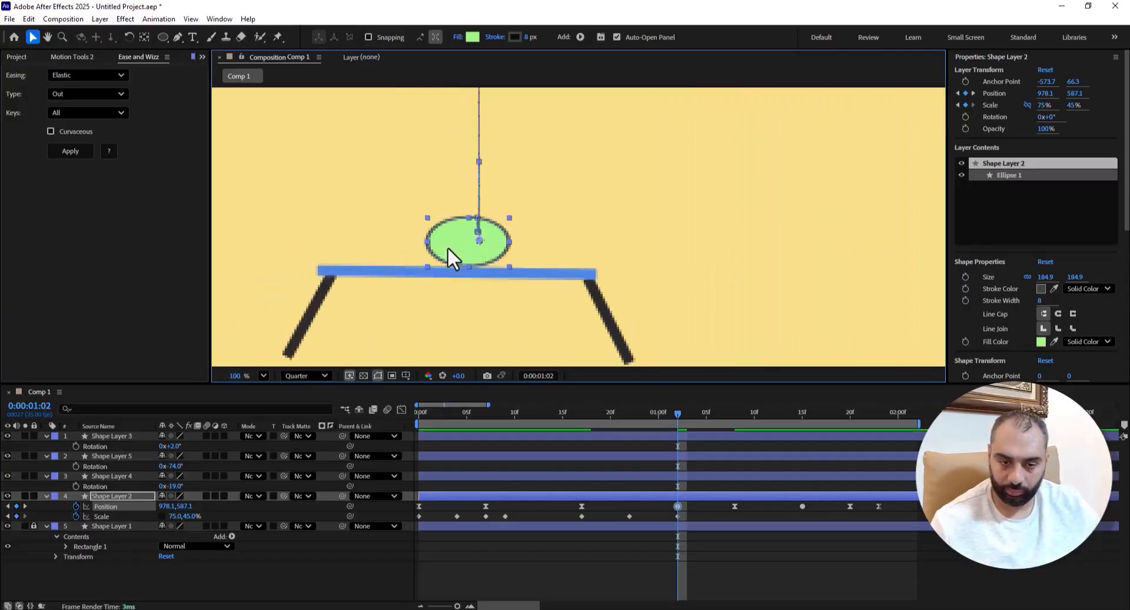
{"action": "left_click_drag", "start_coordinate": [615, 415], "coordinate": [481, 418]}
{"action": "scroll", "coordinate": [630, 229], "scroll_direction": "down", "scroll_amount": 4}
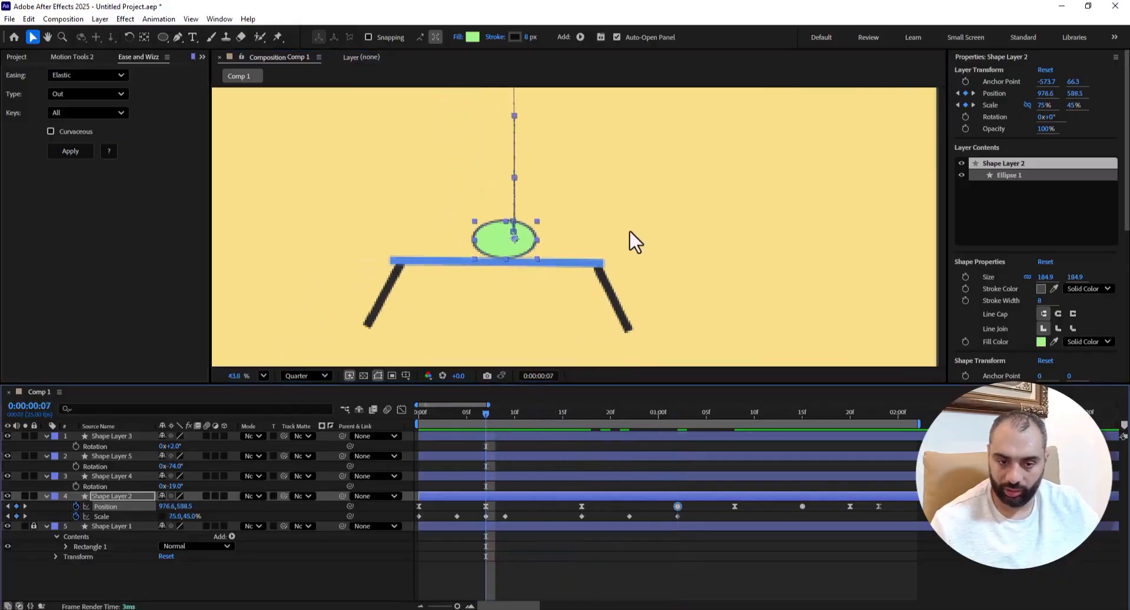
{"action": "key", "text": "space"}
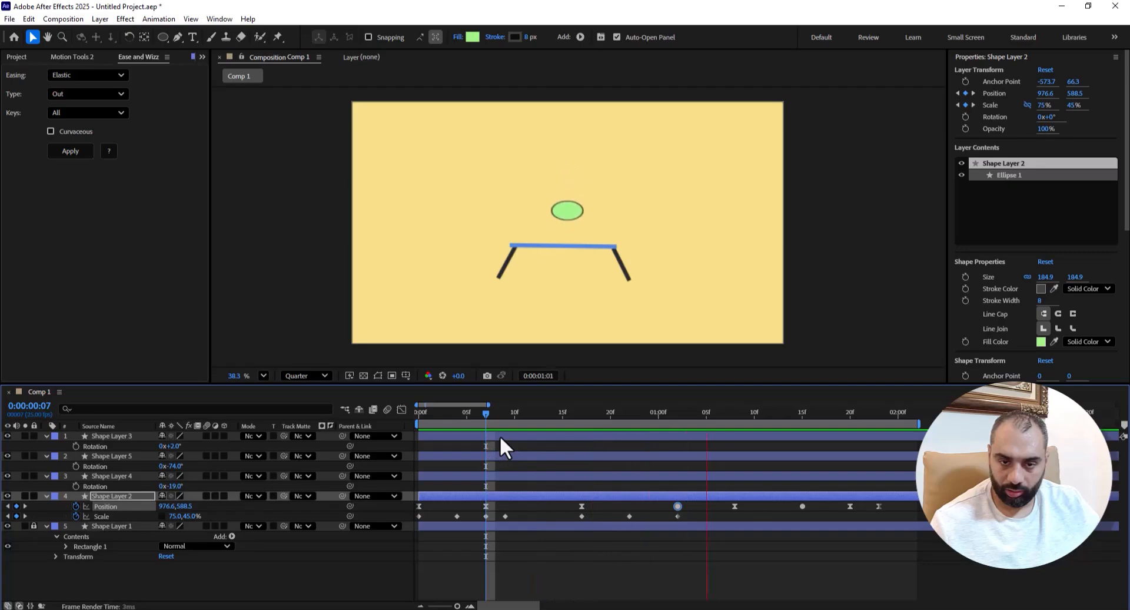
{"action": "key", "text": "space"}
- At 0:00:01:04, stretch the ball as it rises again by setting its Scale to 45% horizontally and 75% vertically
{"action": "left_click_drag", "start_coordinate": [655, 418], "coordinate": [698, 422]}
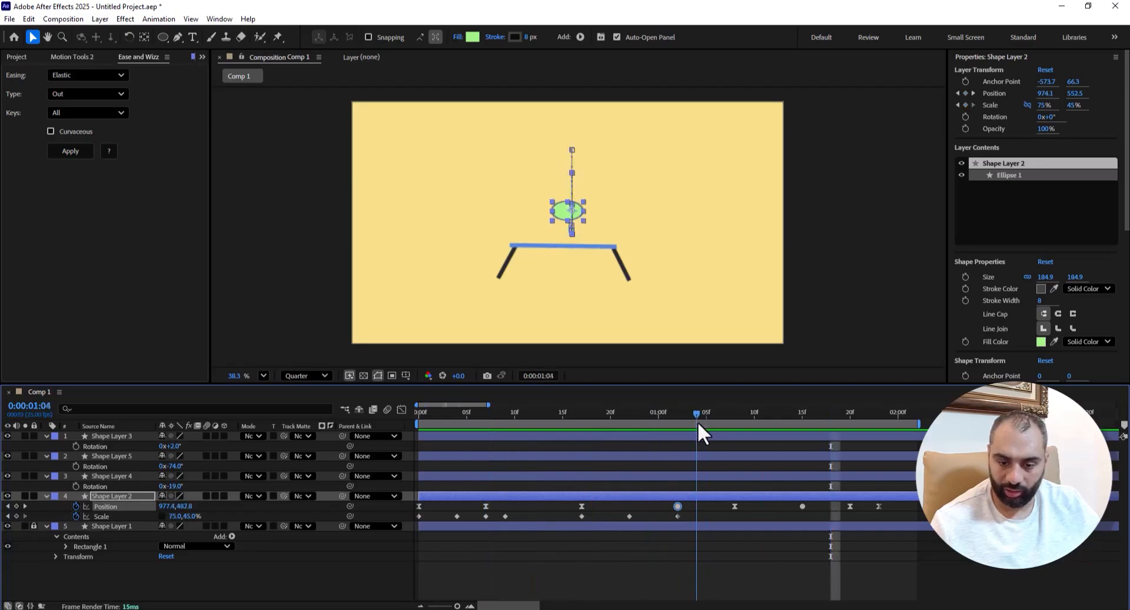
{"action": "scroll", "coordinate": [627, 211], "scroll_direction": "up", "scroll_amount": 3}
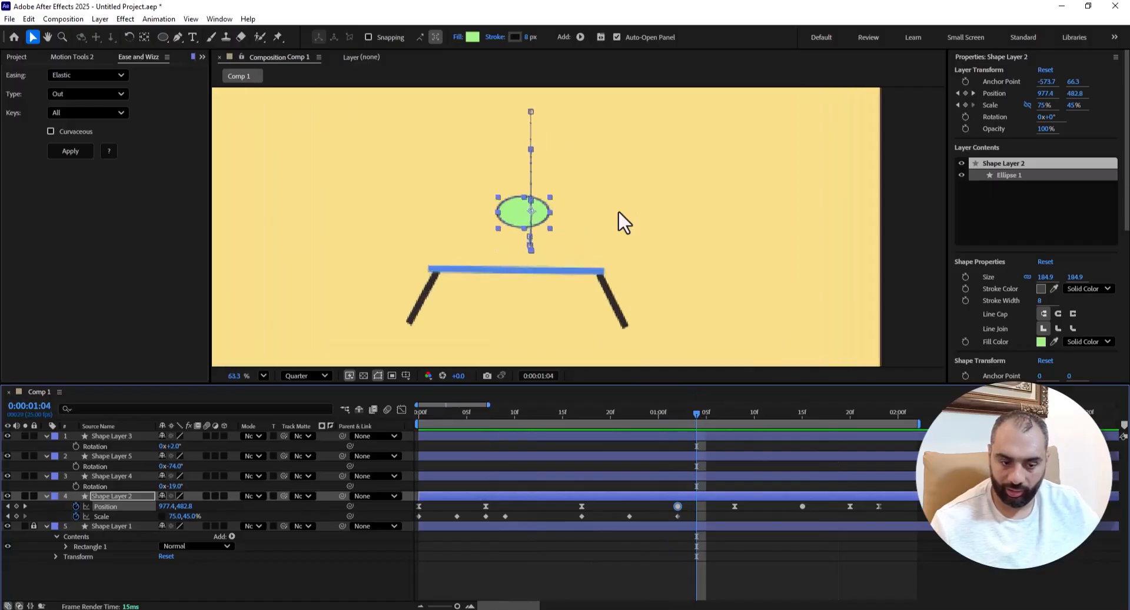
{"action": "left_click", "coordinate": [193, 515]}
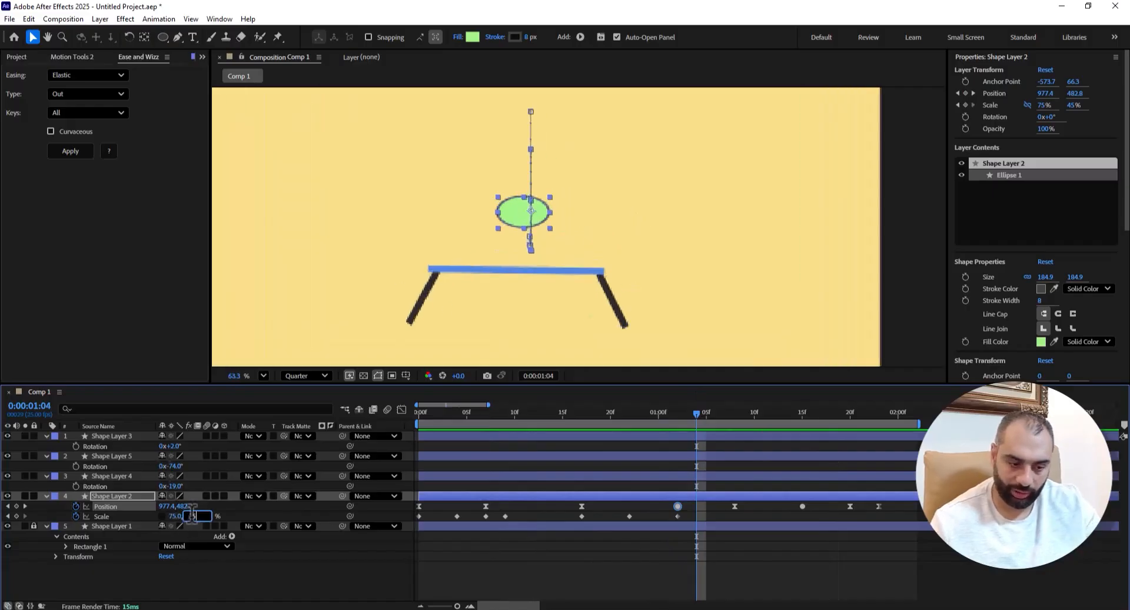
{"action": "type", "text": "75"}
{"action": "left_click", "coordinate": [175, 516]}
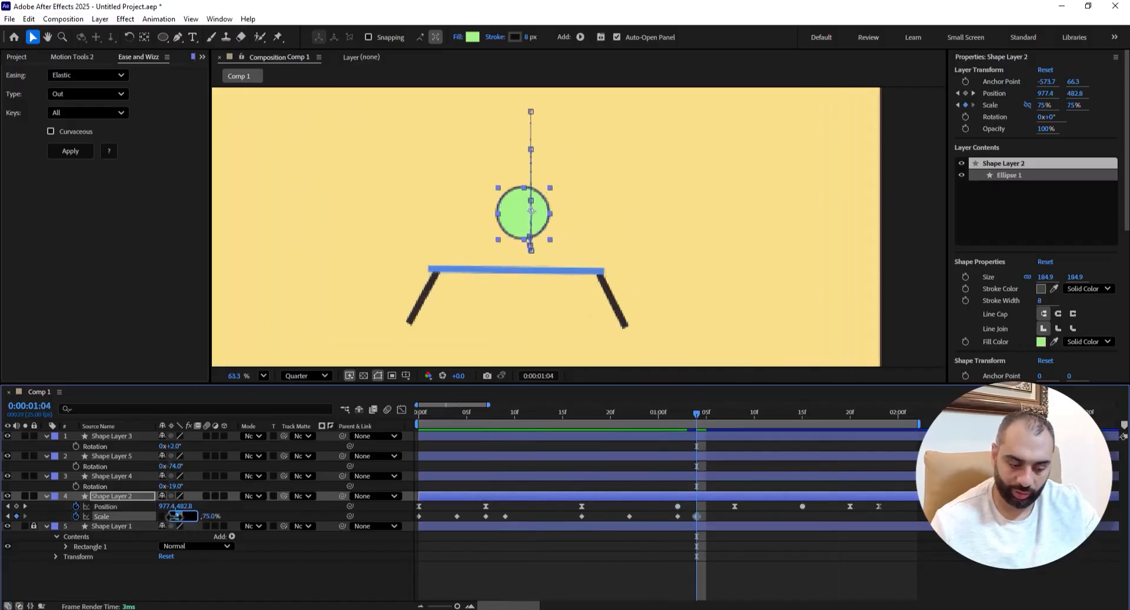
{"action": "type", "text": "45"}
{"action": "left_click", "coordinate": [239, 510]}
- At the second bounce's peak at 0:00:01:08, make the ball round with a Scale of 60% in both directions
{"action": "left_click_drag", "start_coordinate": [701, 416], "coordinate": [733, 415]}
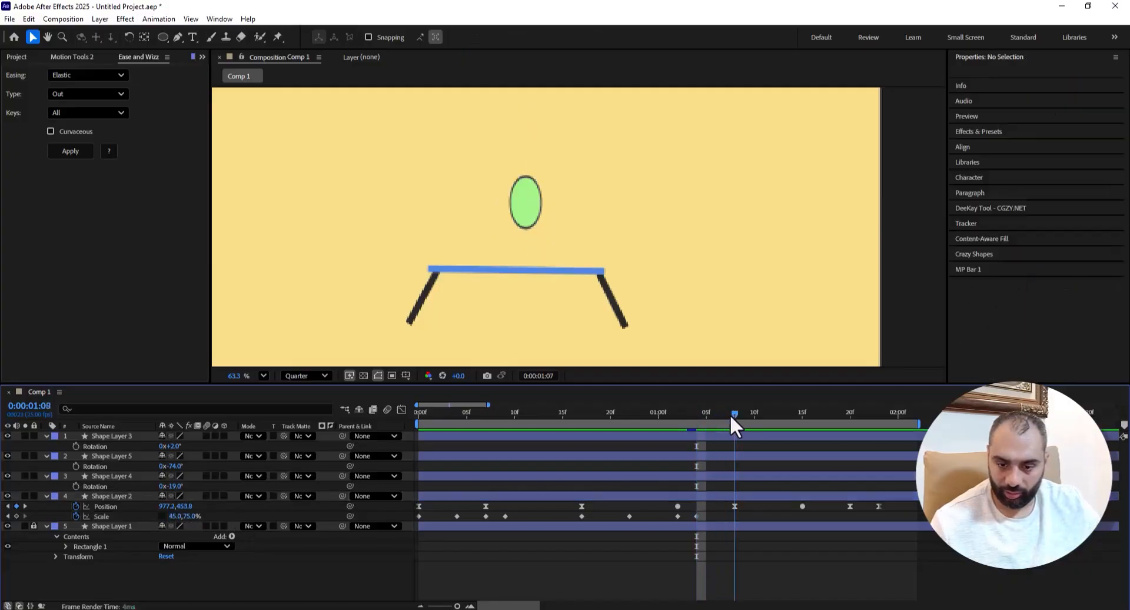
{"action": "left_click", "coordinate": [175, 516]}
{"action": "type", "text": "60"}
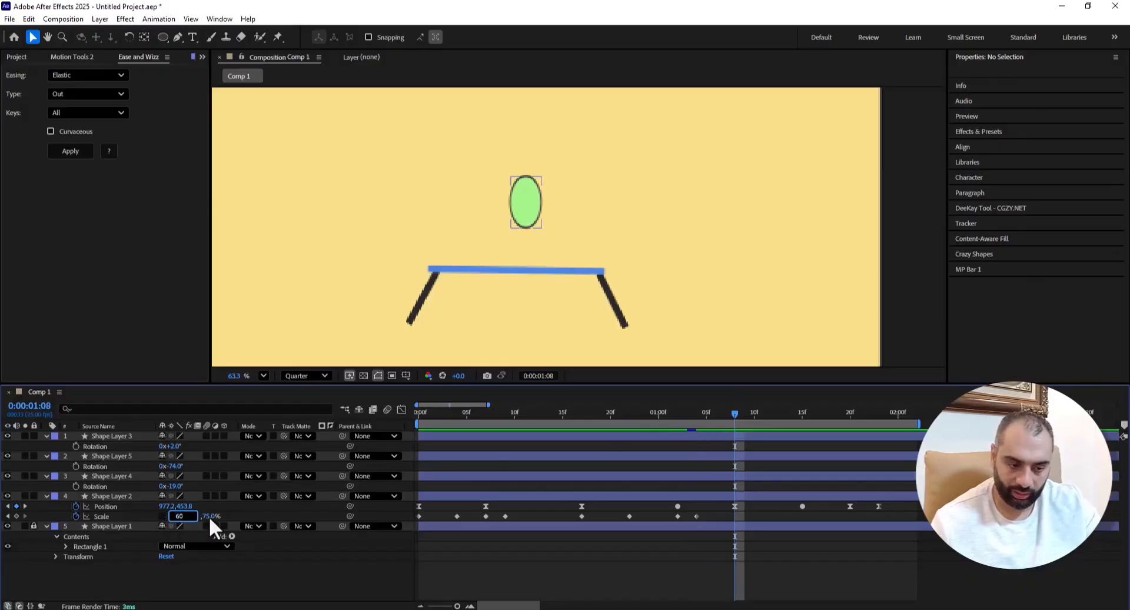
{"action": "key", "text": "Return"}
{"action": "left_click", "coordinate": [195, 515]}
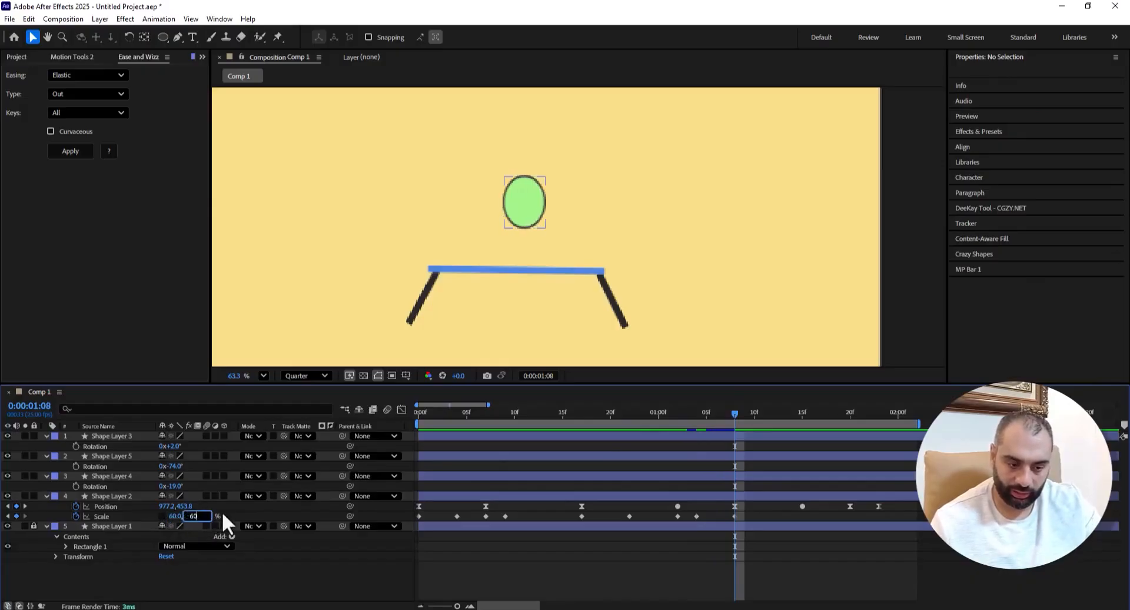
{"action": "type", "text": "60"}
{"action": "key", "text": "Return"}
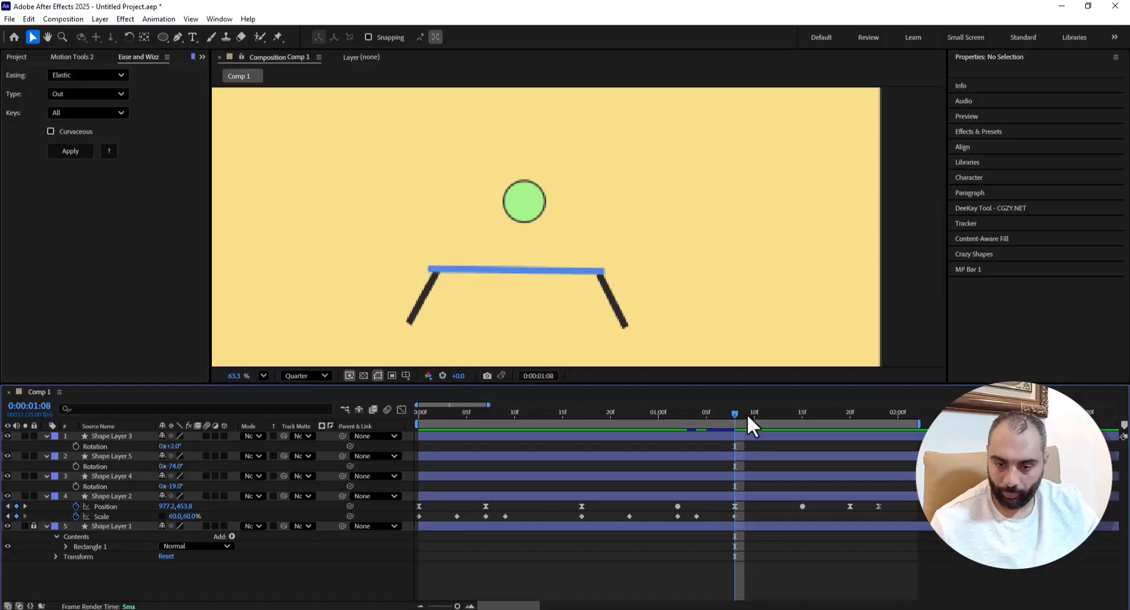
{"action": "left_click_drag", "start_coordinate": [747, 414], "coordinate": [764, 430]}
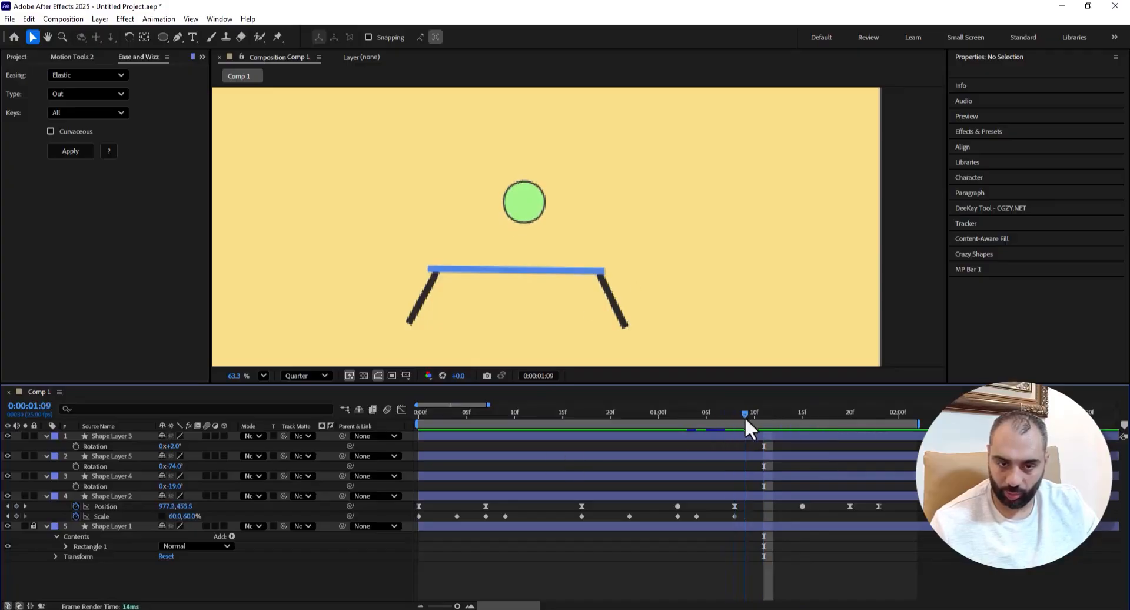
- At 0:00:01:12, stretch the falling ball by setting its Scale to 55% horizontally and 65% vertically
{"action": "left_click", "coordinate": [771, 423]}
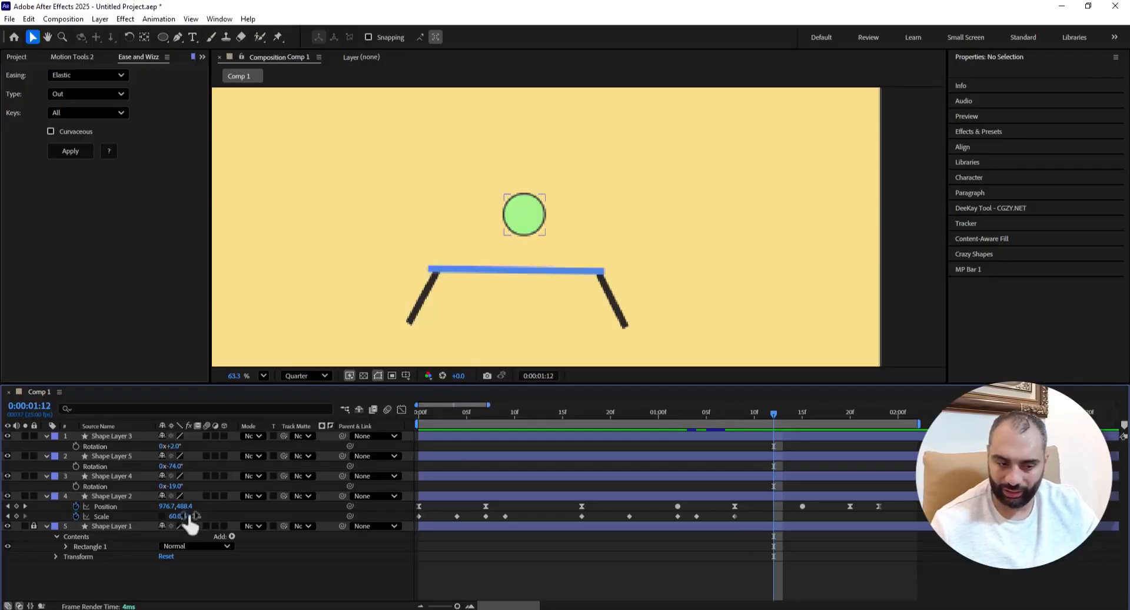
{"action": "left_click", "coordinate": [190, 516]}
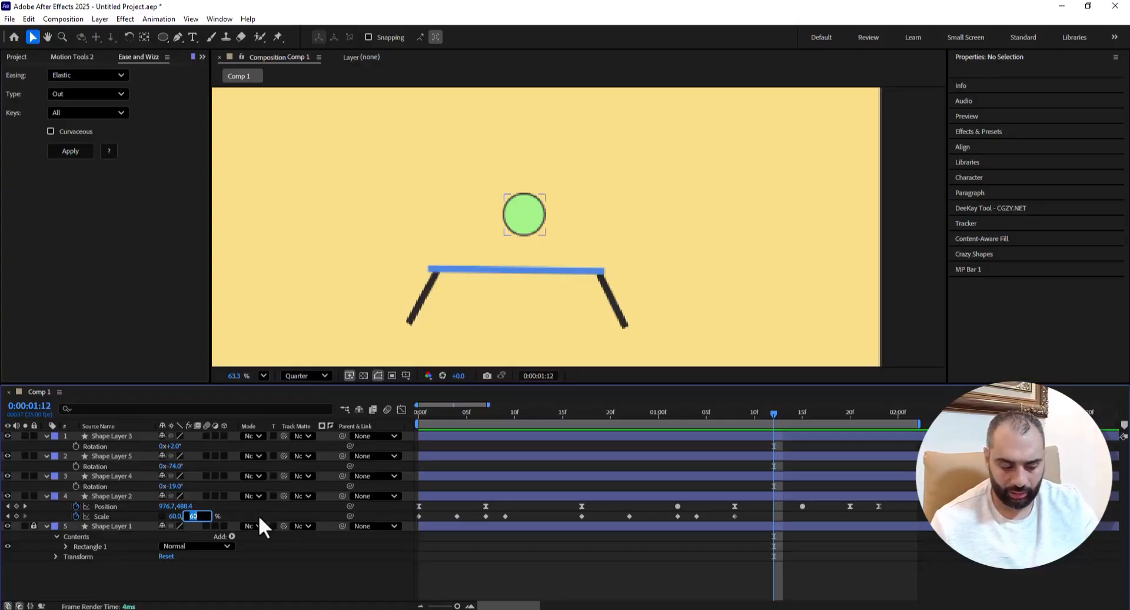
{"action": "type", "text": "65"}
{"action": "key", "text": "Return"}
{"action": "left_click", "coordinate": [243, 518]}
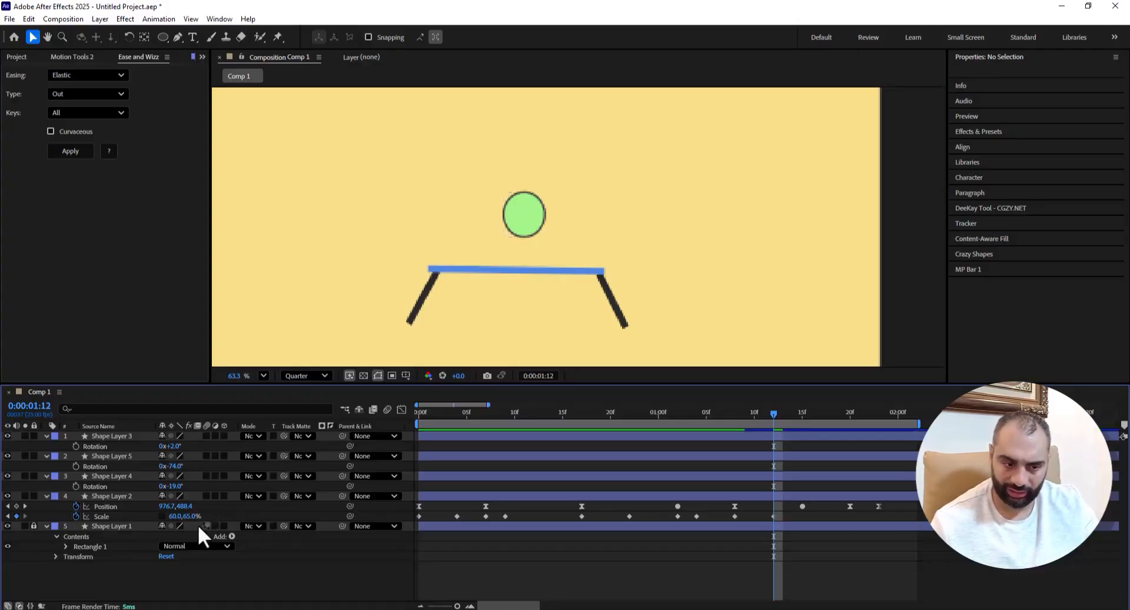
{"action": "left_click", "coordinate": [173, 516]}
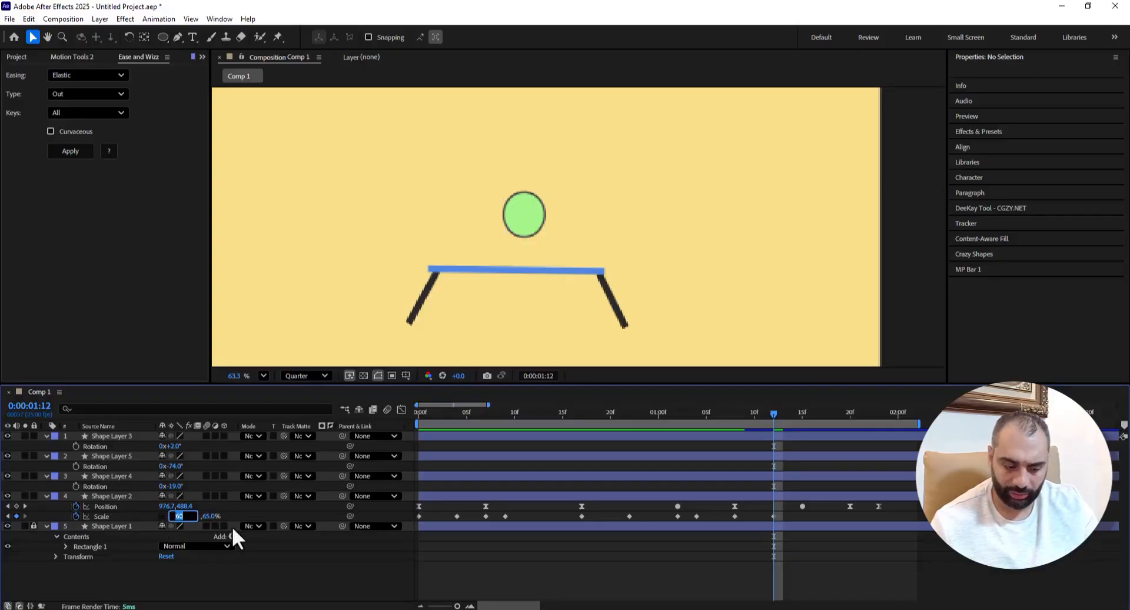
{"action": "type", "text": "55"}
{"action": "key", "text": "Return"}
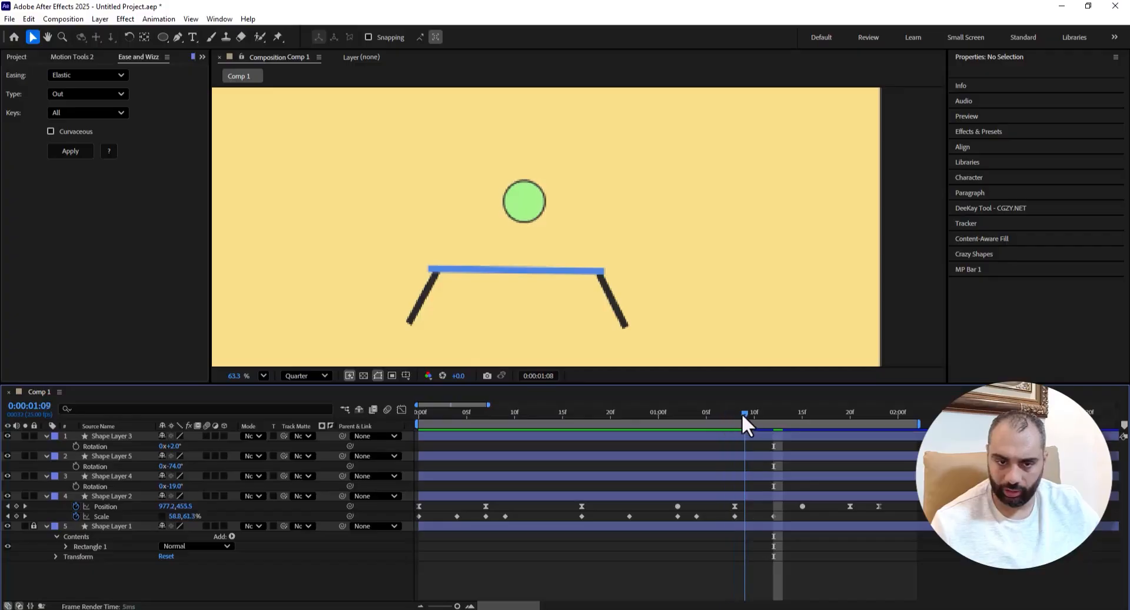
- At the third impact at 0:00:01:15, squash the ball by setting its Scale to 65% horizontally and 55% vertically
{"action": "left_click_drag", "start_coordinate": [775, 412], "coordinate": [801, 415]}
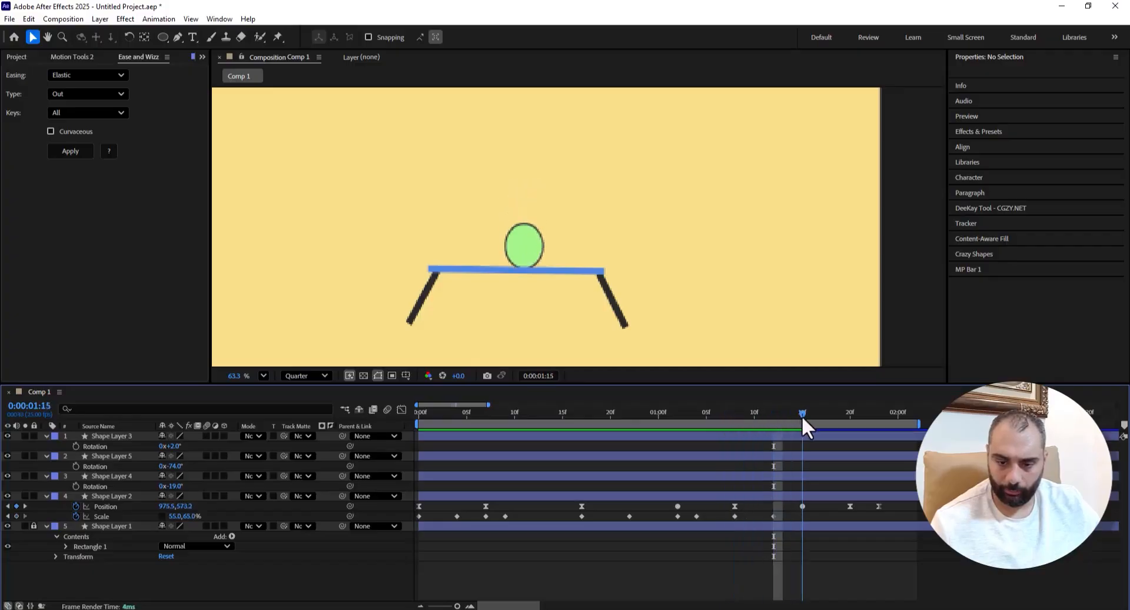
{"action": "left_click", "coordinate": [189, 517]}
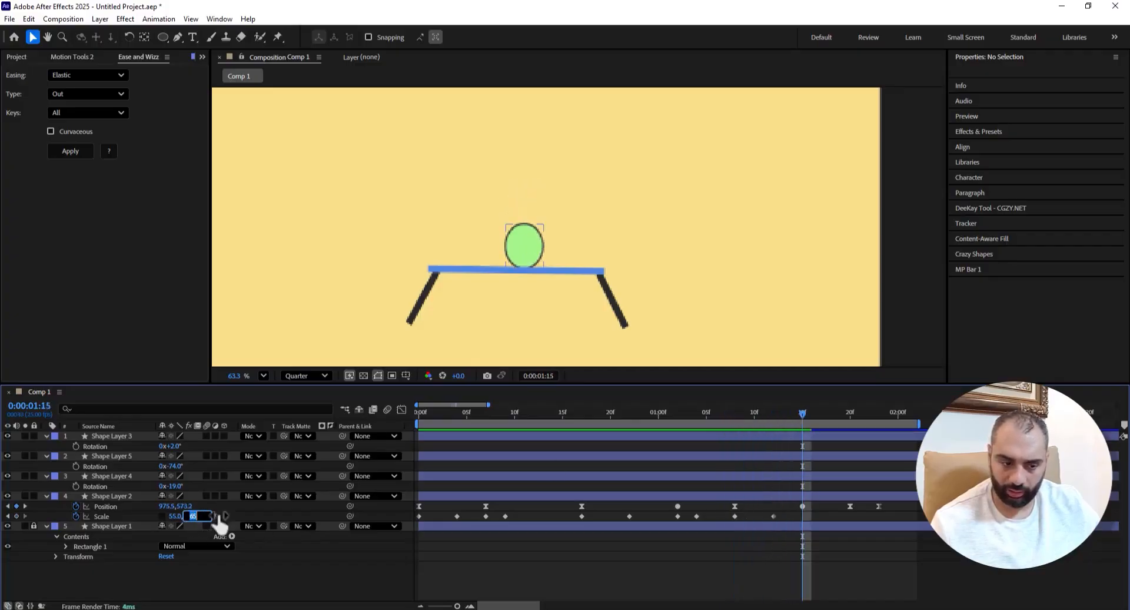
{"action": "type", "text": "55"}
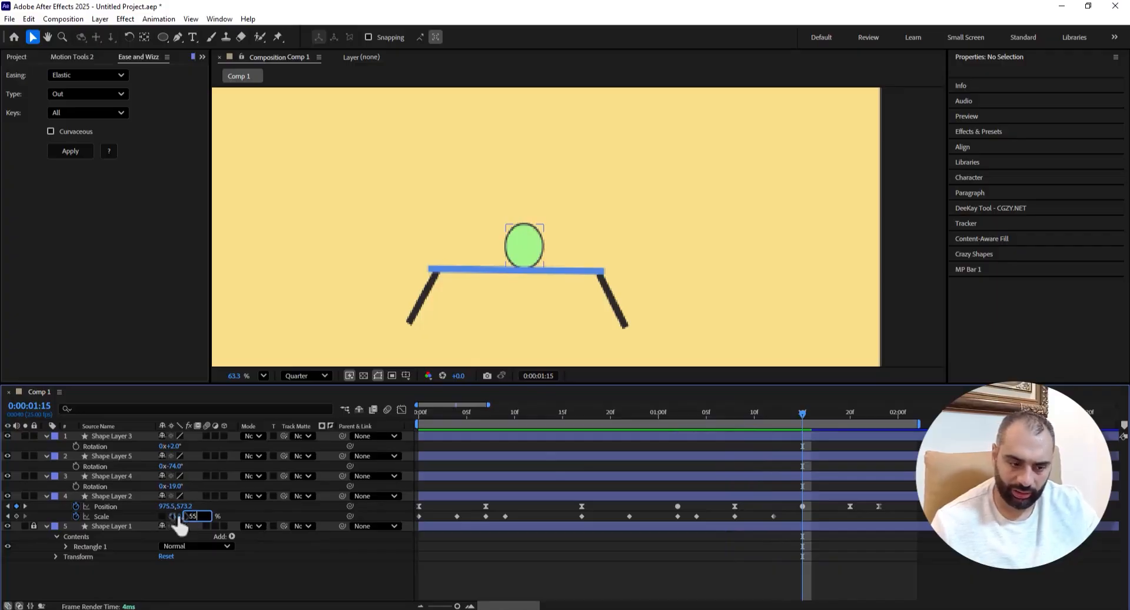
{"action": "left_click", "coordinate": [176, 516]}
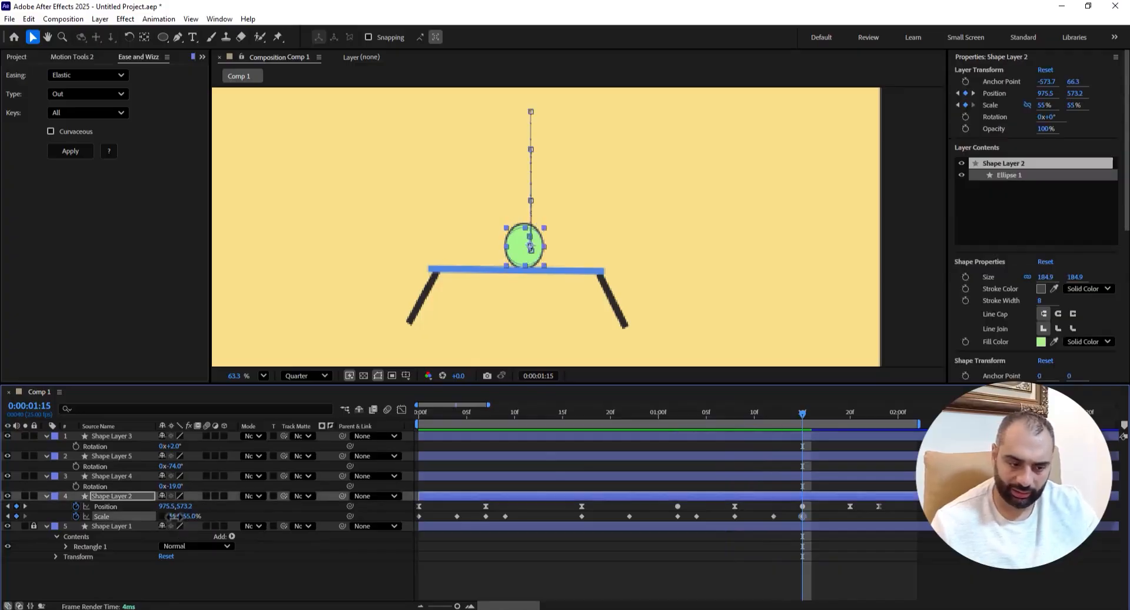
{"action": "left_click", "coordinate": [256, 514]}
- Lower the squashed ball at 0:00:01:15 onto the tabletop, to a Position of about 975.5, 580.2
{"action": "left_click", "coordinate": [521, 245]}
{"action": "scroll", "coordinate": [522, 245], "scroll_direction": "up", "scroll_amount": 2}
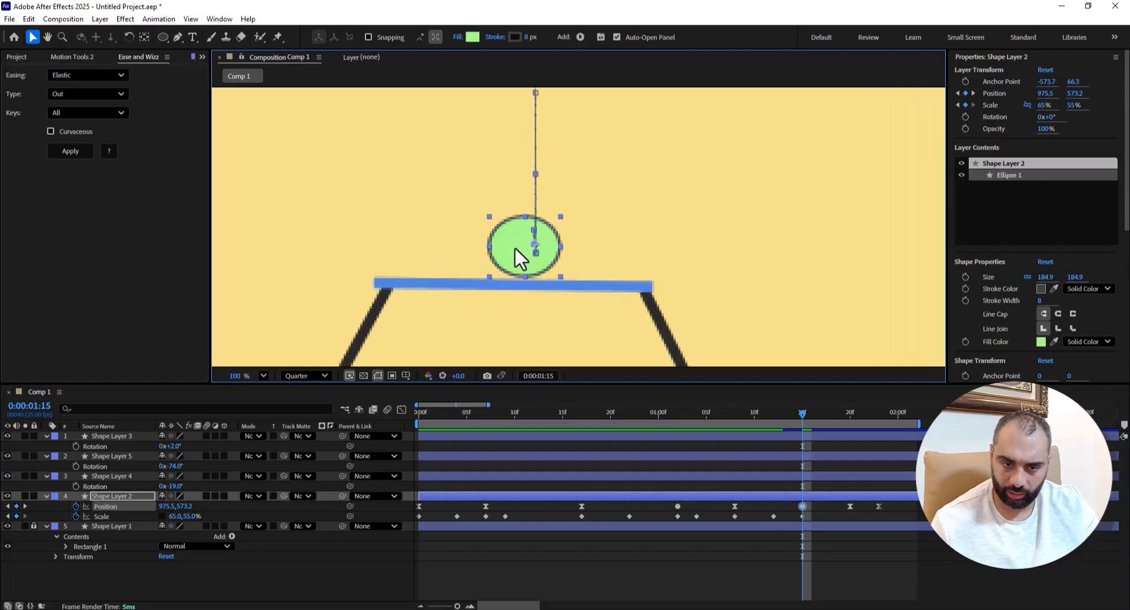
{"action": "key", "text": "Down"}
{"action": "key", "text": "Down"}
{"action": "key", "text": "Down"}
{"action": "key", "text": "Down"}
{"action": "key", "text": "Down"}
{"action": "key", "text": "Down"}
{"action": "key", "text": "Down"}
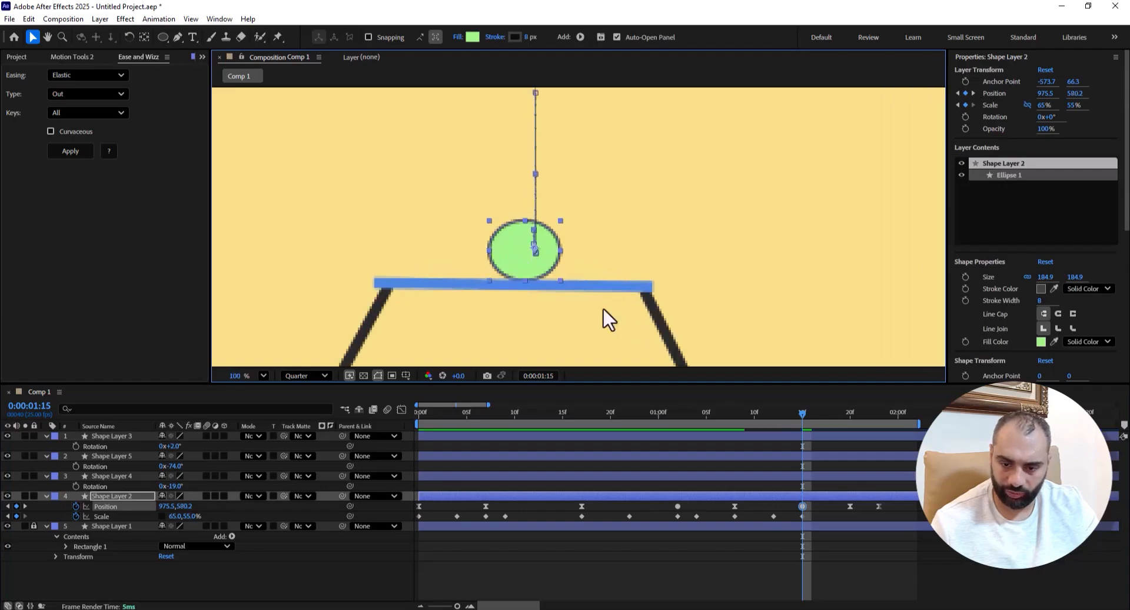
- At the last small peak at 0:00:01:20, make the ball round with a Scale of 60% in both directions and preview
{"action": "left_click_drag", "start_coordinate": [802, 419], "coordinate": [848, 418]}
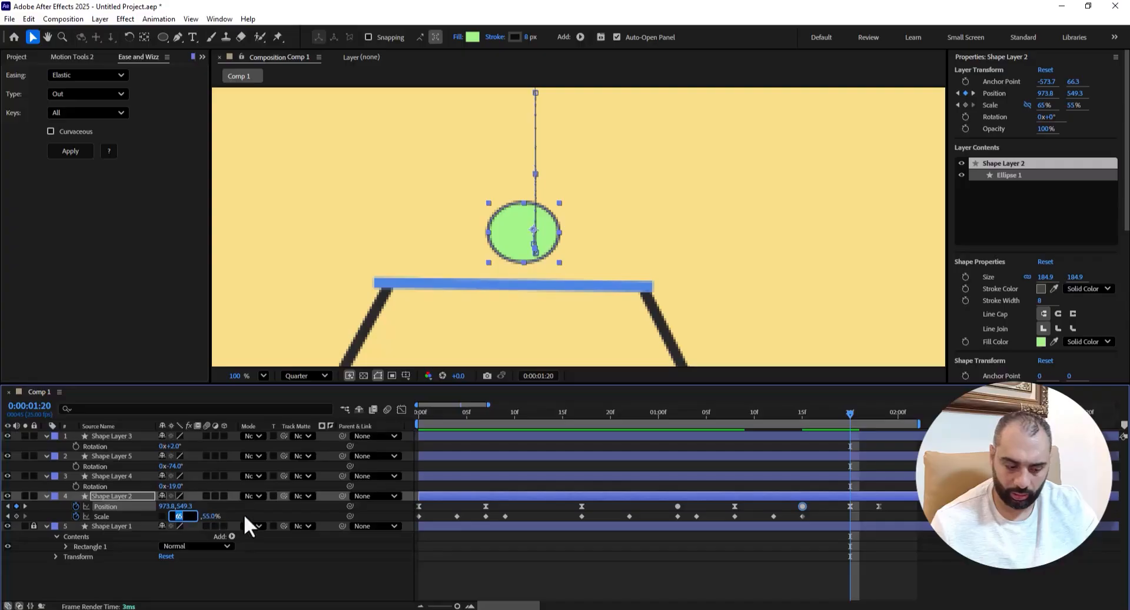
{"action": "type", "text": "60"}
{"action": "left_click", "coordinate": [206, 514]}
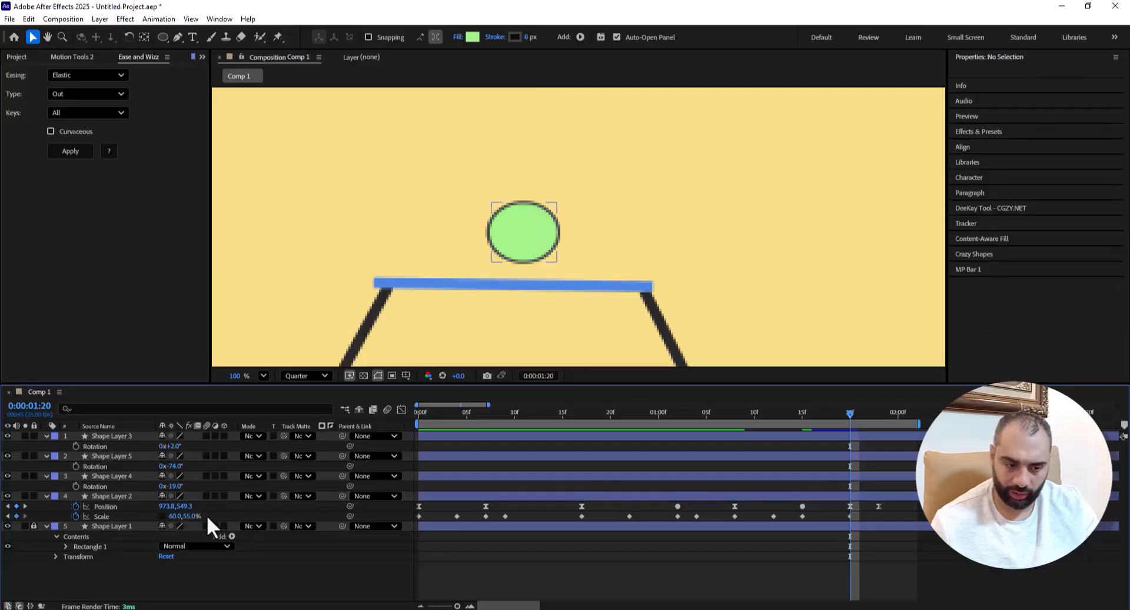
{"action": "left_click", "coordinate": [193, 515]}
{"action": "type", "text": "60"}
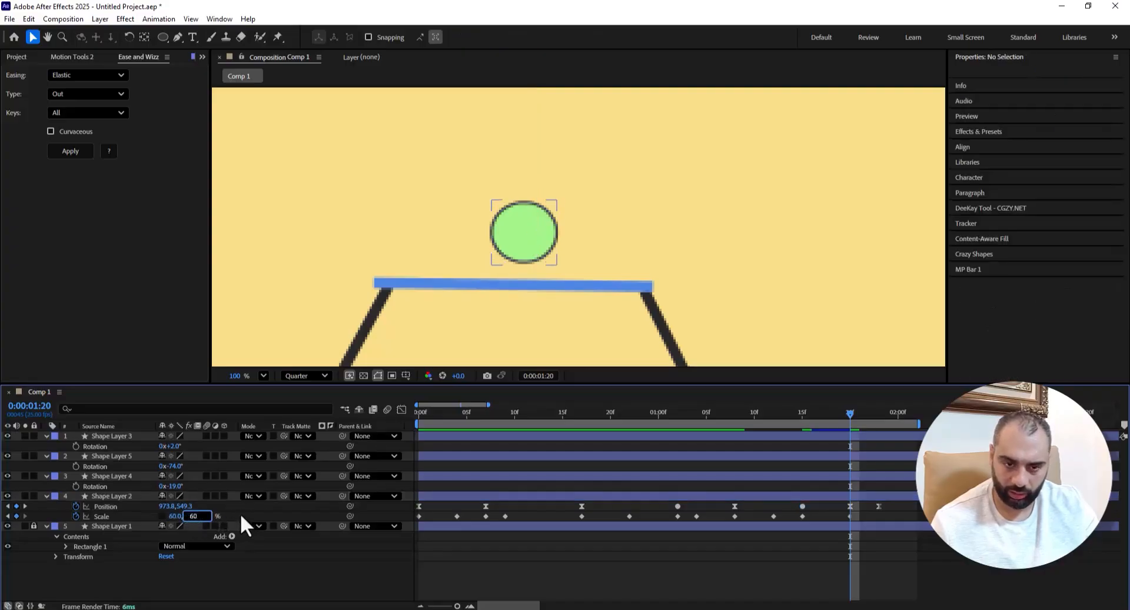
{"action": "key", "text": "Return"}
{"action": "key", "text": "space"}
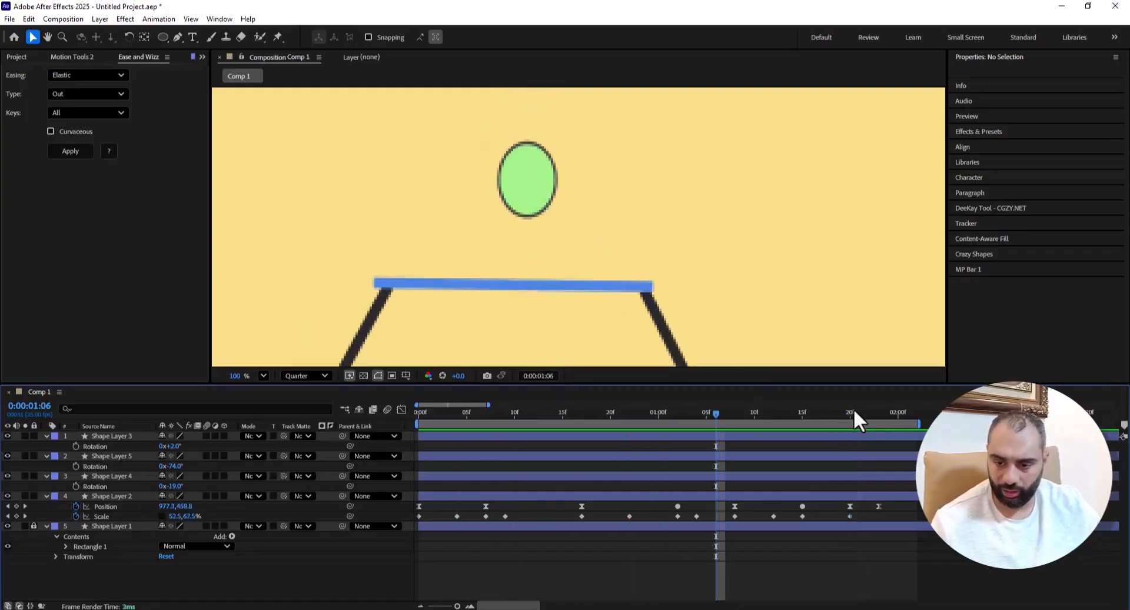
- End the work area at 0:00:02:00 and preview the bounces within it
{"action": "left_click_drag", "start_coordinate": [855, 410], "coordinate": [898, 415]}
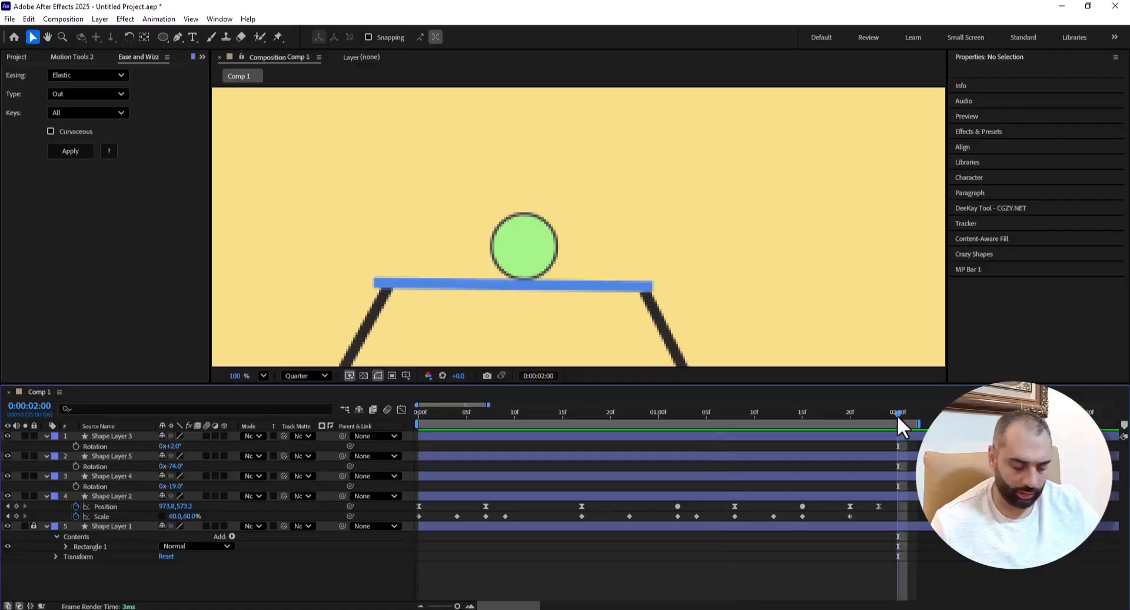
{"action": "scroll", "coordinate": [634, 206], "scroll_direction": "down", "scroll_amount": 2}
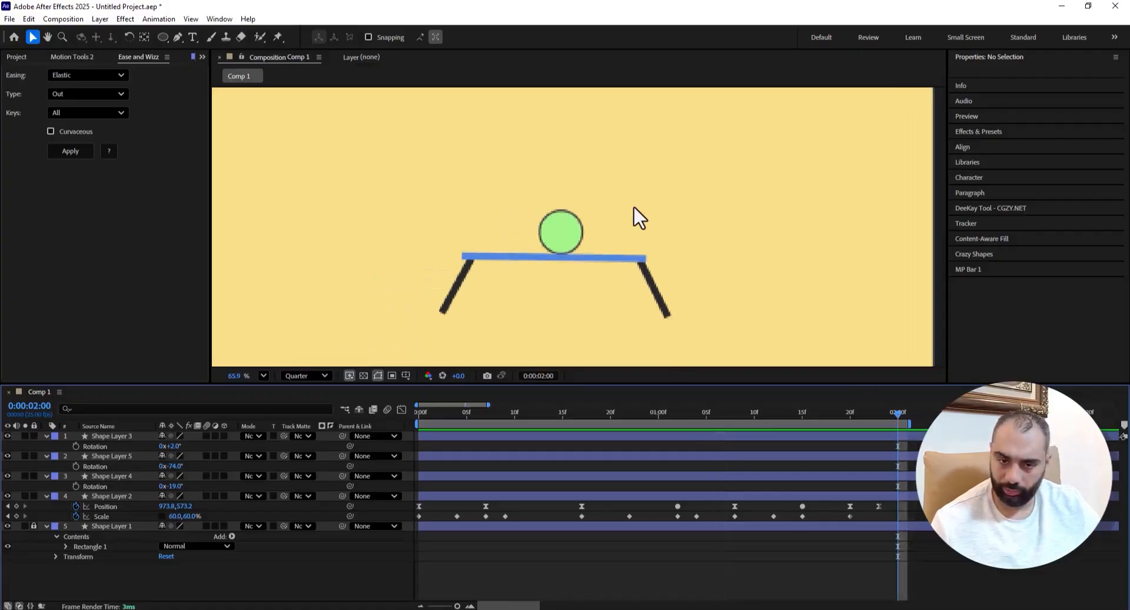
{"action": "key", "text": "space"}
{"action": "scroll", "coordinate": [629, 206], "scroll_direction": "down", "scroll_amount": 2}
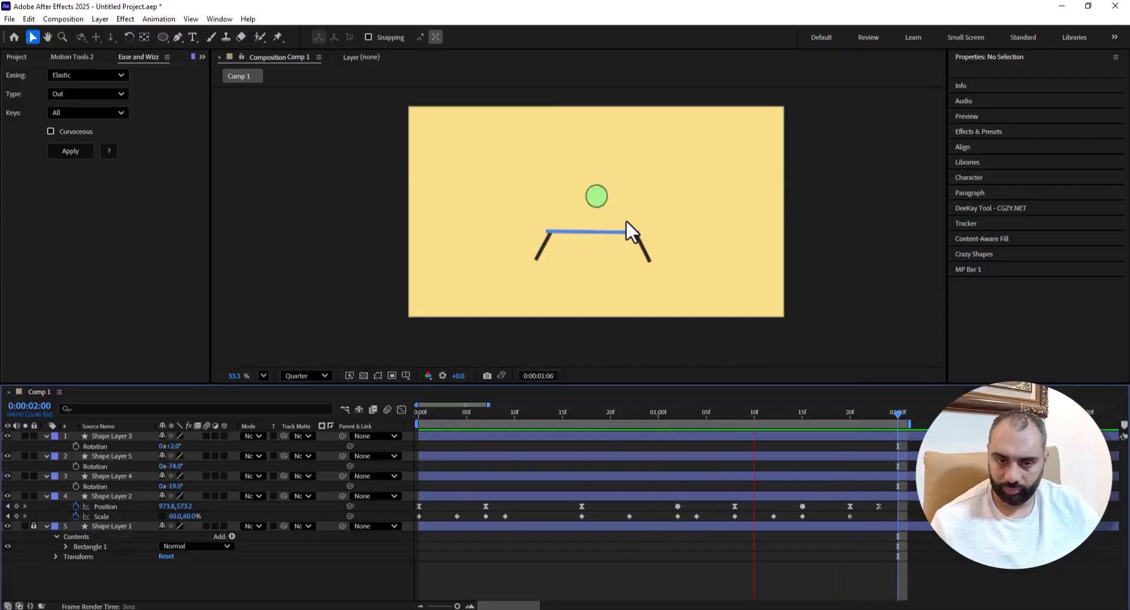
{"action": "key", "text": "space"}
{"action": "scroll", "coordinate": [626, 203], "scroll_direction": "up", "scroll_amount": 2}
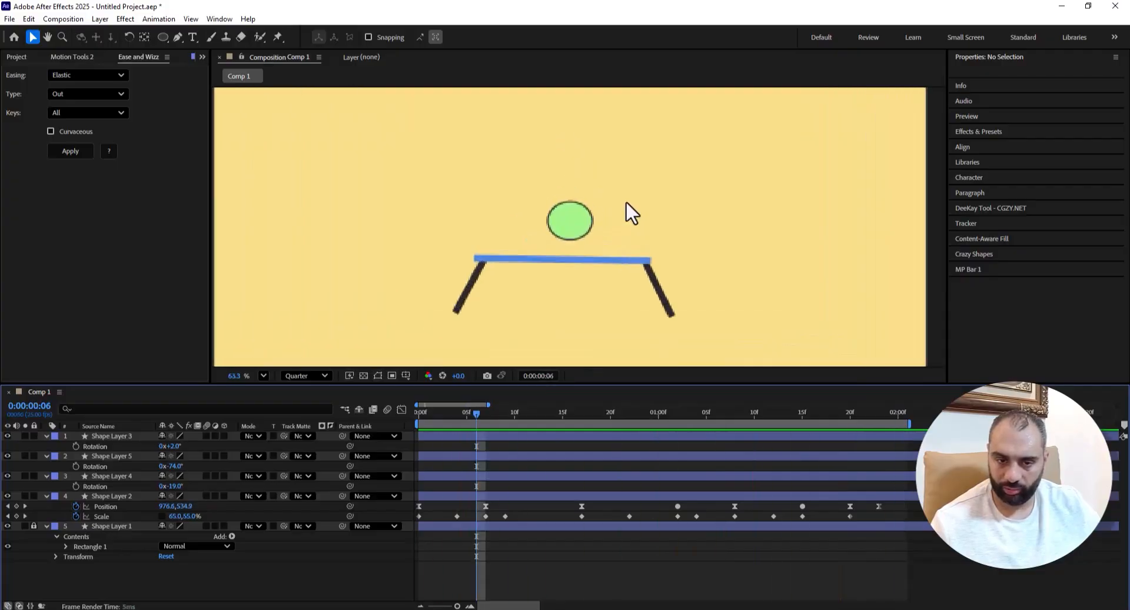
{"action": "key", "text": "space"}
{"action": "key", "text": "space"}
- Set the composition's preview resolution to Full and play the bounces again
{"action": "left_click", "coordinate": [307, 376]}
{"action": "left_click", "coordinate": [305, 408]}
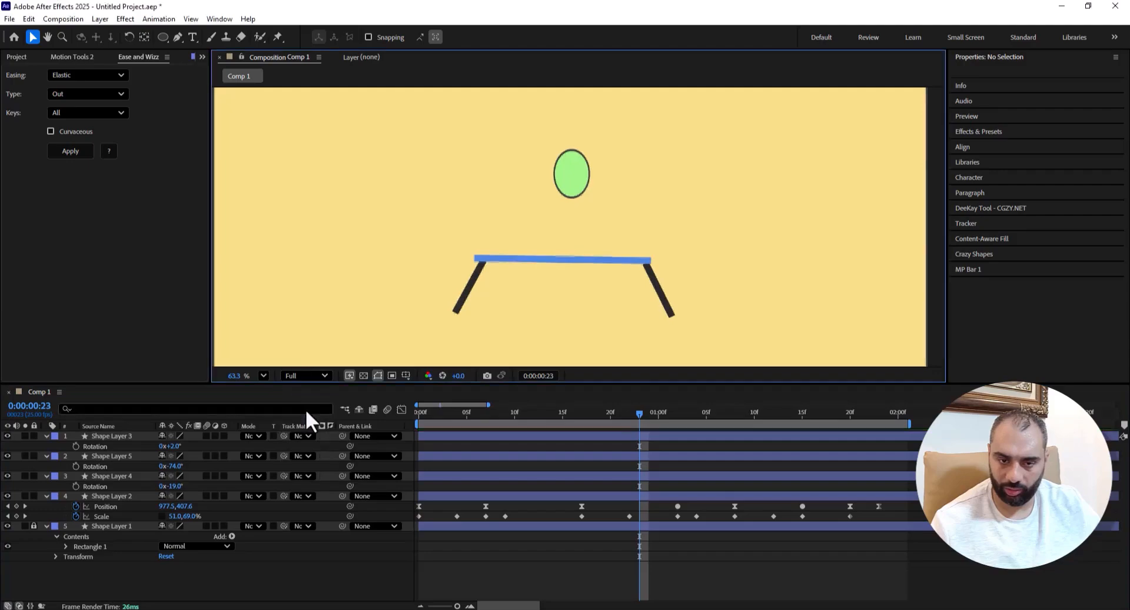
{"action": "key", "text": "space"}
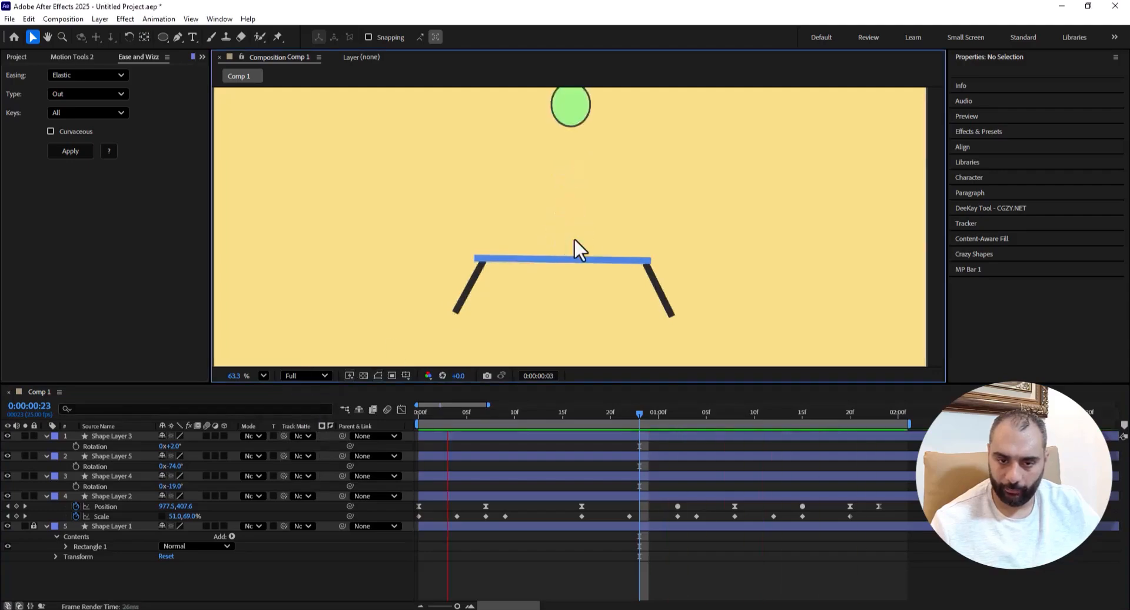
{"action": "key", "text": "space"}
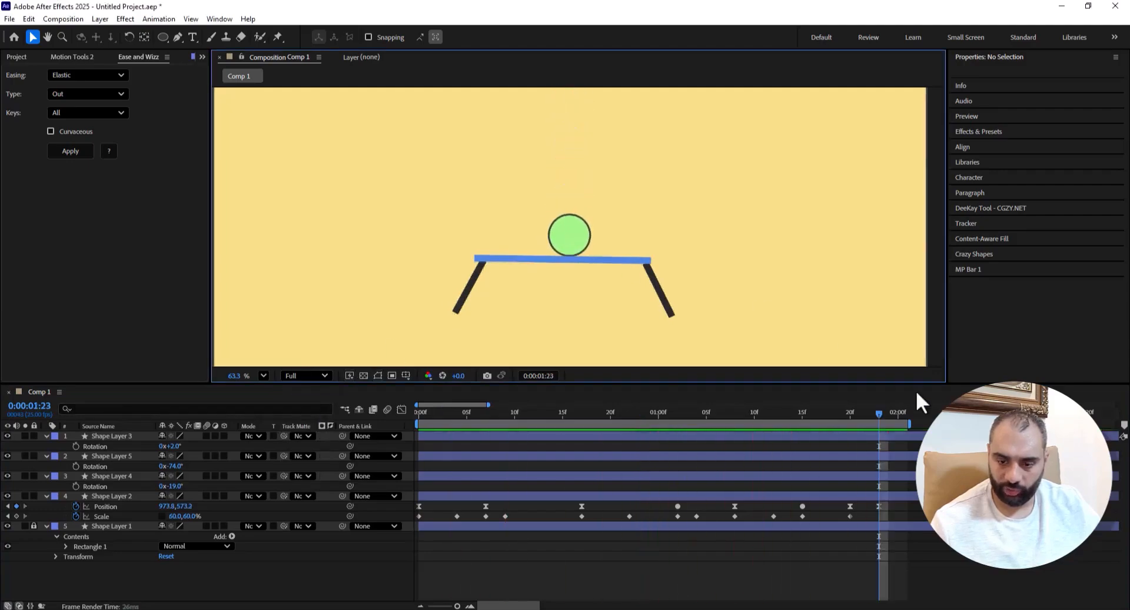
- Apply Easy Ease to all of the ball's Scale keyframes and preview the animation from the first frame
{"action": "left_click_drag", "start_coordinate": [865, 516], "coordinate": [409, 536]}
{"action": "right_click", "coordinate": [486, 517]}
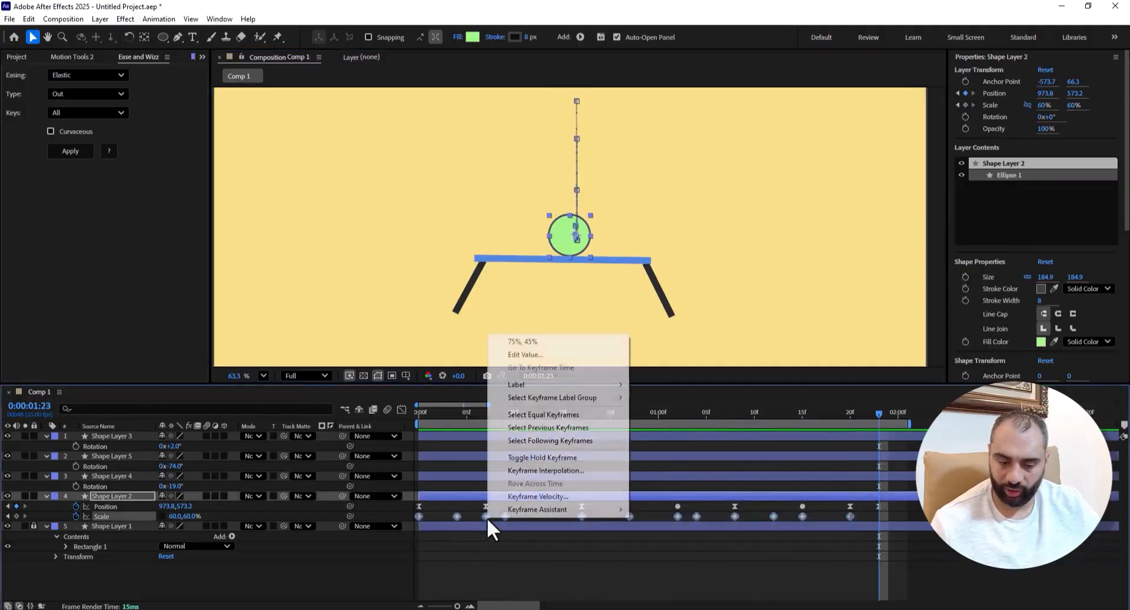
{"action": "mouse_move", "coordinate": [534, 509]}
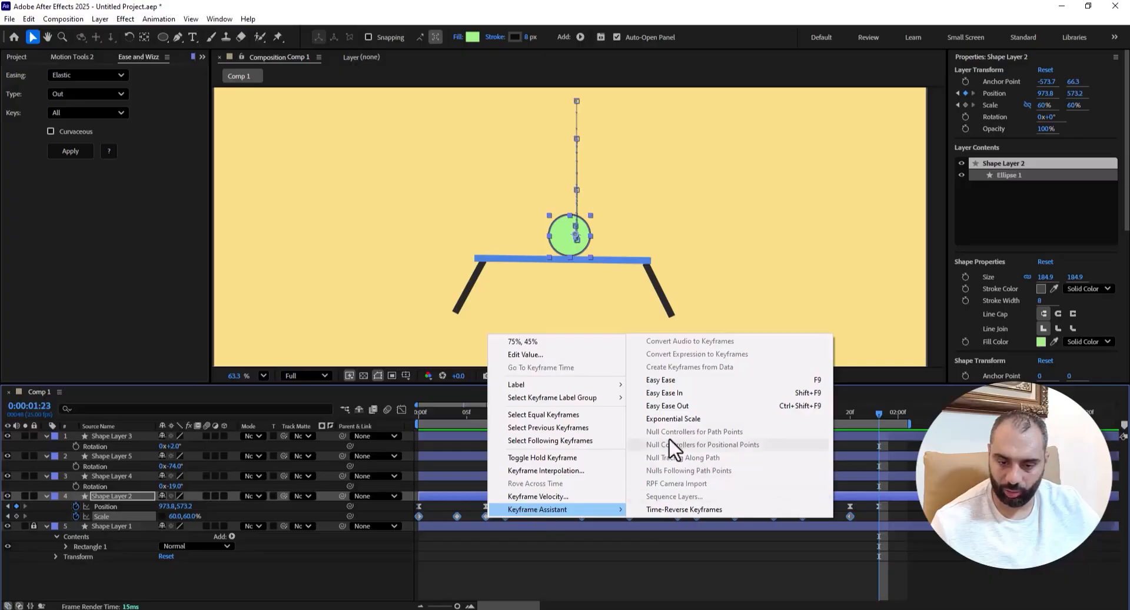
{"action": "left_click", "coordinate": [661, 379]}
{"action": "left_click_drag", "start_coordinate": [526, 411], "coordinate": [299, 427]}
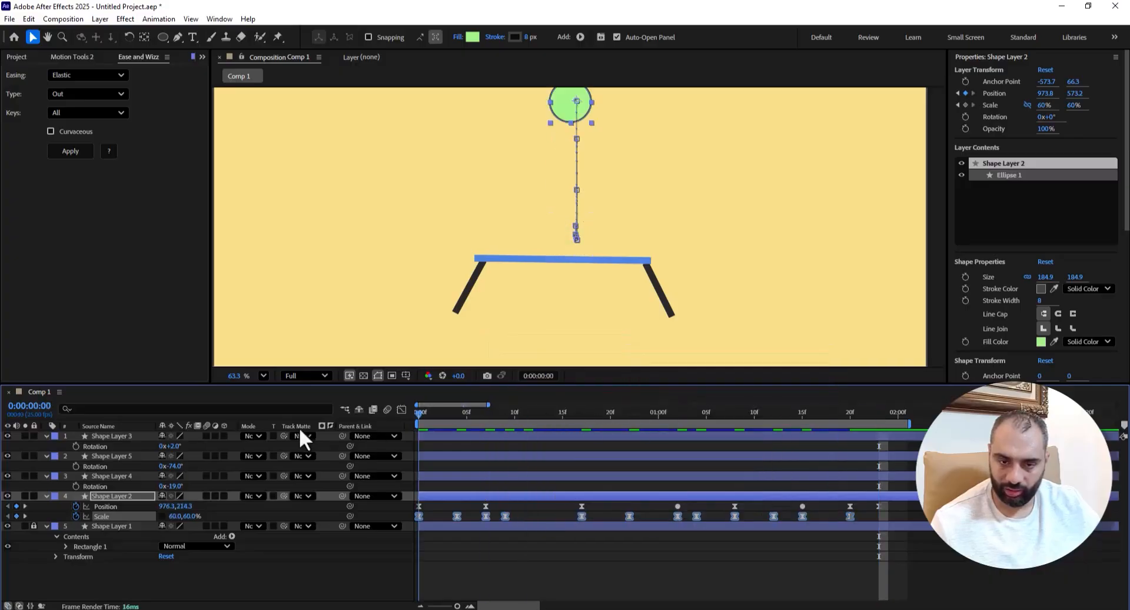
{"action": "scroll", "coordinate": [669, 242], "scroll_direction": "down", "scroll_amount": 2}
{"action": "left_click", "coordinate": [615, 557]}
{"action": "key", "text": "space"}
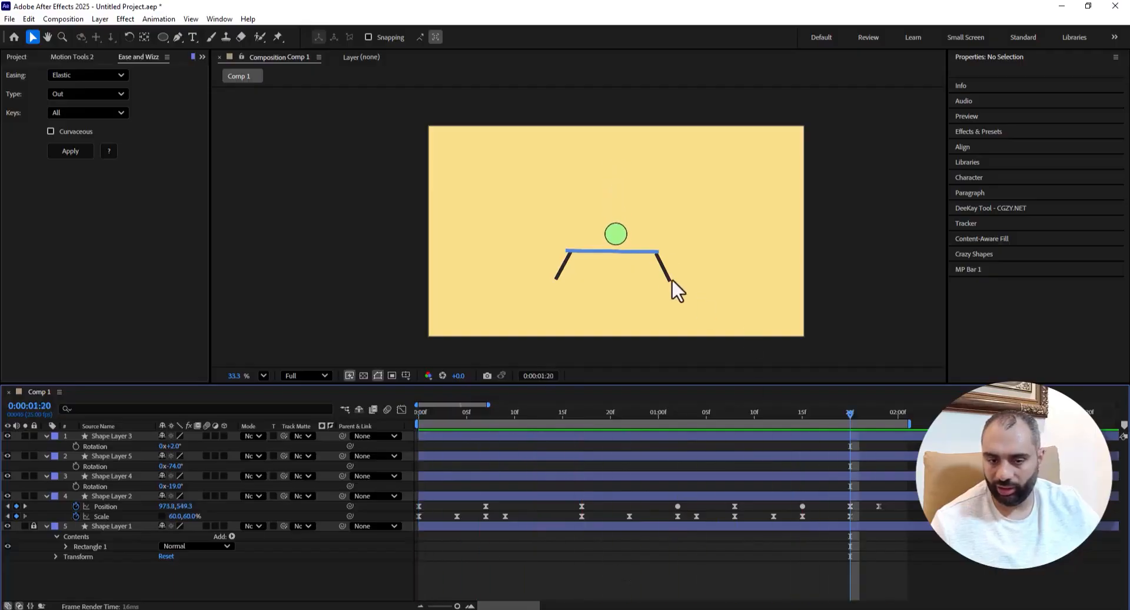
{"action": "scroll", "coordinate": [659, 264], "scroll_direction": "up", "scroll_amount": 1}
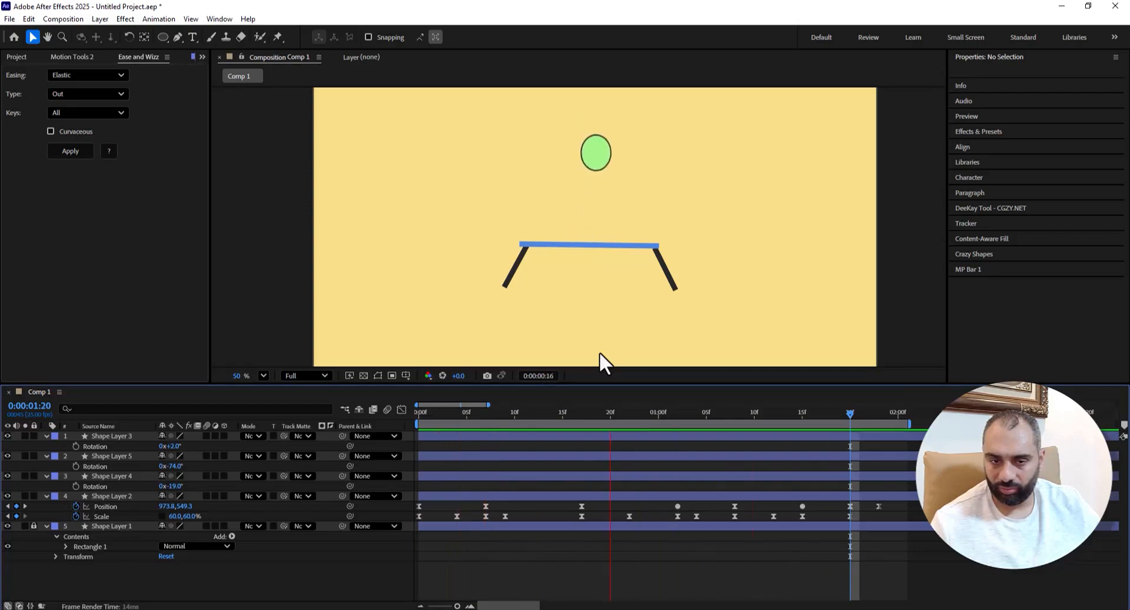
{"action": "key", "text": "space"}
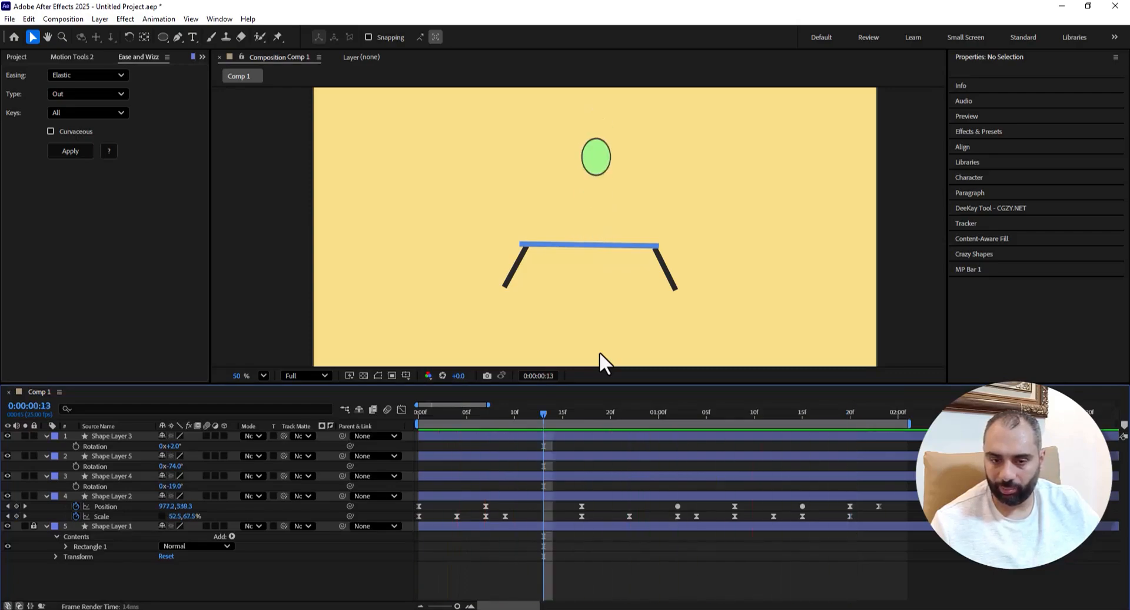
- Select the blue tabletop shape and return to the first frame of the composition
{"action": "left_click", "coordinate": [584, 245]}
{"action": "scroll", "coordinate": [584, 244], "scroll_direction": "up", "scroll_amount": 3}
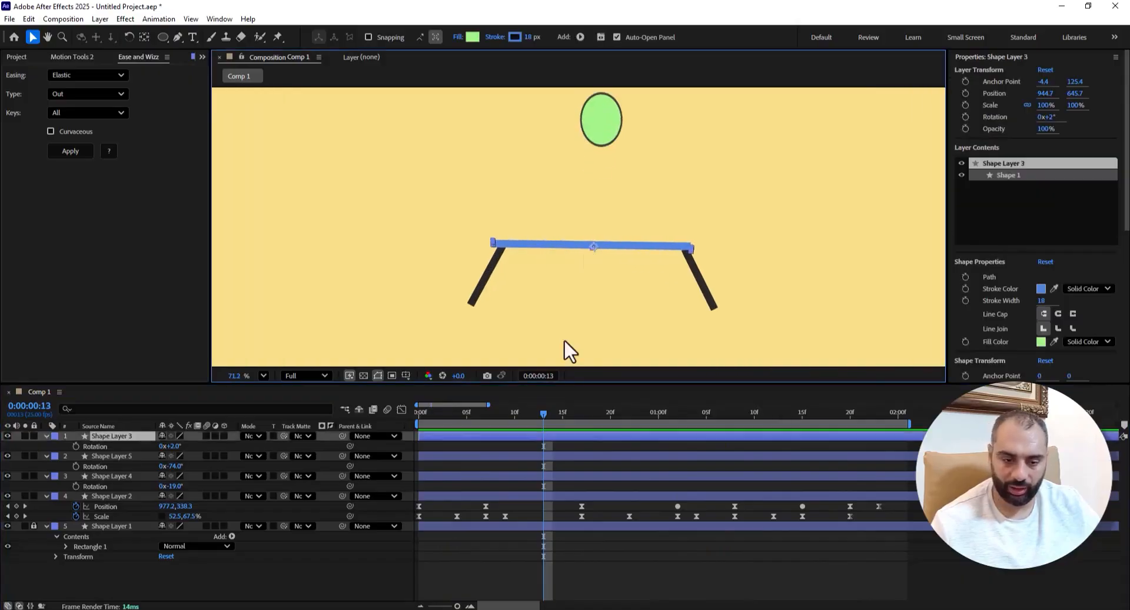
{"action": "left_click", "coordinate": [416, 426]}
{"action": "scroll", "coordinate": [575, 239], "scroll_direction": "down", "scroll_amount": 4}
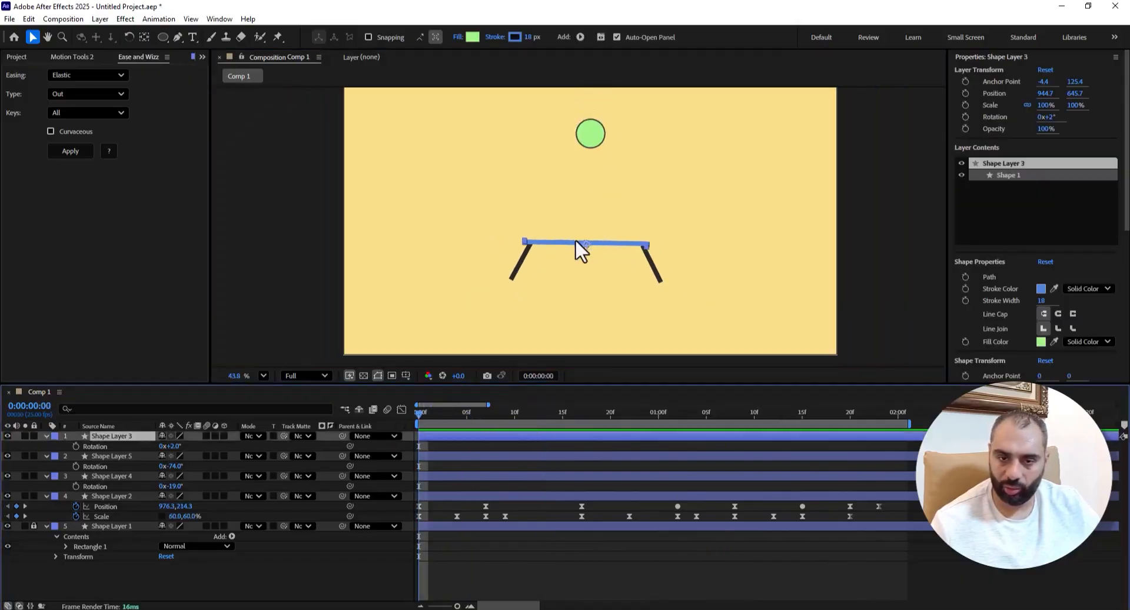
{"action": "scroll", "coordinate": [761, 191], "scroll_direction": "up", "scroll_amount": 1}
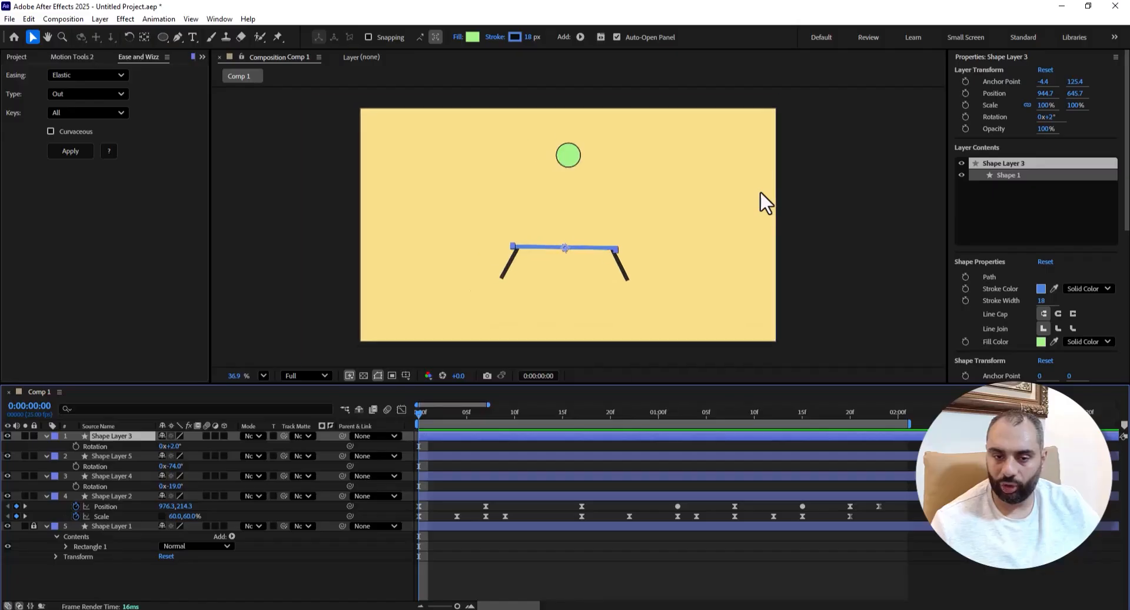
{"action": "scroll", "coordinate": [563, 236], "scroll_direction": "up", "scroll_amount": 3}
{"action": "scroll", "coordinate": [564, 237], "scroll_direction": "up", "scroll_amount": 2}
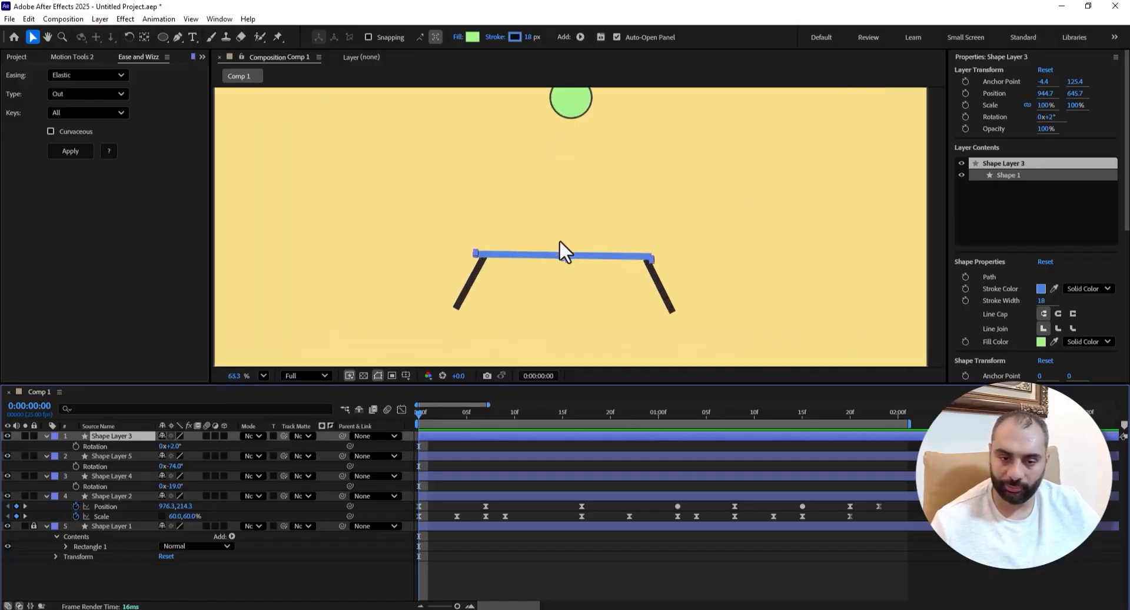
{"action": "scroll", "coordinate": [529, 252], "scroll_direction": "up", "scroll_amount": 2}
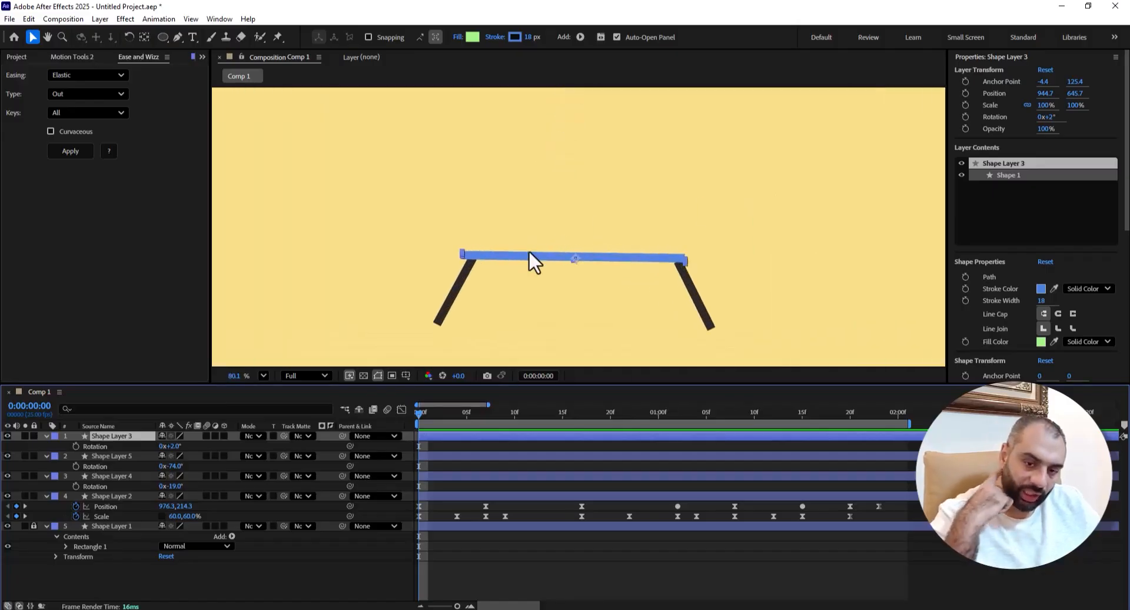
{"action": "scroll", "coordinate": [529, 252], "scroll_direction": "down", "scroll_amount": 2}
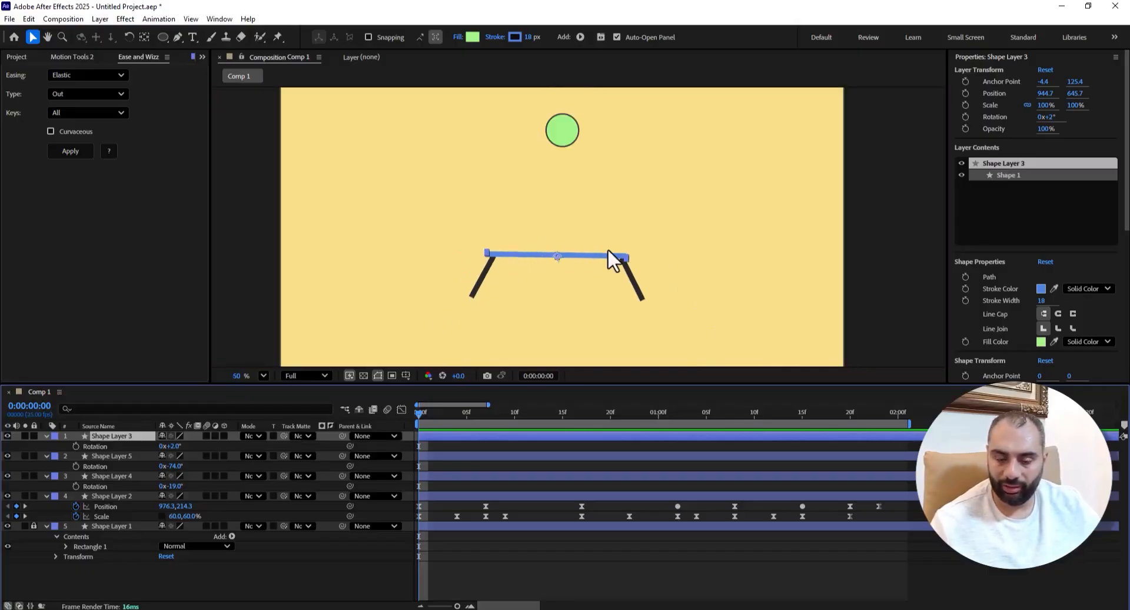
{"action": "scroll", "coordinate": [588, 249], "scroll_direction": "up", "scroll_amount": 1}
{"action": "scroll", "coordinate": [588, 248], "scroll_direction": "up", "scroll_amount": 2}
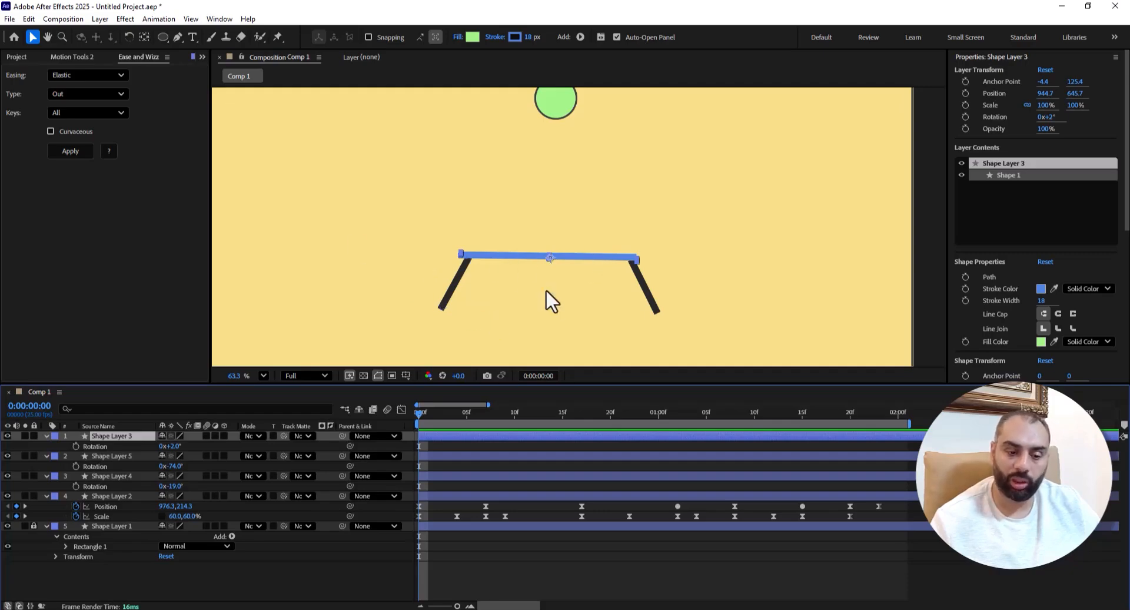
{"action": "scroll", "coordinate": [539, 249], "scroll_direction": "up", "scroll_amount": 2}
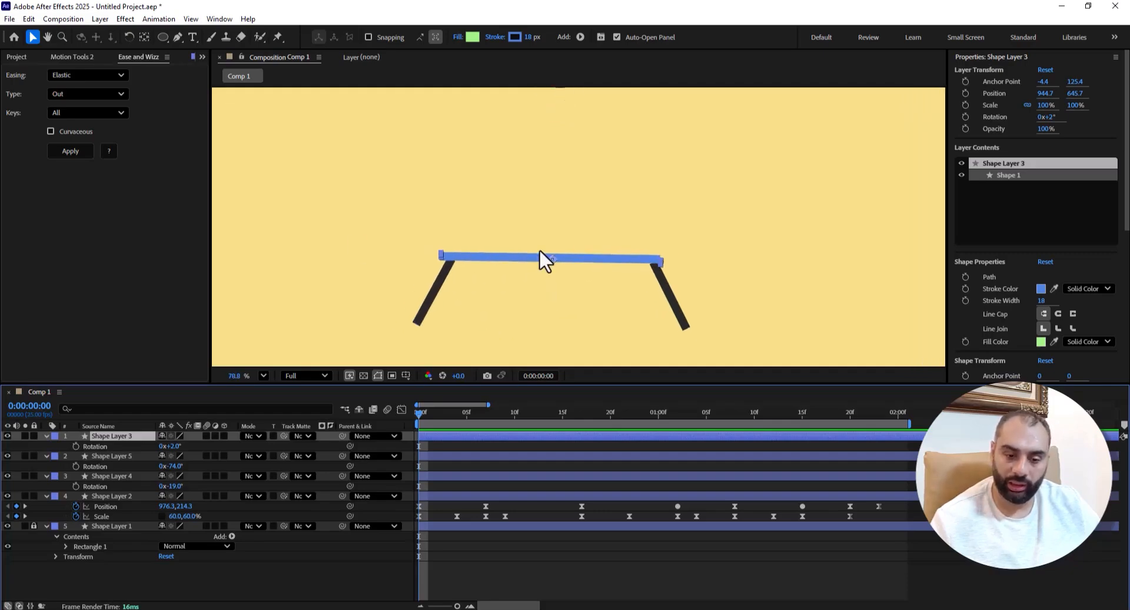
- Add a vertex at the middle of the tabletop's path with the Add Vertex Tool
{"action": "left_click", "coordinate": [178, 36]}
{"action": "scroll", "coordinate": [565, 253], "scroll_direction": "up", "scroll_amount": 4}
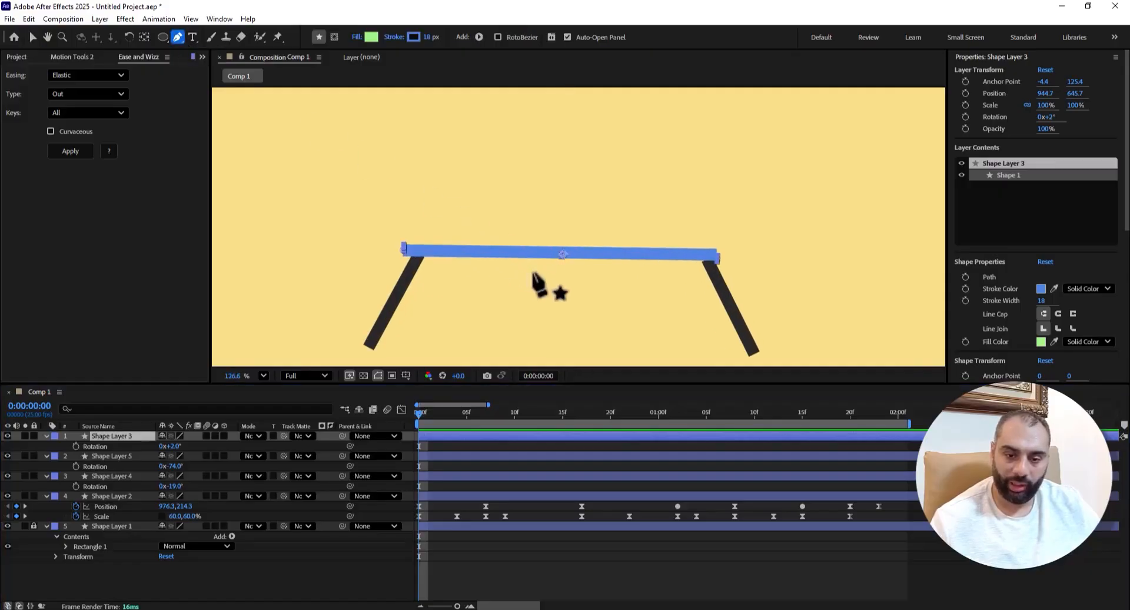
{"action": "scroll", "coordinate": [573, 255], "scroll_direction": "up", "scroll_amount": 4}
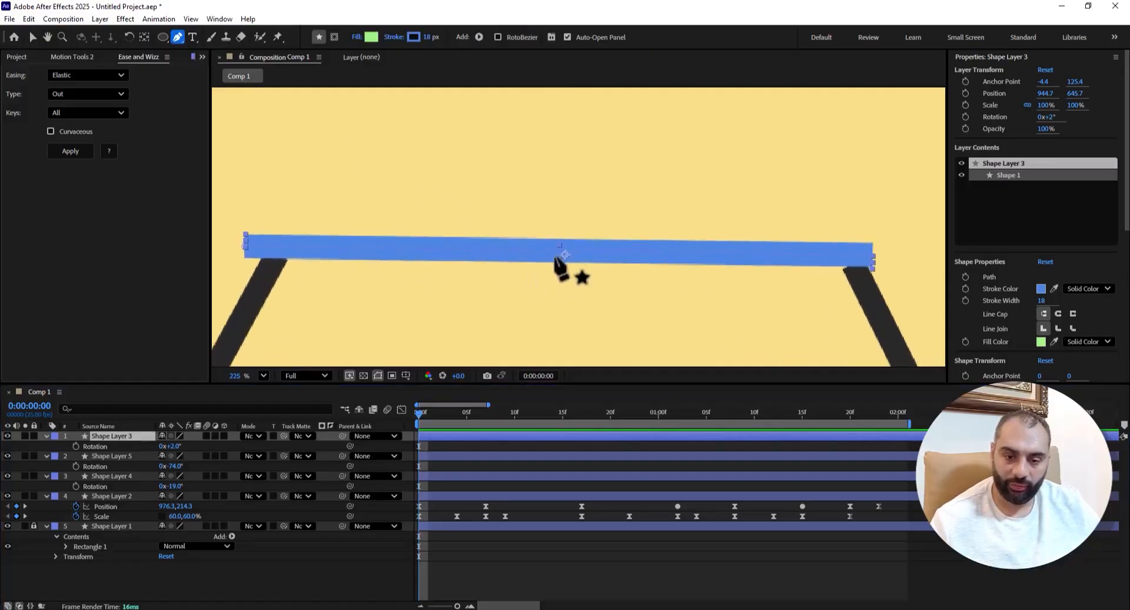
{"action": "left_click", "coordinate": [177, 34]}
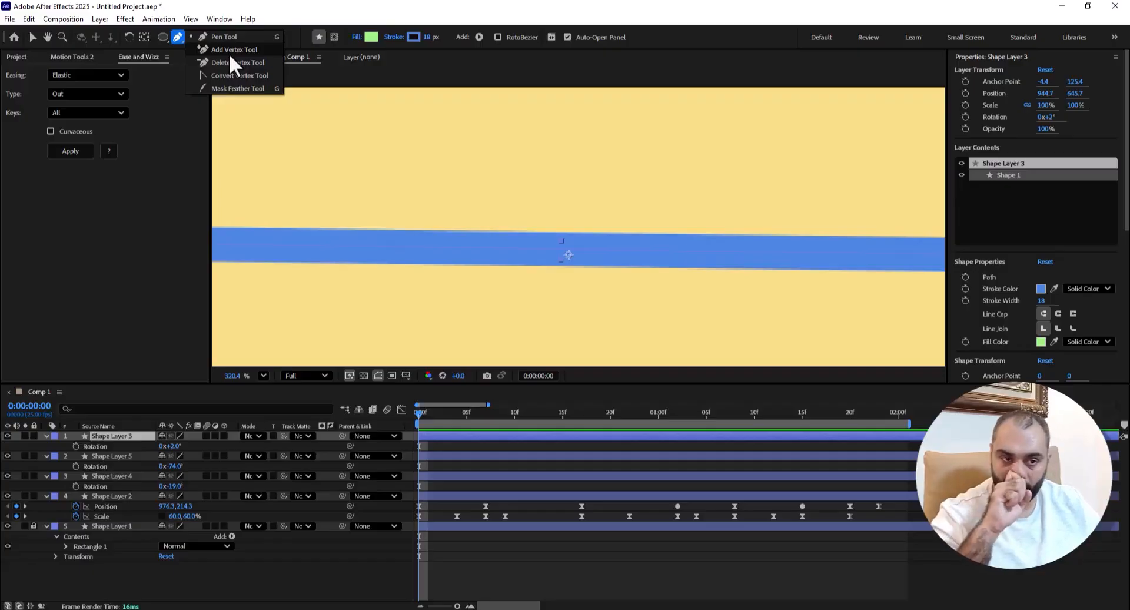
{"action": "left_click", "coordinate": [229, 53]}
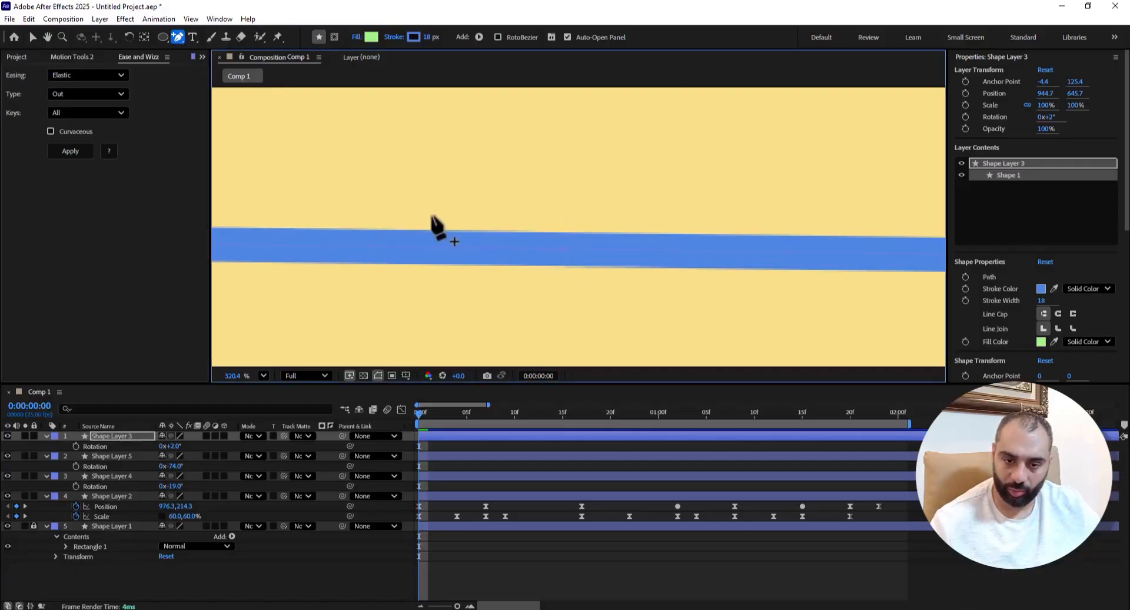
{"action": "scroll", "coordinate": [504, 218], "scroll_direction": "down", "scroll_amount": 5}
{"action": "scroll", "coordinate": [504, 218], "scroll_direction": "down", "scroll_amount": 1}
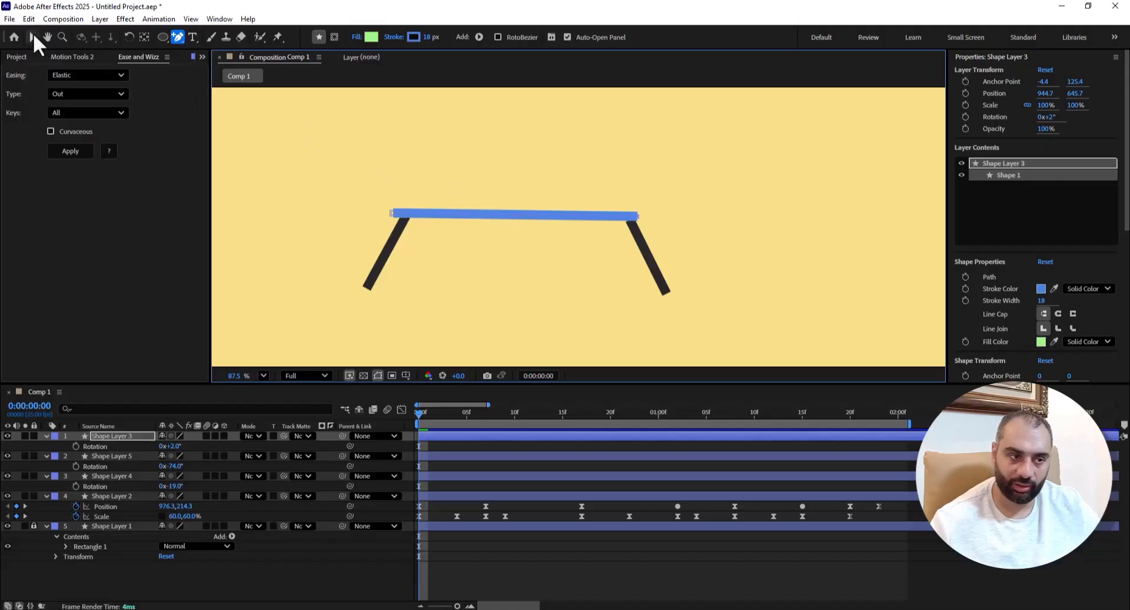
- Switch back to the Selection tool and reveal the tabletop layer's Shape 1 contents in the timeline
{"action": "left_click", "coordinate": [32, 37]}
{"action": "scroll", "coordinate": [562, 241], "scroll_direction": "down", "scroll_amount": 2}
{"action": "scroll", "coordinate": [561, 242], "scroll_direction": "down", "scroll_amount": 3}
{"action": "scroll", "coordinate": [560, 230], "scroll_direction": "up", "scroll_amount": 8}
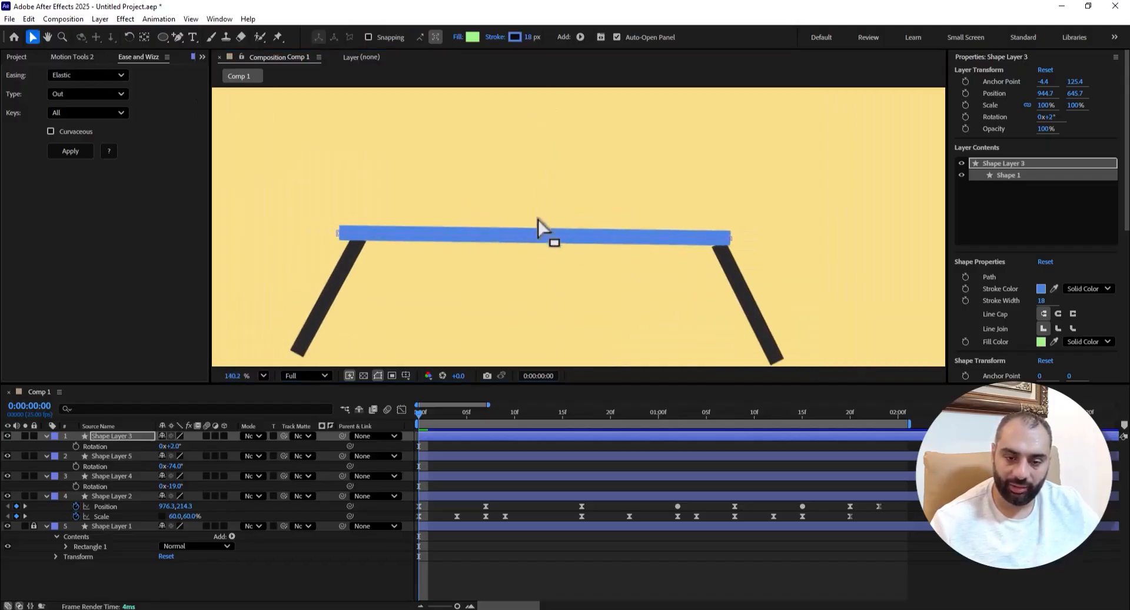
{"action": "left_click", "coordinate": [107, 439]}
{"action": "left_click", "coordinate": [47, 436]}
{"action": "left_click", "coordinate": [48, 437]}
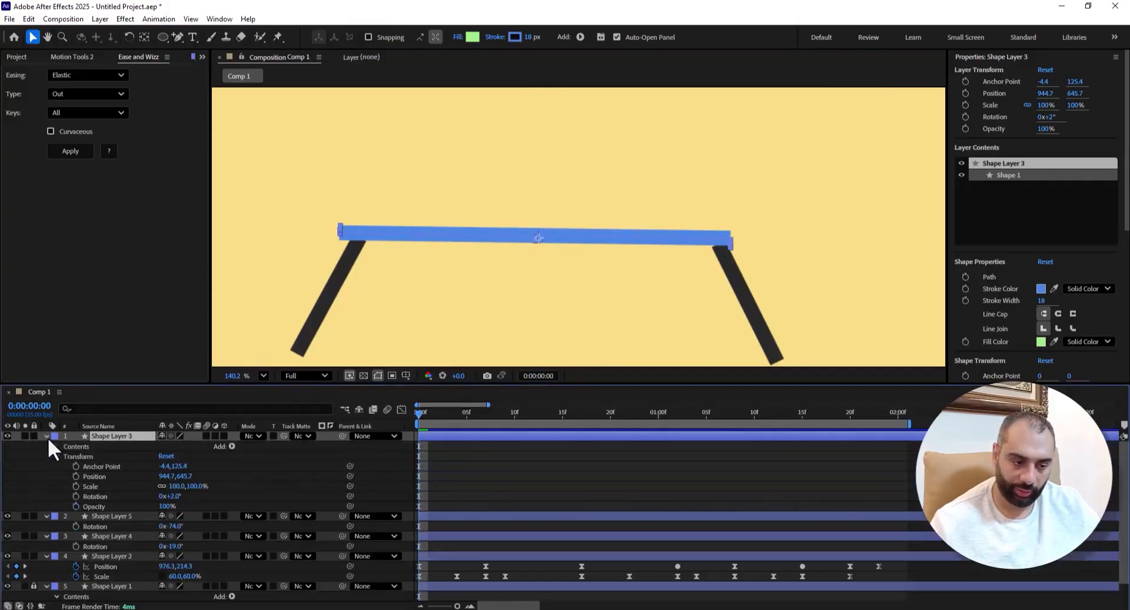
{"action": "left_click", "coordinate": [56, 456]}
{"action": "left_click", "coordinate": [56, 446]}
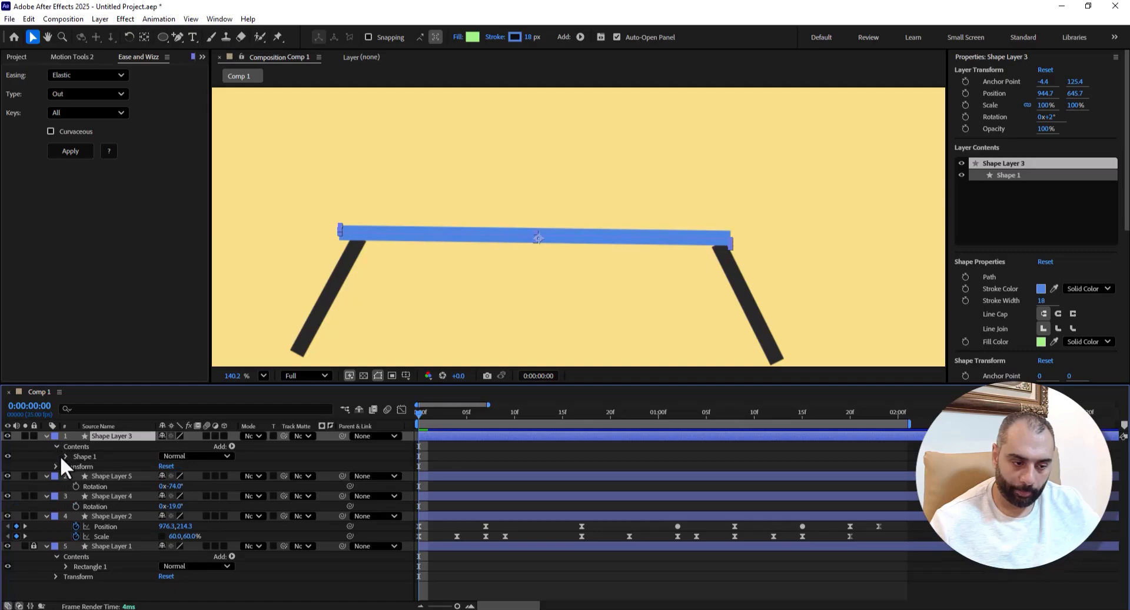
{"action": "left_click", "coordinate": [59, 464]}
{"action": "left_click", "coordinate": [55, 464]}
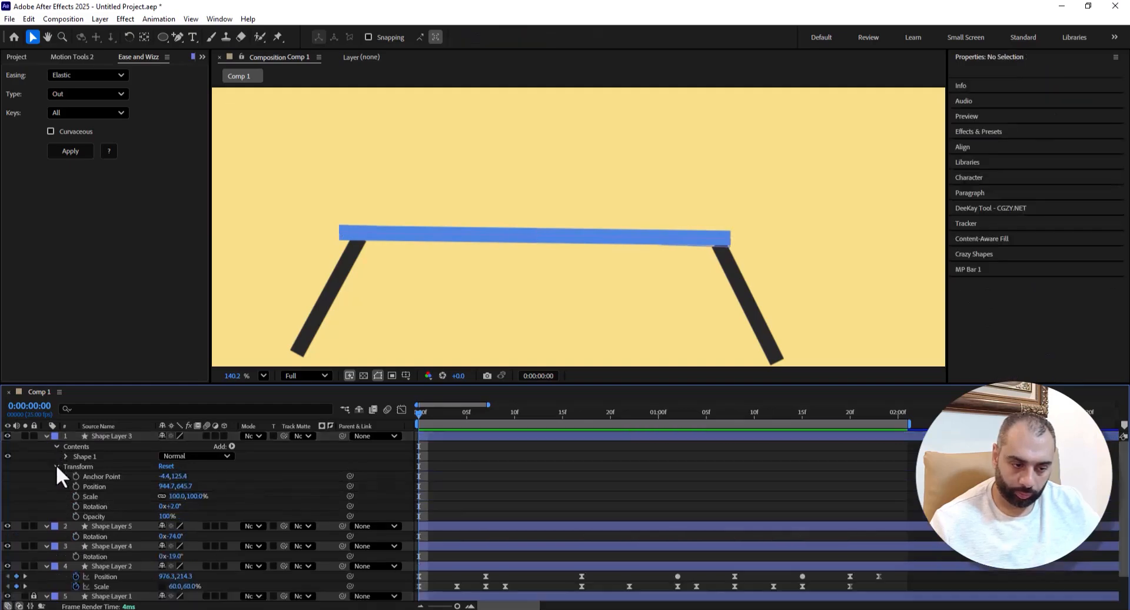
{"action": "left_click", "coordinate": [55, 464]}
{"action": "left_click", "coordinate": [62, 455]}
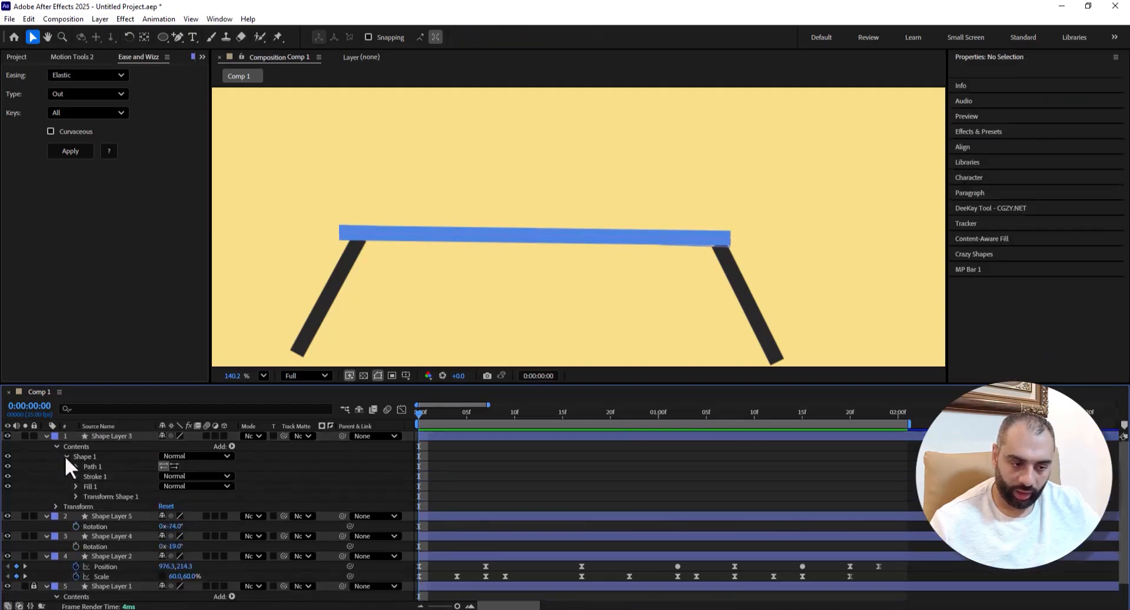
{"action": "left_click", "coordinate": [55, 446]}
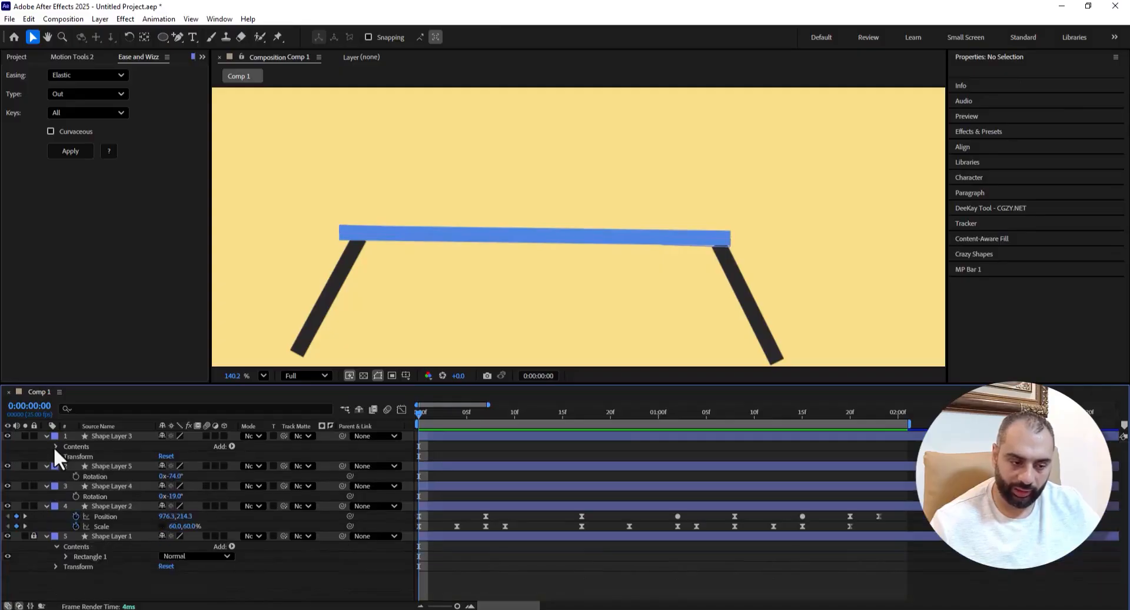
{"action": "left_click", "coordinate": [56, 446]}
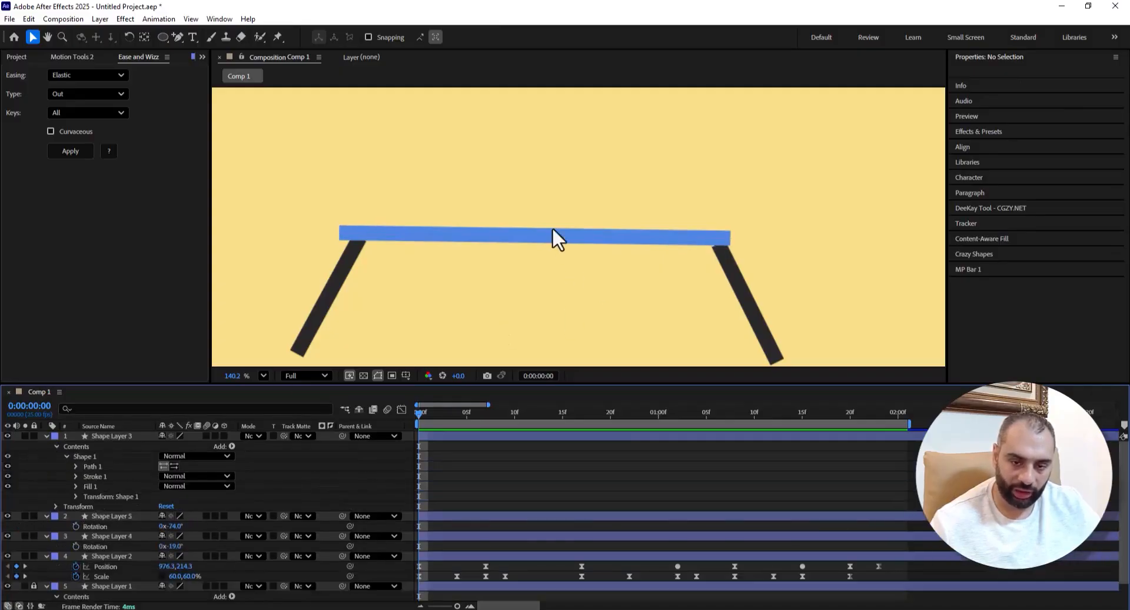
- Keyframe the tabletop's straight Path at the first frame and again one frame before the ball's impact at 0:00:00:07
{"action": "left_click", "coordinate": [94, 465]}
{"action": "left_click", "coordinate": [79, 468]}
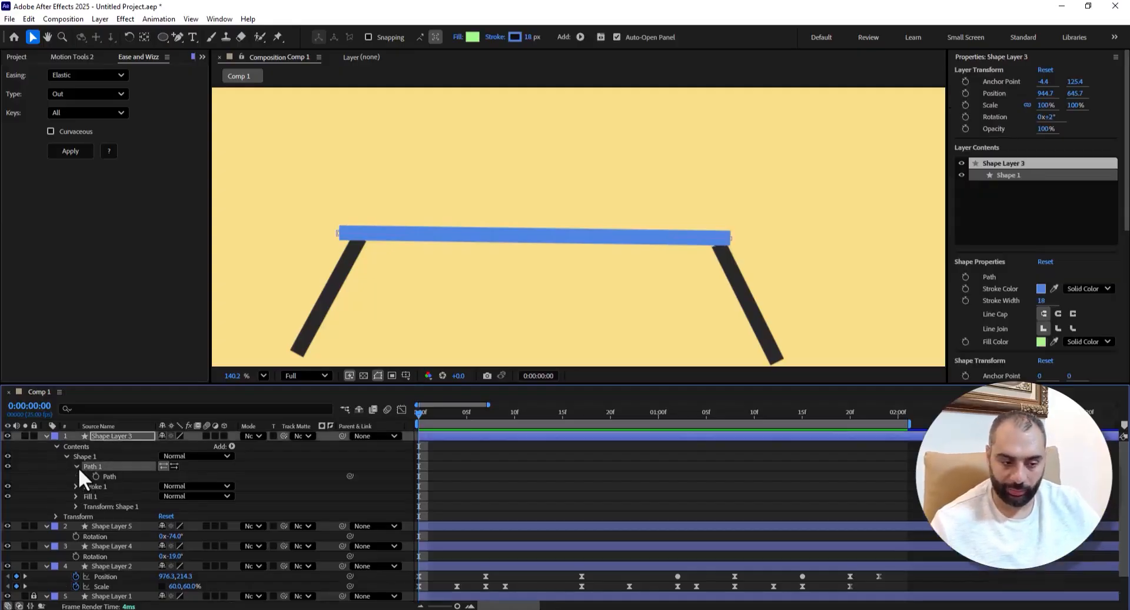
{"action": "left_click", "coordinate": [79, 468]}
{"action": "right_click", "coordinate": [91, 465]}
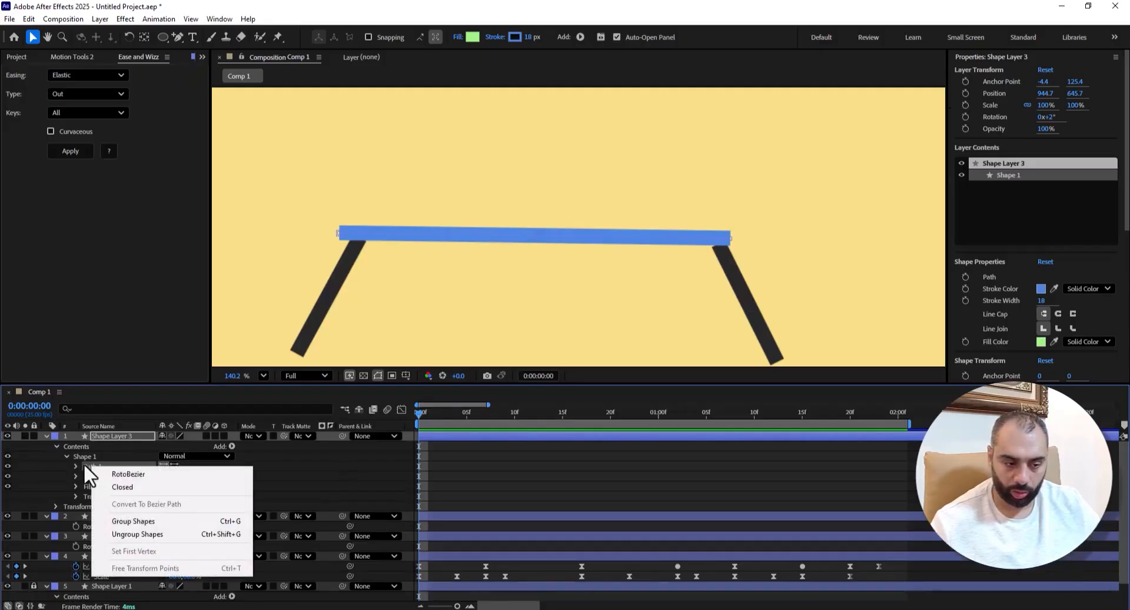
{"action": "left_click", "coordinate": [83, 464]}
{"action": "left_click", "coordinate": [75, 465]}
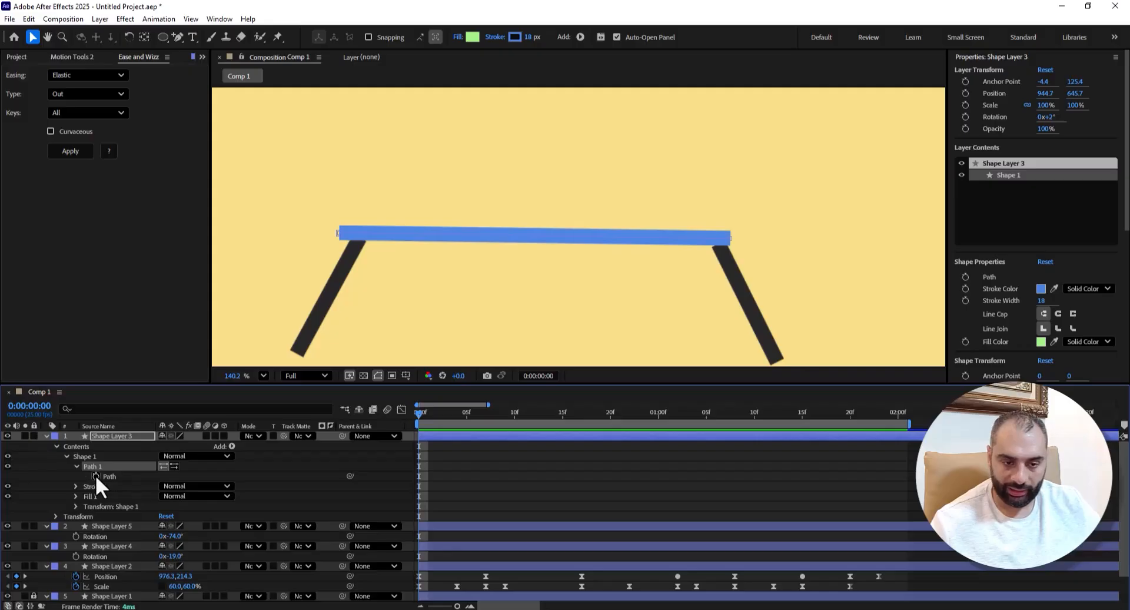
{"action": "left_click", "coordinate": [94, 476]}
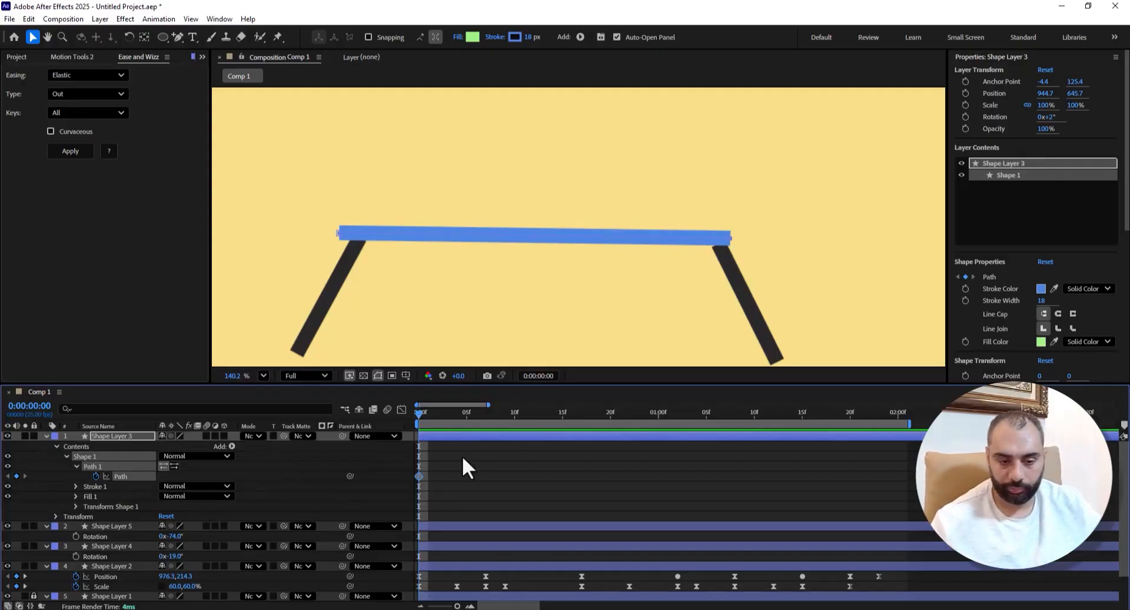
{"action": "left_click_drag", "start_coordinate": [455, 415], "coordinate": [487, 412]}
{"action": "left_click", "coordinate": [17, 476]}
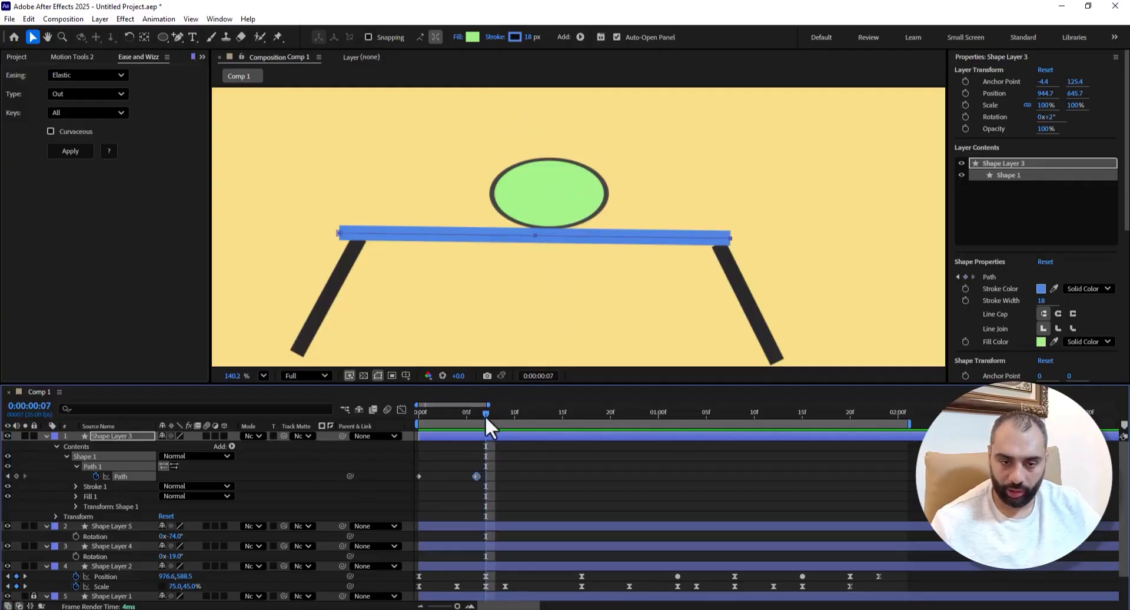
- Try to pull the tabletop's middle vertex down beneath the ball at 0:00:00:07 and undo each attempt
{"action": "left_click_drag", "start_coordinate": [537, 235], "coordinate": [534, 241]}
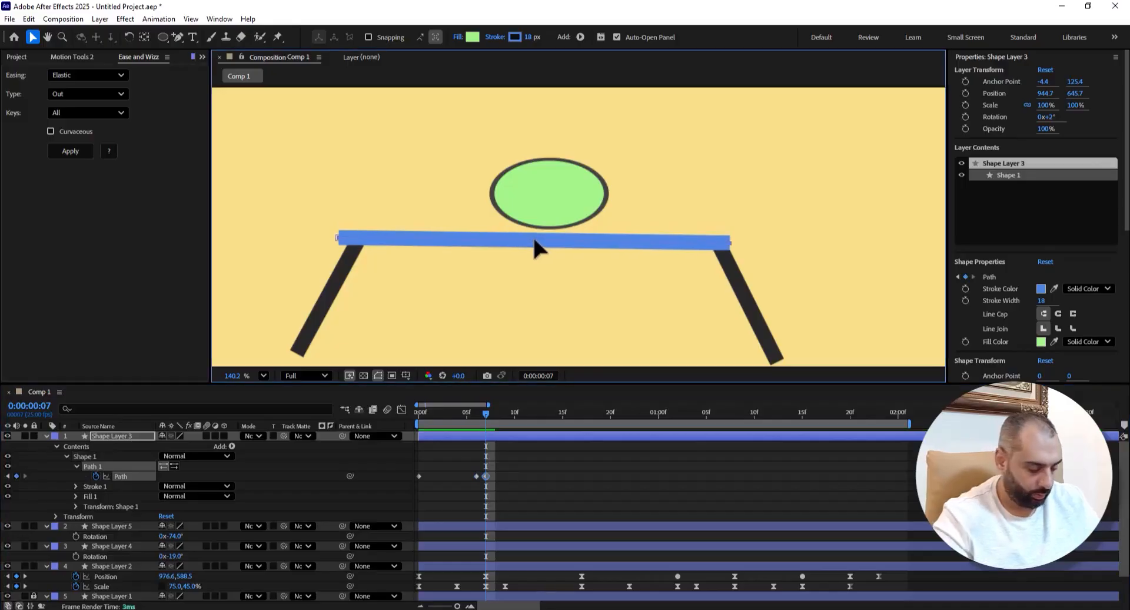
{"action": "key", "text": "ctrl+z"}
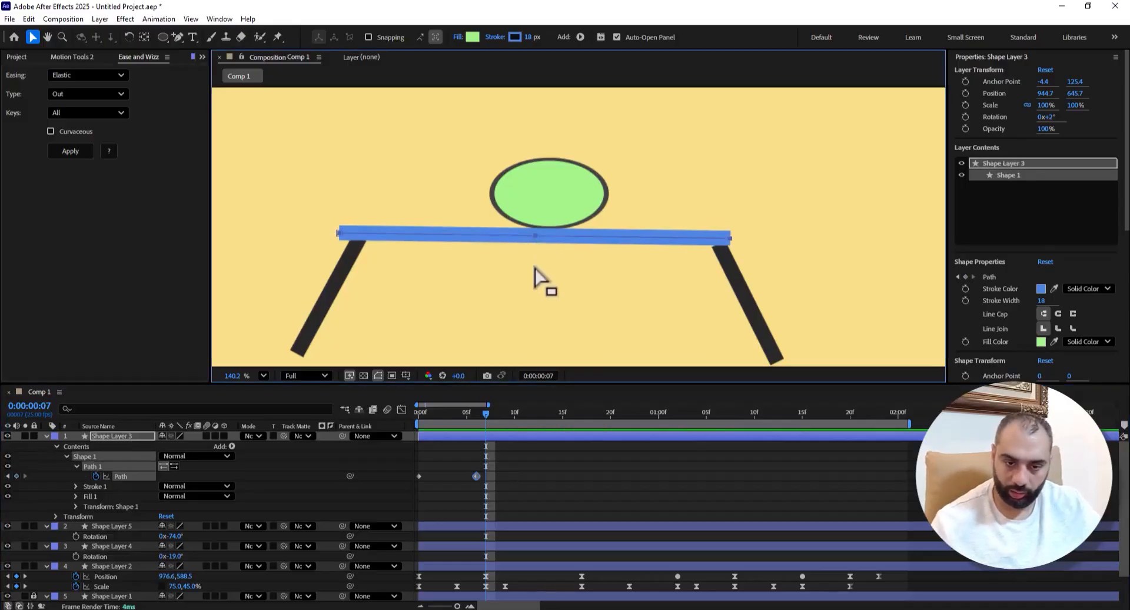
{"action": "left_click", "coordinate": [535, 234]}
{"action": "scroll", "coordinate": [535, 234], "scroll_direction": "up", "scroll_amount": 4}
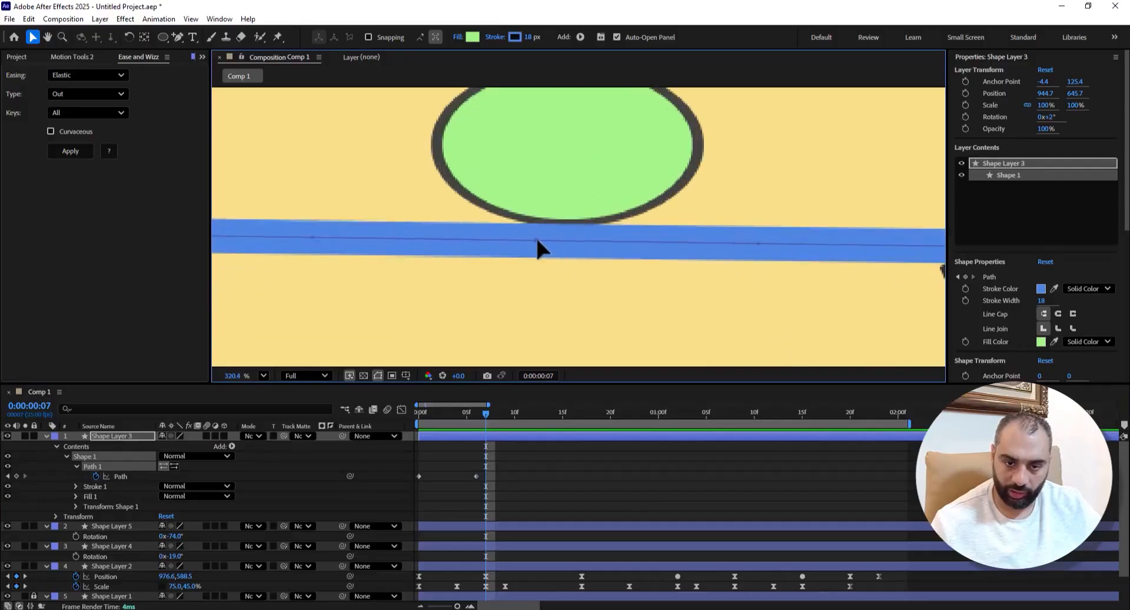
{"action": "left_click_drag", "start_coordinate": [536, 240], "coordinate": [536, 247]}
{"action": "key", "text": "ctrl+z"}
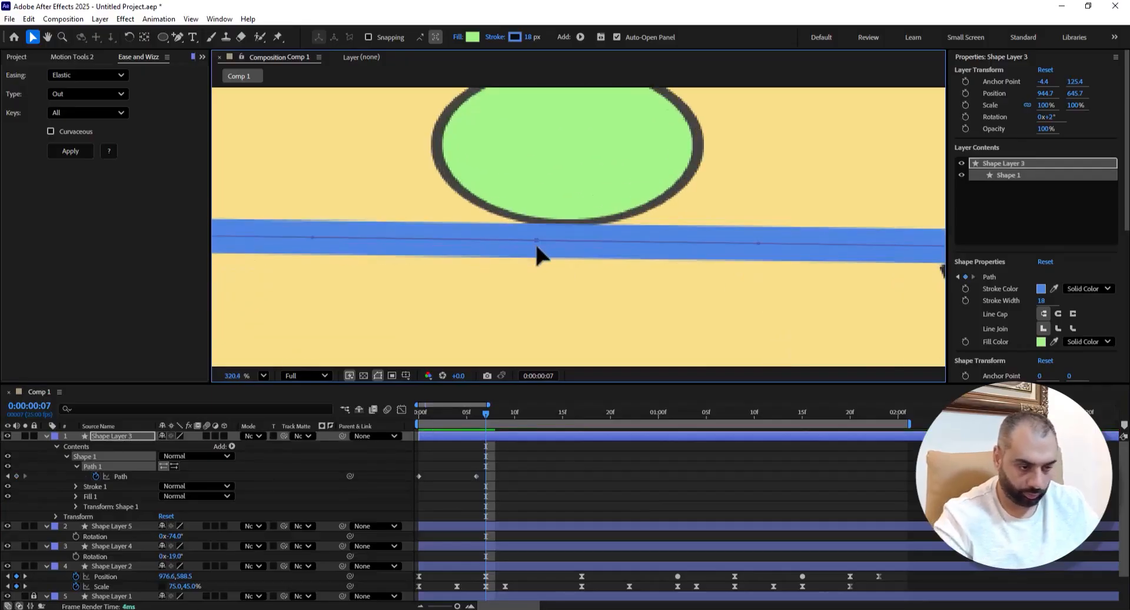
{"action": "scroll", "coordinate": [575, 209], "scroll_direction": "down", "scroll_amount": 2}
{"action": "scroll", "coordinate": [528, 194], "scroll_direction": "down", "scroll_amount": 2}
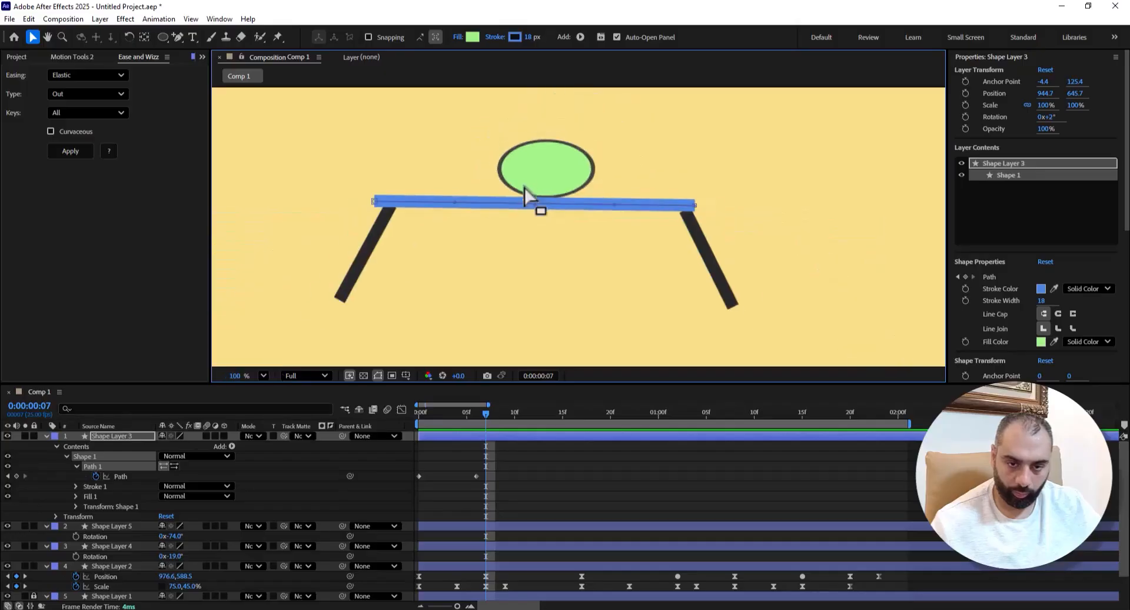
{"action": "right_click", "coordinate": [120, 475]}
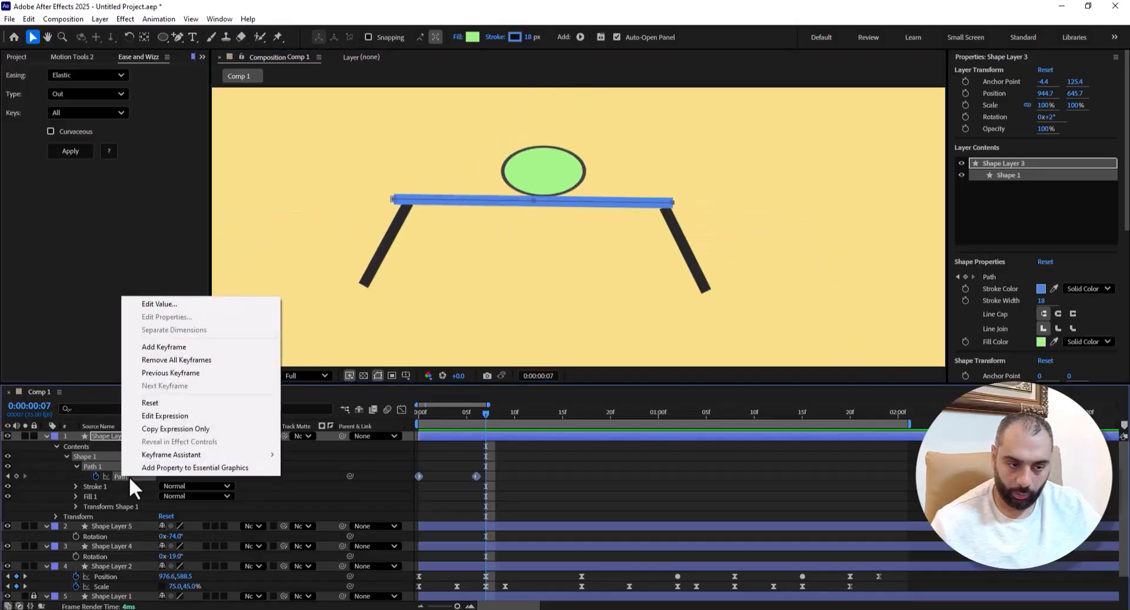
{"action": "left_click", "coordinate": [248, 479]}
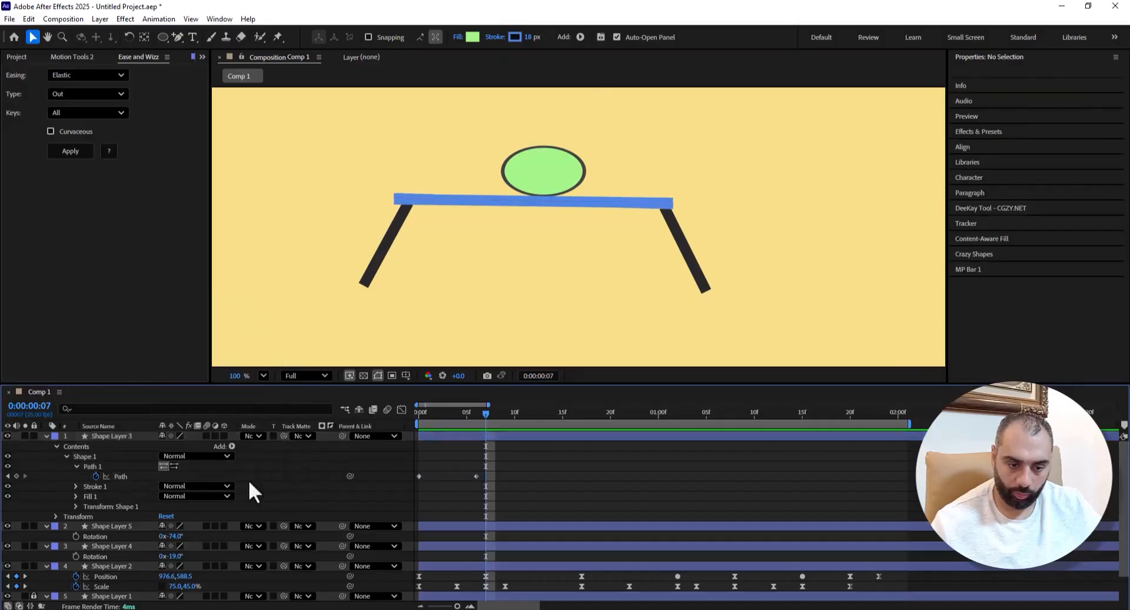
- At 0:00:00:07, bend the tabletop beneath the squashed ball by moving only its middle vertex slightly down
{"action": "left_click", "coordinate": [128, 478]}
{"action": "scroll", "coordinate": [537, 241], "scroll_direction": "up", "scroll_amount": 2}
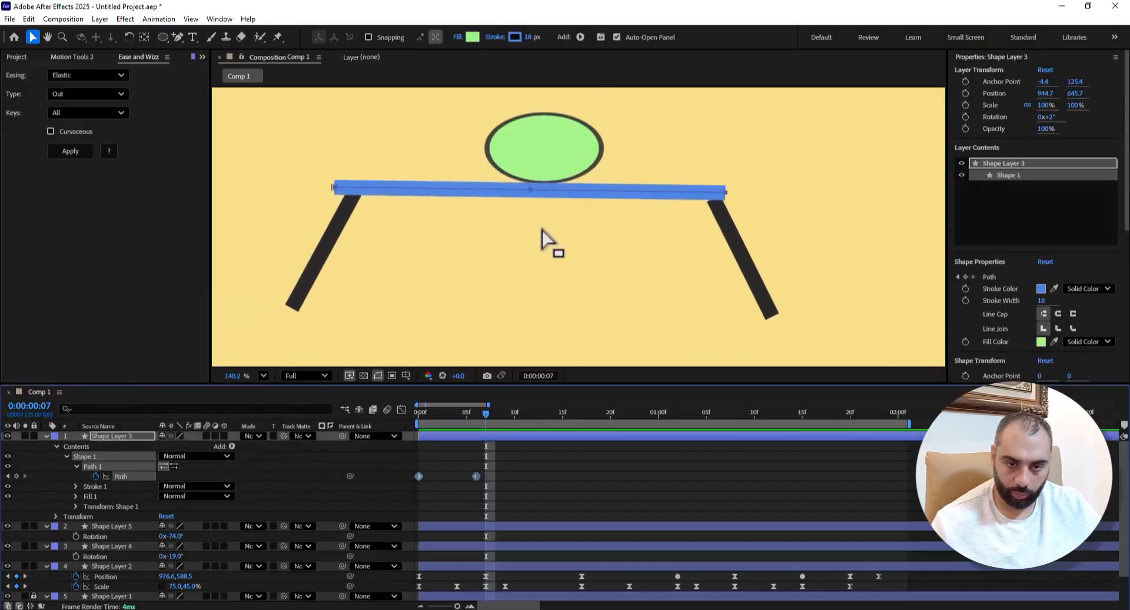
{"action": "left_click", "coordinate": [521, 188]}
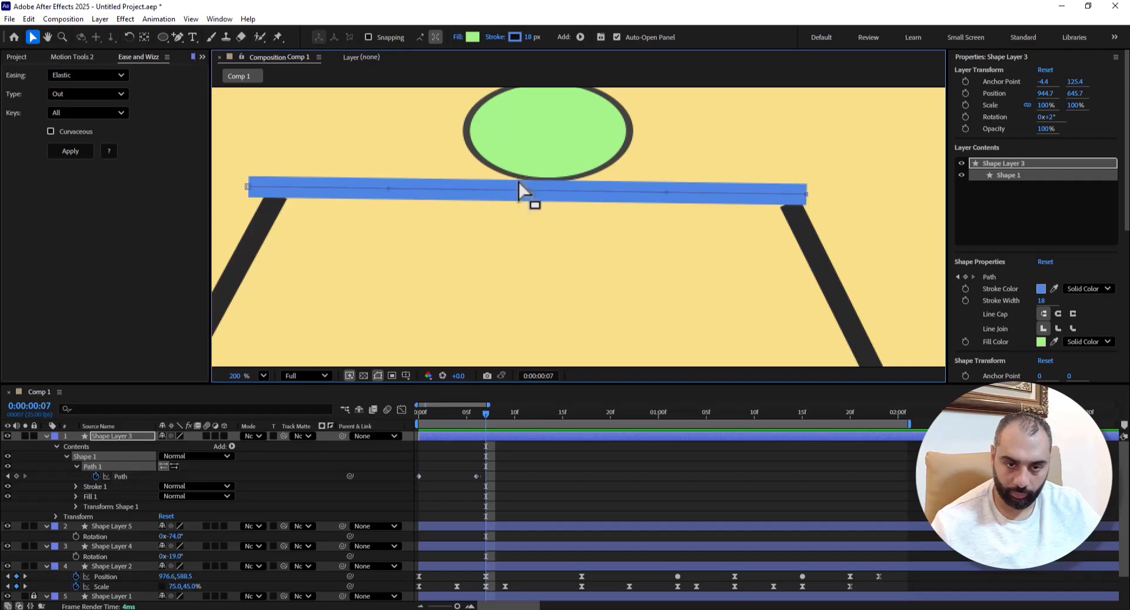
{"action": "left_click_drag", "start_coordinate": [528, 190], "coordinate": [527, 199]}
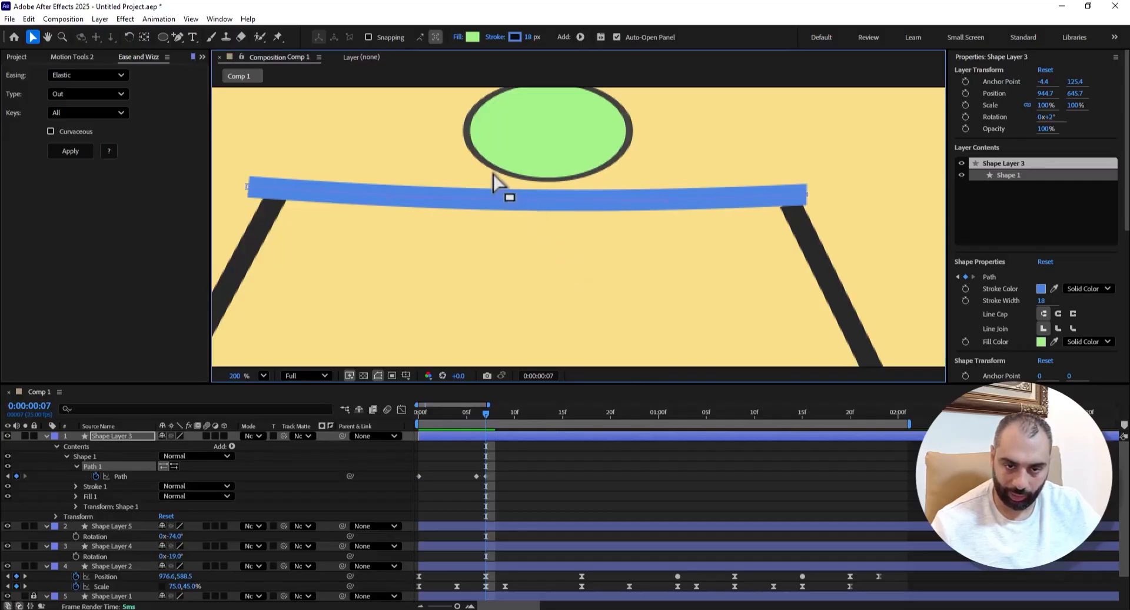
- Move the bent Path keyframe to 0:00:00:10, and at 0:00:00:14 arch the tabletop by moving its middle vertex slightly up
{"action": "mouse_move", "coordinate": [477, 413]}
{"action": "left_mouse_down"}
{"action": "mouse_move", "coordinate": [411, 409]}
{"action": "mouse_move", "coordinate": [489, 412]}
{"action": "mouse_move", "coordinate": [478, 412]}
{"action": "left_mouse_up"}
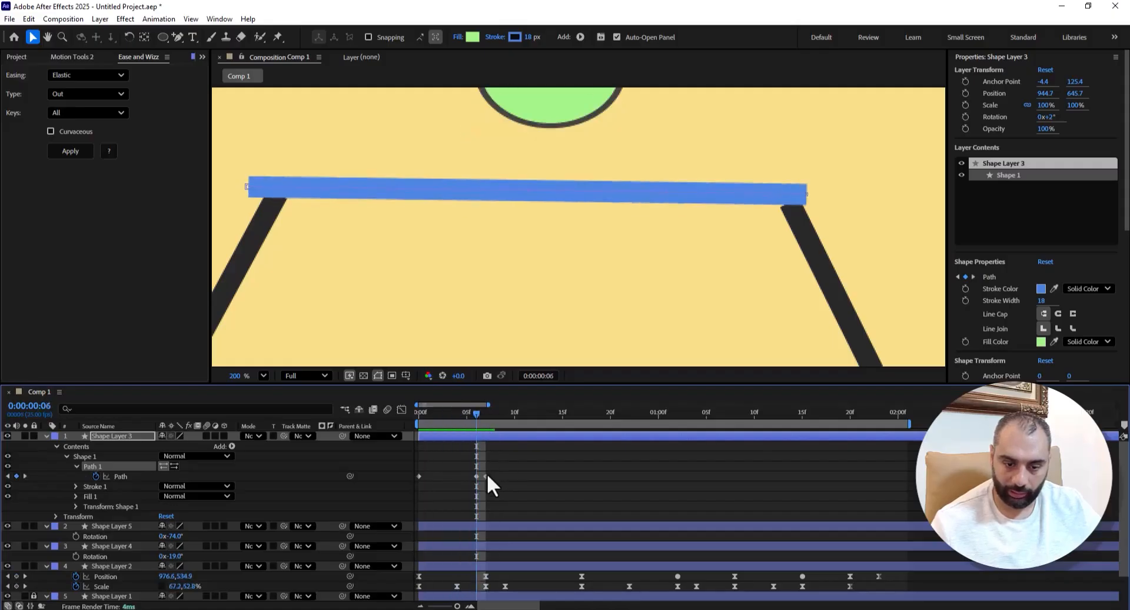
{"action": "left_click_drag", "start_coordinate": [486, 474], "coordinate": [510, 475]}
{"action": "left_click_drag", "start_coordinate": [475, 411], "coordinate": [553, 430]}
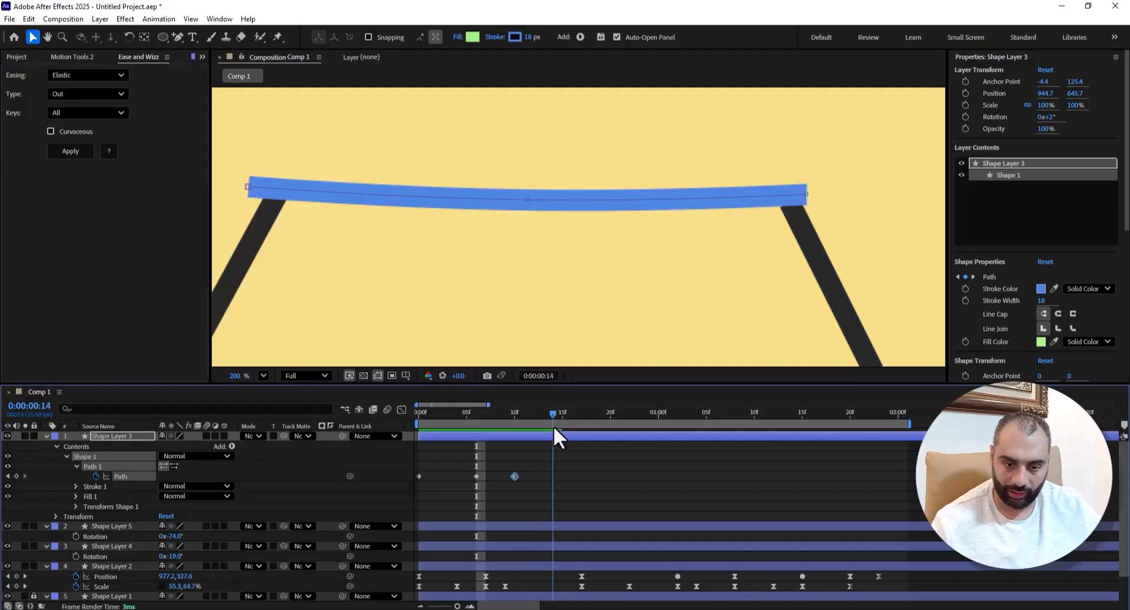
{"action": "scroll", "coordinate": [591, 288], "scroll_direction": "down", "scroll_amount": 3}
{"action": "scroll", "coordinate": [591, 288], "scroll_direction": "up", "scroll_amount": 1}
{"action": "scroll", "coordinate": [591, 288], "scroll_direction": "up", "scroll_amount": 1}
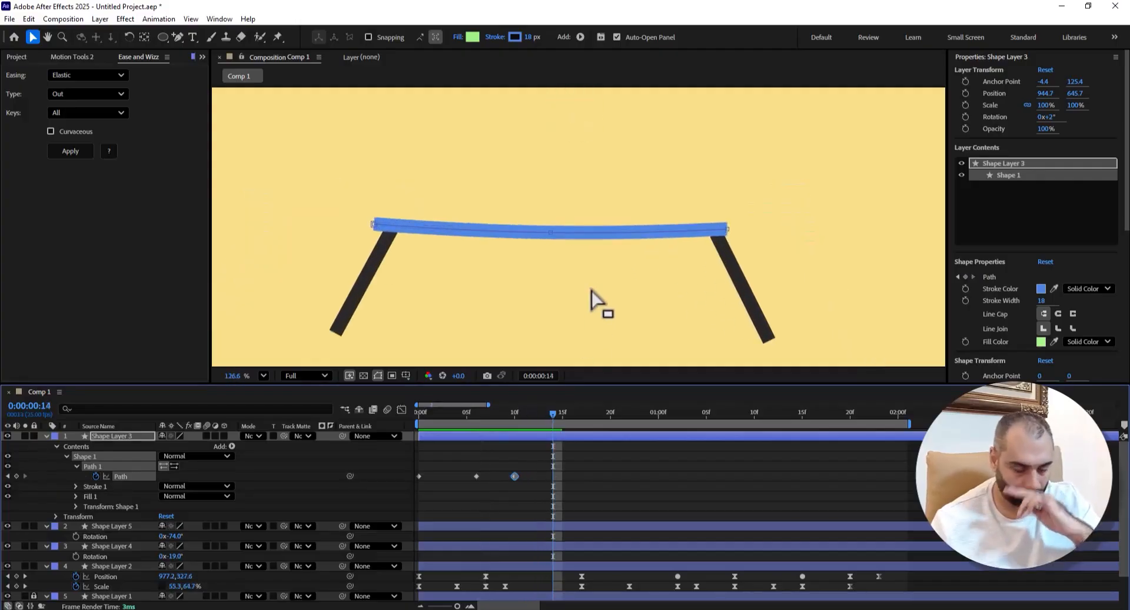
{"action": "scroll", "coordinate": [542, 229], "scroll_direction": "down", "scroll_amount": 6}
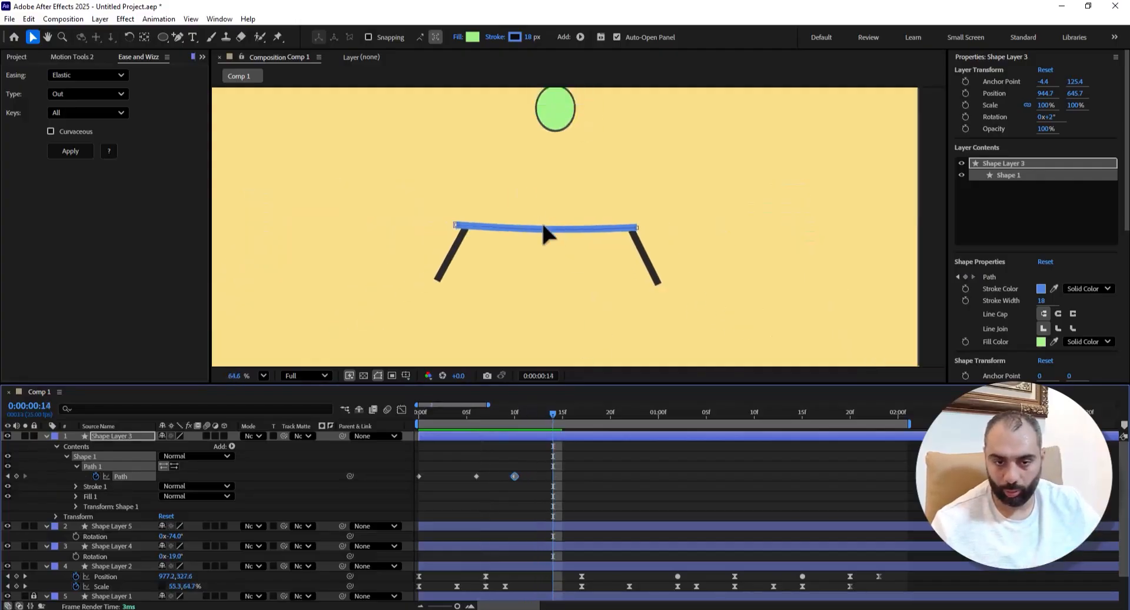
{"action": "scroll", "coordinate": [557, 222], "scroll_direction": "up", "scroll_amount": 3}
{"action": "mouse_move", "coordinate": [540, 247]}
{"action": "left_mouse_down"}
{"action": "mouse_move", "coordinate": [537, 222]}
{"action": "mouse_move", "coordinate": [535, 275]}
{"action": "mouse_move", "coordinate": [537, 216]}
{"action": "mouse_move", "coordinate": [537, 238]}
{"action": "left_mouse_up"}
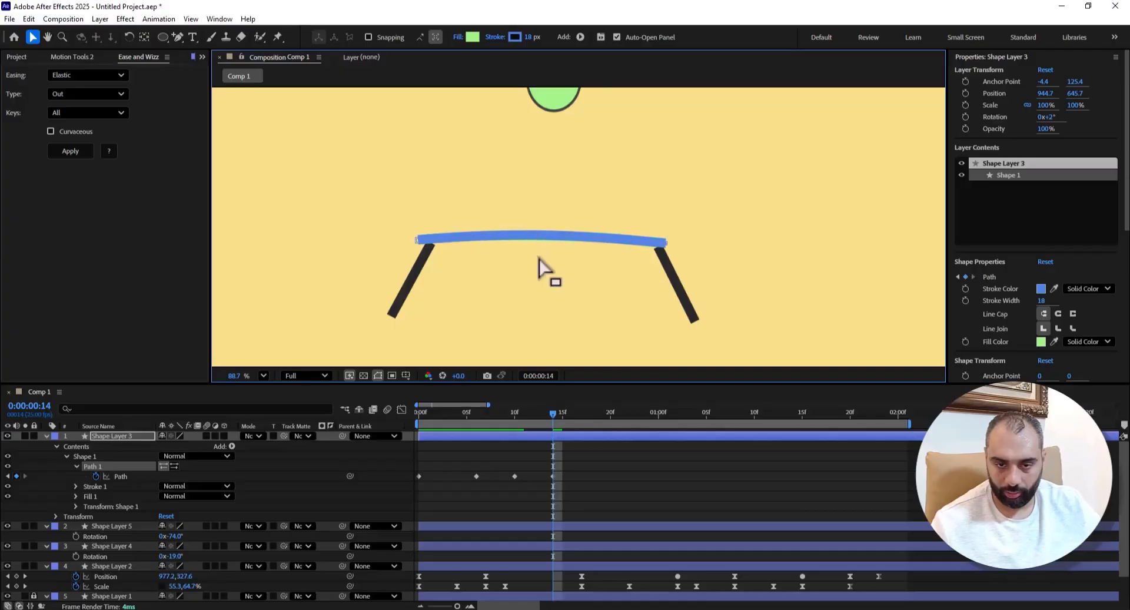
- Retime the first rebound, placing the bent Path keyframe at 0:00:00:08 and the arched one at 0:00:00:10, and preview the motion
{"action": "left_click_drag", "start_coordinate": [553, 413], "coordinate": [511, 421]}
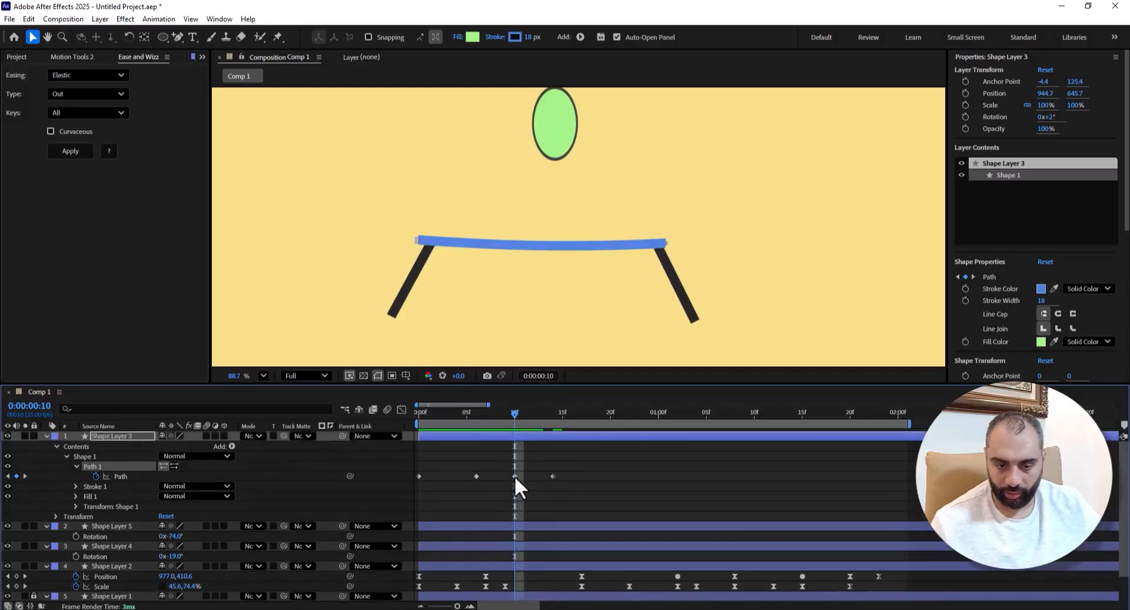
{"action": "left_click_drag", "start_coordinate": [515, 476], "coordinate": [531, 476]}
{"action": "left_click_drag", "start_coordinate": [513, 414], "coordinate": [371, 440]}
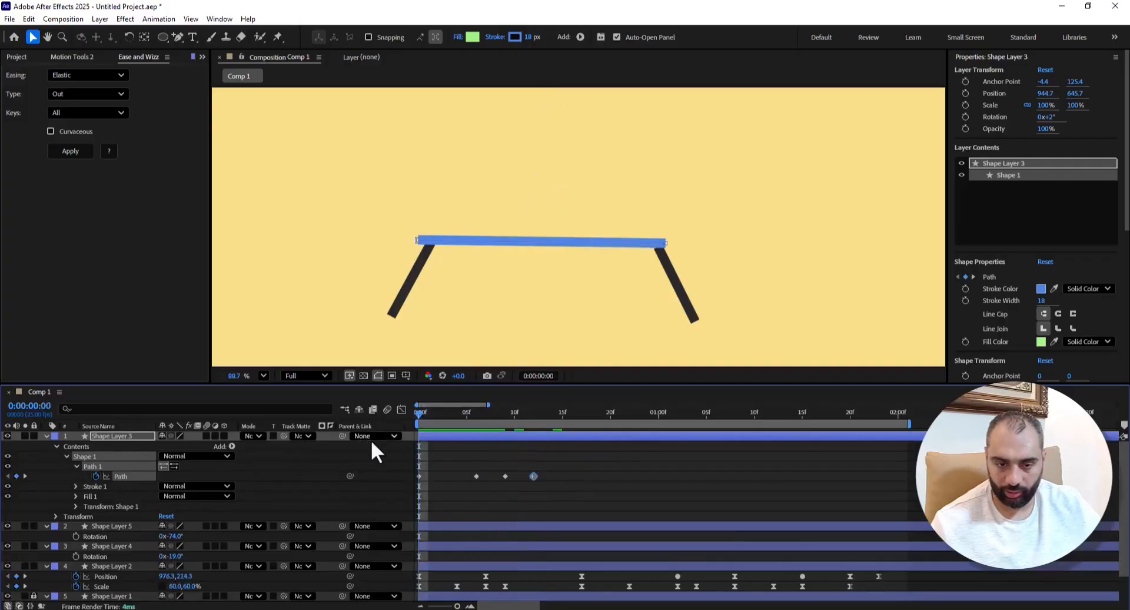
{"action": "key", "text": "space"}
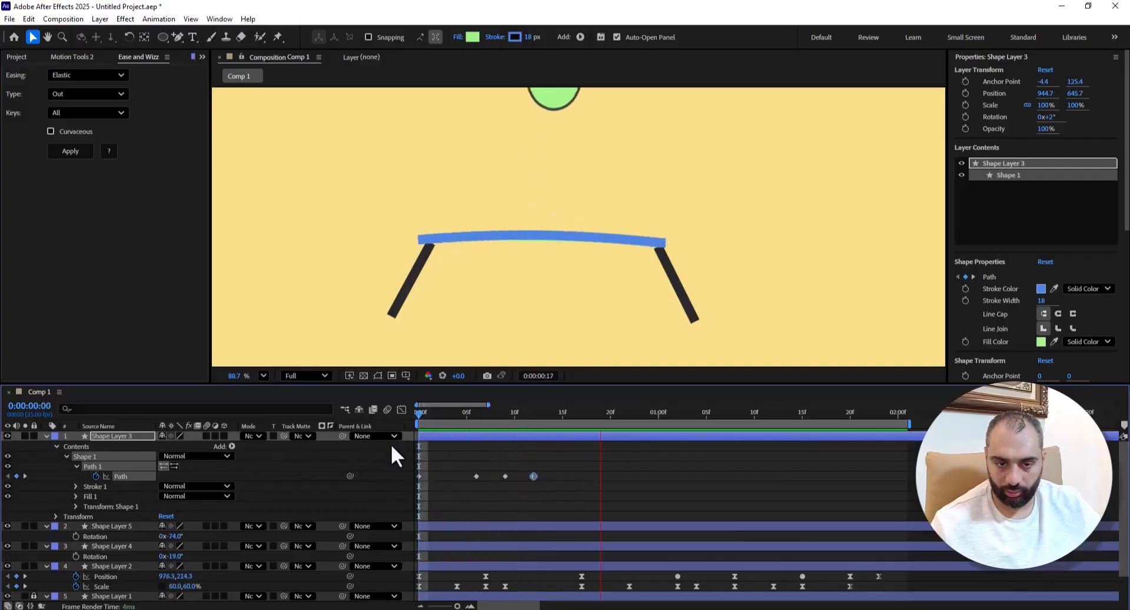
{"action": "mouse_move", "coordinate": [481, 415]}
{"action": "left_mouse_down"}
{"action": "mouse_move", "coordinate": [500, 422]}
{"action": "mouse_move", "coordinate": [465, 422]}
{"action": "mouse_move", "coordinate": [486, 426]}
{"action": "left_mouse_up"}
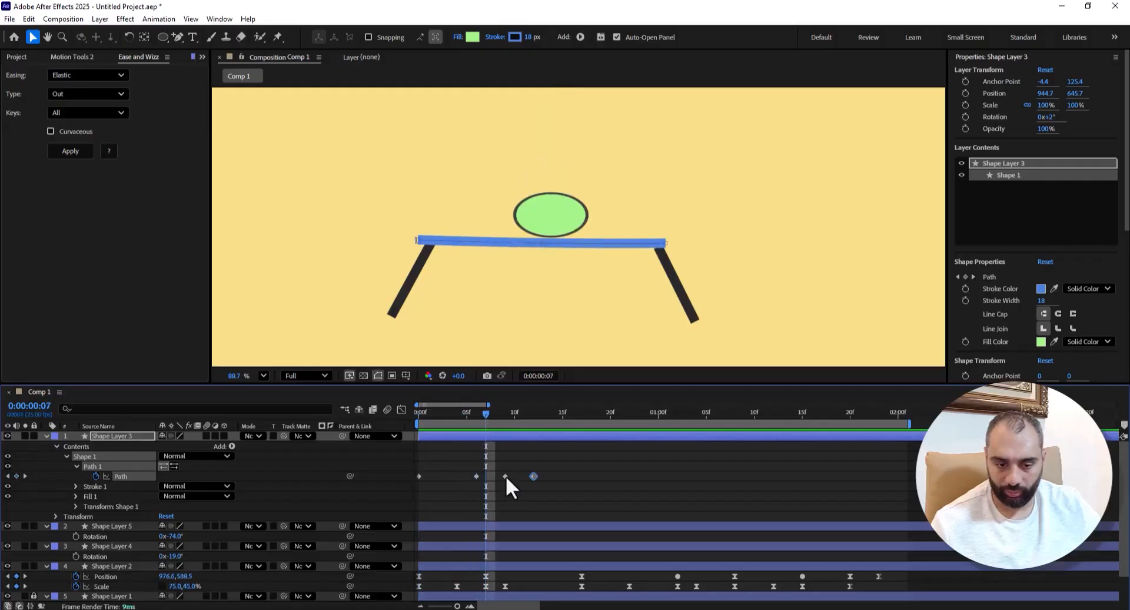
{"action": "mouse_move", "coordinate": [505, 475]}
{"action": "left_mouse_down"}
{"action": "mouse_move", "coordinate": [496, 476]}
{"action": "mouse_move", "coordinate": [515, 475]}
{"action": "left_mouse_up"}
{"action": "key", "text": "space"}
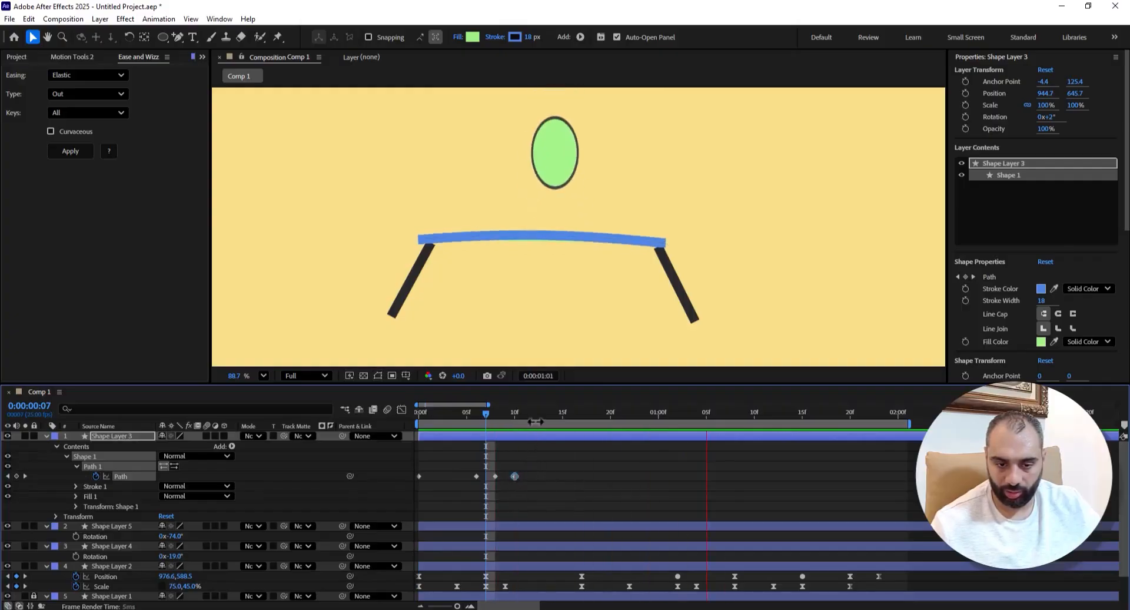
- At 0:00:00:12, straighten the tabletop by moving its middle vertex back down, and preview the animation from the start
{"action": "left_click_drag", "start_coordinate": [525, 416], "coordinate": [530, 422]}
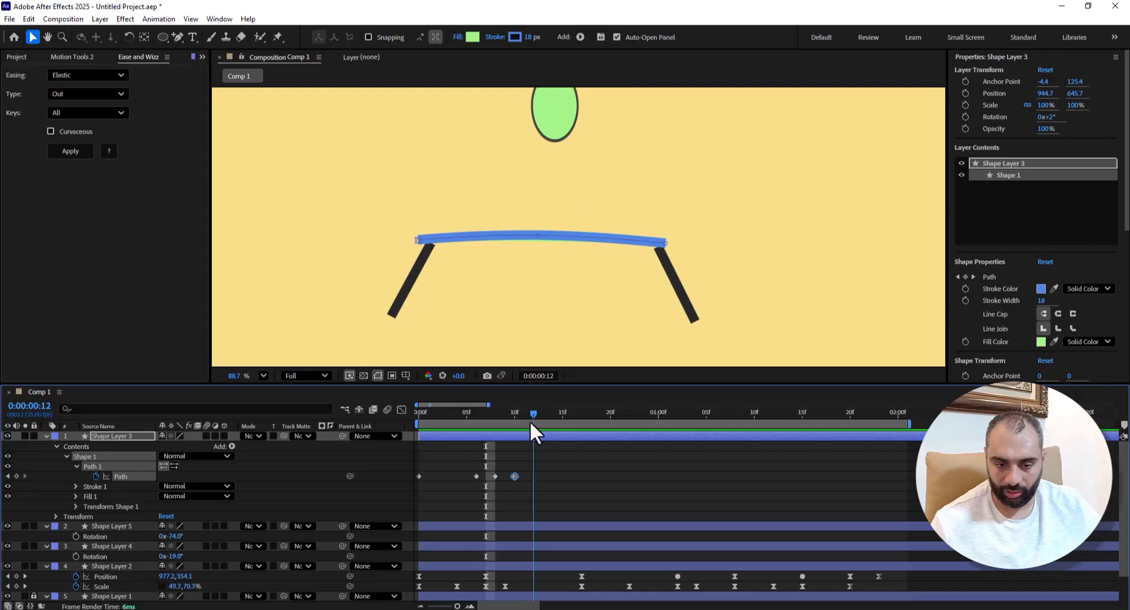
{"action": "scroll", "coordinate": [555, 235], "scroll_direction": "up", "scroll_amount": 1}
{"action": "left_click_drag", "start_coordinate": [533, 231], "coordinate": [538, 239]}
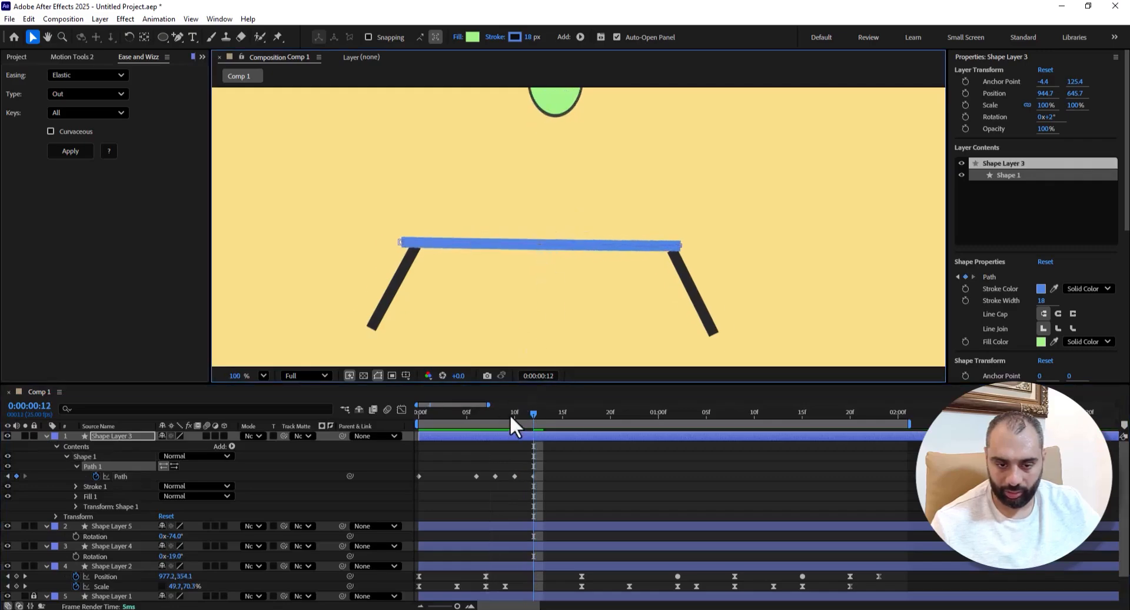
{"action": "left_click_drag", "start_coordinate": [509, 415], "coordinate": [404, 416]}
{"action": "key", "text": "space"}
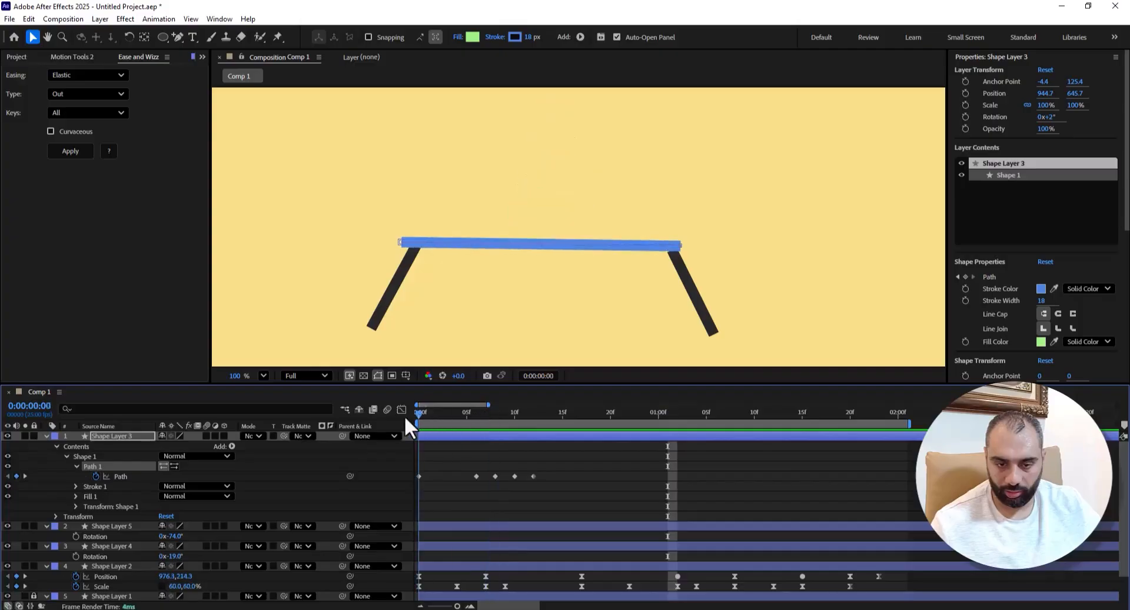
{"action": "key", "text": "space"}
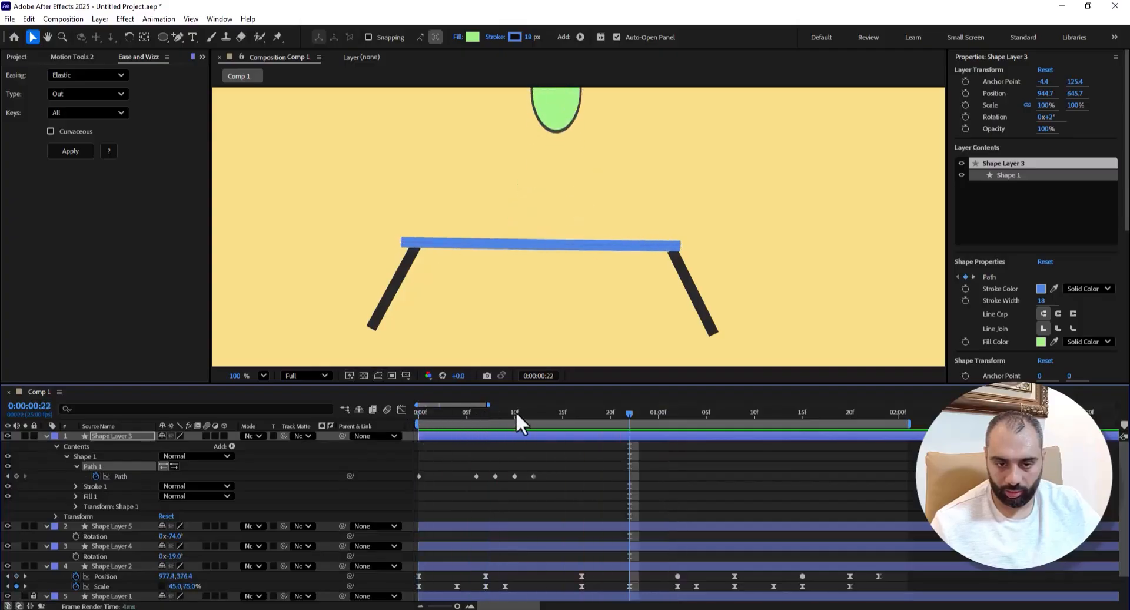
- Keyframe the tabletop's straight Path at 0:00:00:23 and again at the ball's second impact at 0:00:01:02
{"action": "left_click_drag", "start_coordinate": [589, 414], "coordinate": [641, 422]}
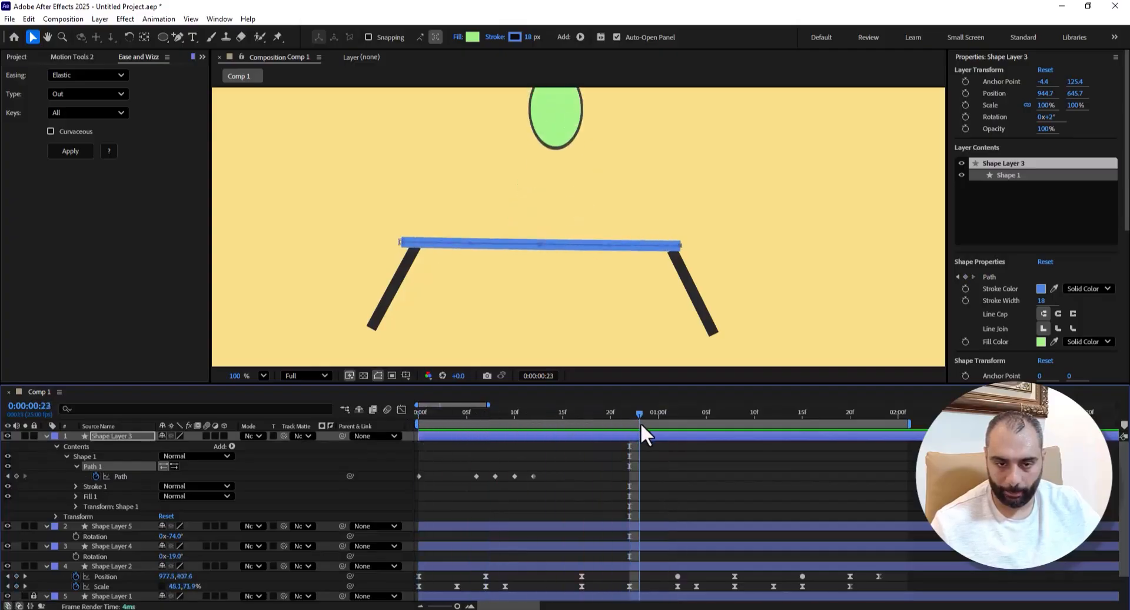
{"action": "left_click", "coordinate": [17, 475]}
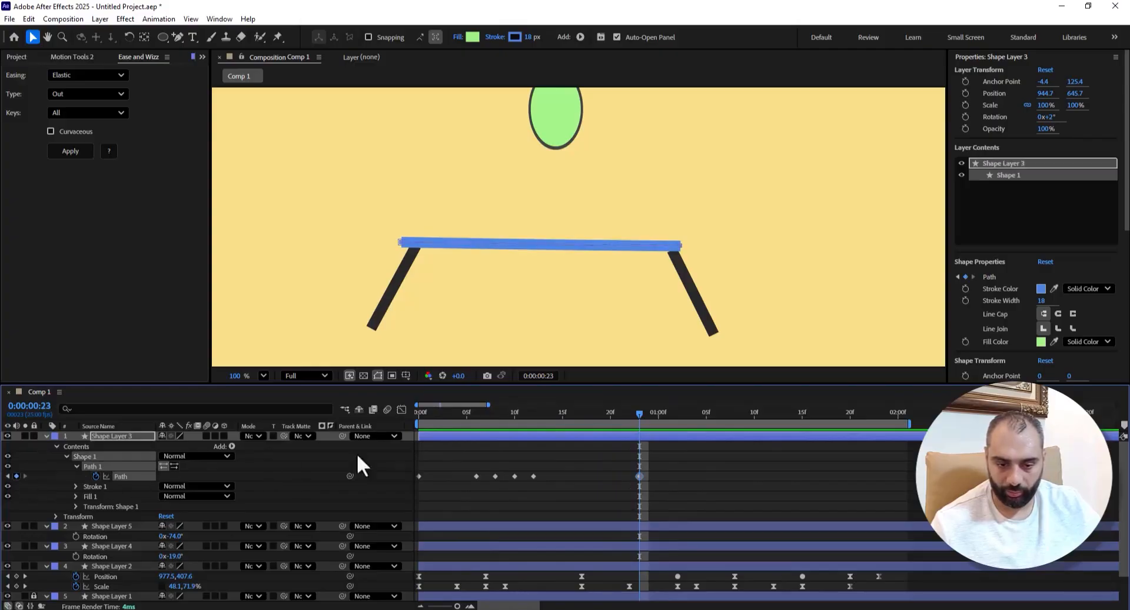
{"action": "left_click_drag", "start_coordinate": [640, 414], "coordinate": [676, 419]}
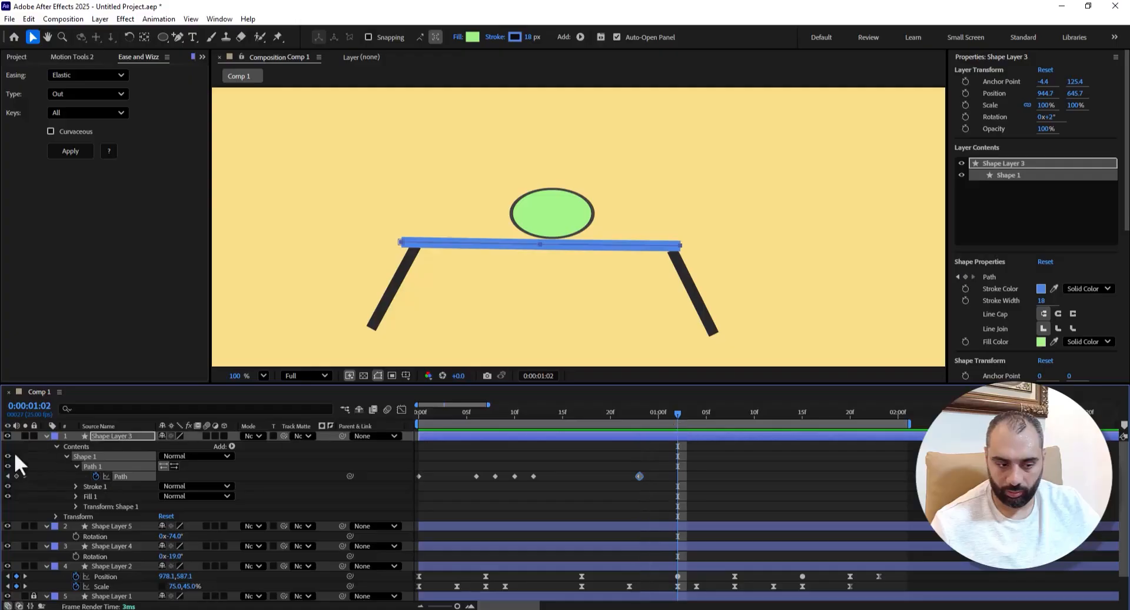
{"action": "left_click", "coordinate": [16, 476]}
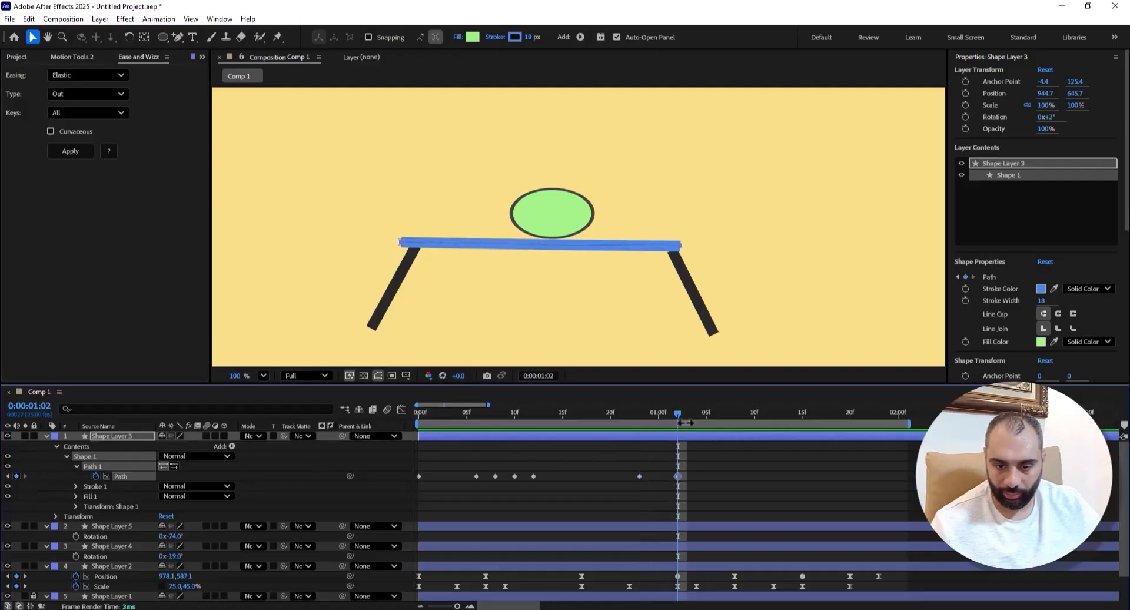
- At 0:00:01:03, bend the tabletop by moving only its middle vertex slightly down, undoing the first attempt
{"action": "left_click_drag", "start_coordinate": [681, 414], "coordinate": [688, 415]}
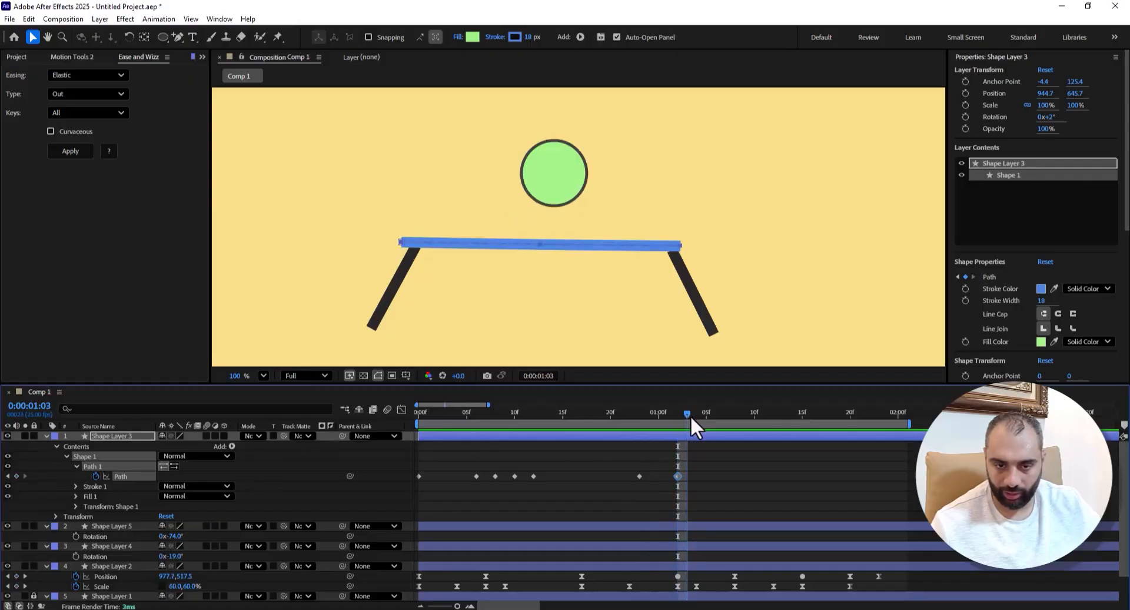
{"action": "left_click_drag", "start_coordinate": [537, 242], "coordinate": [541, 251]}
{"action": "key", "text": "ctrl+z"}
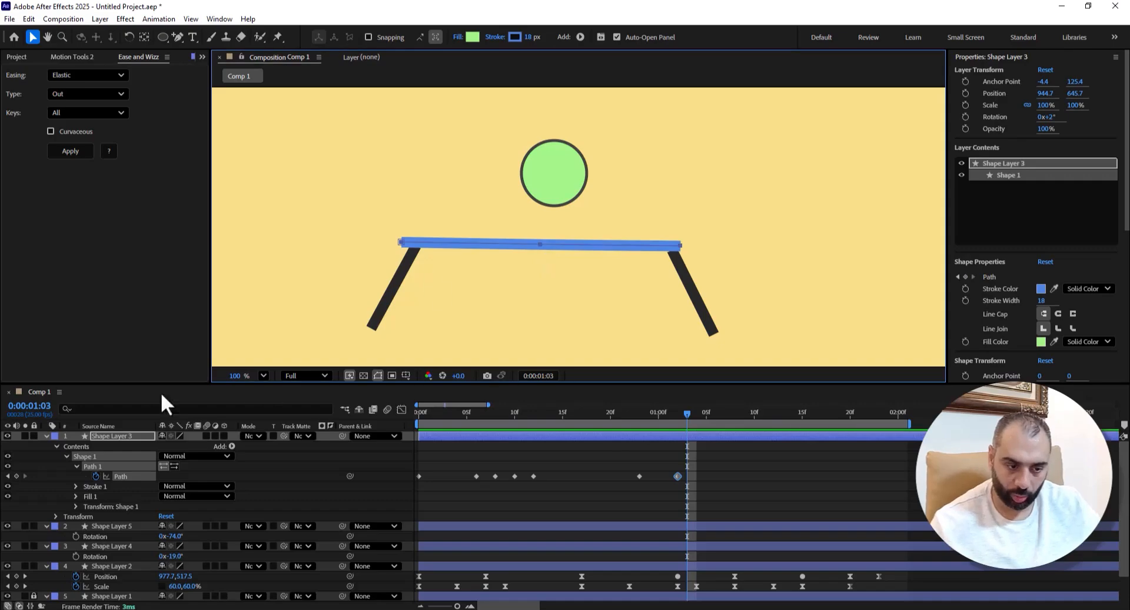
{"action": "left_click", "coordinate": [122, 476]}
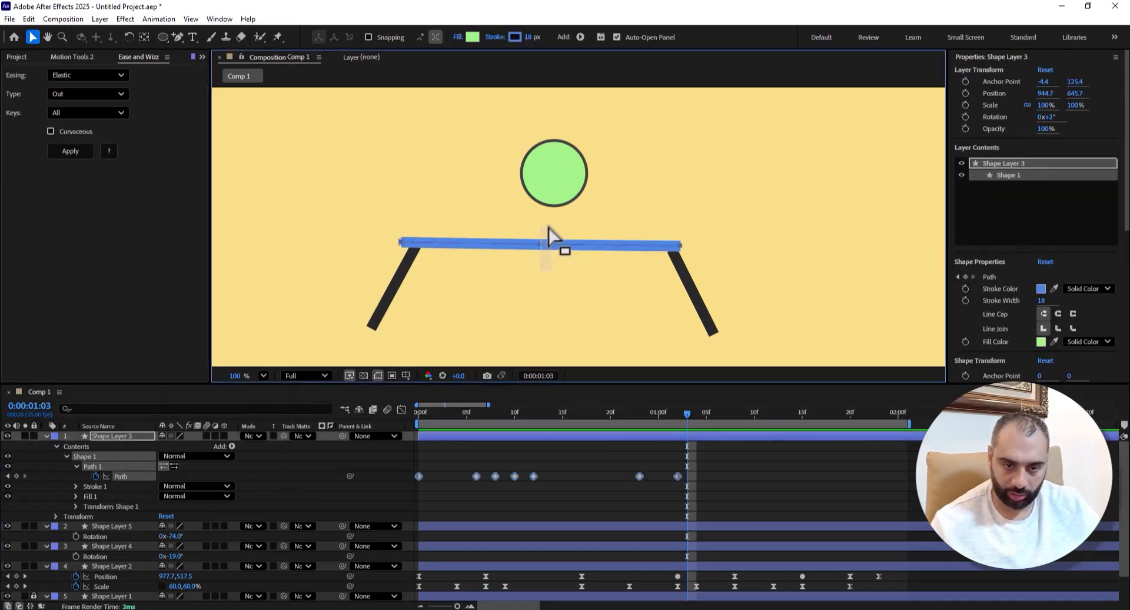
{"action": "left_click", "coordinate": [552, 259]}
{"action": "scroll", "coordinate": [551, 259], "scroll_direction": "up", "scroll_amount": 3}
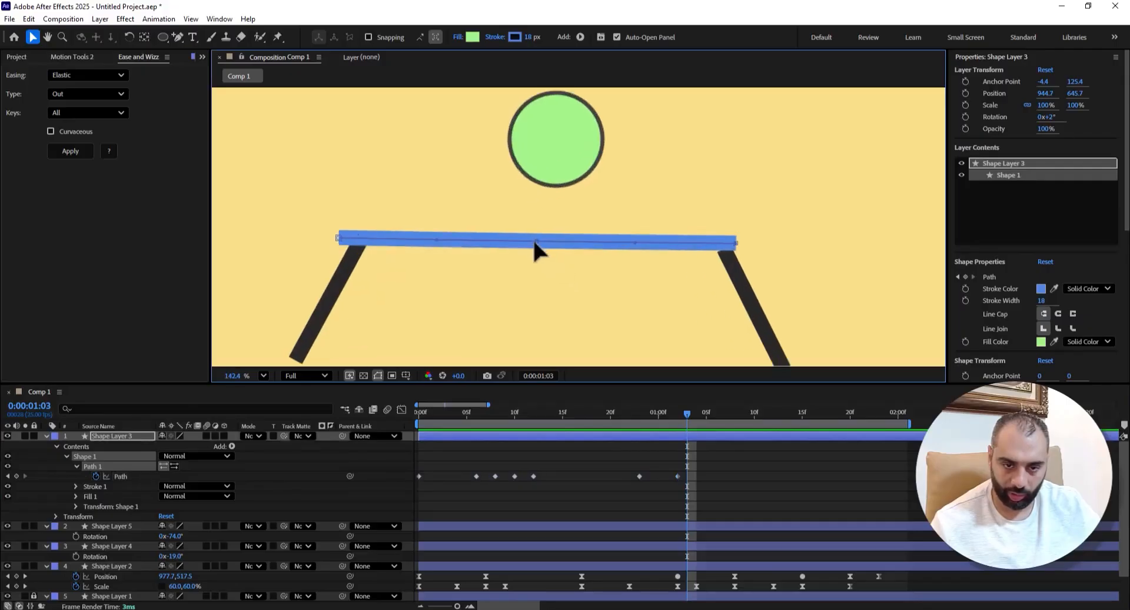
{"action": "left_click_drag", "start_coordinate": [534, 240], "coordinate": [536, 251]}
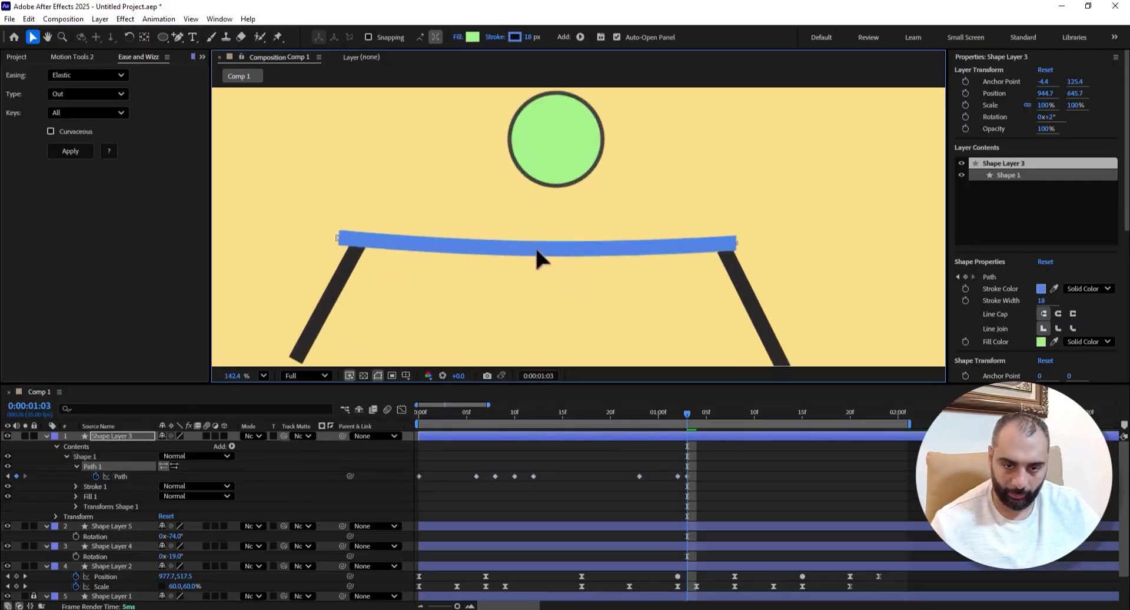
- Shift the second bounce's last straight Path keyframe and the bent one a frame earlier, to 0:00:01:01 and 0:00:01:02
{"action": "left_click", "coordinate": [649, 414]}
{"action": "left_click_drag", "start_coordinate": [631, 415], "coordinate": [678, 417]}
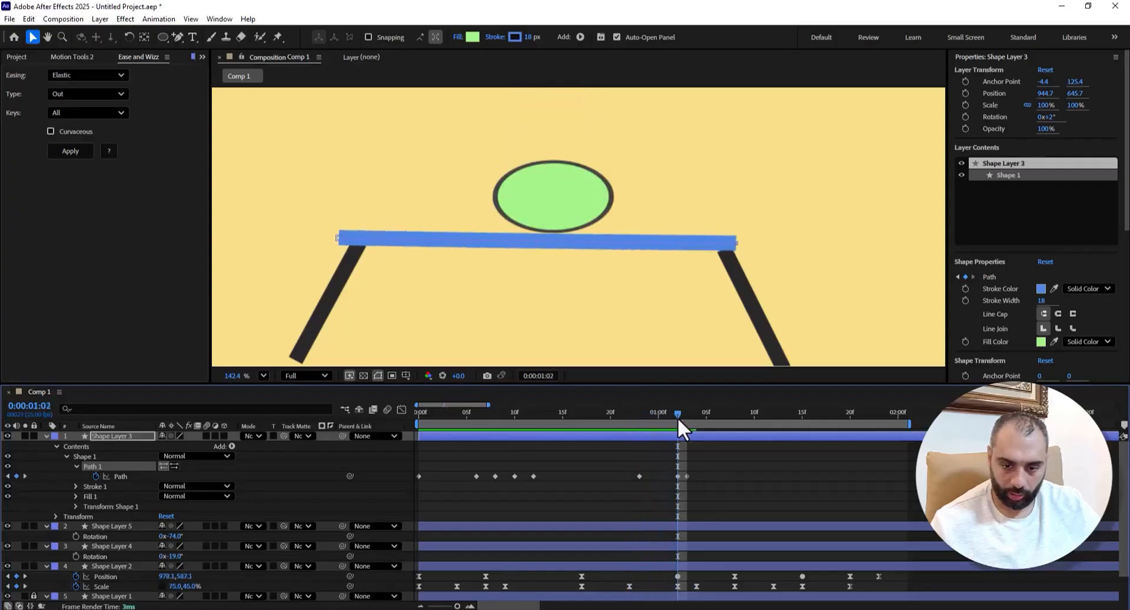
{"action": "left_click_drag", "start_coordinate": [690, 471], "coordinate": [672, 478]}
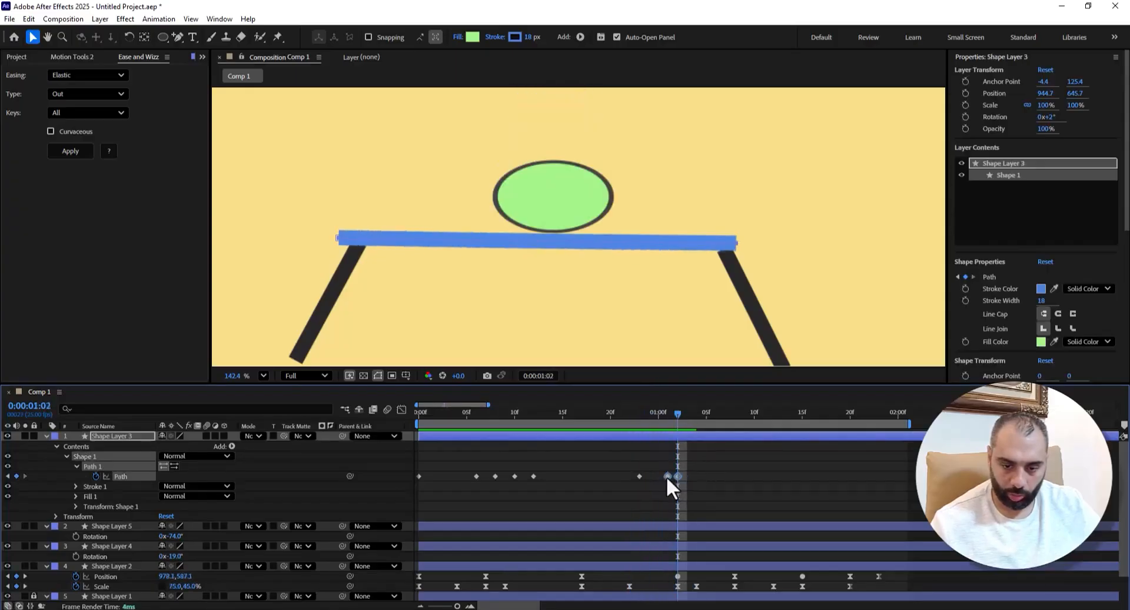
- At 0:00:01:04, arch the tabletop upward by raising its middle vertex for the second rebound
{"action": "left_click_drag", "start_coordinate": [673, 415], "coordinate": [693, 429]}
{"action": "left_click", "coordinate": [534, 245]}
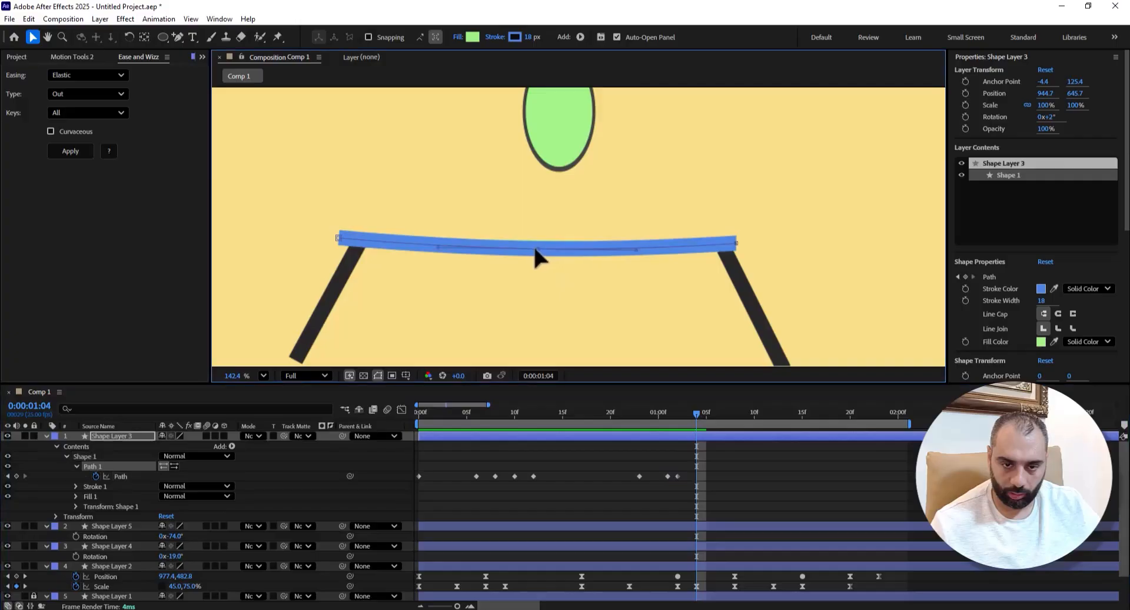
{"action": "left_click_drag", "start_coordinate": [535, 242], "coordinate": [534, 223]}
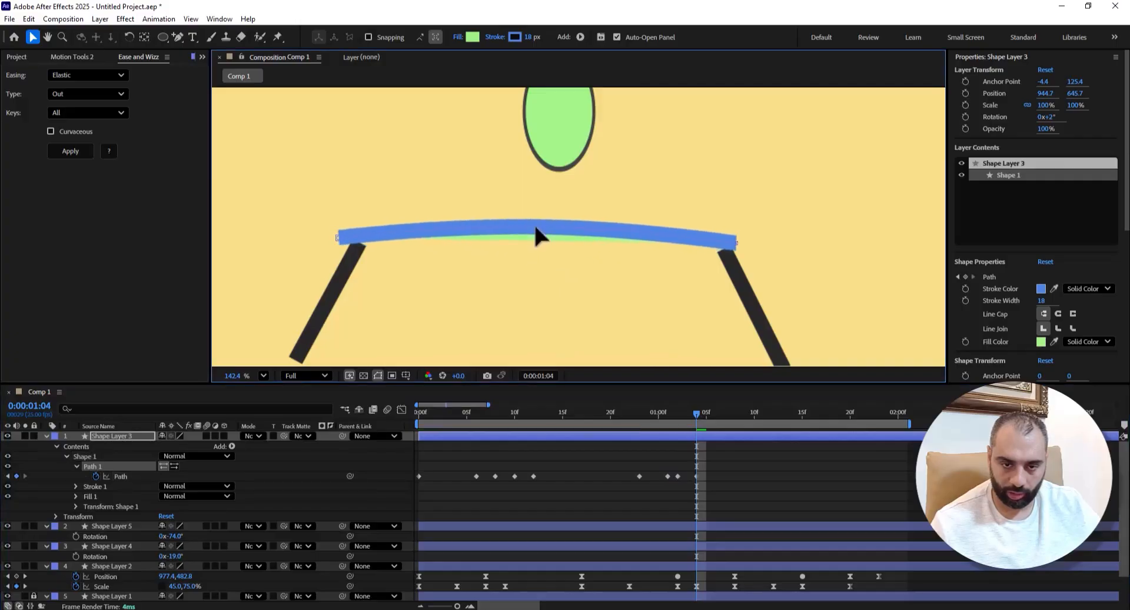
- At 0:00:01:05, flatten the arched tabletop by lowering its middle vertex slightly, and preview the animation from the start
{"action": "scroll", "coordinate": [531, 227], "scroll_direction": "down", "scroll_amount": 3}
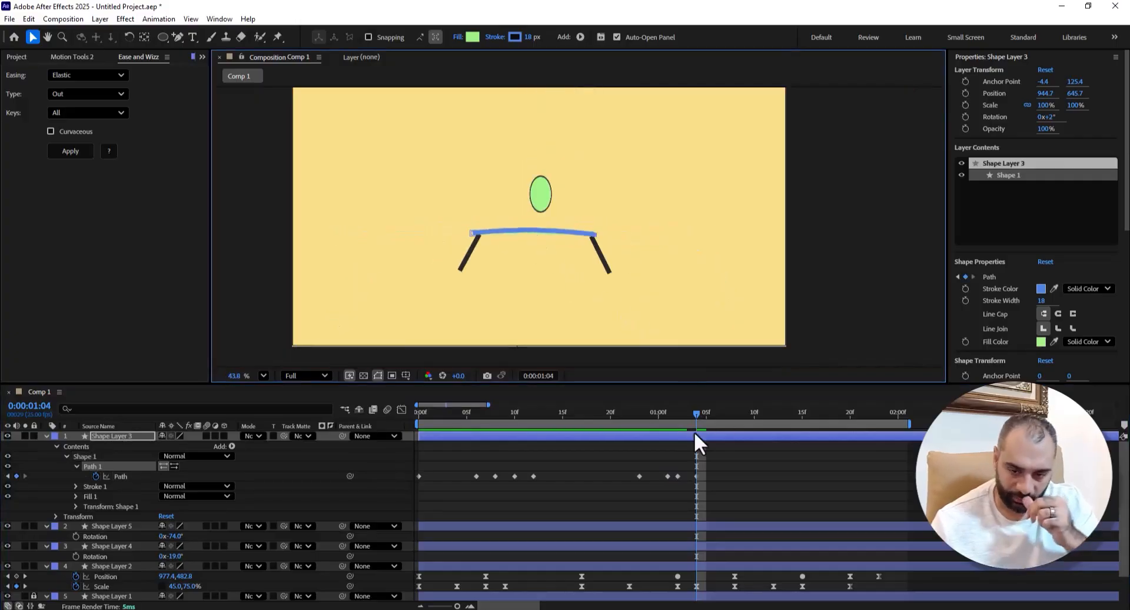
{"action": "left_click", "coordinate": [709, 412]}
{"action": "scroll", "coordinate": [493, 235], "scroll_direction": "up", "scroll_amount": 3}
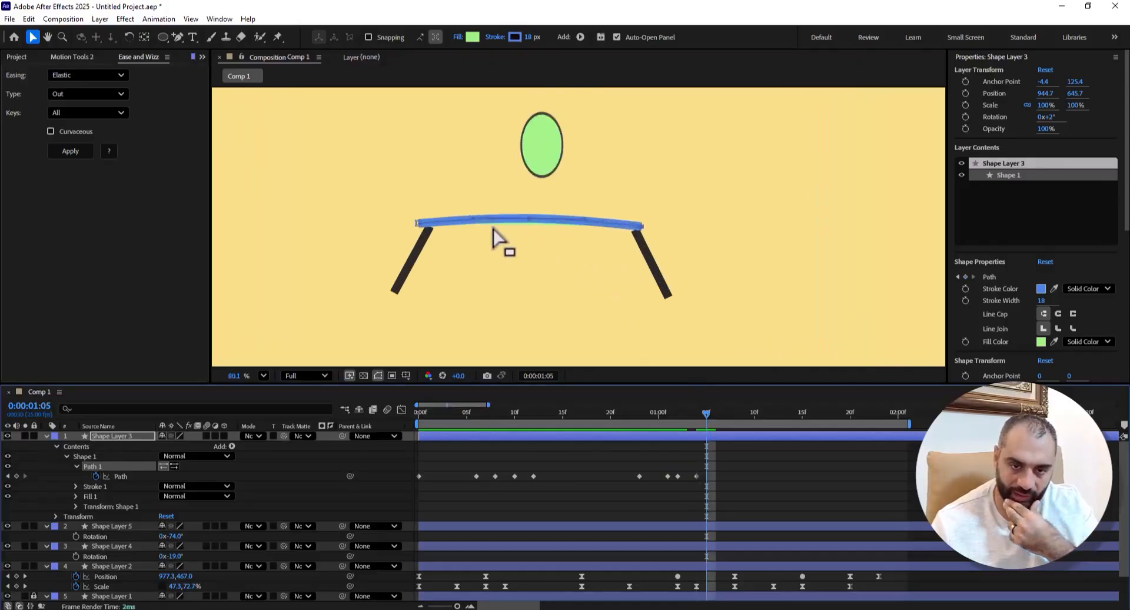
{"action": "scroll", "coordinate": [493, 236], "scroll_direction": "up", "scroll_amount": 1}
{"action": "left_click_drag", "start_coordinate": [534, 218], "coordinate": [534, 223]}
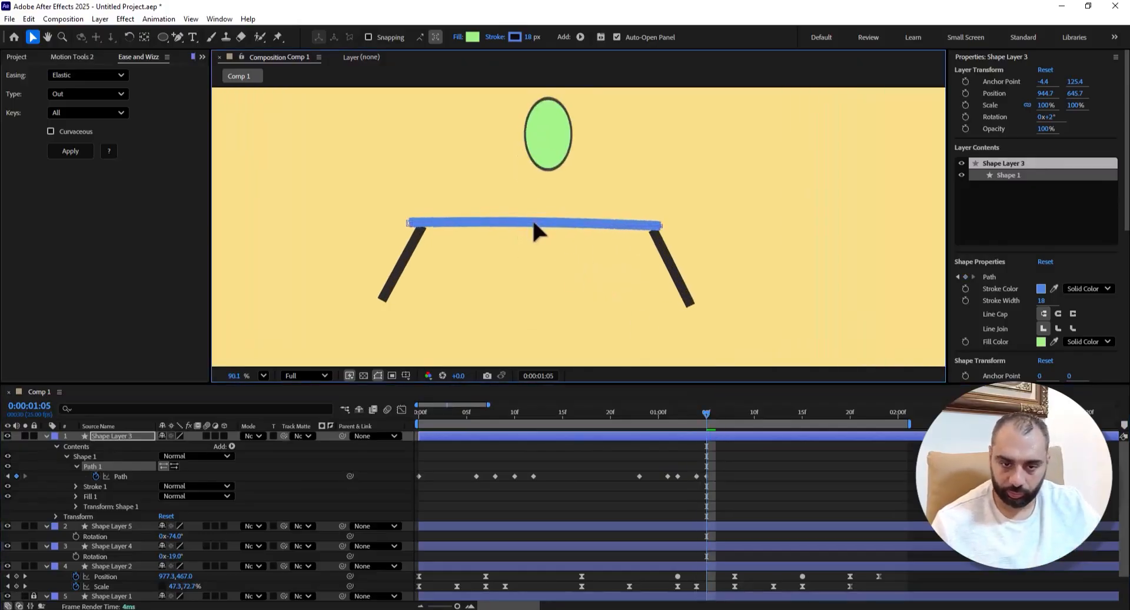
{"action": "left_click_drag", "start_coordinate": [670, 411], "coordinate": [376, 419]}
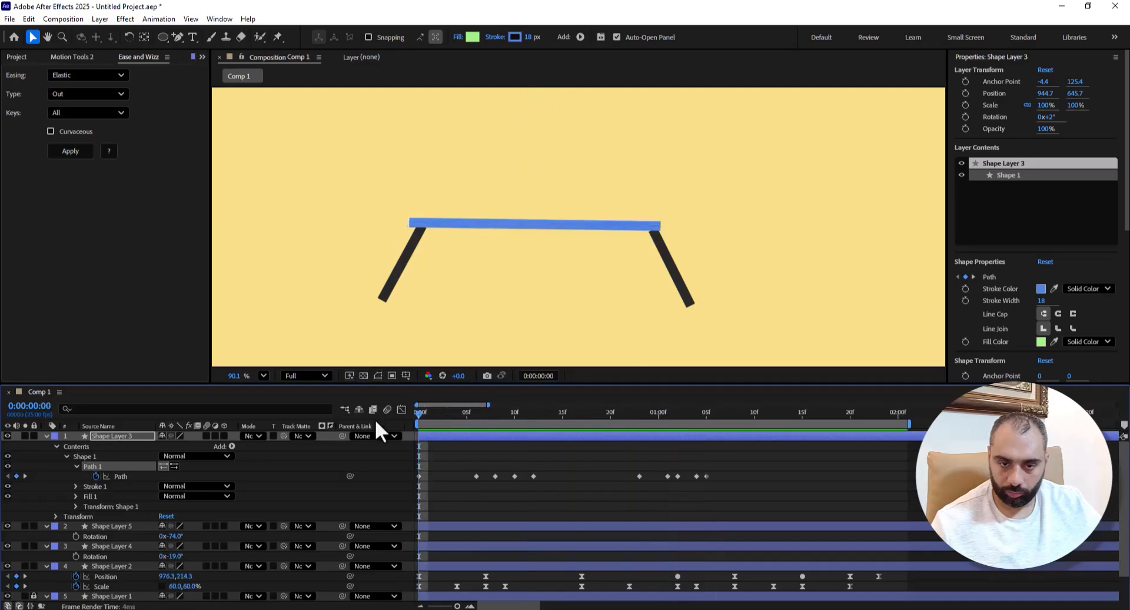
{"action": "key", "text": "space"}
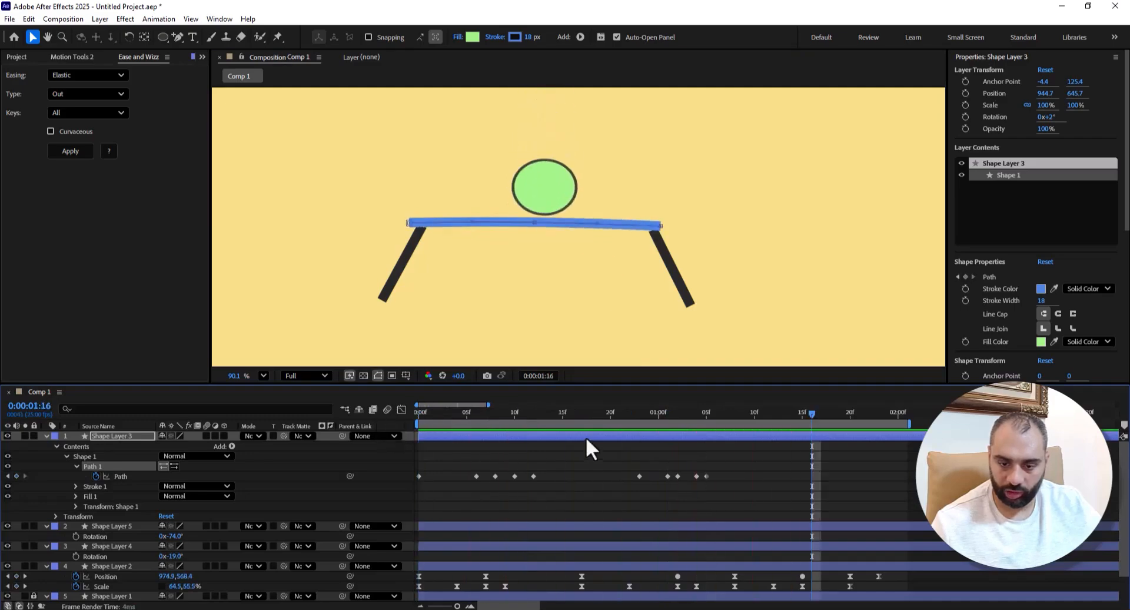
- Keyframe the straight tabletop Path at 0:00:01:14 and bend it down at 0:00:01:15 by lowering its middle vertex, undoing the first attempt
{"action": "left_click_drag", "start_coordinate": [684, 413], "coordinate": [793, 432]}
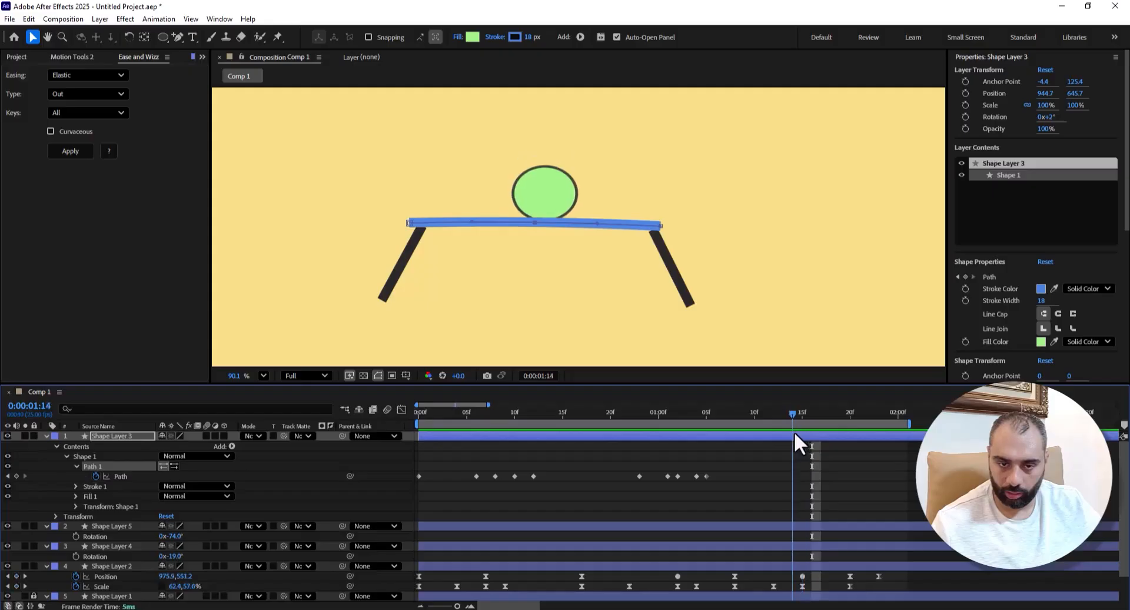
{"action": "left_click", "coordinate": [16, 476]}
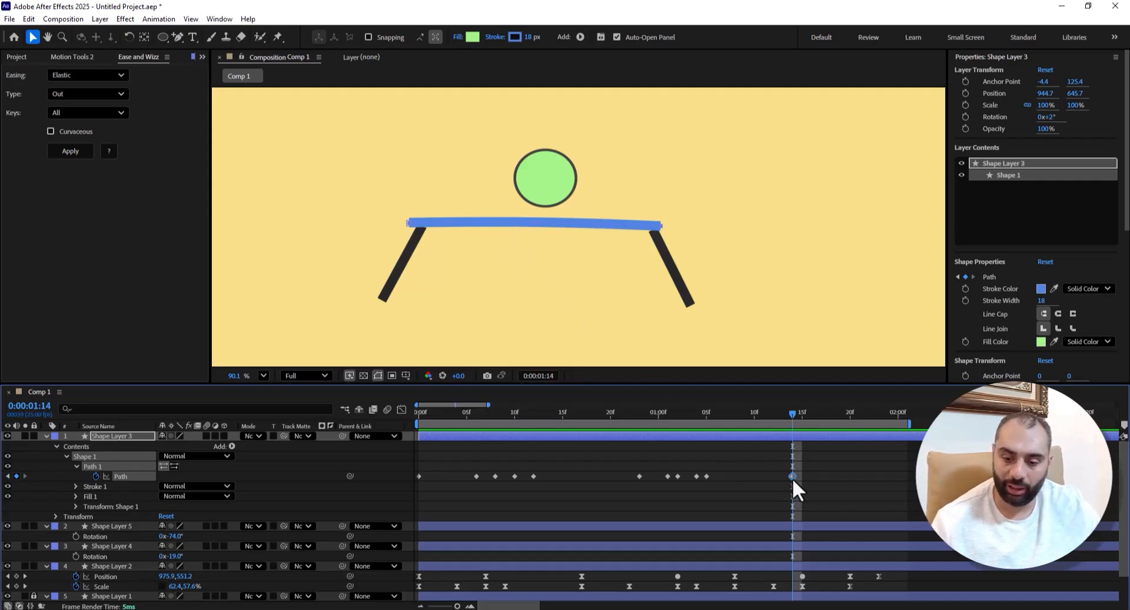
{"action": "left_click_drag", "start_coordinate": [797, 415], "coordinate": [802, 415]}
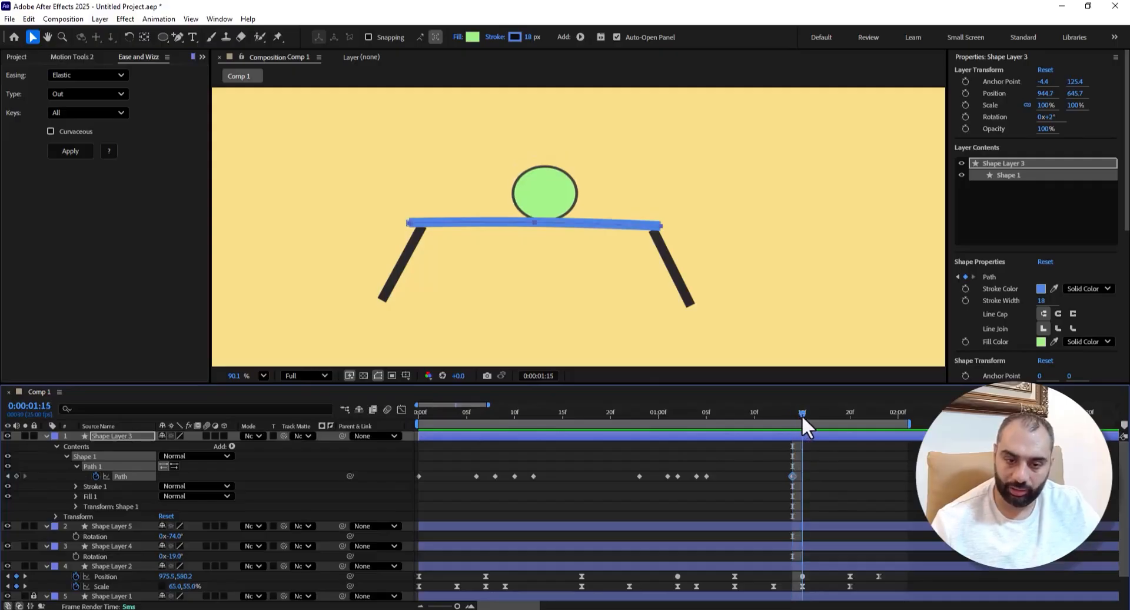
{"action": "scroll", "coordinate": [558, 247], "scroll_direction": "up", "scroll_amount": 5}
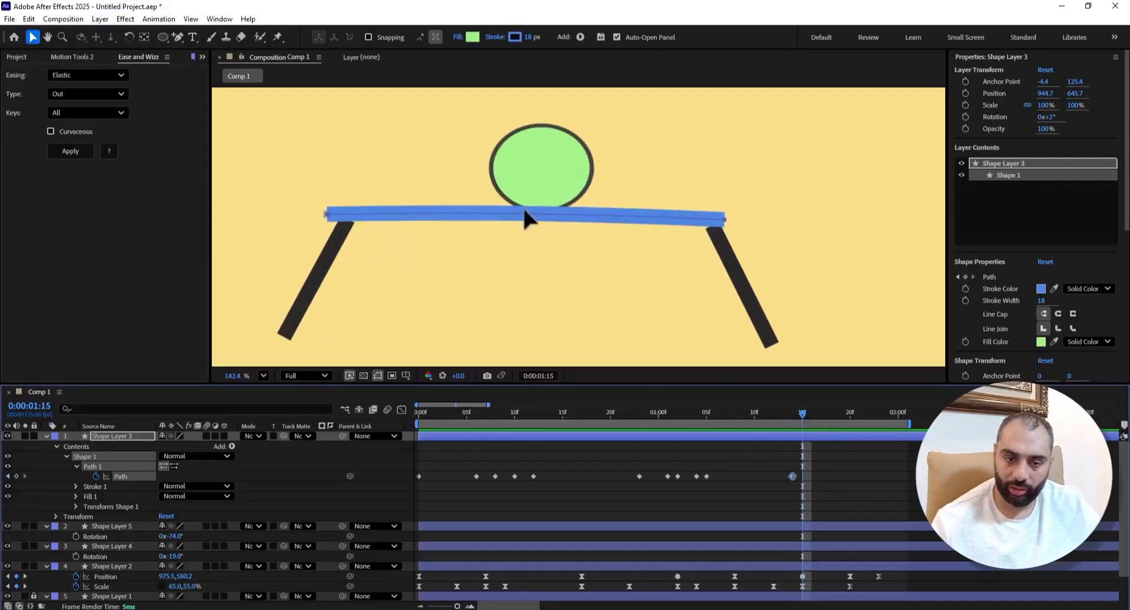
{"action": "left_click_drag", "start_coordinate": [524, 211], "coordinate": [526, 216]}
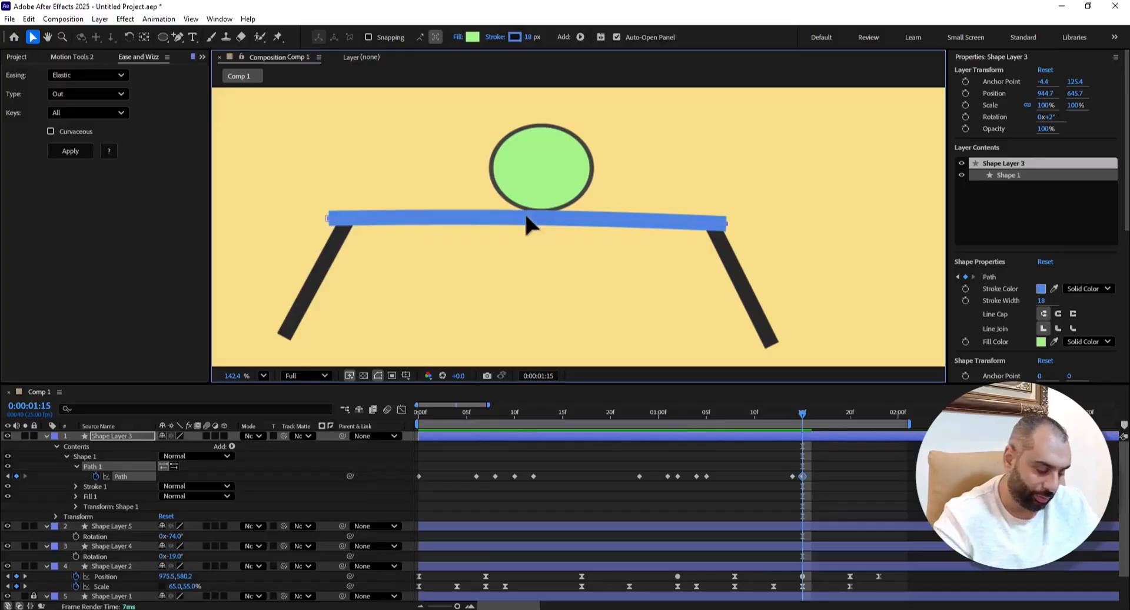
{"action": "key", "text": "ctrl+z"}
{"action": "left_click", "coordinate": [122, 475]}
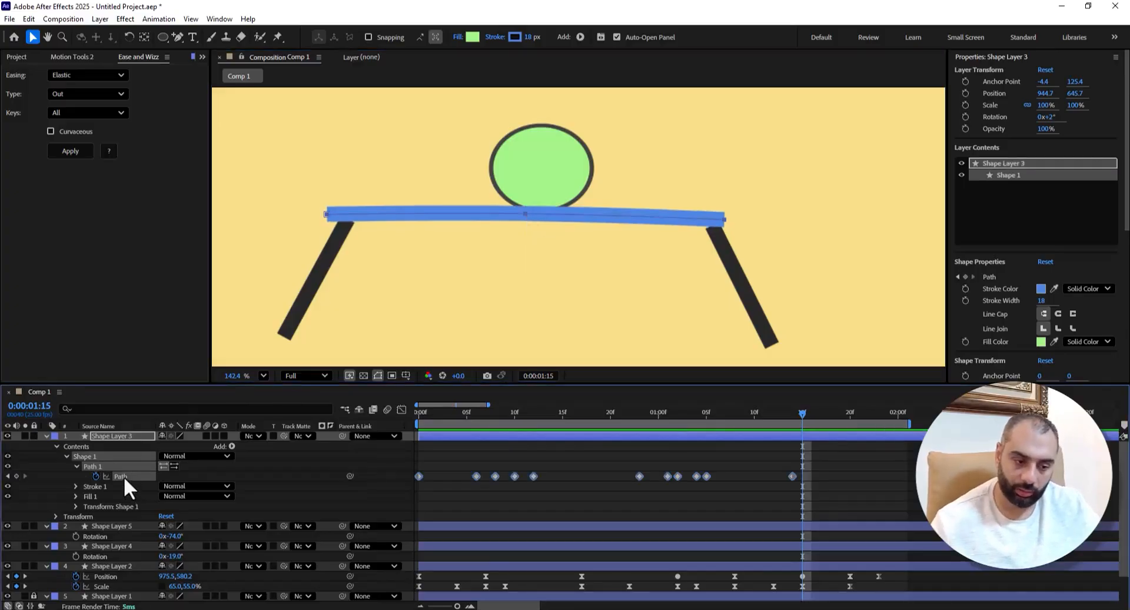
{"action": "left_click", "coordinate": [547, 521]}
{"action": "left_click", "coordinate": [119, 475]}
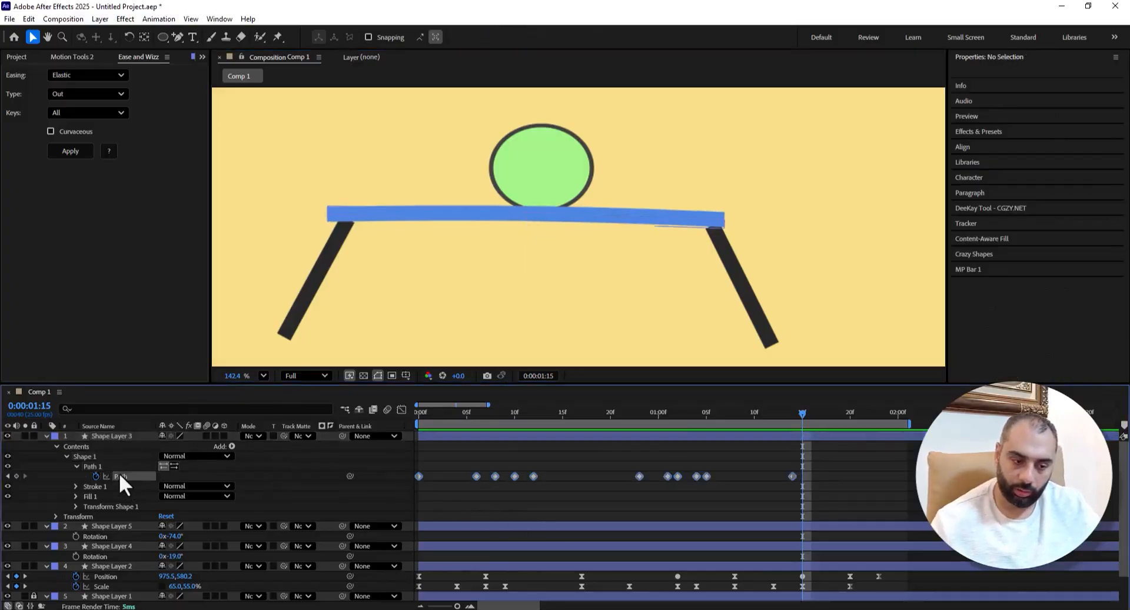
{"action": "left_click_drag", "start_coordinate": [508, 241], "coordinate": [526, 222]}
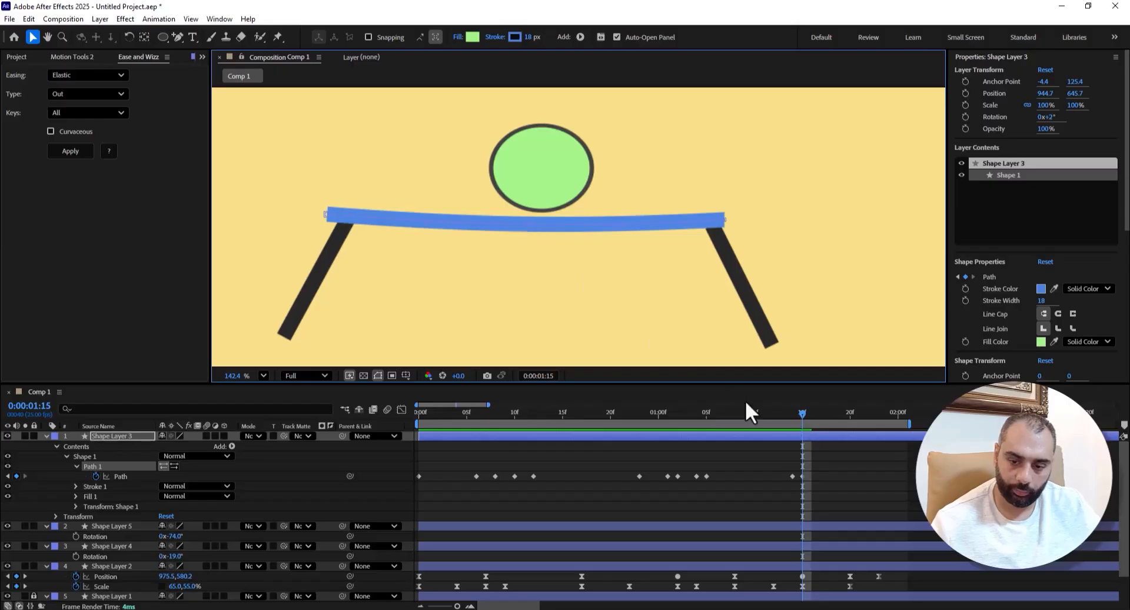
- Arch the tabletop upward at 0:00:01:16 by raising its middle vertex, and shift that Path keyframe to 0:00:01:18
{"action": "left_click_drag", "start_coordinate": [801, 416], "coordinate": [811, 415]}
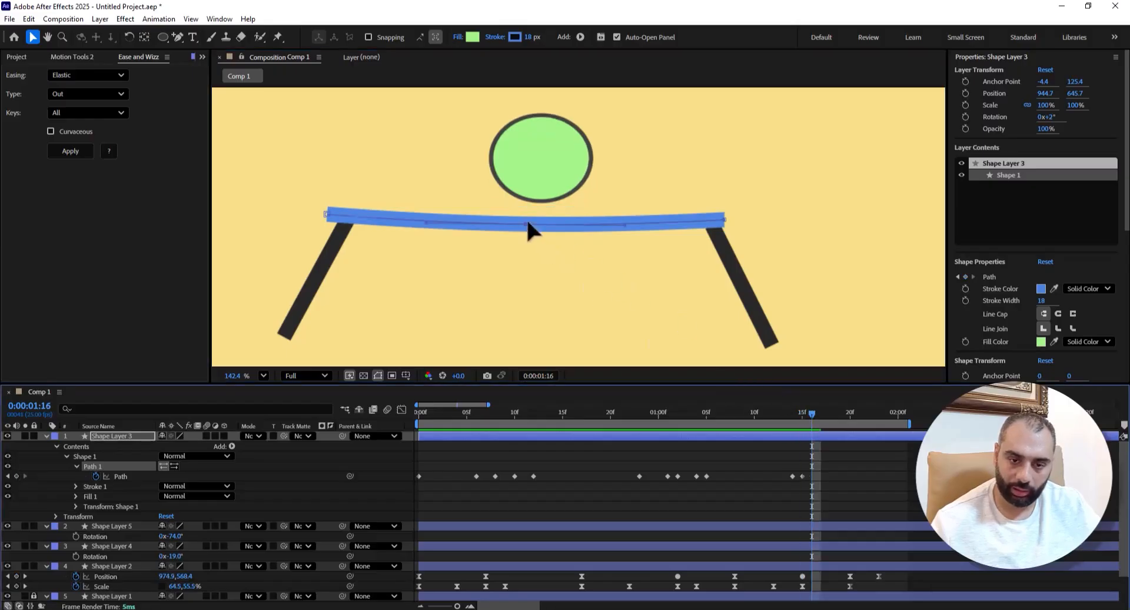
{"action": "left_click_drag", "start_coordinate": [526, 224], "coordinate": [525, 204]}
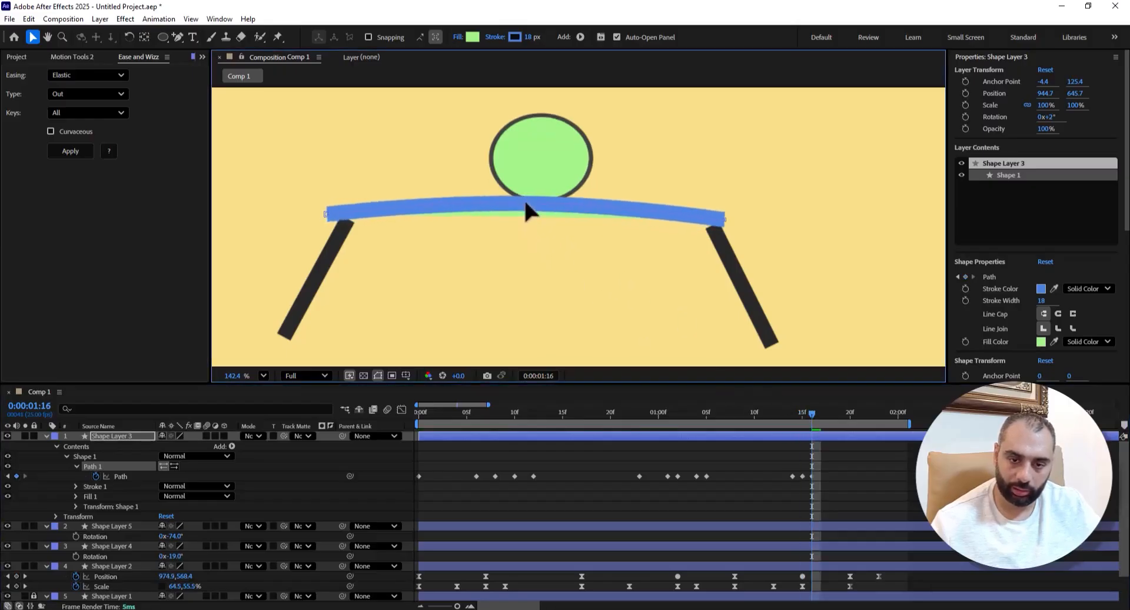
{"action": "left_click_drag", "start_coordinate": [790, 416], "coordinate": [815, 418]}
{"action": "left_click", "coordinate": [818, 475]}
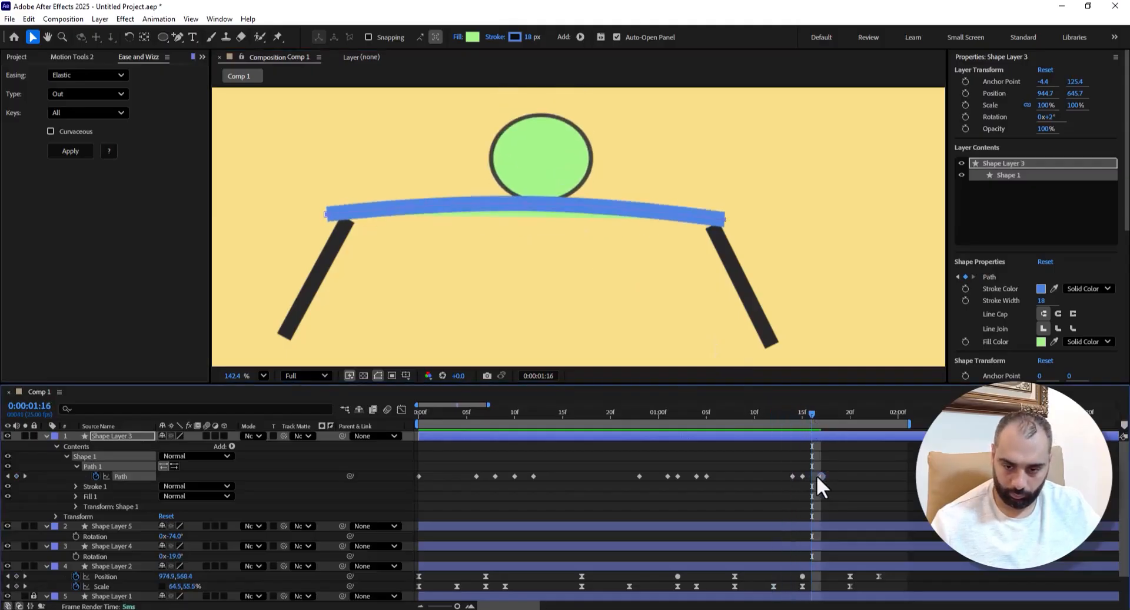
{"action": "left_click_drag", "start_coordinate": [821, 476], "coordinate": [830, 476]}
- Preview the third bounce, and at 0:00:01:20 flatten the arched tabletop by lowering its middle vertex
{"action": "left_click", "coordinate": [783, 416]}
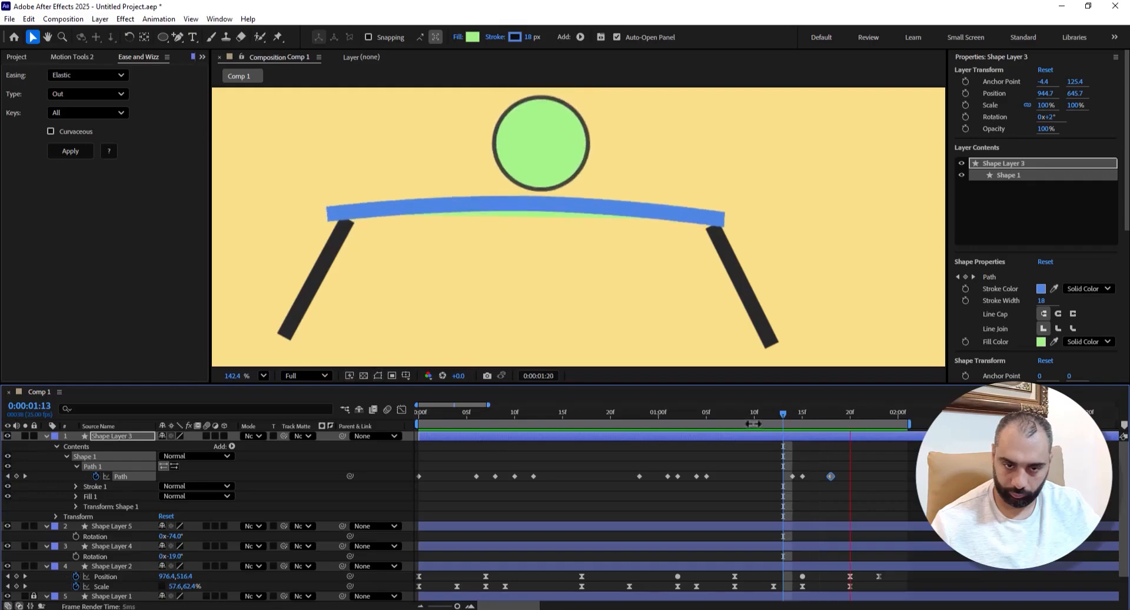
{"action": "key", "text": "space"}
{"action": "key", "text": "space"}
{"action": "scroll", "coordinate": [666, 259], "scroll_direction": "down", "scroll_amount": 3}
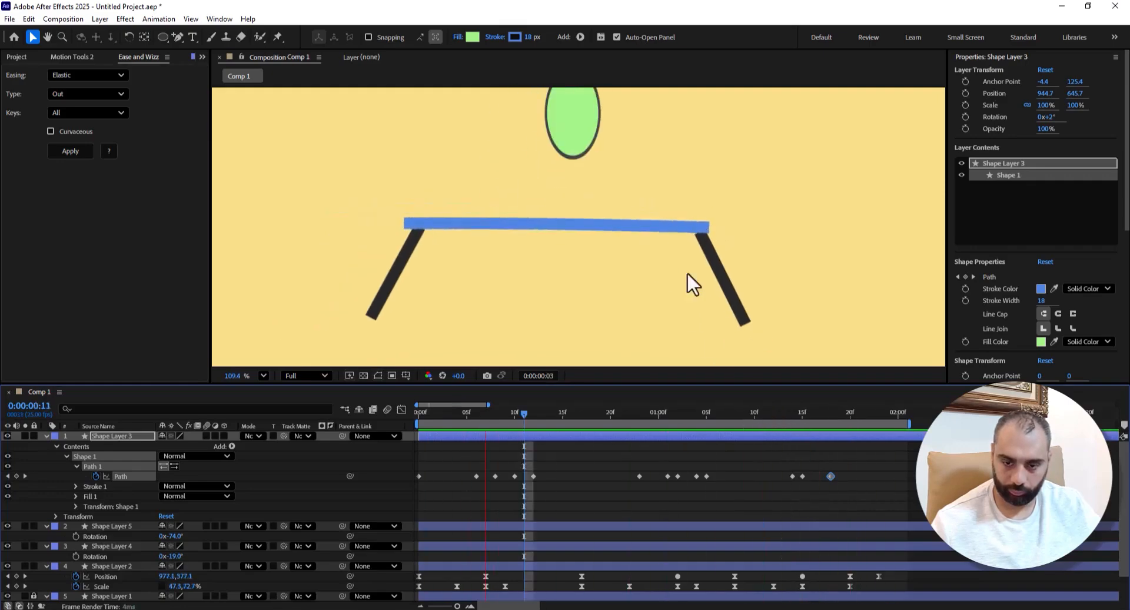
{"action": "left_click_drag", "start_coordinate": [813, 414], "coordinate": [858, 427]}
{"action": "scroll", "coordinate": [650, 262], "scroll_direction": "up", "scroll_amount": 3}
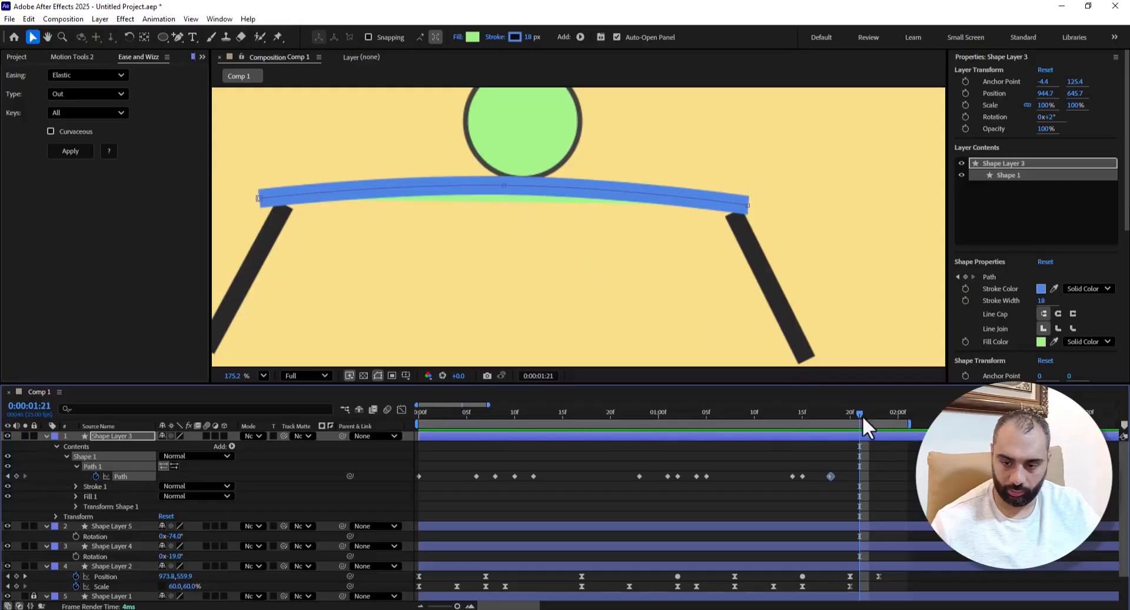
{"action": "left_click_drag", "start_coordinate": [863, 415], "coordinate": [852, 415]}
{"action": "left_click", "coordinate": [502, 187]}
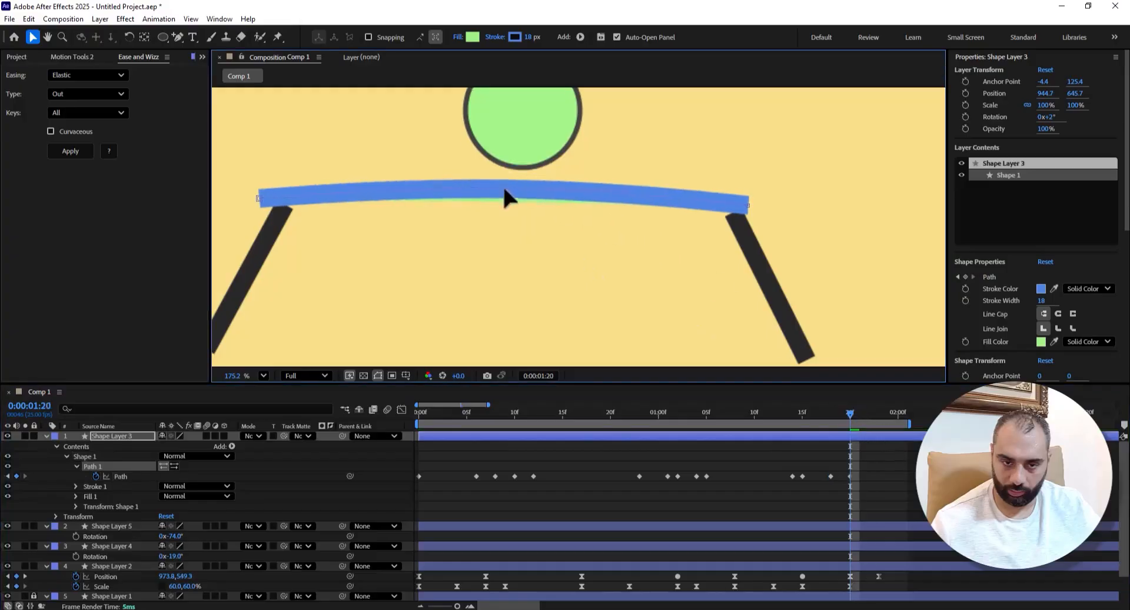
{"action": "left_click_drag", "start_coordinate": [504, 190], "coordinate": [505, 200]}
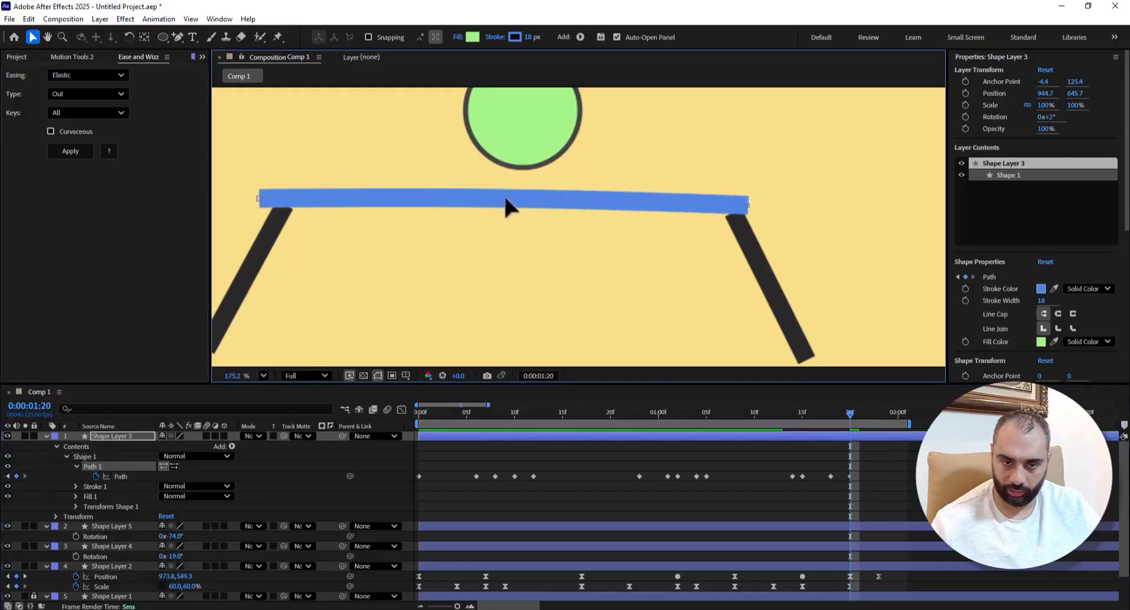
- Play back the animation to check how the tabletop bends and rebounds at each of the ball's impacts
{"action": "left_click_drag", "start_coordinate": [790, 416], "coordinate": [894, 414]}
{"action": "left_click", "coordinate": [657, 415]}
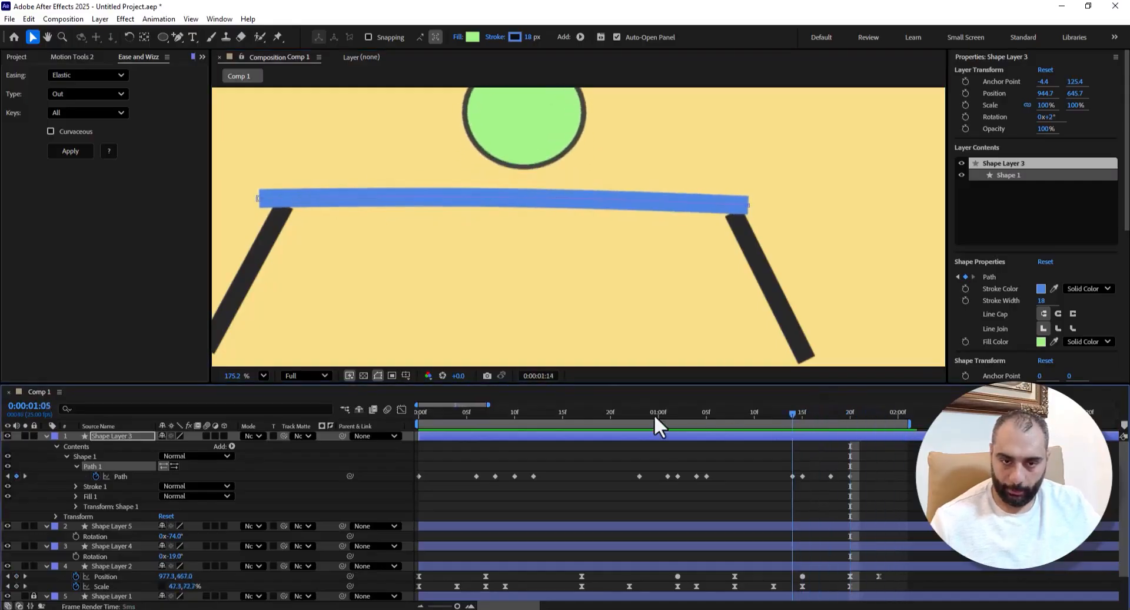
{"action": "scroll", "coordinate": [530, 230], "scroll_direction": "down", "scroll_amount": 2}
{"action": "scroll", "coordinate": [530, 236], "scroll_direction": "down", "scroll_amount": 3}
{"action": "key", "text": "space"}
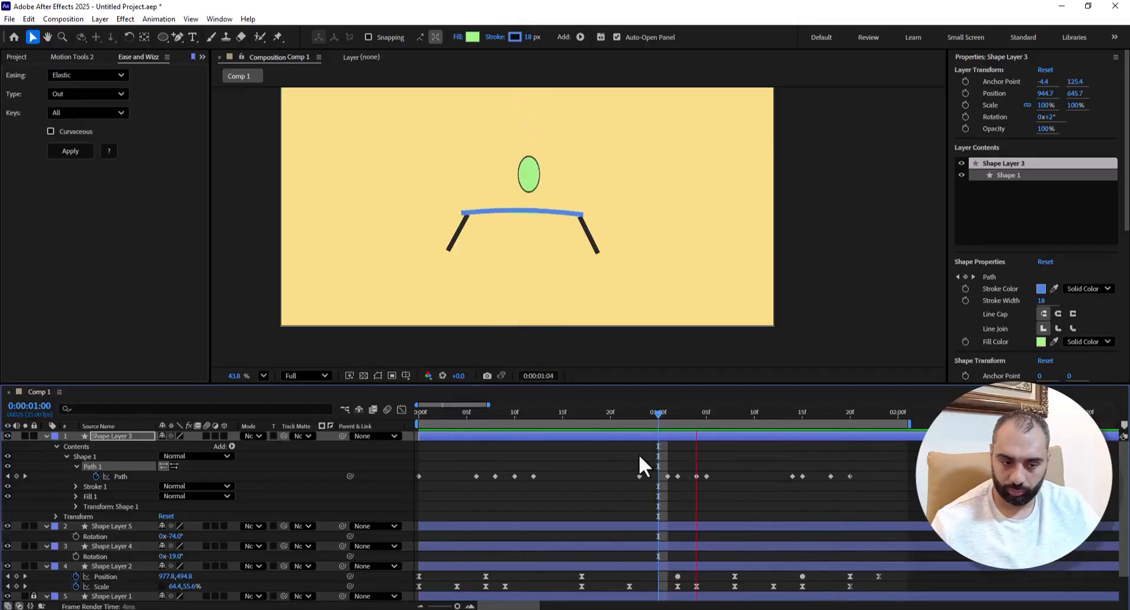
{"action": "scroll", "coordinate": [568, 271], "scroll_direction": "up", "scroll_amount": 2}
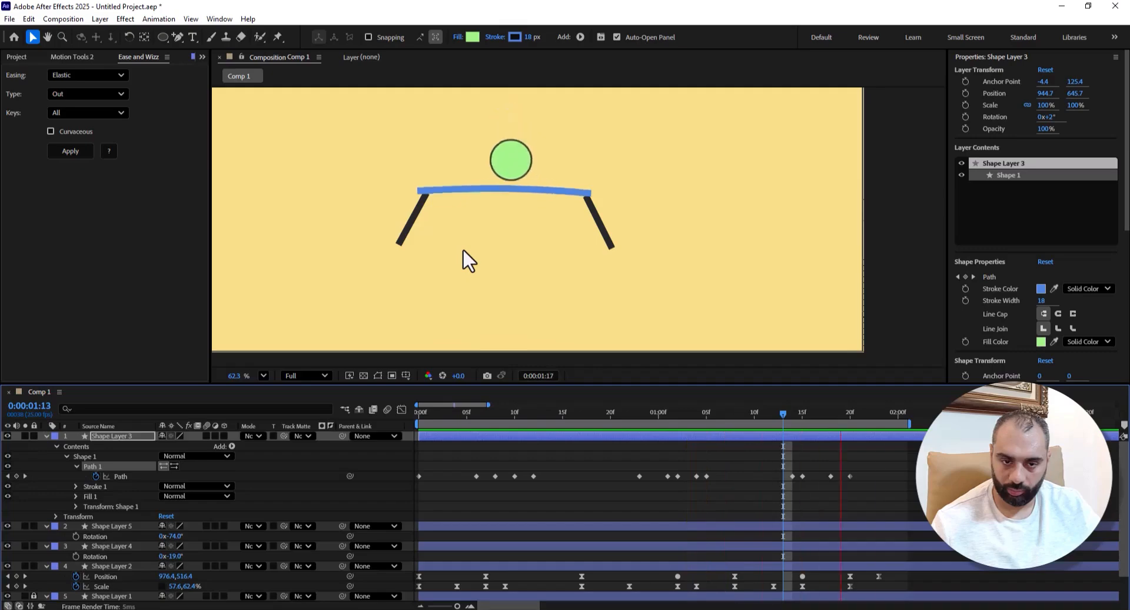
{"action": "scroll", "coordinate": [464, 248], "scroll_direction": "down", "scroll_amount": 2}
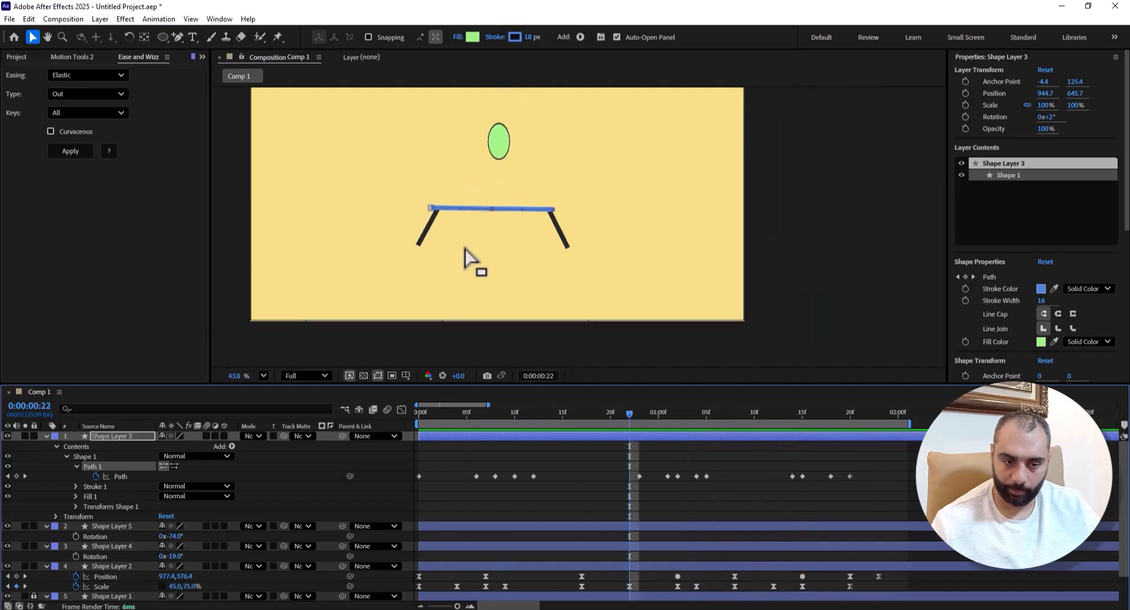
{"action": "key", "text": "space"}
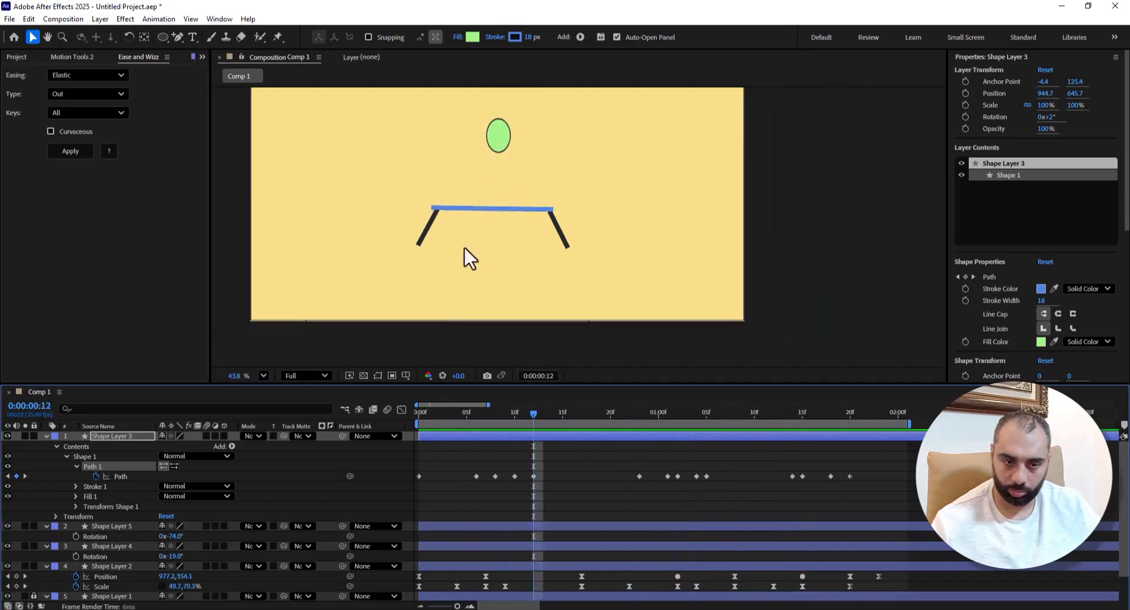
{"action": "scroll", "coordinate": [466, 218], "scroll_direction": "up", "scroll_amount": 2}
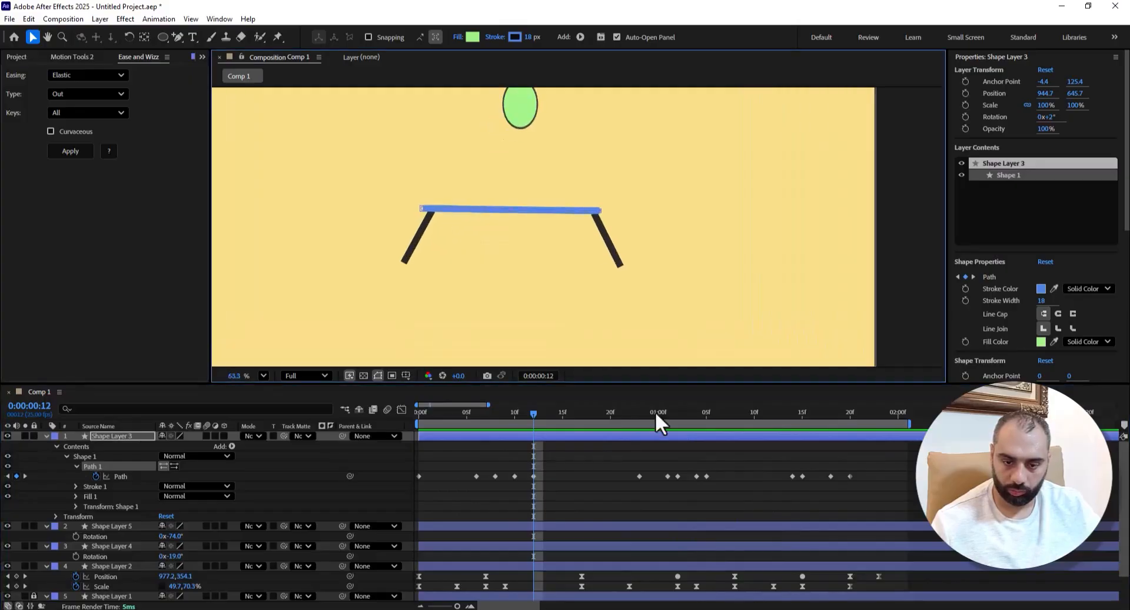
{"action": "key", "text": "space"}
- Apply Easy Ease to all of the tabletop's Path keyframes and preview the animation from the start
{"action": "left_click_drag", "start_coordinate": [878, 471], "coordinate": [386, 504]}
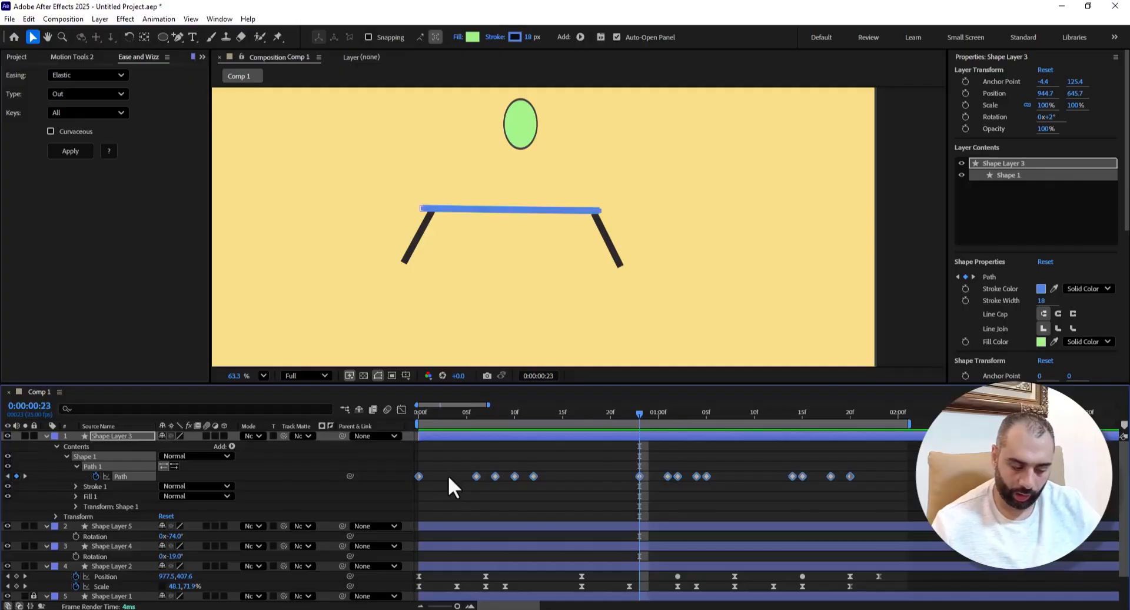
{"action": "right_click", "coordinate": [495, 476]}
{"action": "mouse_move", "coordinate": [547, 468]}
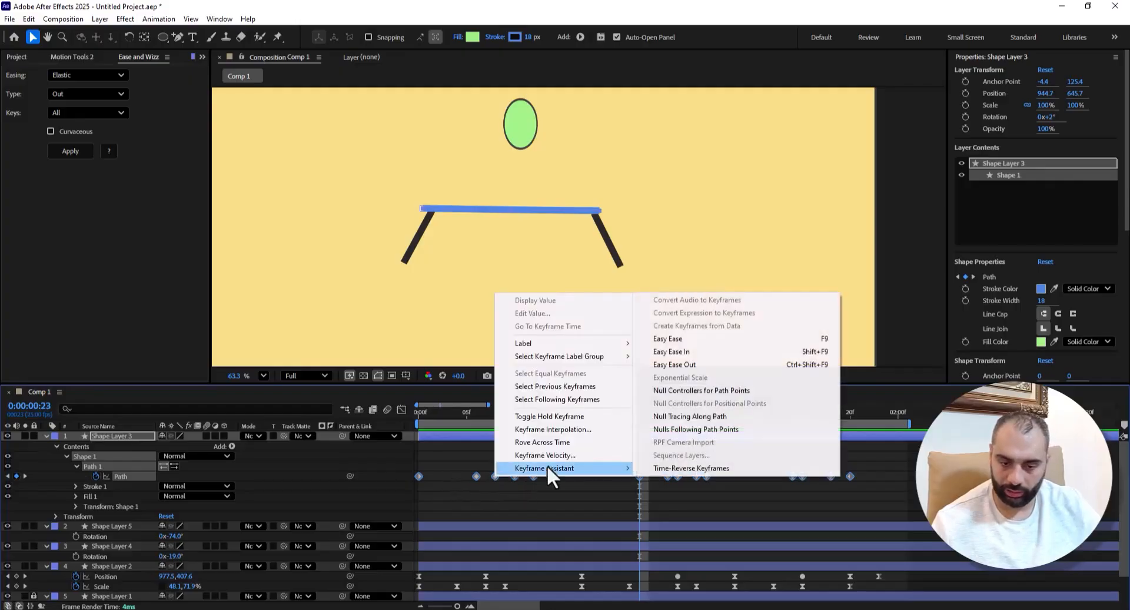
{"action": "left_click", "coordinate": [698, 339]}
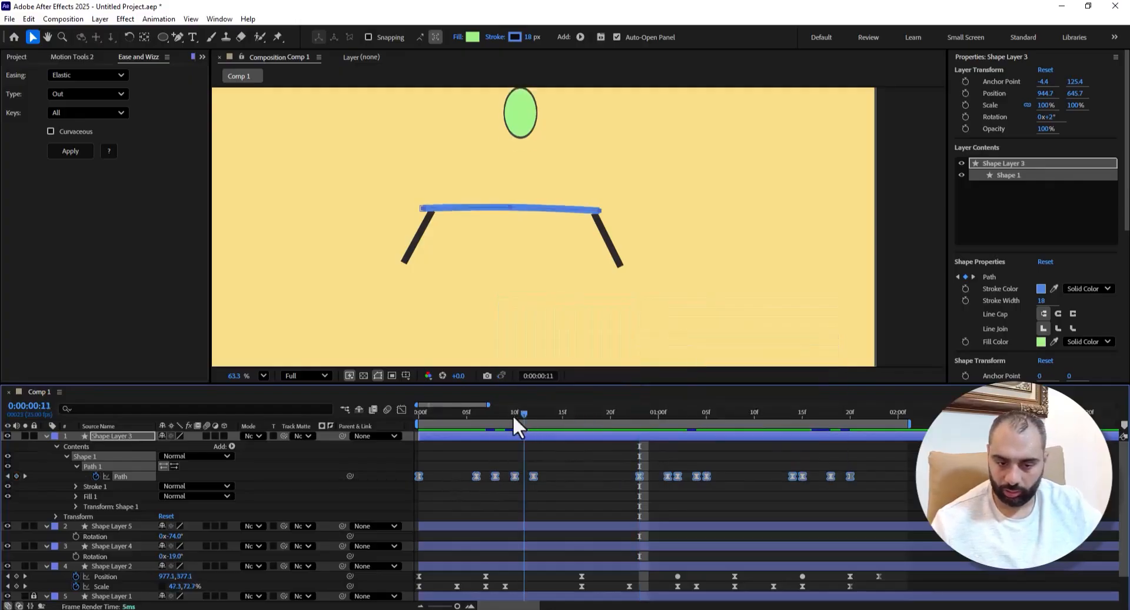
{"action": "key", "text": "Home"}
{"action": "key", "text": "space"}
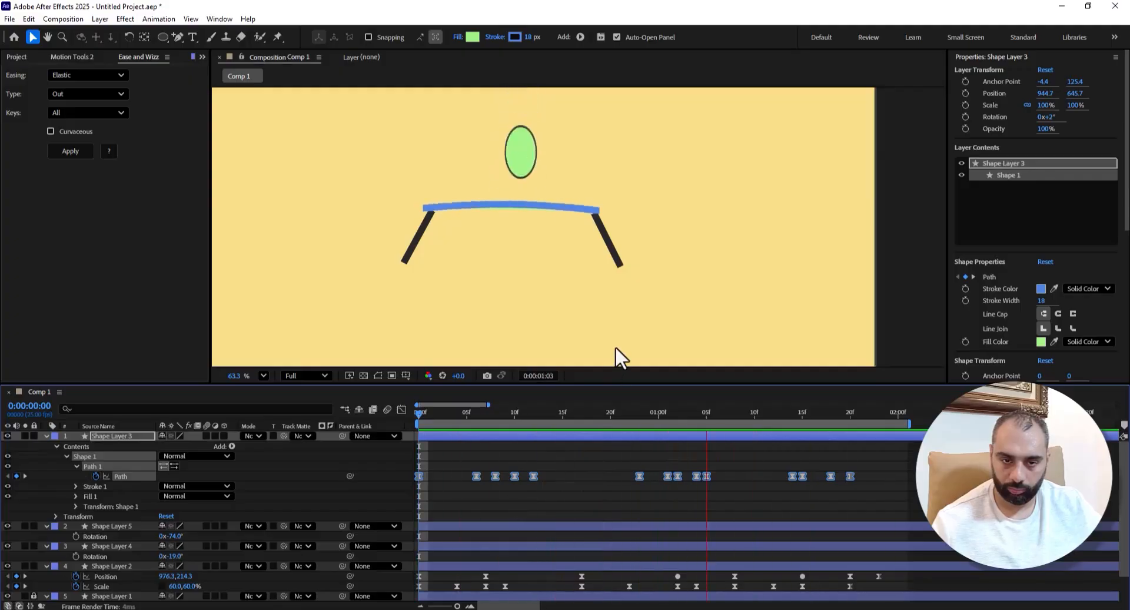
- Examine the eased tabletop motion in the running preview, stop playback and clear the keyframe selection
{"action": "scroll", "coordinate": [610, 305], "scroll_direction": "down", "scroll_amount": 2}
{"action": "scroll", "coordinate": [616, 270], "scroll_direction": "up", "scroll_amount": 2}
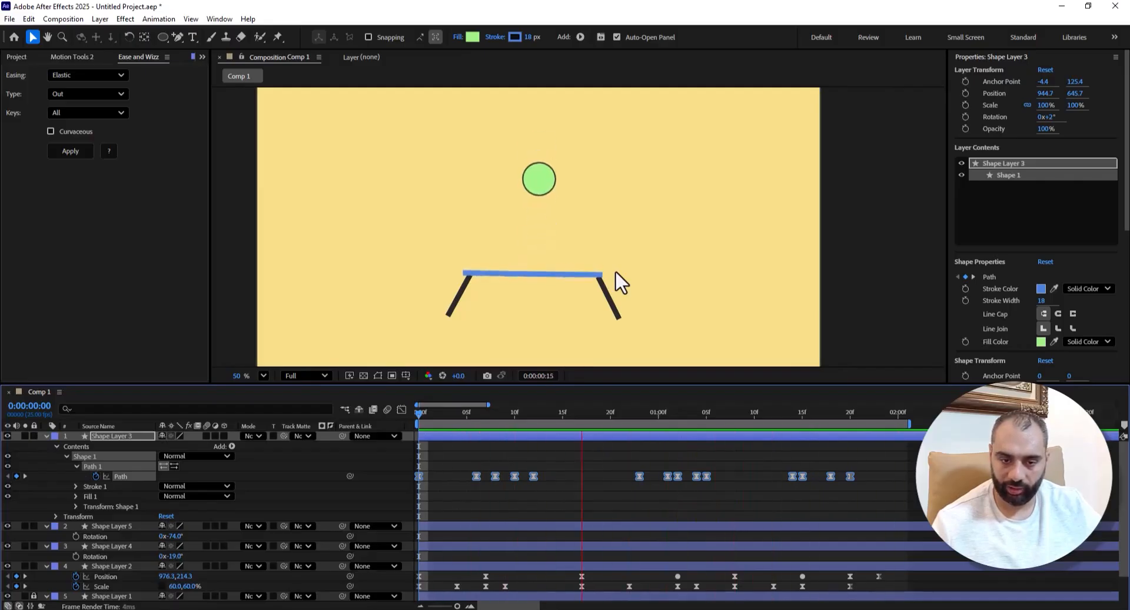
{"action": "key", "text": "space"}
{"action": "scroll", "coordinate": [616, 270], "scroll_direction": "down", "scroll_amount": 2}
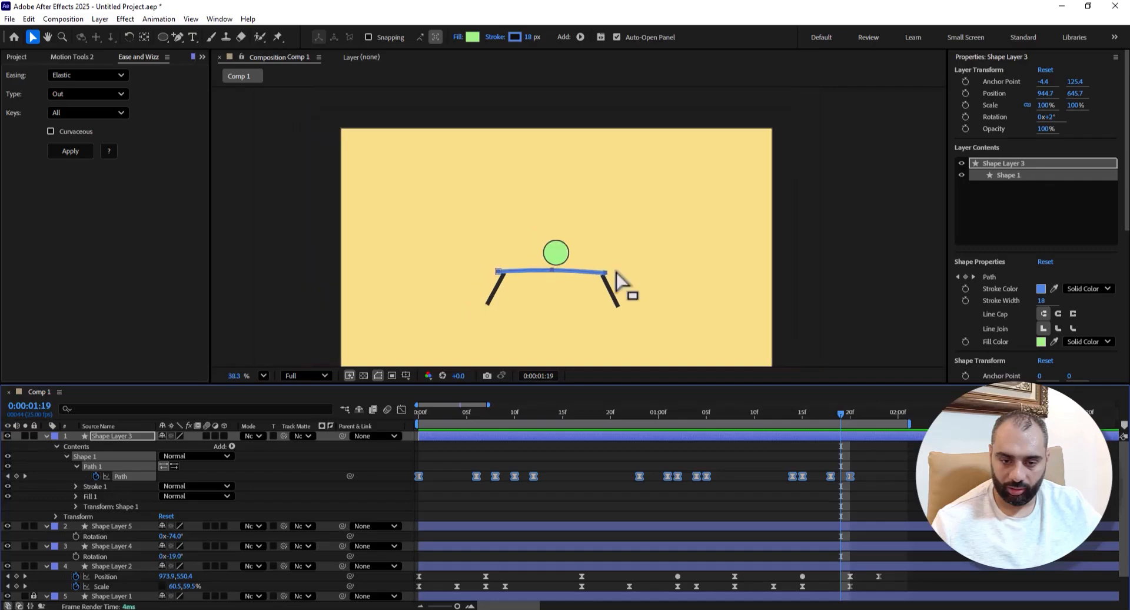
{"action": "left_click", "coordinate": [572, 474]}
{"action": "scroll", "coordinate": [570, 250], "scroll_direction": "up", "scroll_amount": 3}
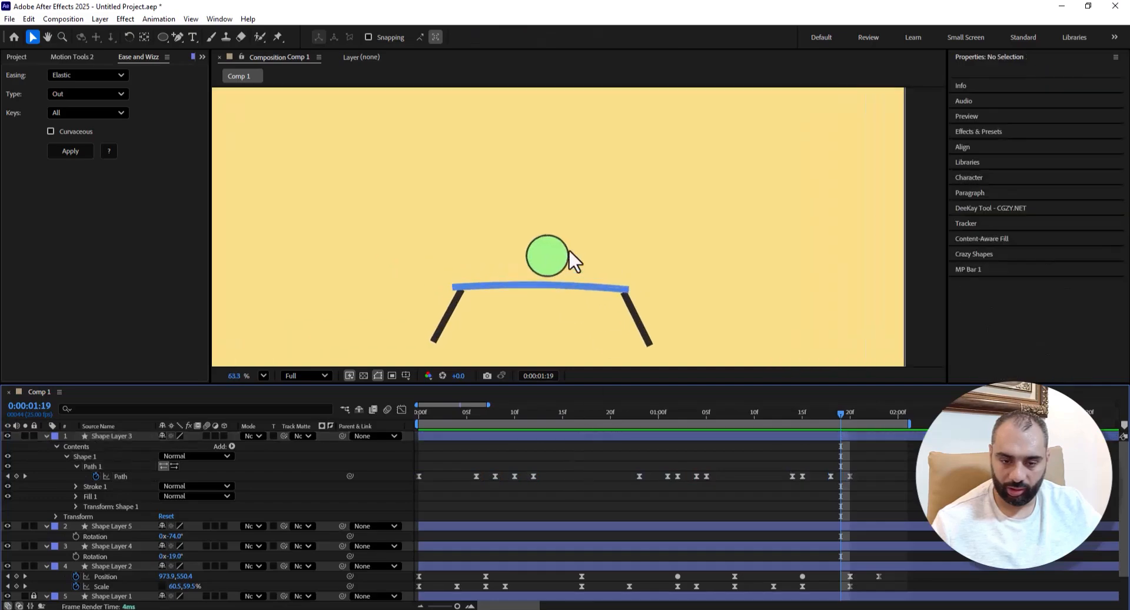
{"action": "key", "text": "h"}
{"action": "mouse_move", "coordinate": [602, 250]}
{"action": "left_mouse_down"}
{"action": "mouse_move", "coordinate": [601, 213]}
{"action": "mouse_move", "coordinate": [593, 238]}
{"action": "left_mouse_up"}
{"action": "key", "text": "v"}
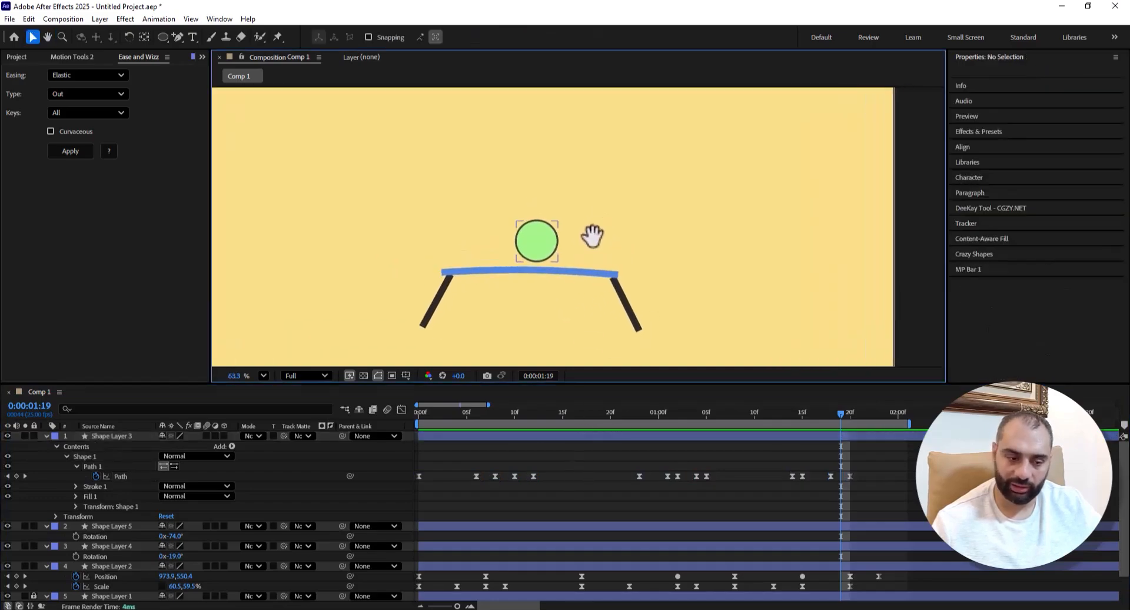